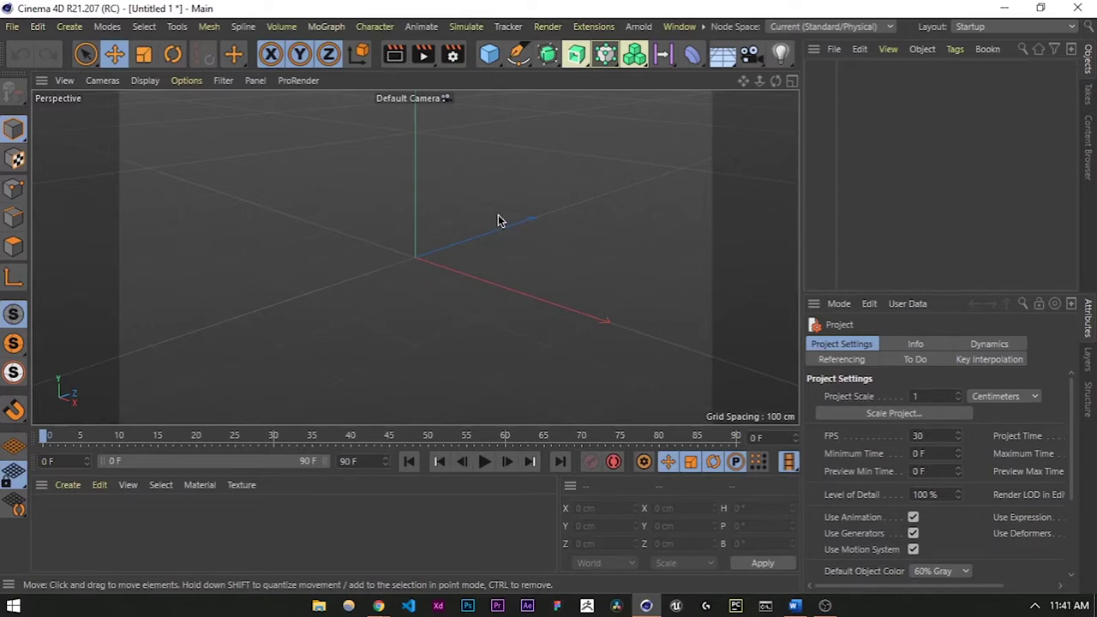
click(491, 55)
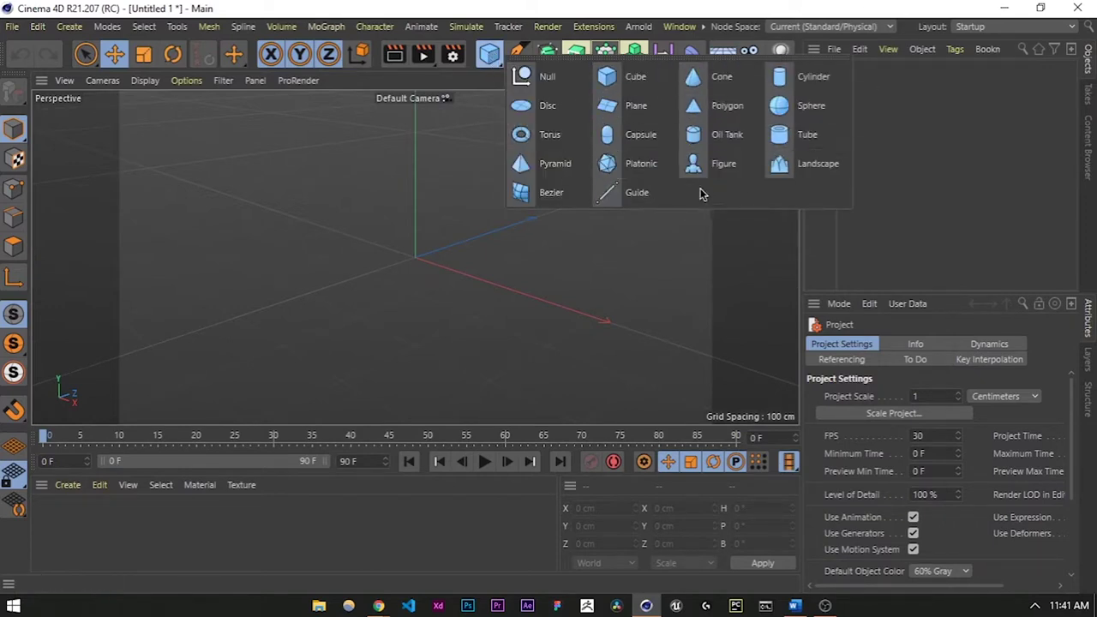
click(626, 78)
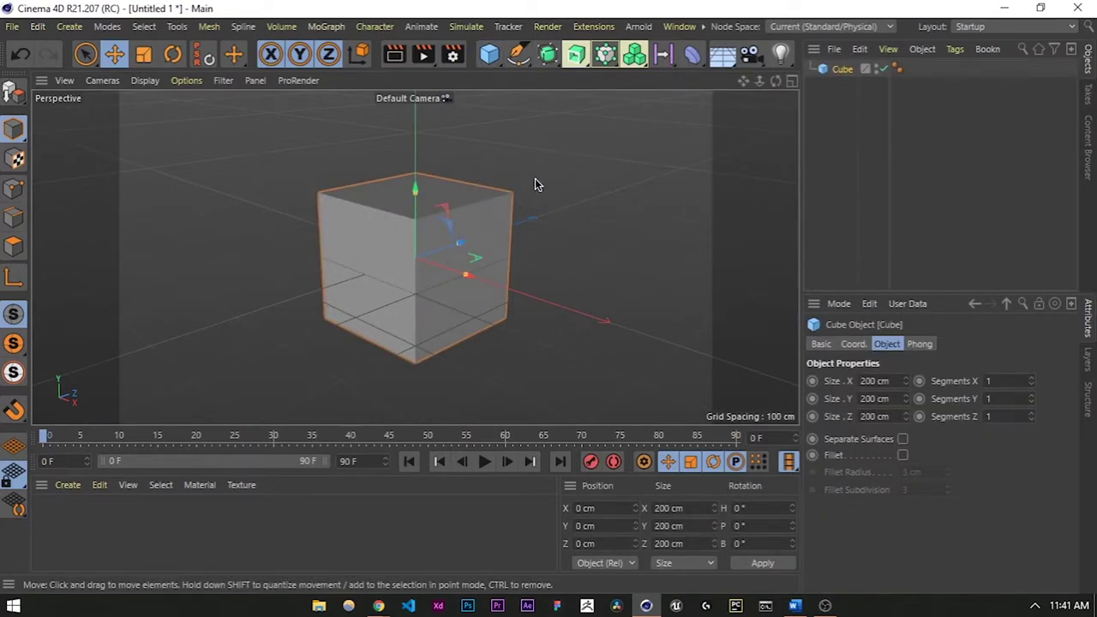
key(Delete)
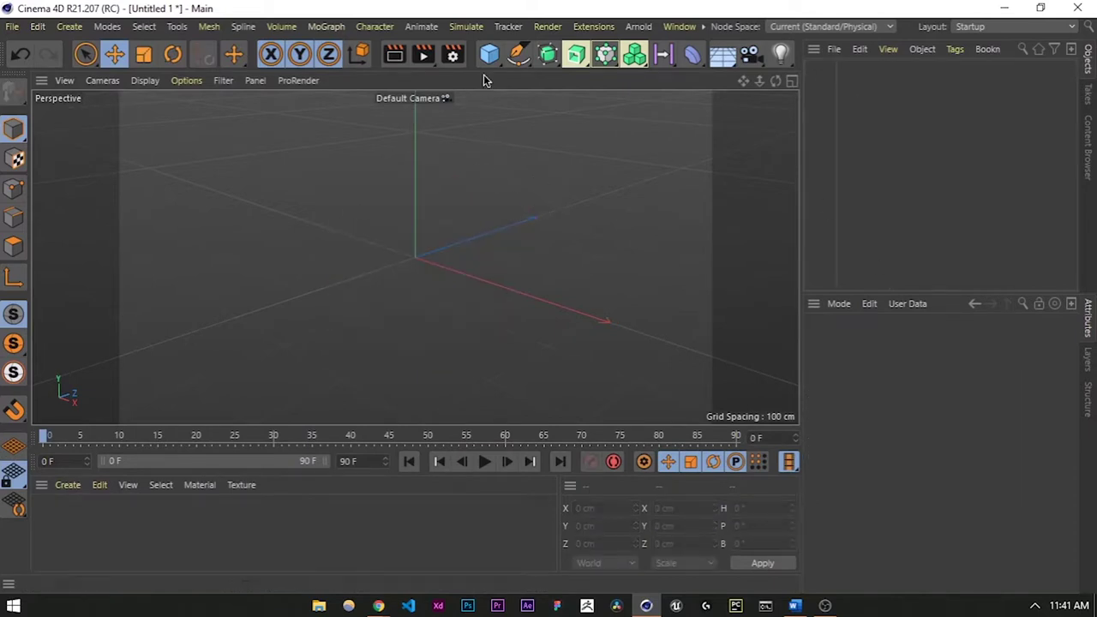
Add a cube primitive at the scene origin and view it from several angles.
click(490, 54)
mouse_move(553, 251)
alt+mouse_down()
mouse_move(455, 260)
mouse_move(574, 240)
mouse_move(555, 259)
mouse_move(573, 243)
alt+mouse_up()
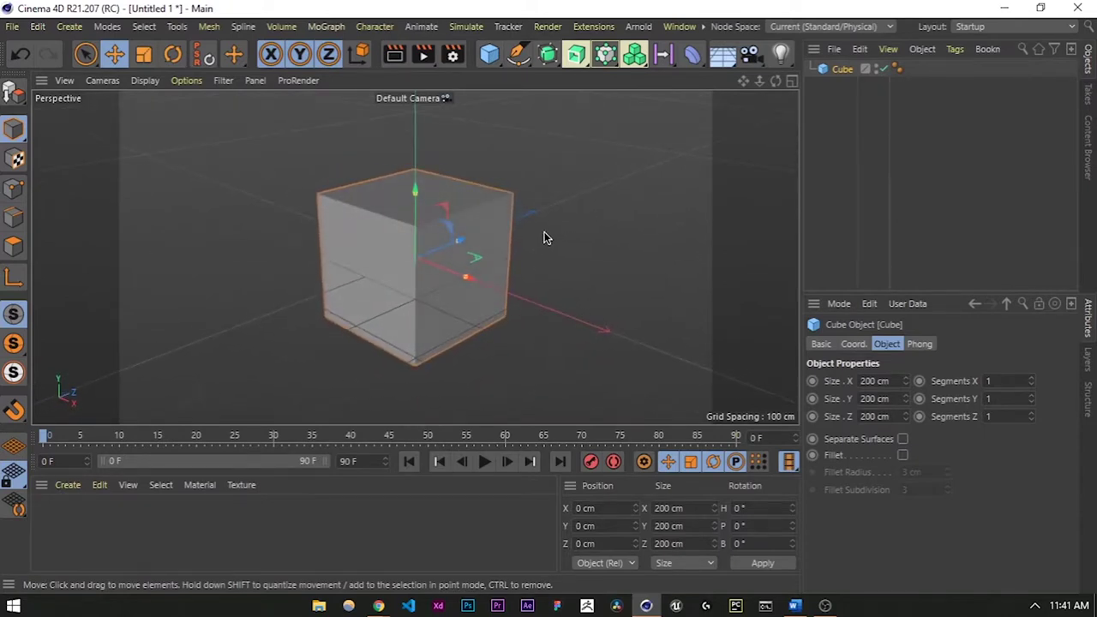
scroll(417, 245, up, 6)
scroll(415, 175, down, 6)
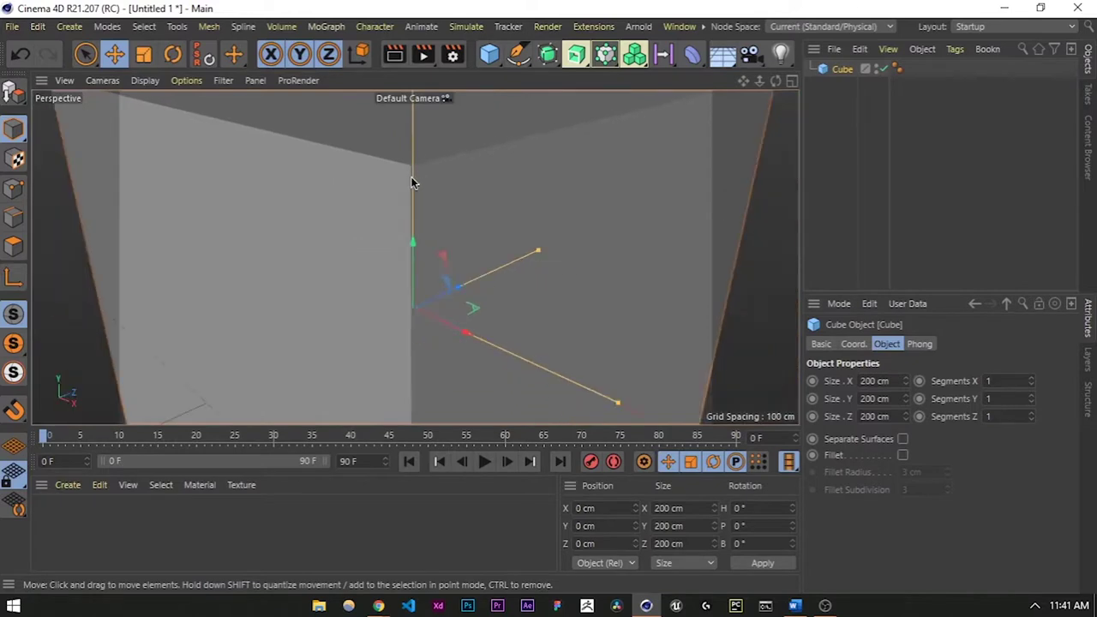
scroll(407, 184, up, 6)
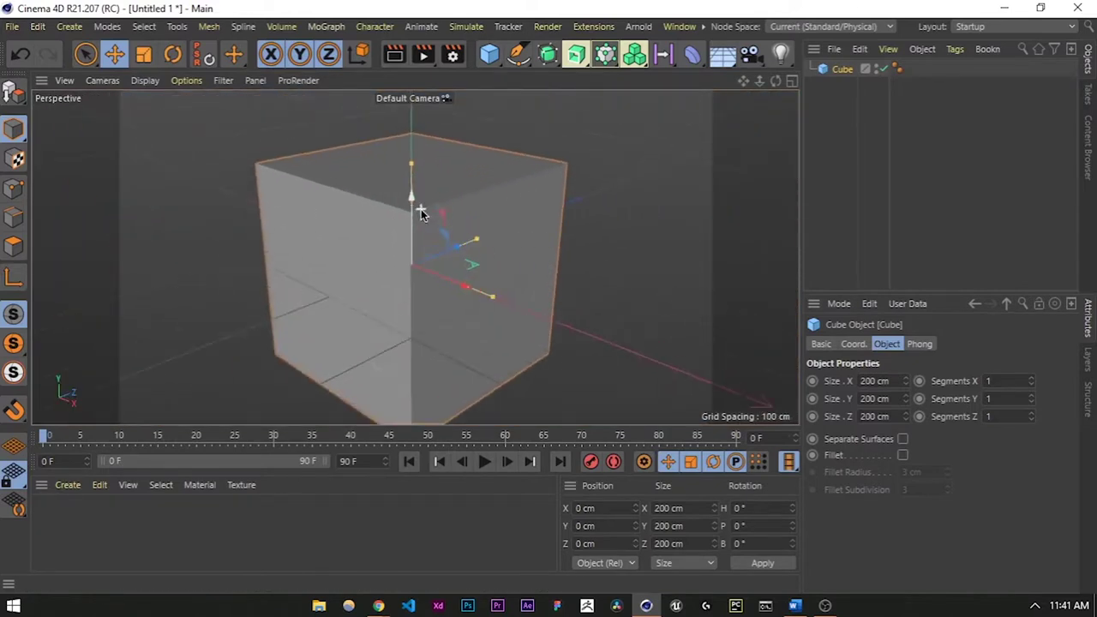
scroll(419, 210, down, 5)
alt+drag(409, 219, 448, 269)
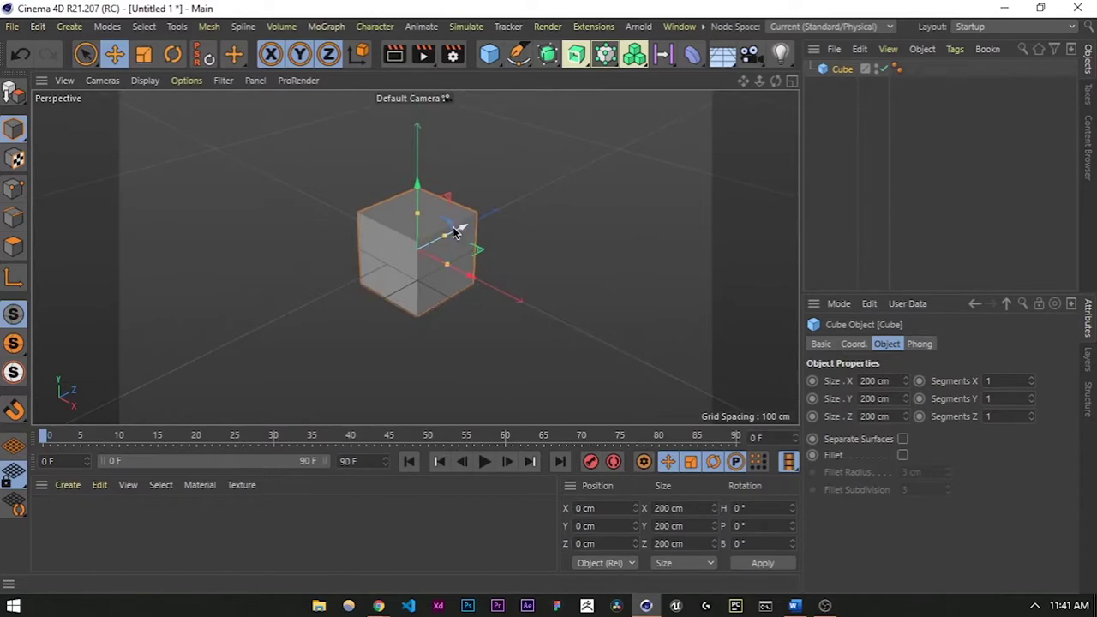
Show the four-view layout, return to the full Perspective view, and reselect the cube.
middle_click(468, 228)
middle_click(387, 214)
middle_click(559, 222)
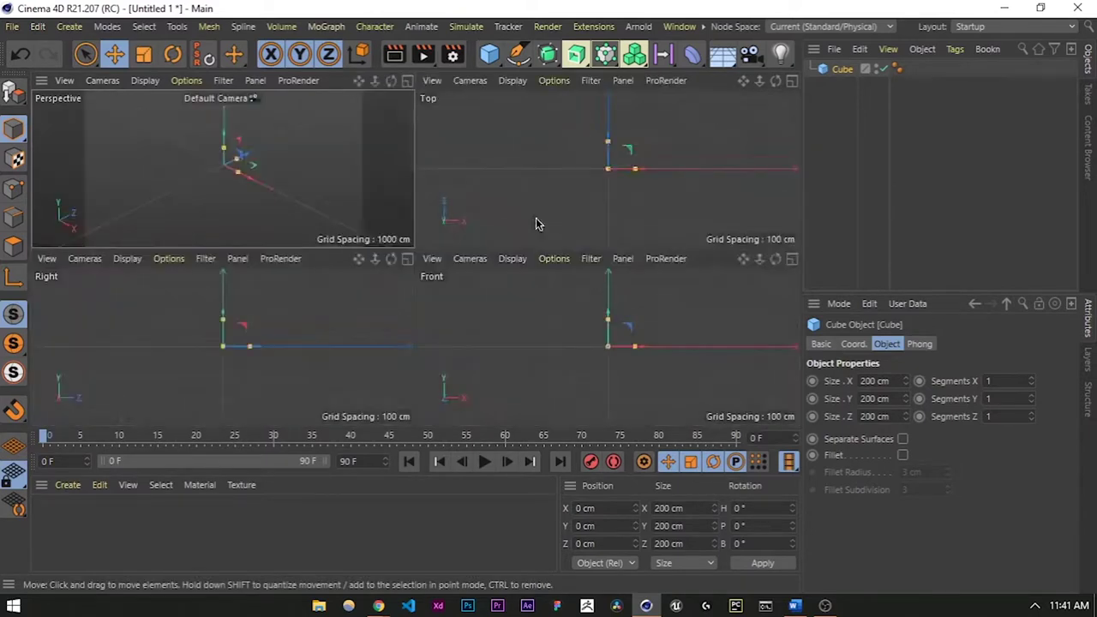
middle_click(347, 184)
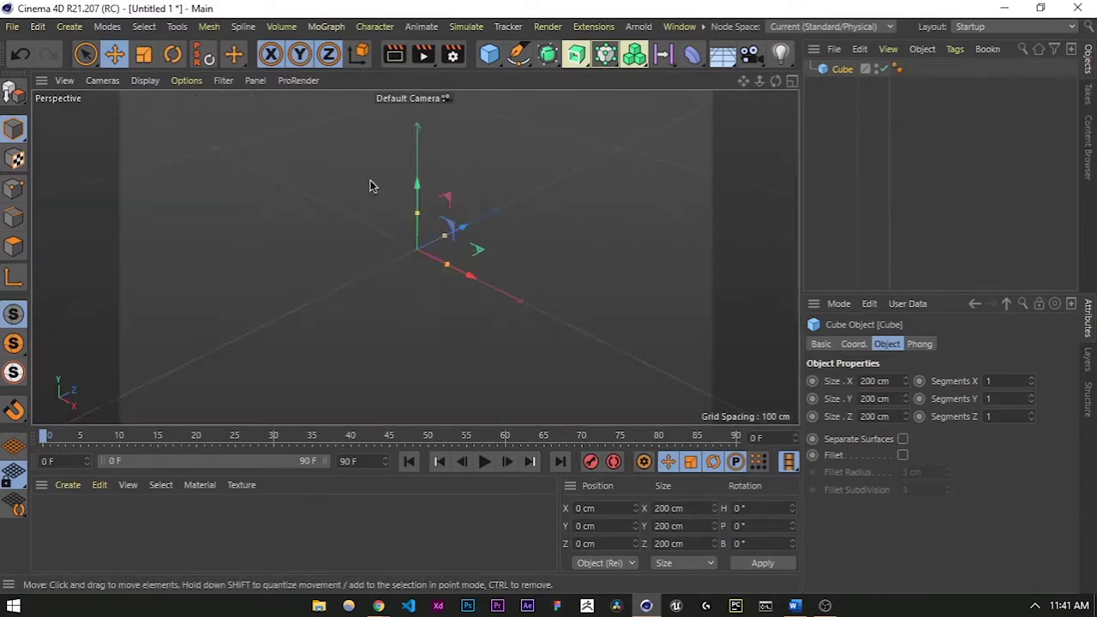
right_click(539, 130)
click(502, 164)
click(496, 168)
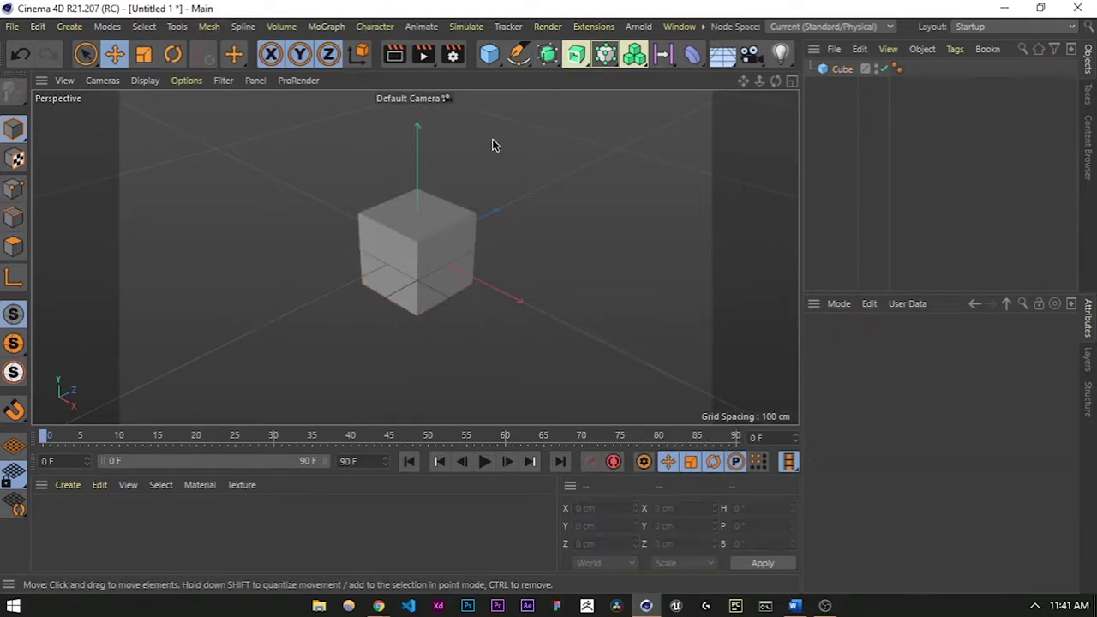
click(411, 254)
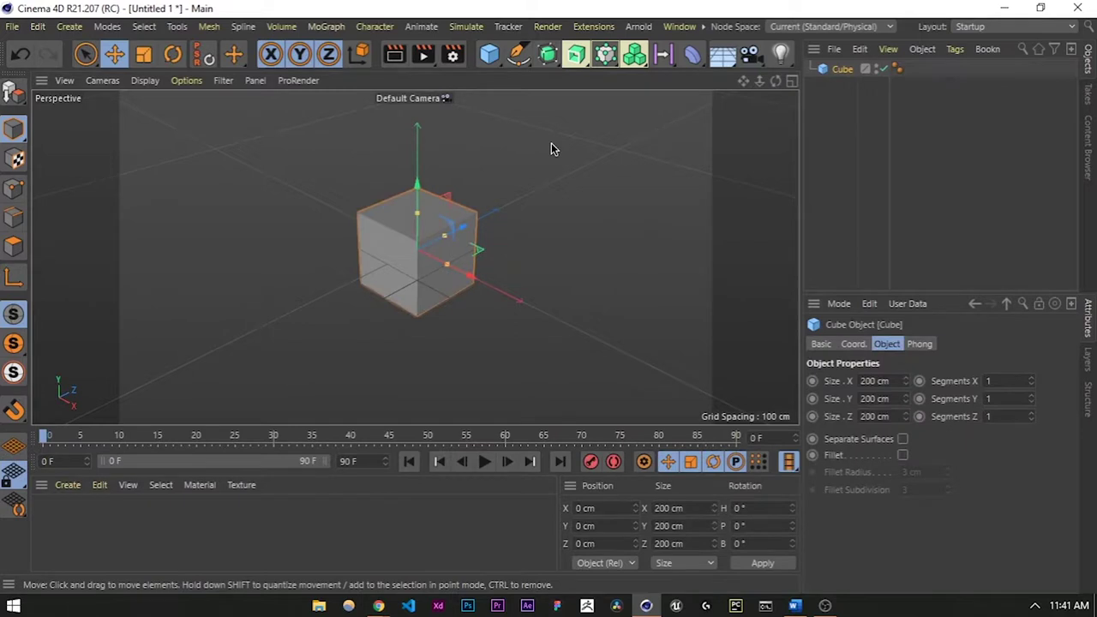
Examine the cube's edges and corners up close from several angles.
scroll(372, 240, up, 10)
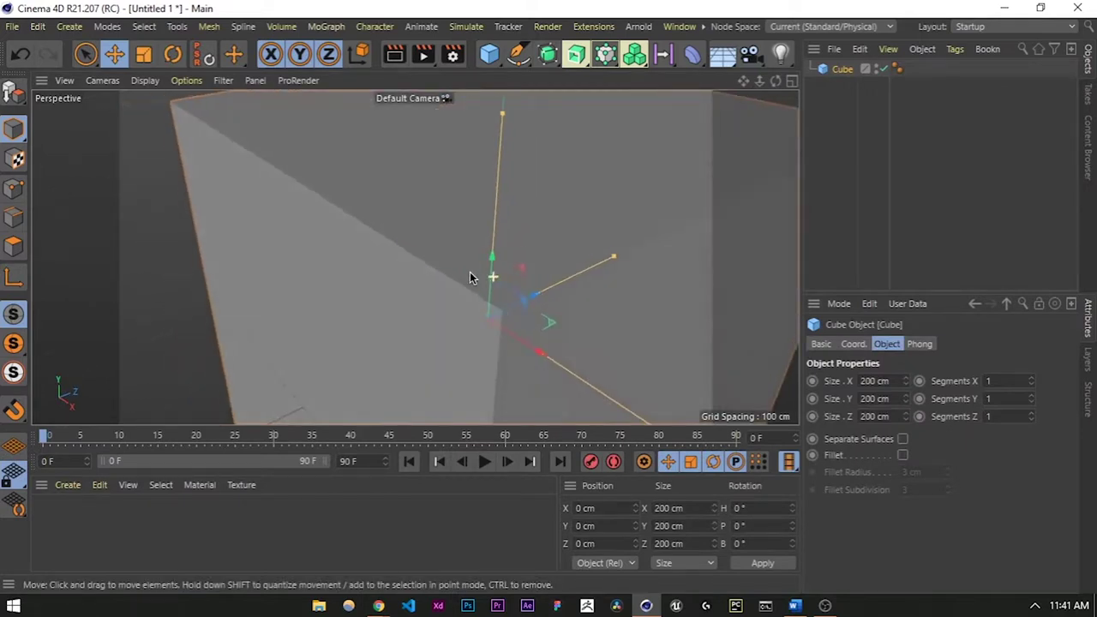
alt+drag(470, 272, 466, 274)
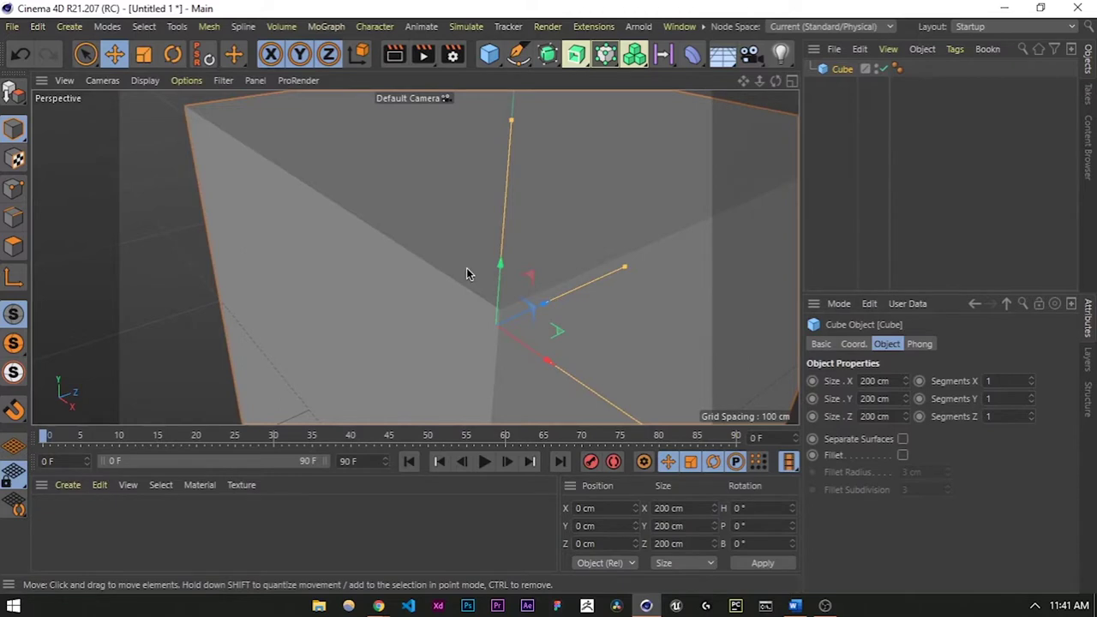
scroll(467, 270, down, 10)
click(564, 183)
alt+drag(532, 238, 502, 259)
click(502, 259)
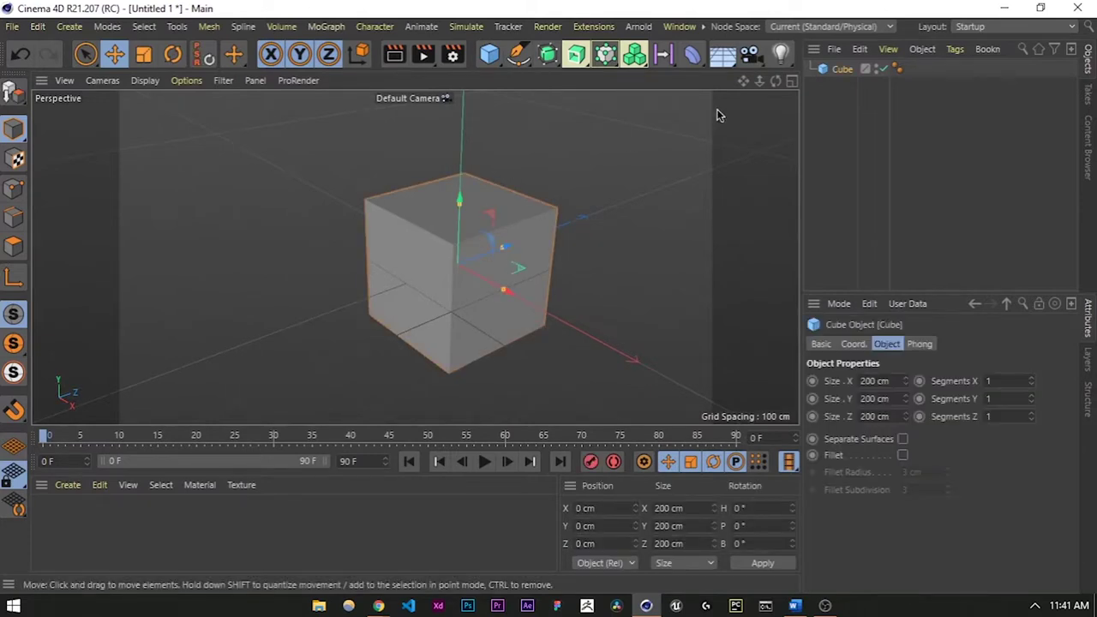
scroll(448, 240, up, 10)
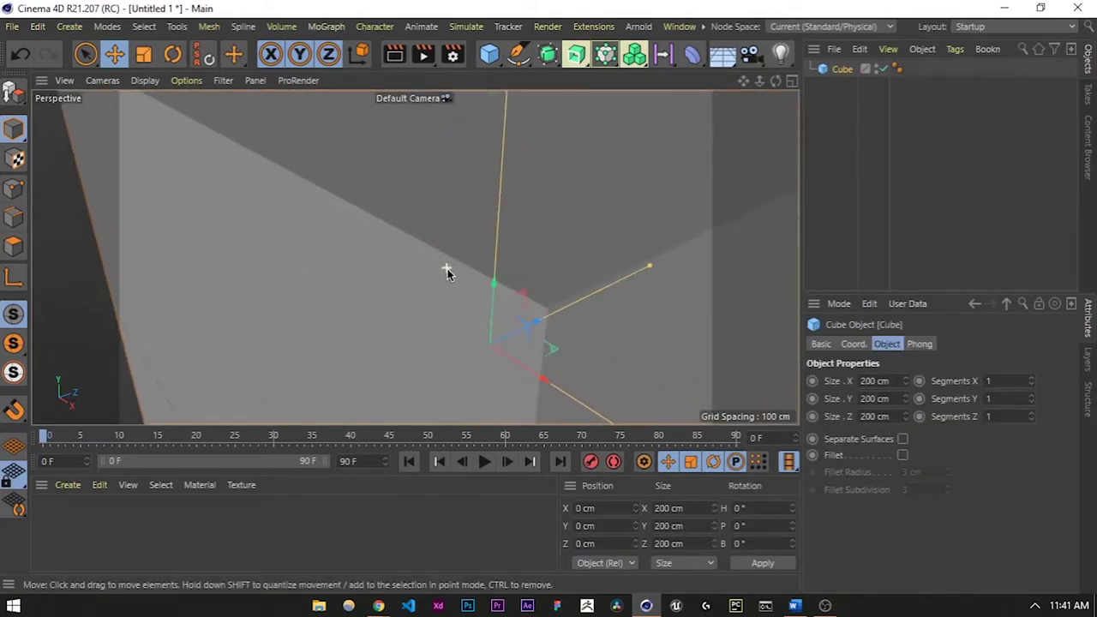
scroll(377, 227, down, 4)
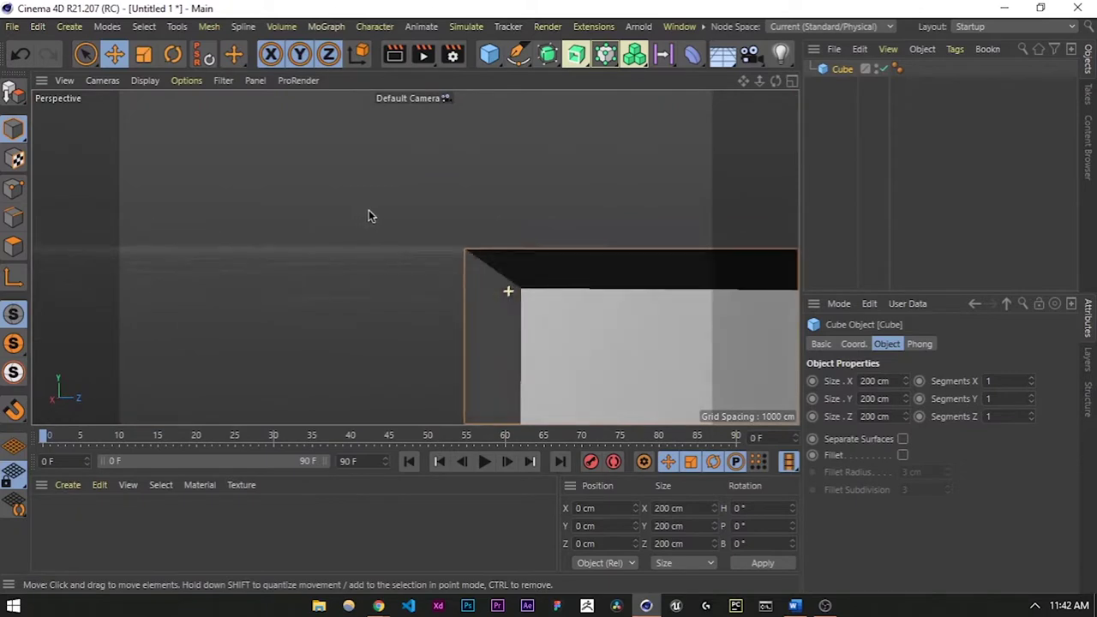
scroll(519, 292, down, 3)
alt+drag(518, 297, 588, 367)
alt+middle_drag(589, 367, 385, 305)
scroll(501, 326, down, 2)
scroll(411, 321, up, 3)
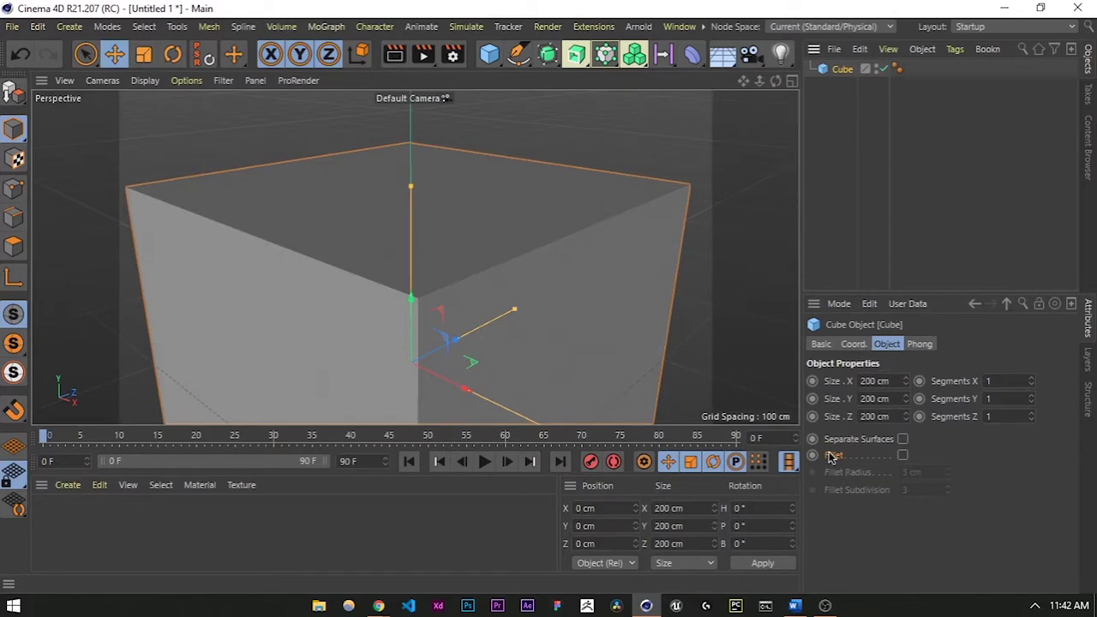
Enable the fillet on the cube and inspect its corner edges.
click(903, 455)
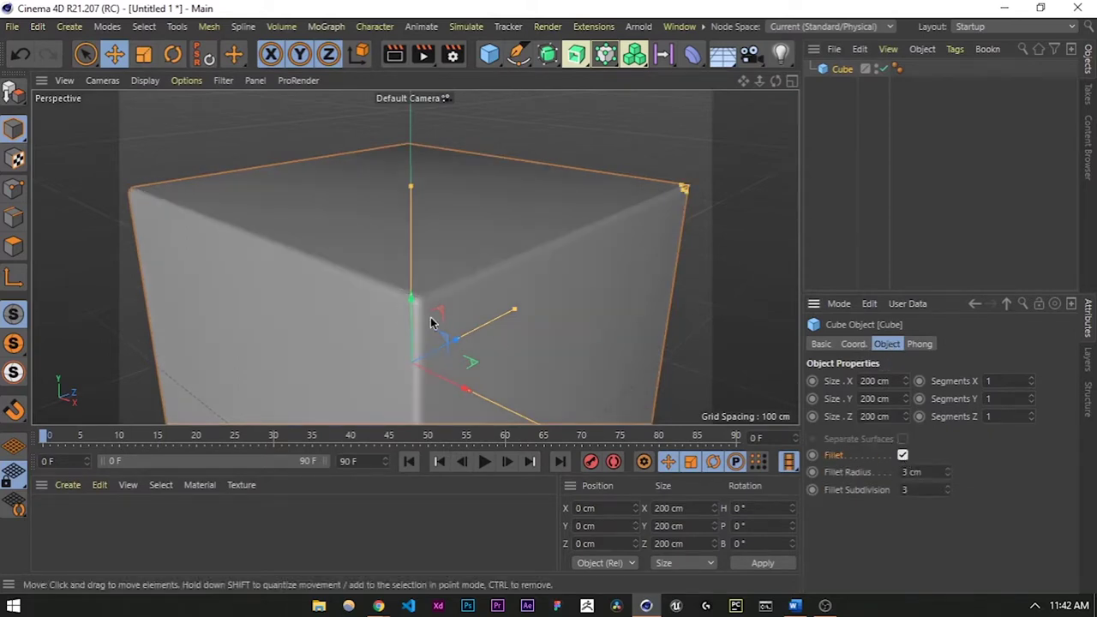
scroll(418, 306, up, 3)
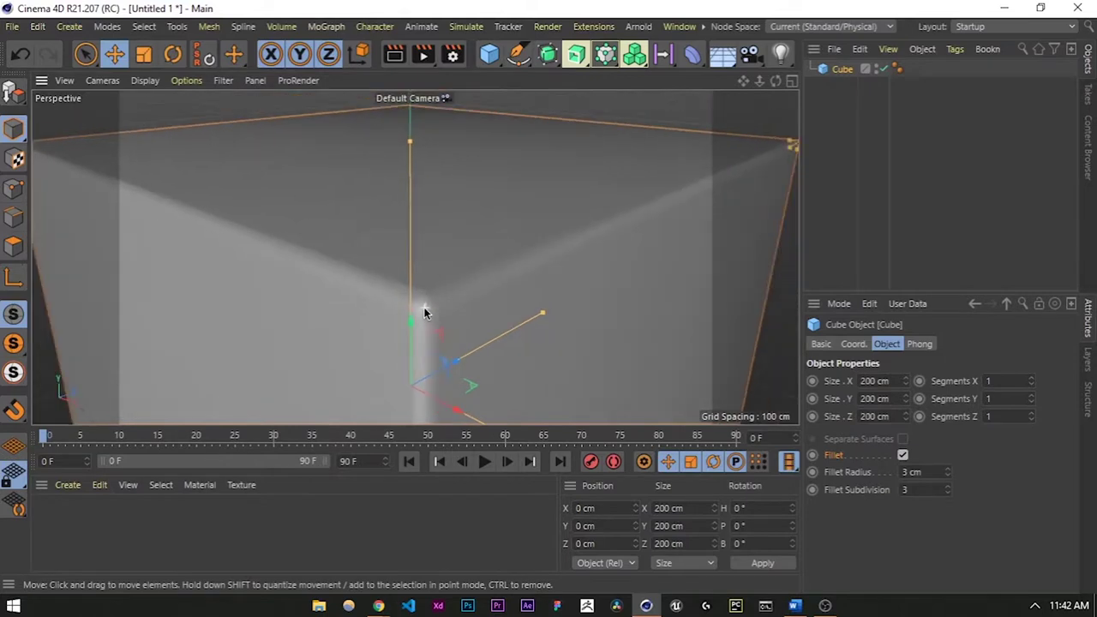
mouse_move(452, 300)
alt+mouse_down()
mouse_move(250, 265)
mouse_move(444, 282)
alt+mouse_up()
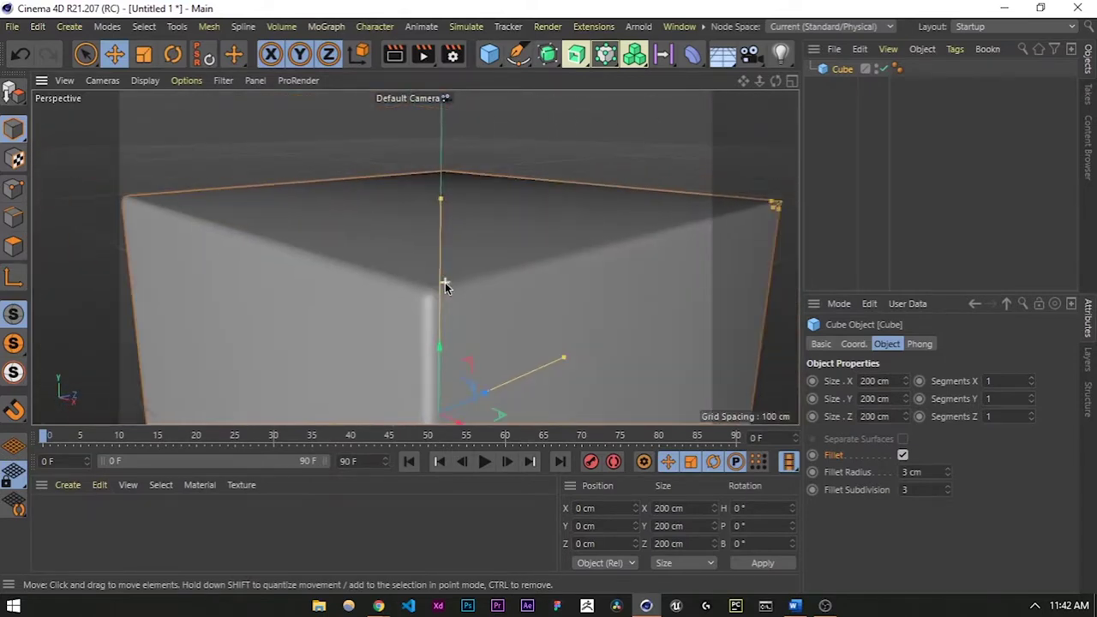
scroll(428, 306, down, 6)
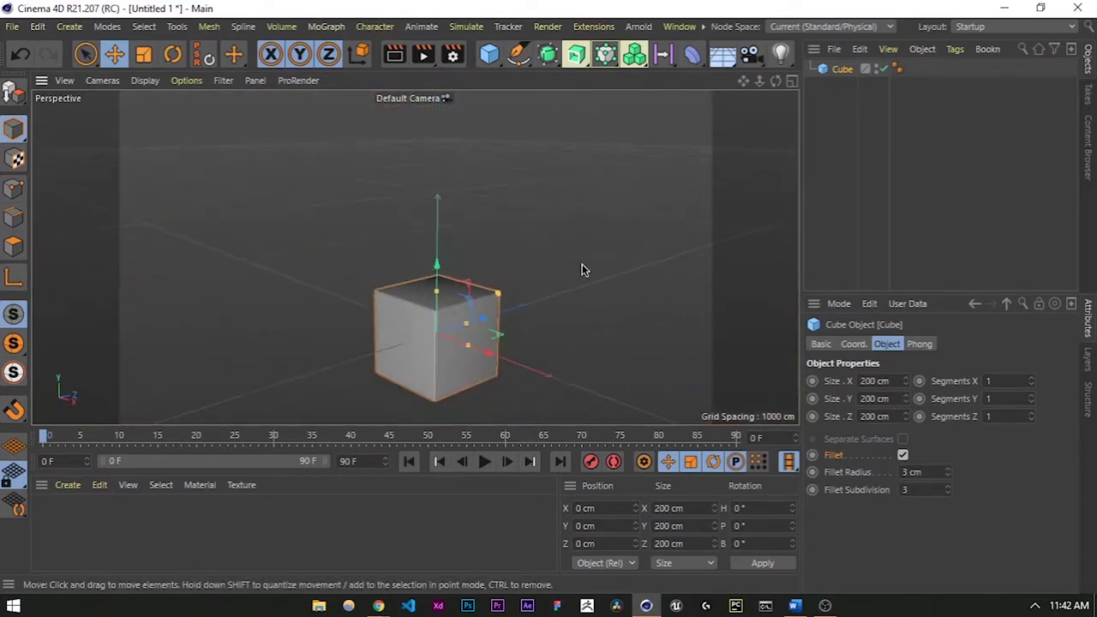
click(582, 264)
scroll(469, 343, up, 3)
alt+drag(389, 318, 419, 341)
click(493, 325)
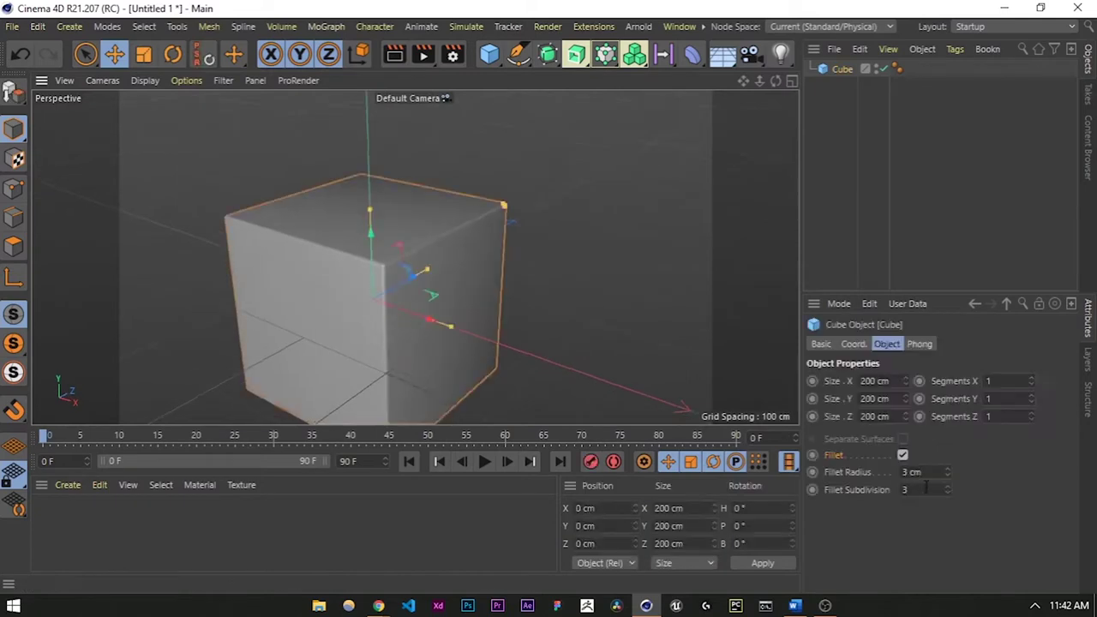
Set the cube's fillet radius to 4 cm and inspect the rounded edges.
click(949, 469)
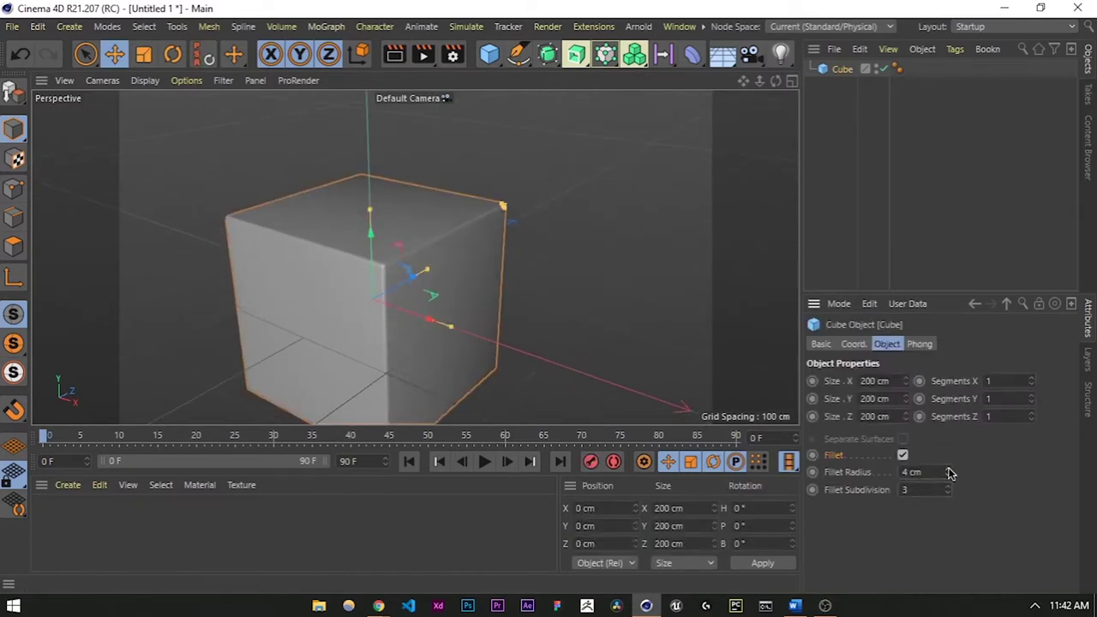
click(722, 309)
click(458, 306)
scroll(351, 300, down, 5)
click(537, 235)
scroll(325, 303, up, 4)
scroll(415, 304, down, 3)
alt+drag(398, 308, 383, 274)
click(383, 273)
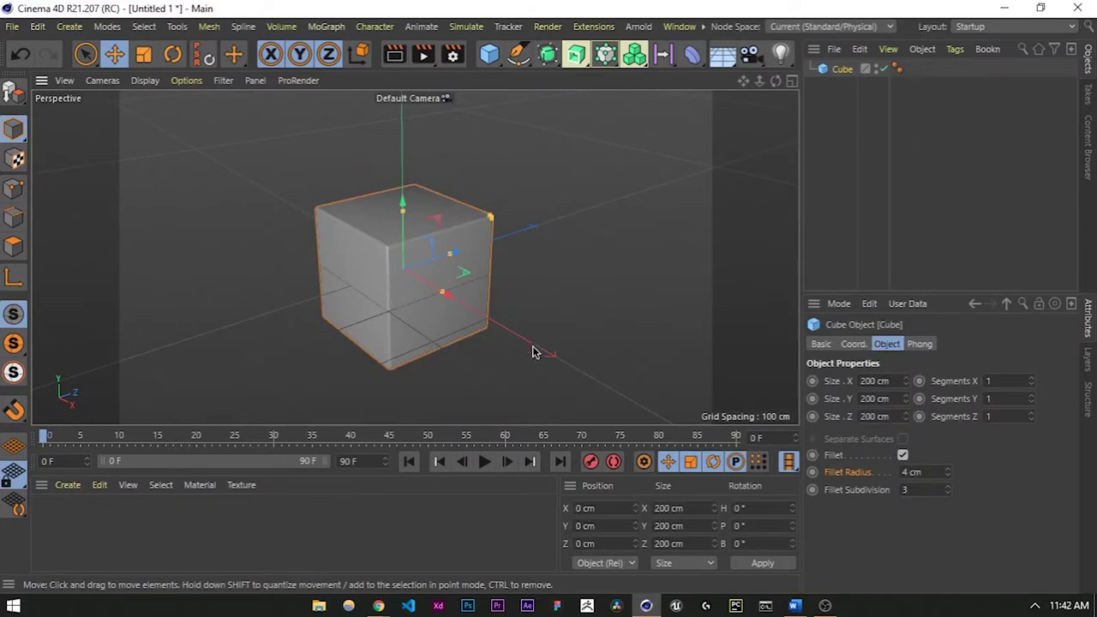
alt+drag(527, 265, 622, 240)
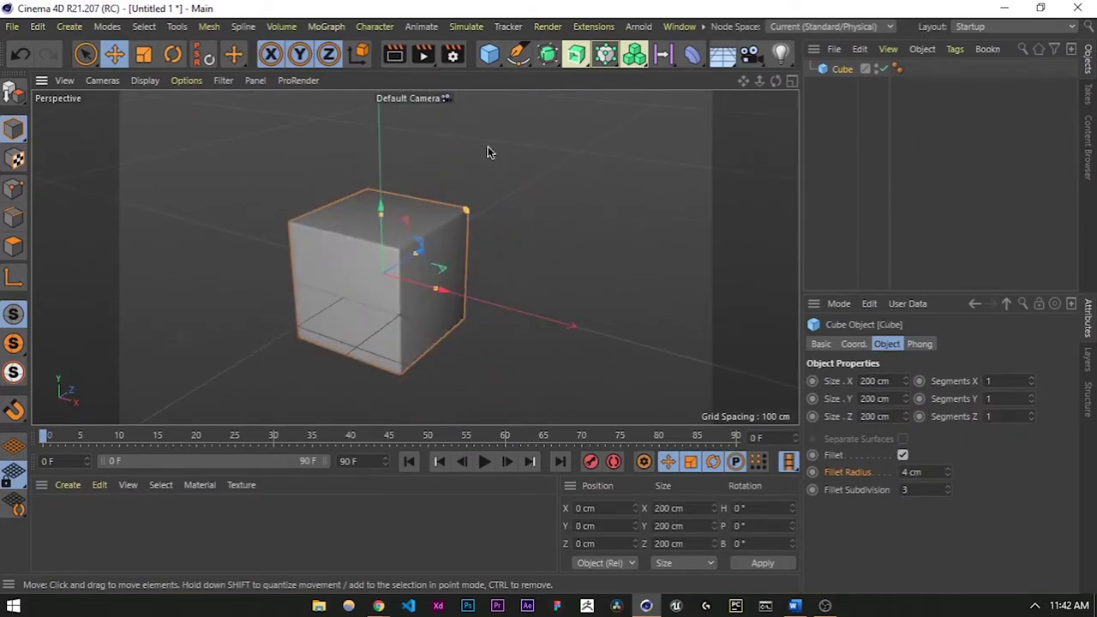
click(490, 54)
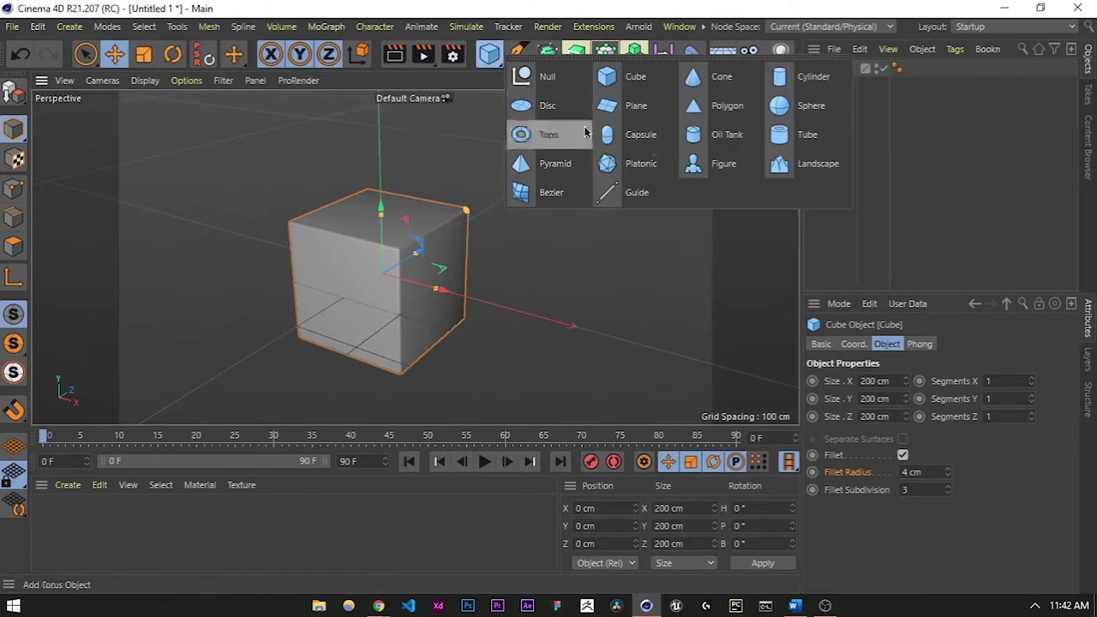
click(797, 115)
click(839, 143)
click(840, 71)
key(Delete)
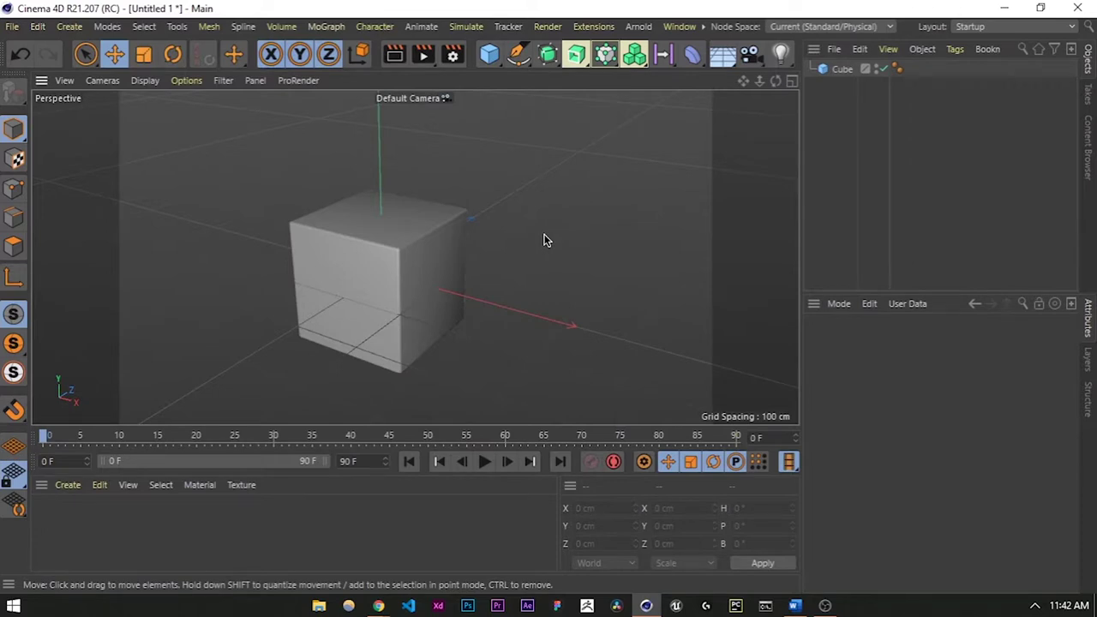
Duplicate the filleted cube along the X axis, placing the copy about 260 cm from the original.
click(379, 300)
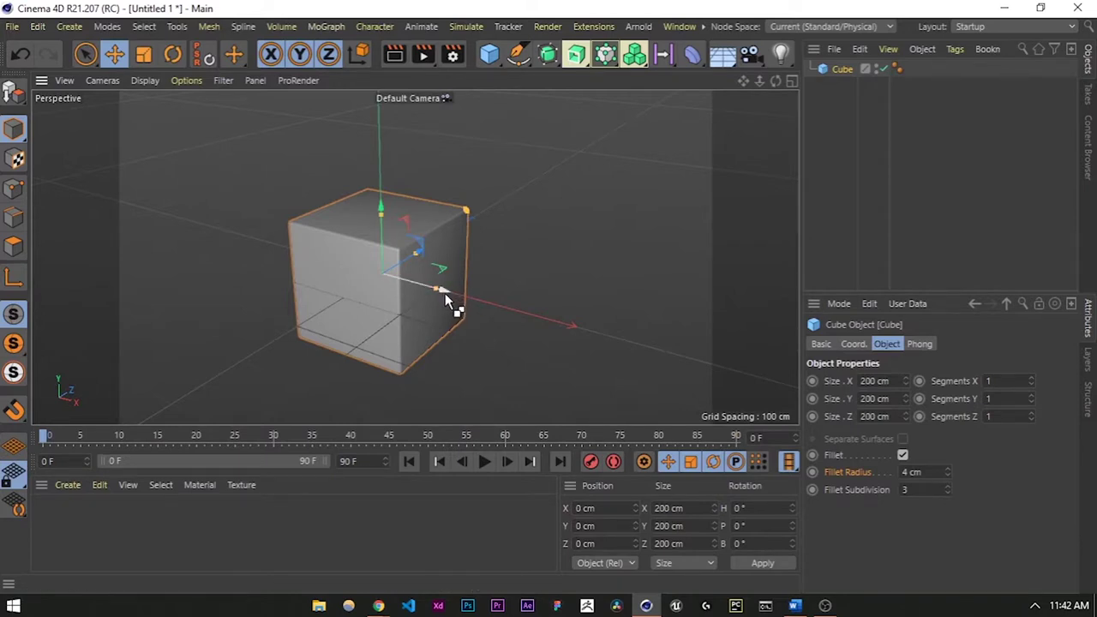
ctrl+drag(453, 300, 608, 332)
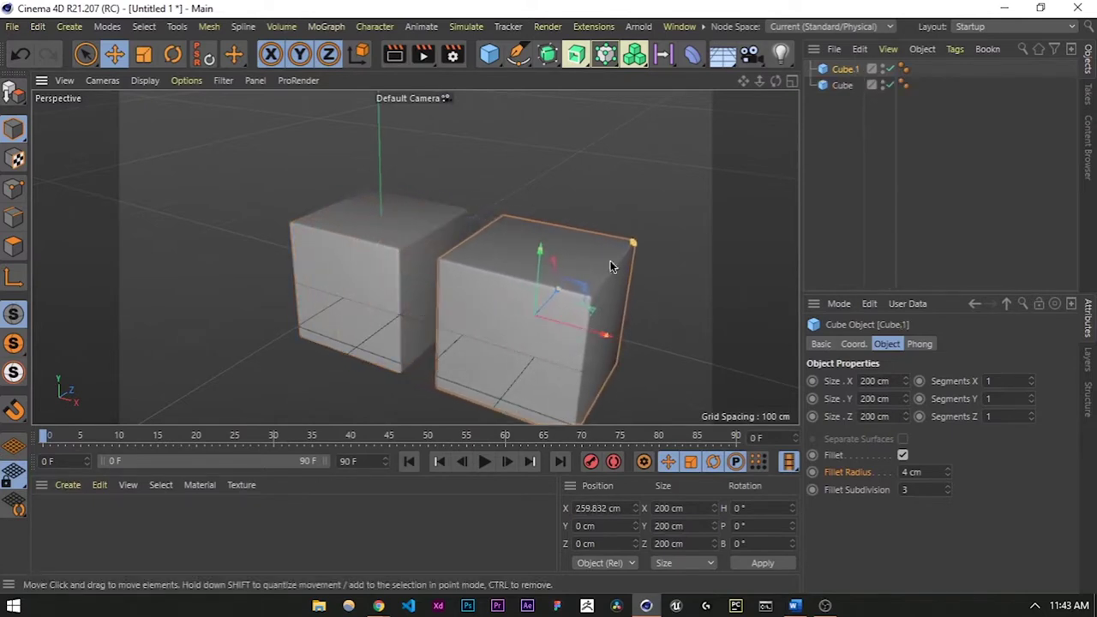
click(504, 171)
alt+drag(481, 268, 523, 297)
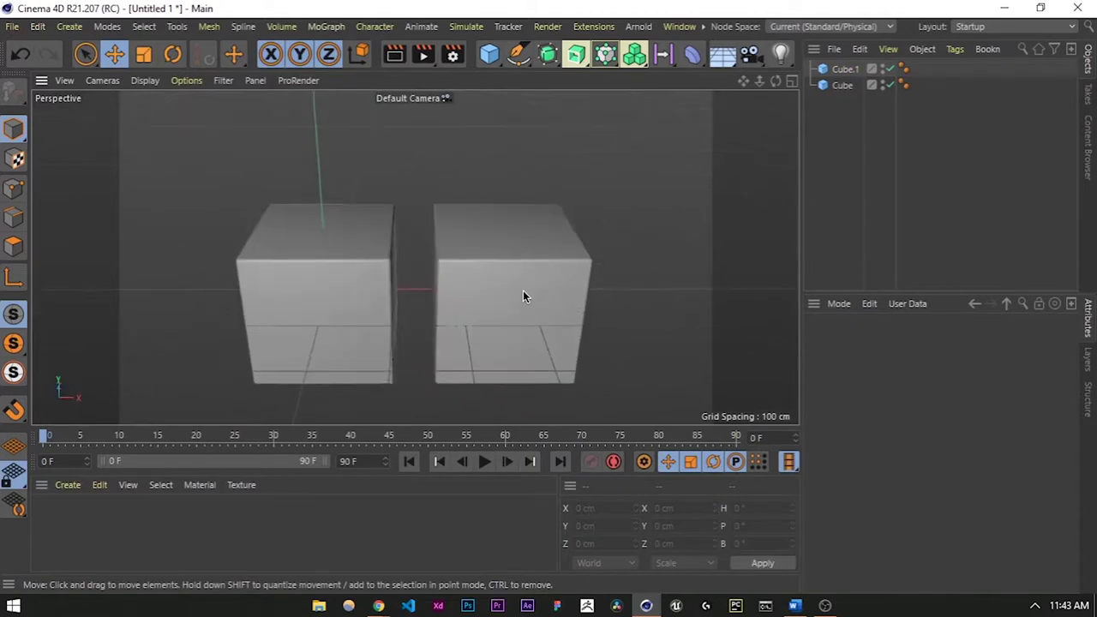
Rename the duplicated cube as "sphere" in the object list.
click(845, 69)
click(843, 86)
click(845, 68)
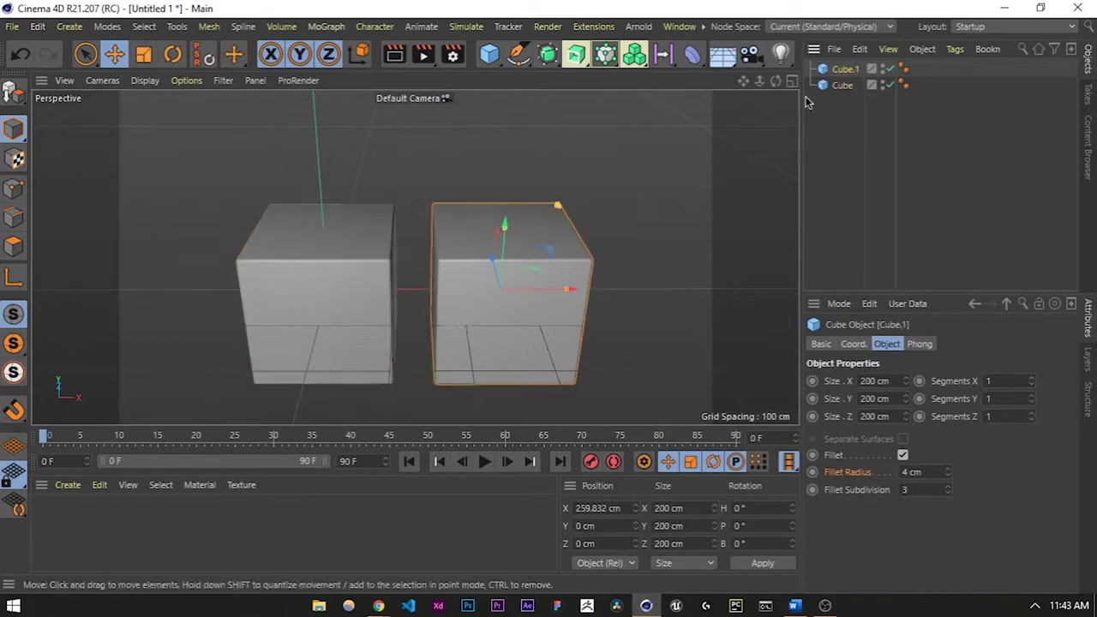
double_click(847, 68)
text(rphe)
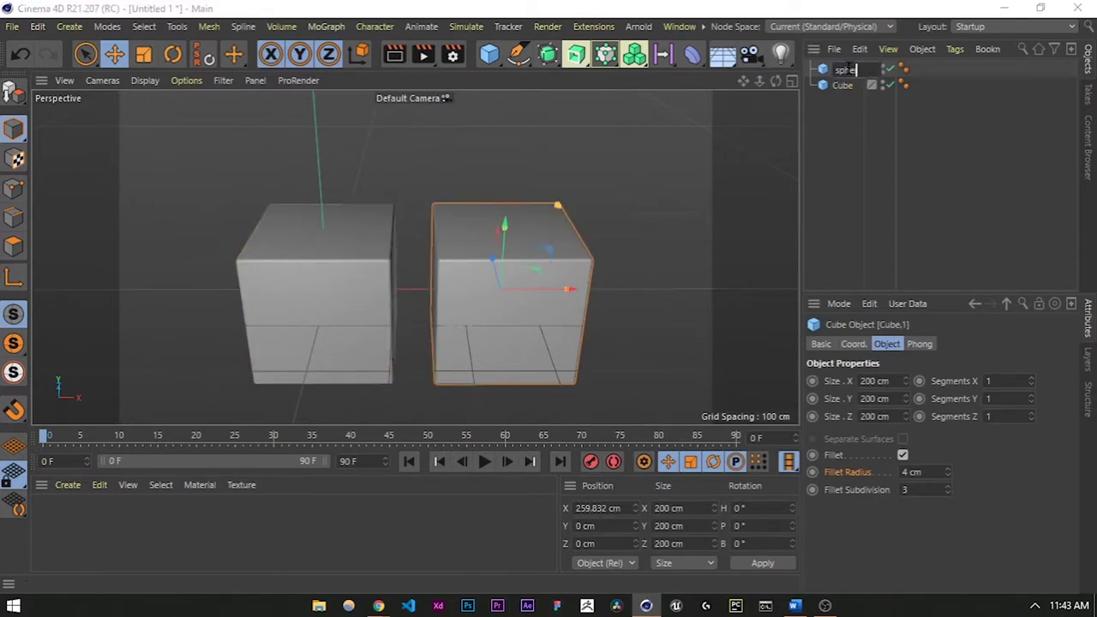
text(re)
key(Return)
click(845, 110)
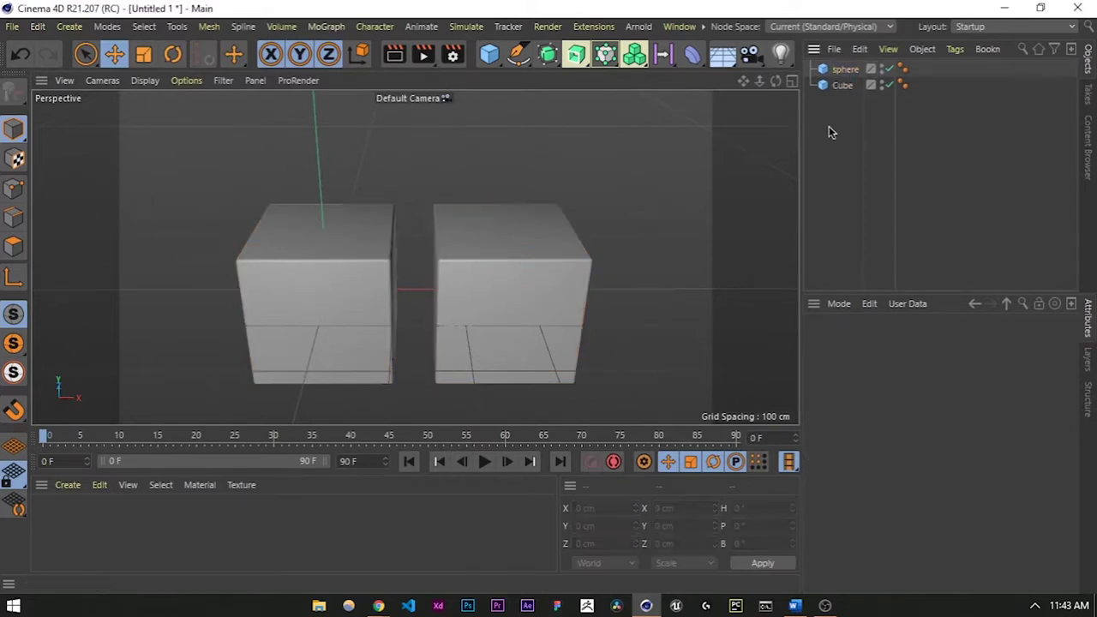
Set the fillet radius of the duplicated cube to 100 cm to round it into a ball.
click(432, 282)
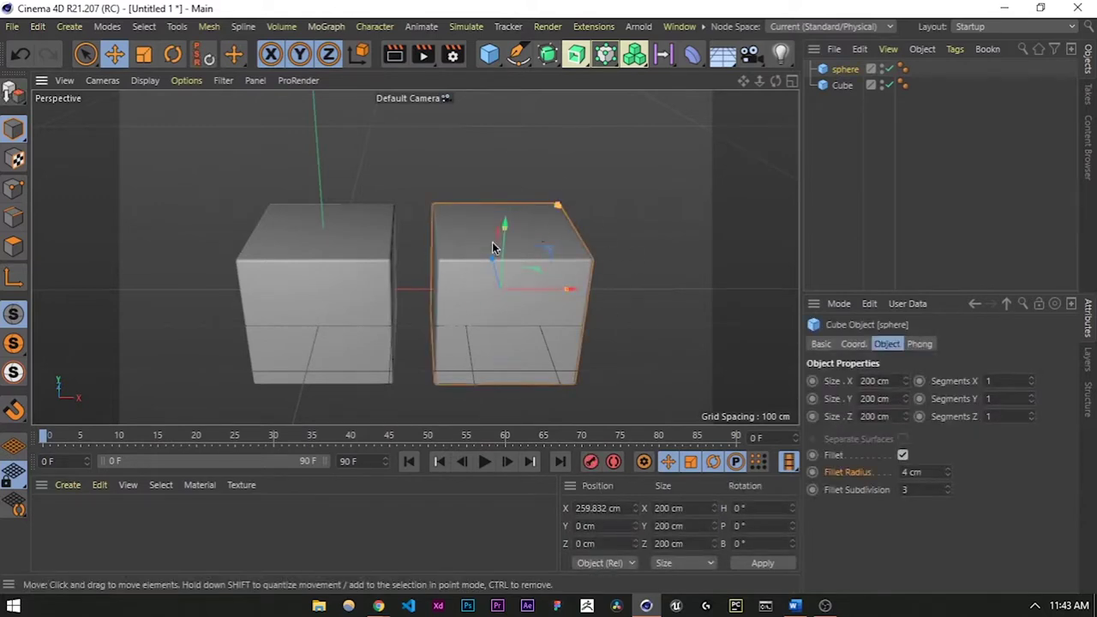
drag(947, 477, 1029, 478)
click(638, 330)
click(540, 295)
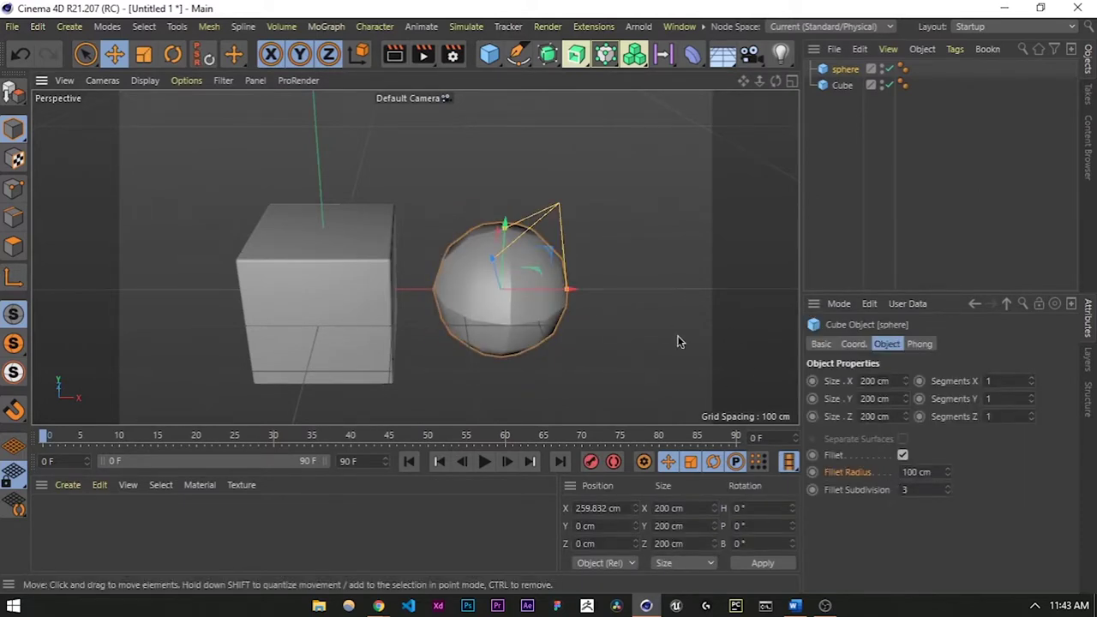
Set the fillet subdivision of the object named sphere to 25 to smooth its surface.
click(744, 385)
alt+drag(580, 320, 477, 323)
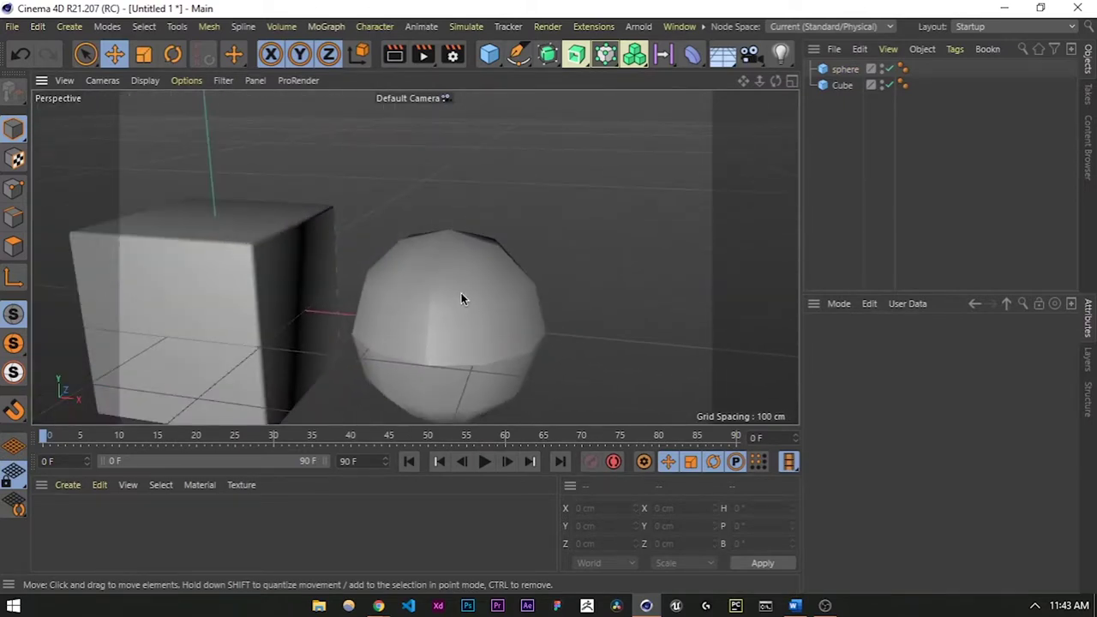
click(435, 294)
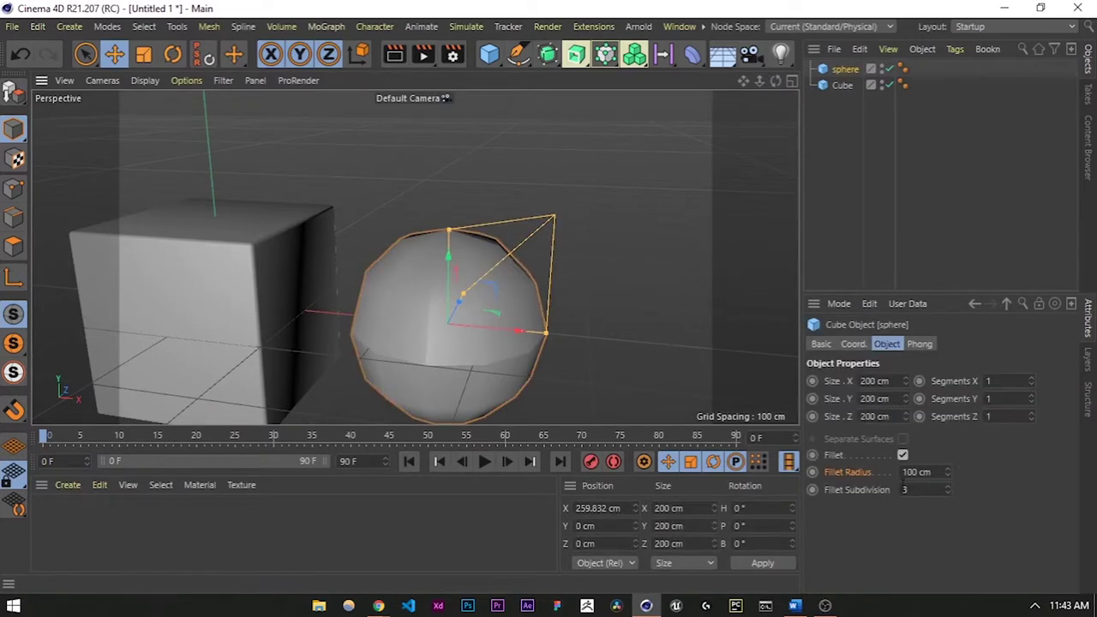
double_click(921, 494)
key(Return)
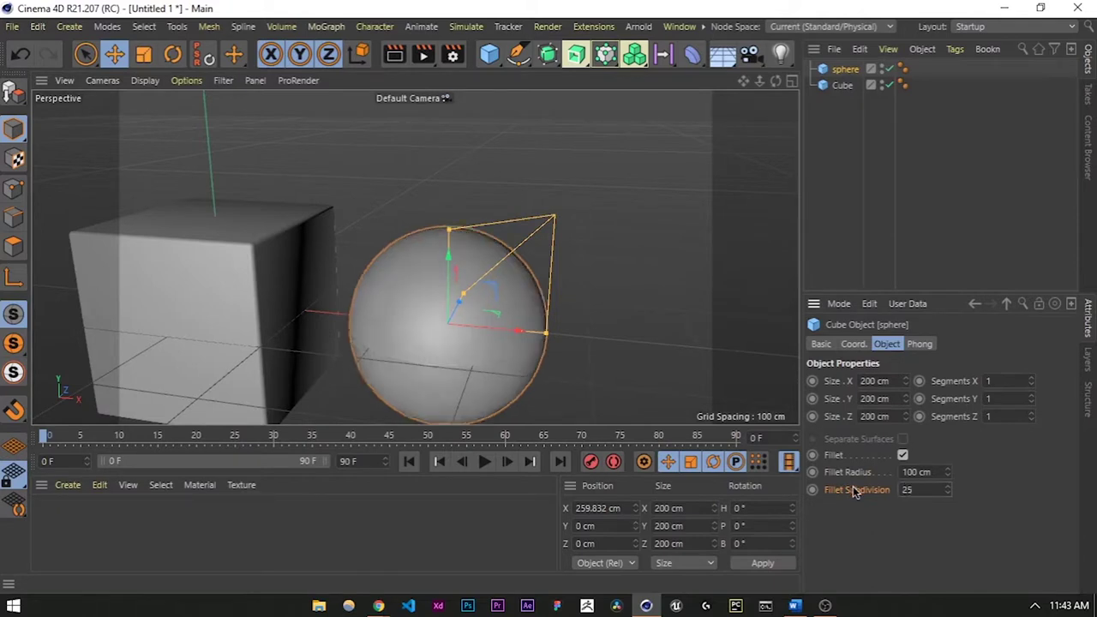
Examine the cube and the smoothed sphere in perspective and in the orthographic views, including the Right view.
click(666, 246)
alt+drag(440, 315, 467, 265)
scroll(459, 300, down, 4)
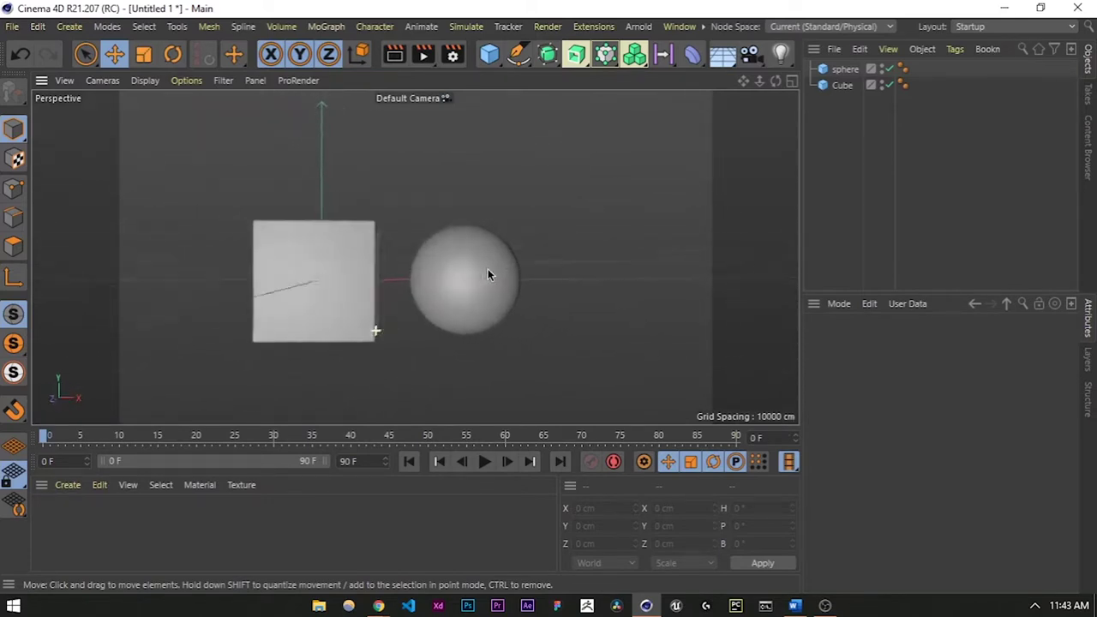
middle_click(424, 269)
middle_click(200, 332)
middle_click(333, 304)
middle_click(246, 340)
scroll(420, 233, up, 5)
scroll(326, 342, down, 4)
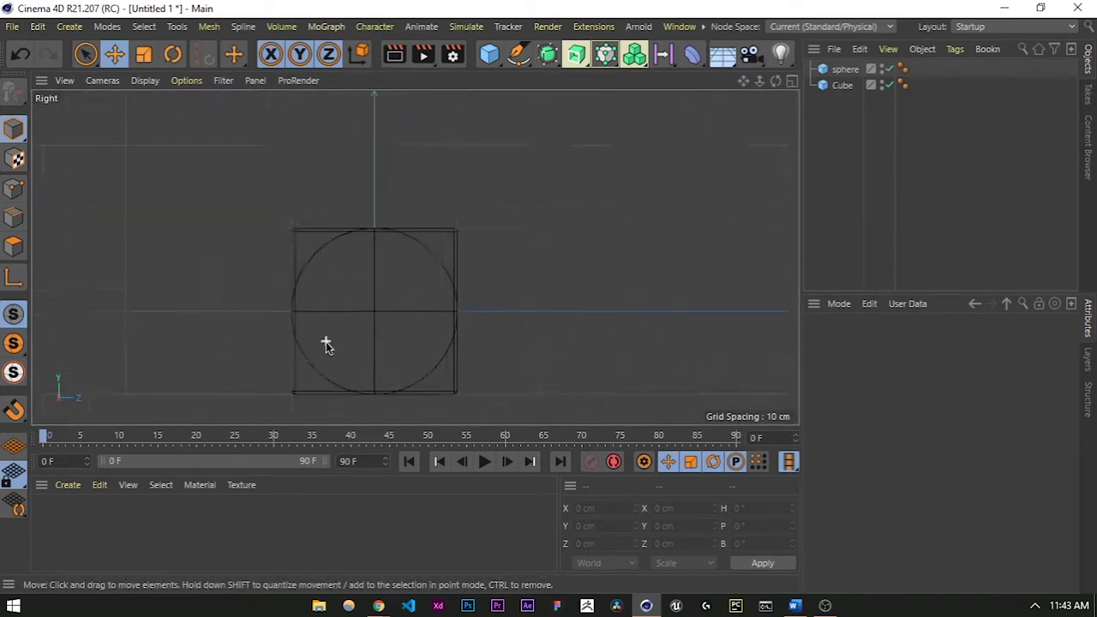
middle_click(511, 268)
middle_click(403, 231)
alt+drag(338, 243, 306, 337)
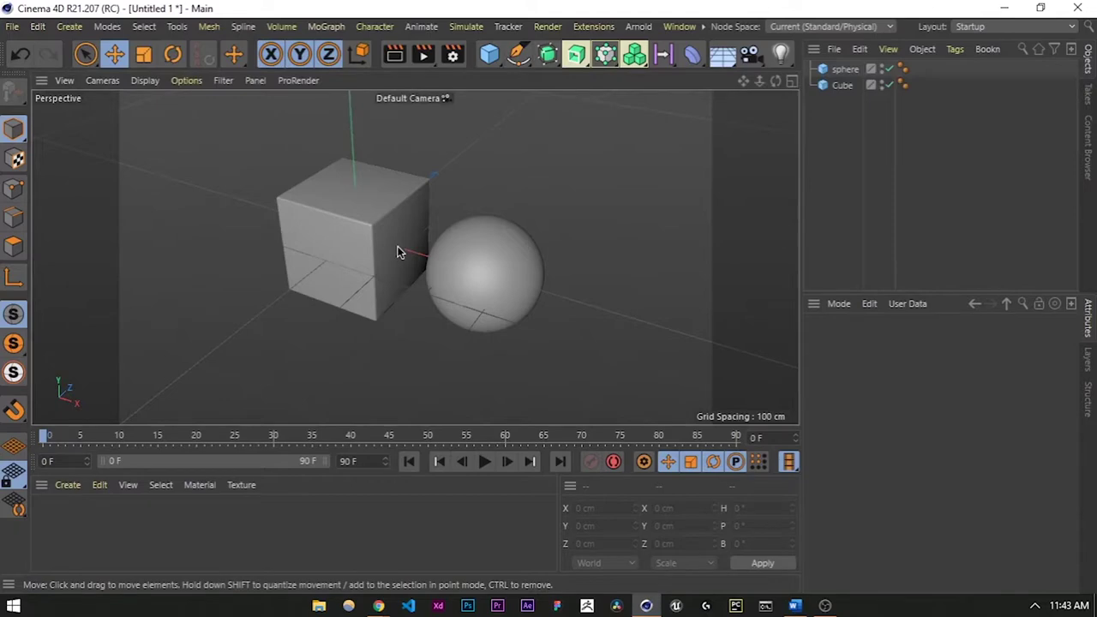
Save the scene to the Desktop as Untitled 1.c4d.
key(ctrl+s)
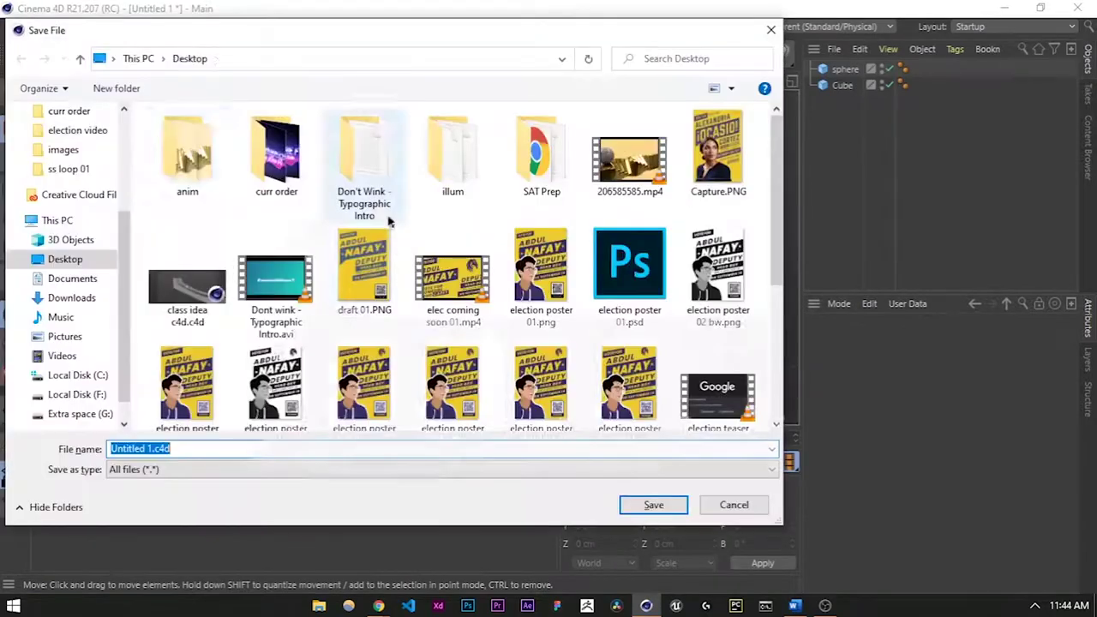
click(66, 258)
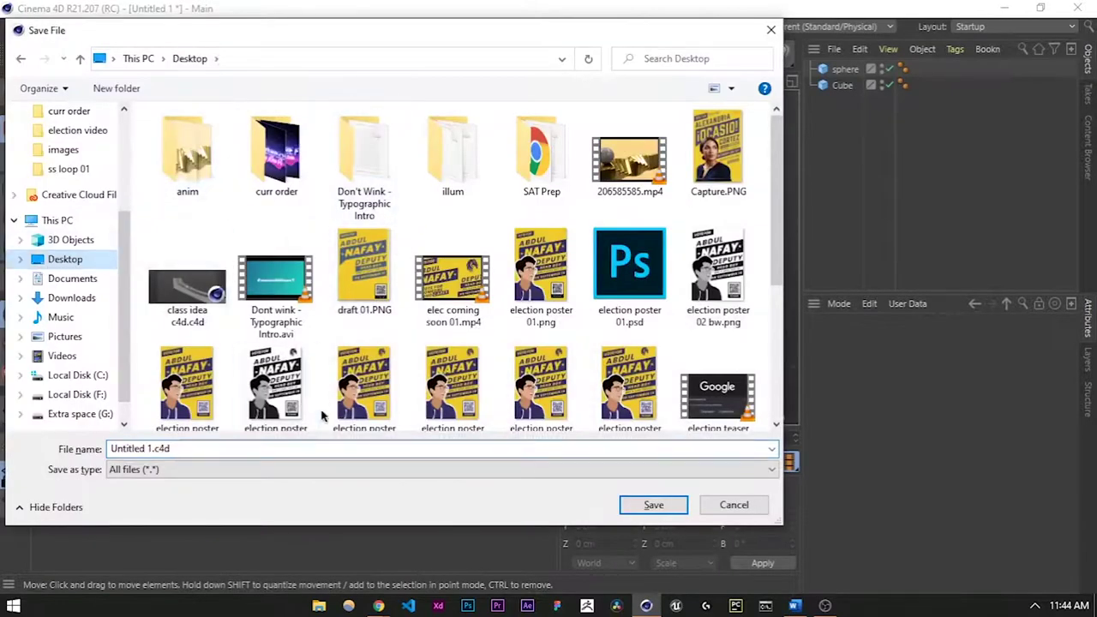
click(651, 504)
Examine the cube and the sphere from several angles, selecting each one to compare their object properties.
alt+drag(374, 249, 412, 223)
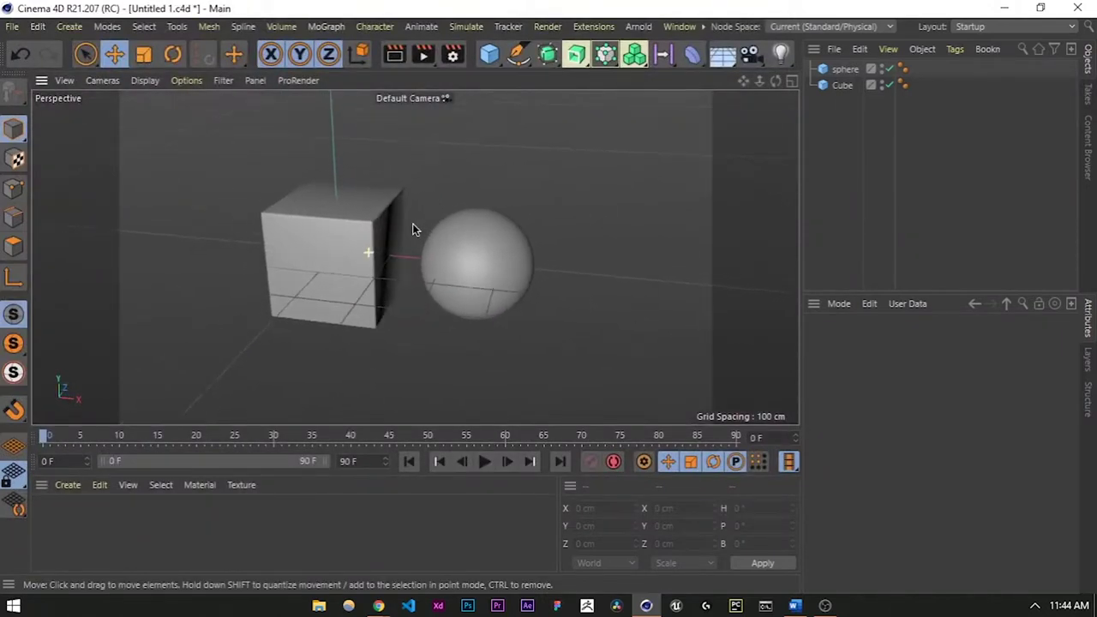
scroll(408, 206, up, 1)
alt+middle_drag(407, 207, 437, 261)
scroll(437, 262, down, 1)
mouse_move(437, 267)
alt+mouse_down()
mouse_move(480, 262)
mouse_move(439, 264)
alt+mouse_up()
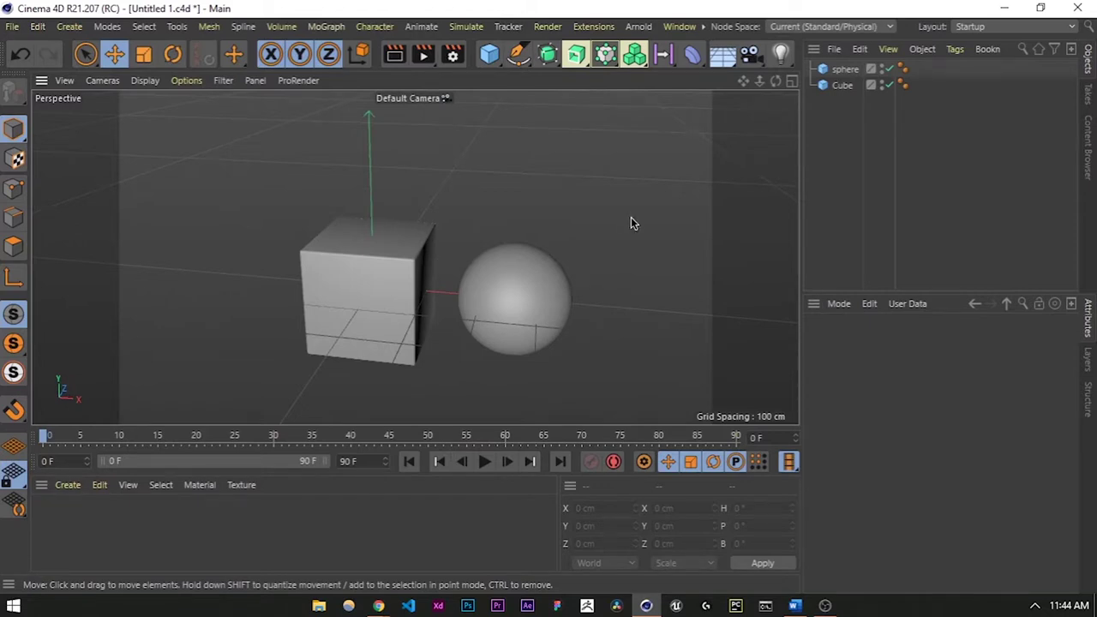
alt+drag(605, 213, 559, 227)
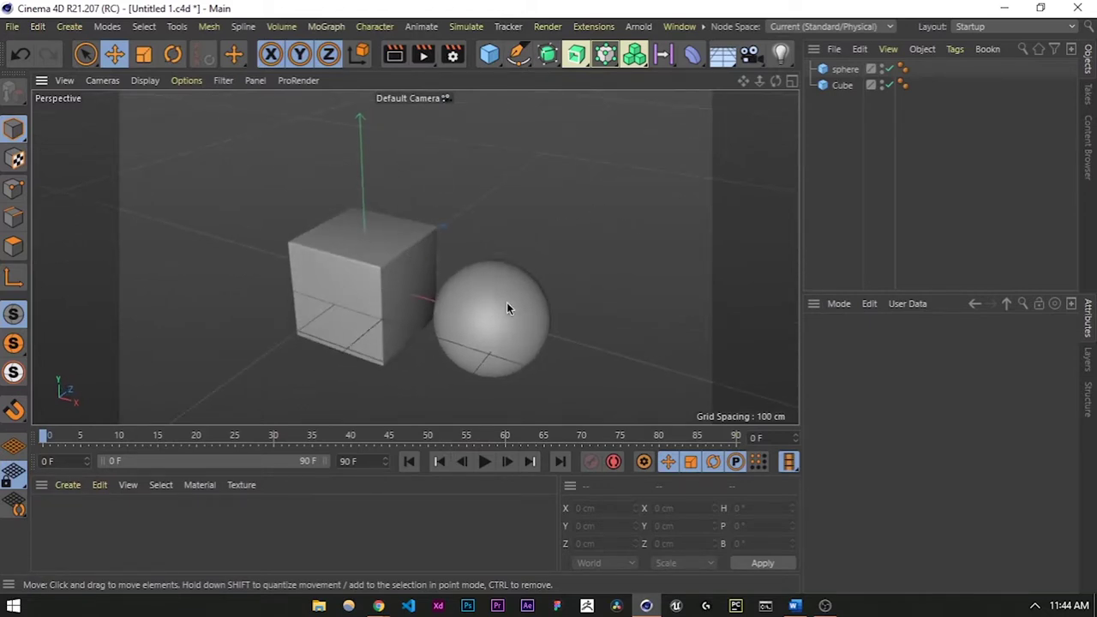
click(497, 321)
click(363, 277)
click(543, 196)
click(363, 292)
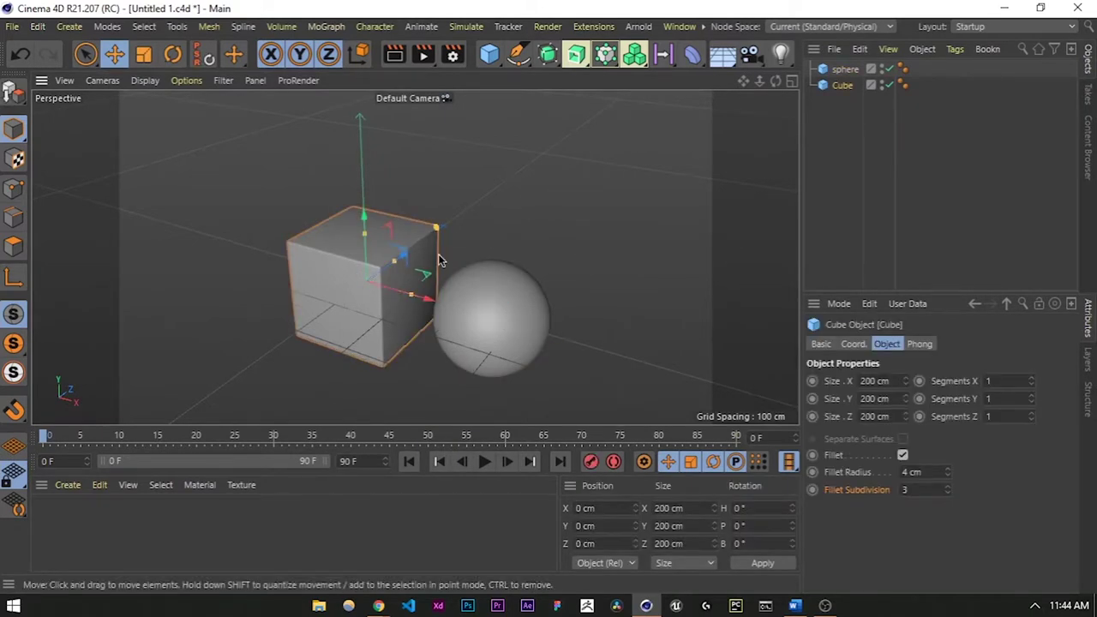
click(480, 319)
click(526, 192)
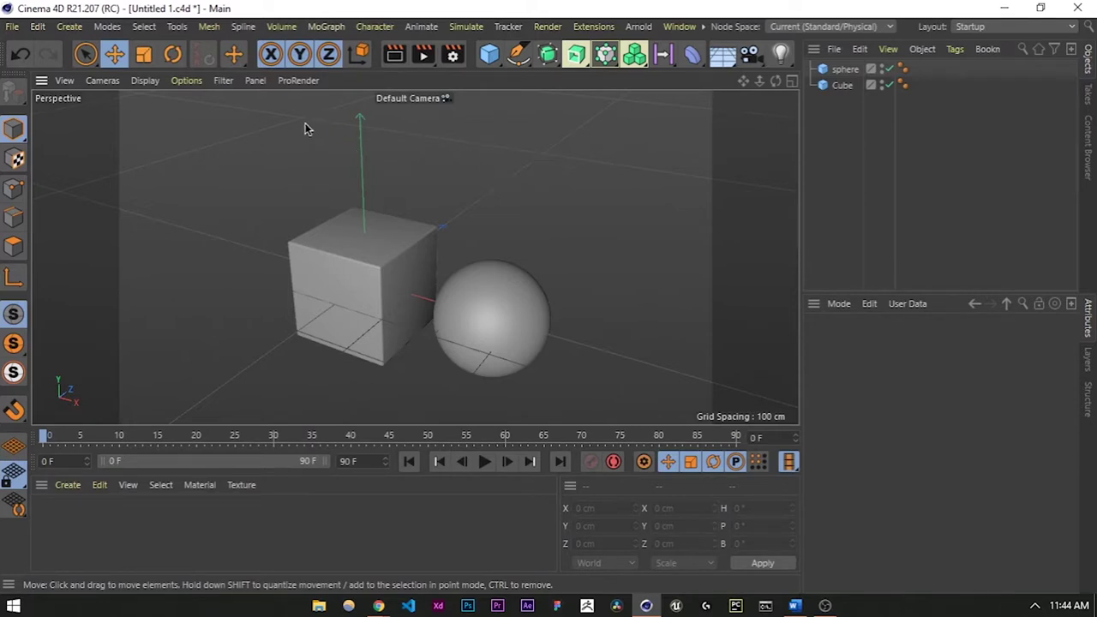
click(367, 296)
click(594, 223)
Add a MoGraph Cloner object to the scene.
click(326, 28)
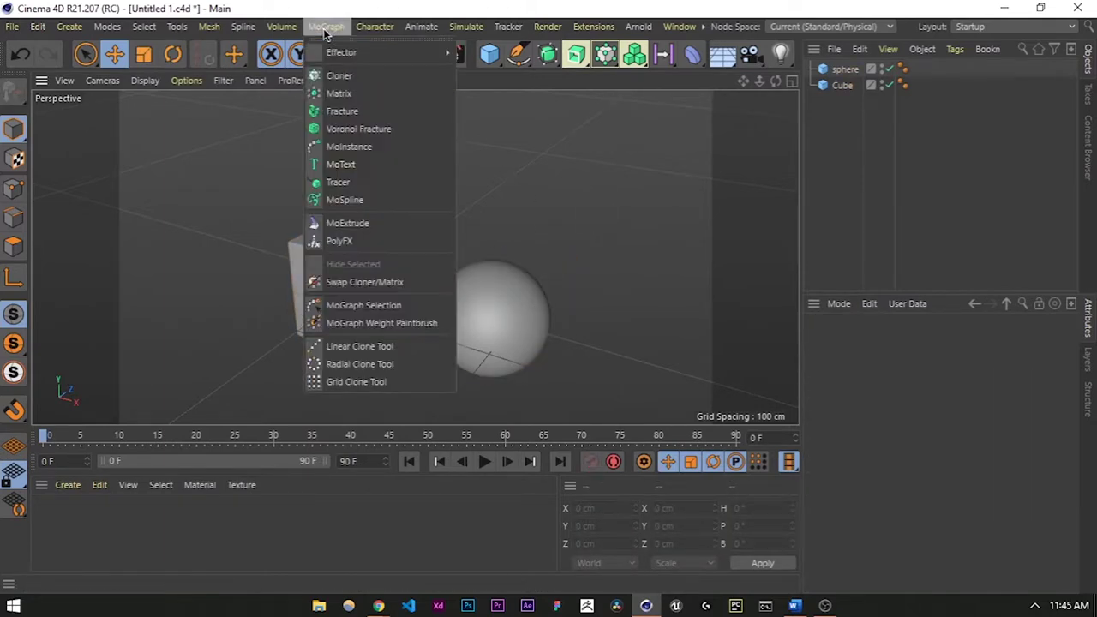
click(339, 76)
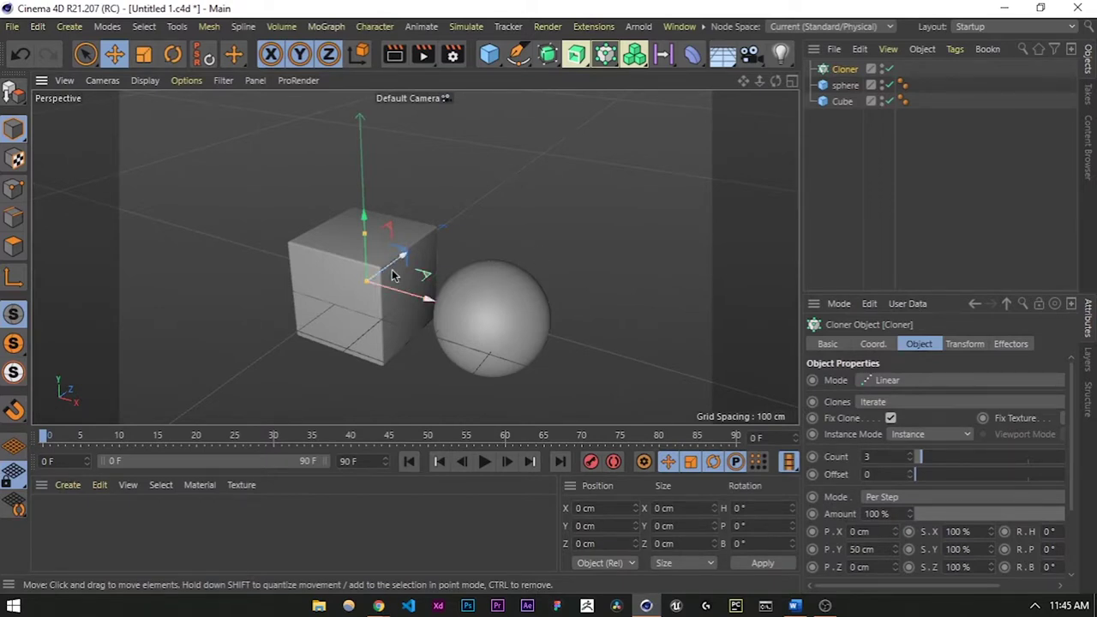
click(513, 254)
alt+drag(498, 274, 412, 270)
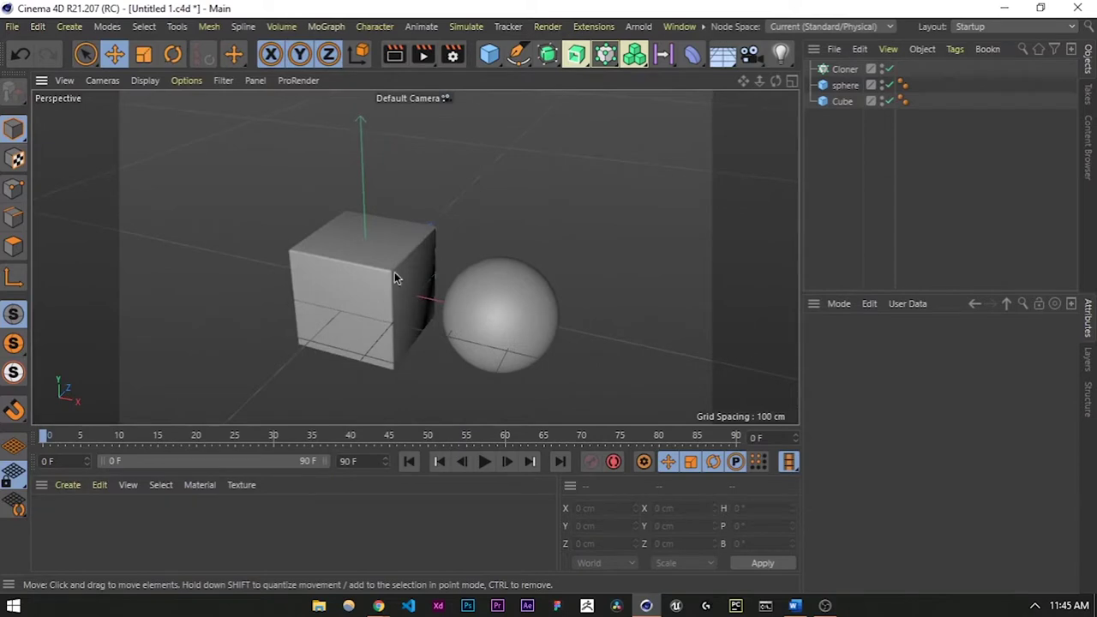
Make both the sphere and the cube children of the Cloner in the object hierarchy.
click(845, 69)
click(852, 135)
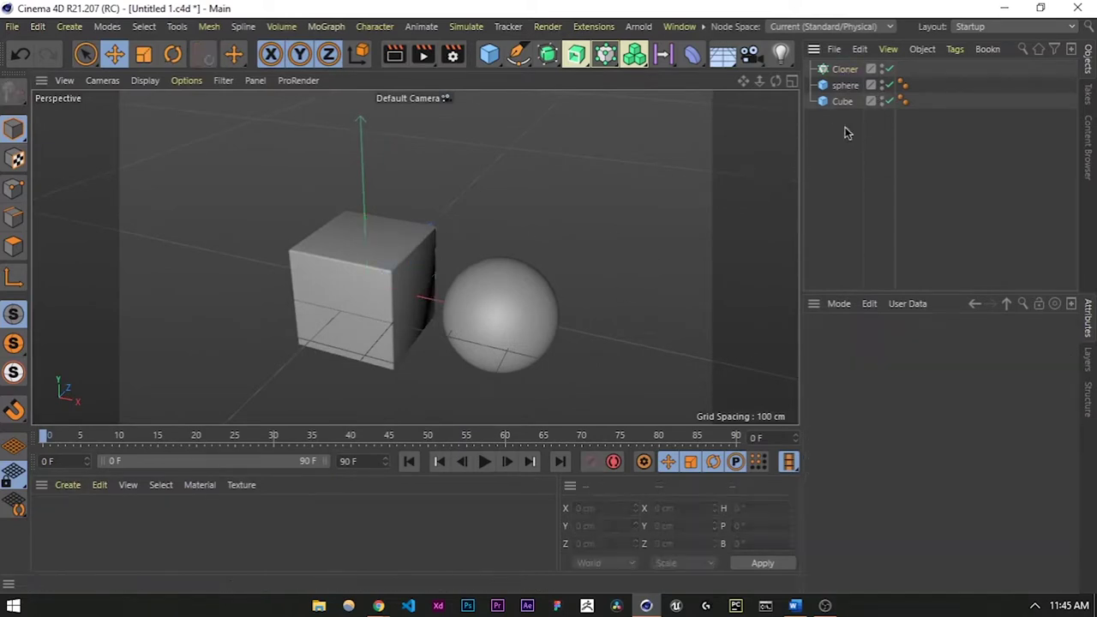
drag(852, 114, 833, 81)
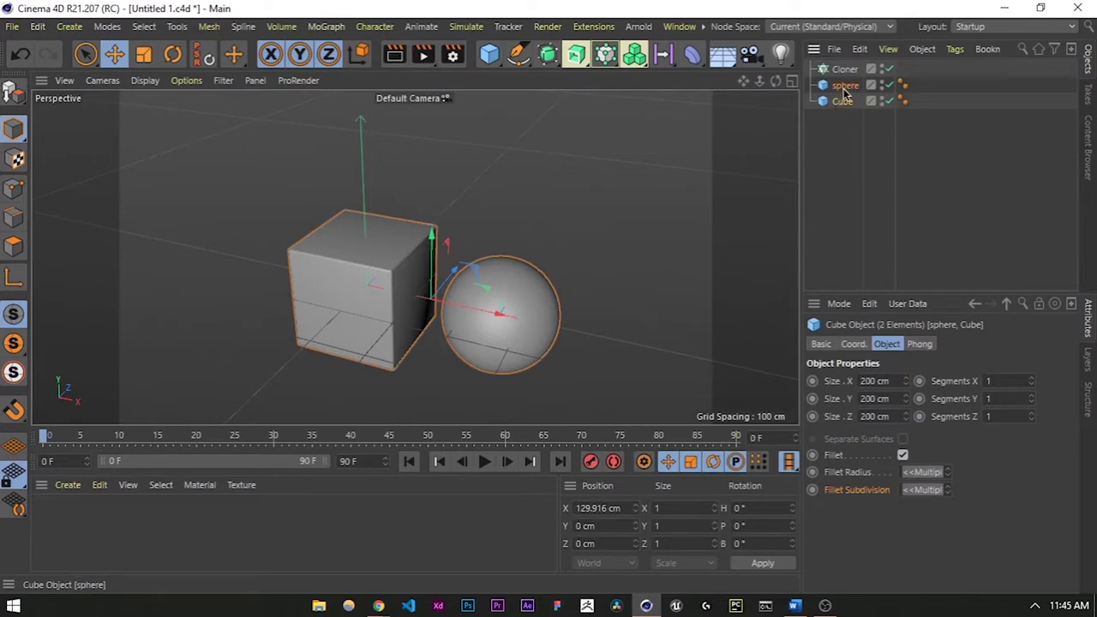
mouse_move(844, 90)
mouse_down()
mouse_move(862, 100)
mouse_move(857, 76)
mouse_up()
drag(842, 68, 841, 69)
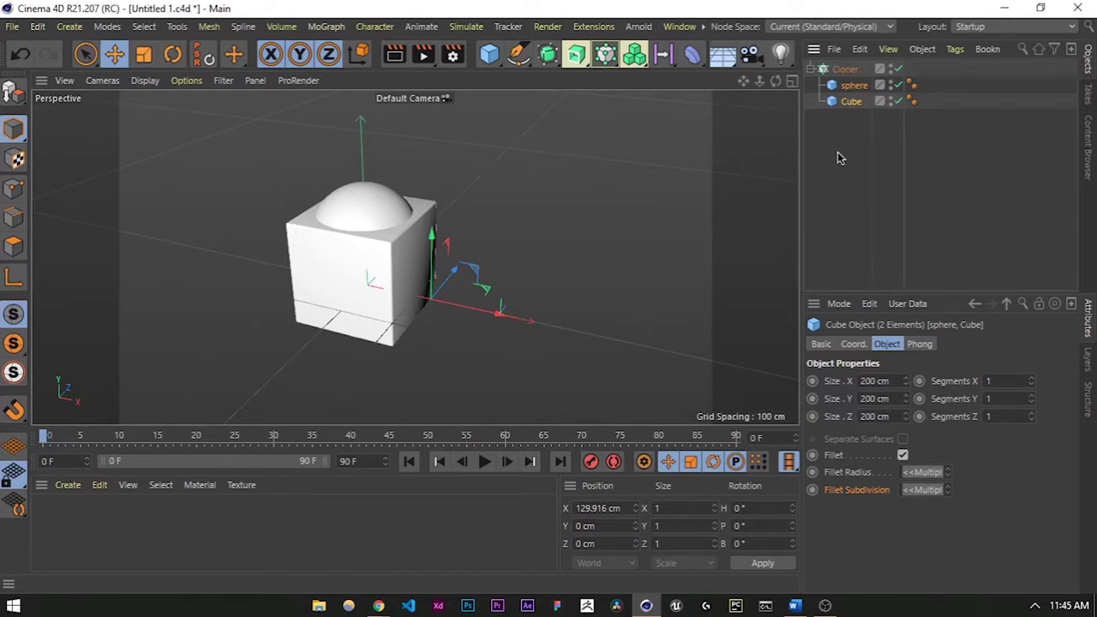
click(836, 171)
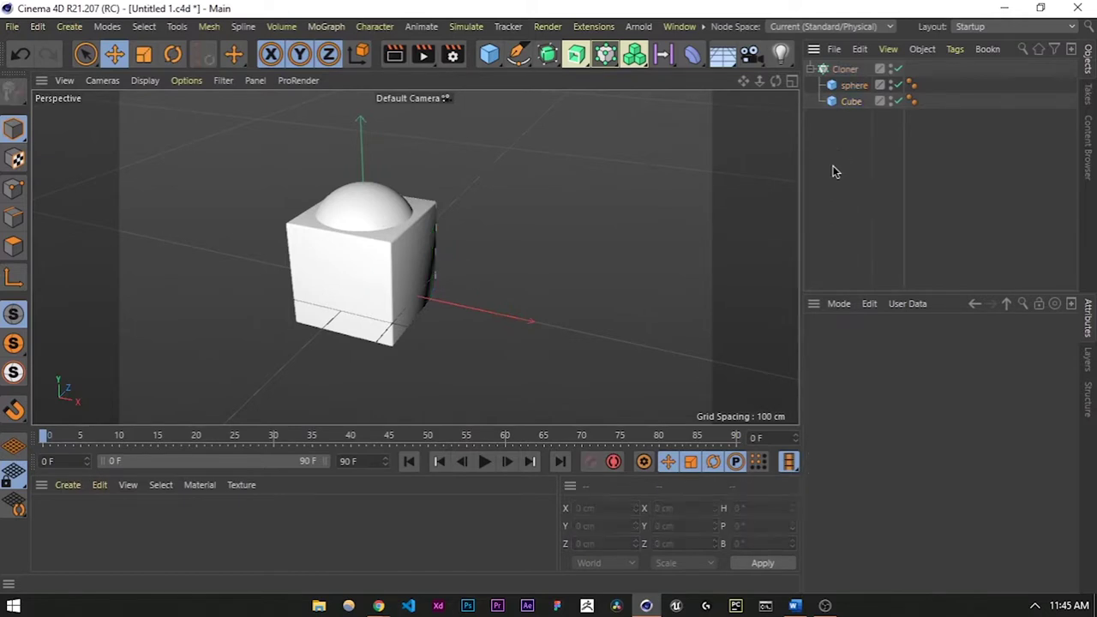
Set the Cloner's Clones option to Blend.
click(844, 68)
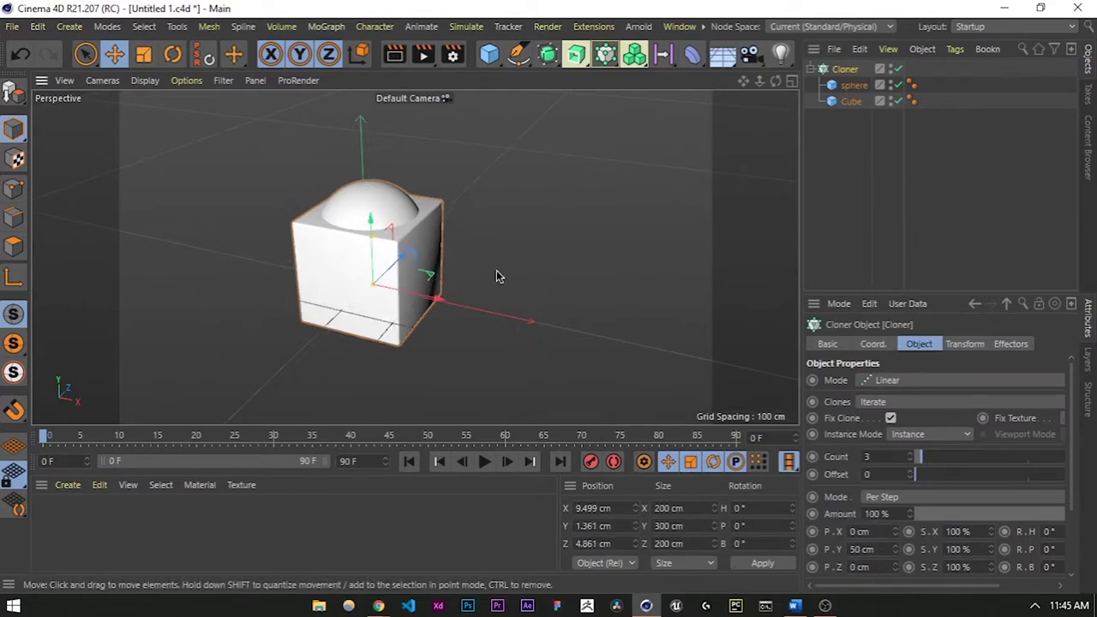
click(481, 386)
alt+drag(481, 386, 292, 244)
click(844, 72)
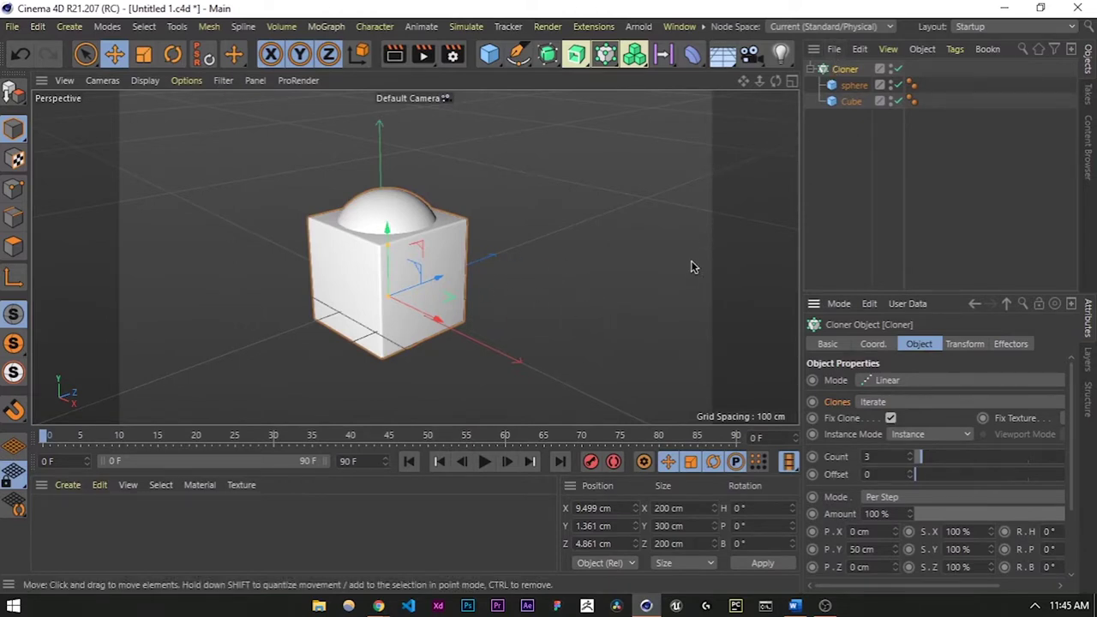
click(874, 403)
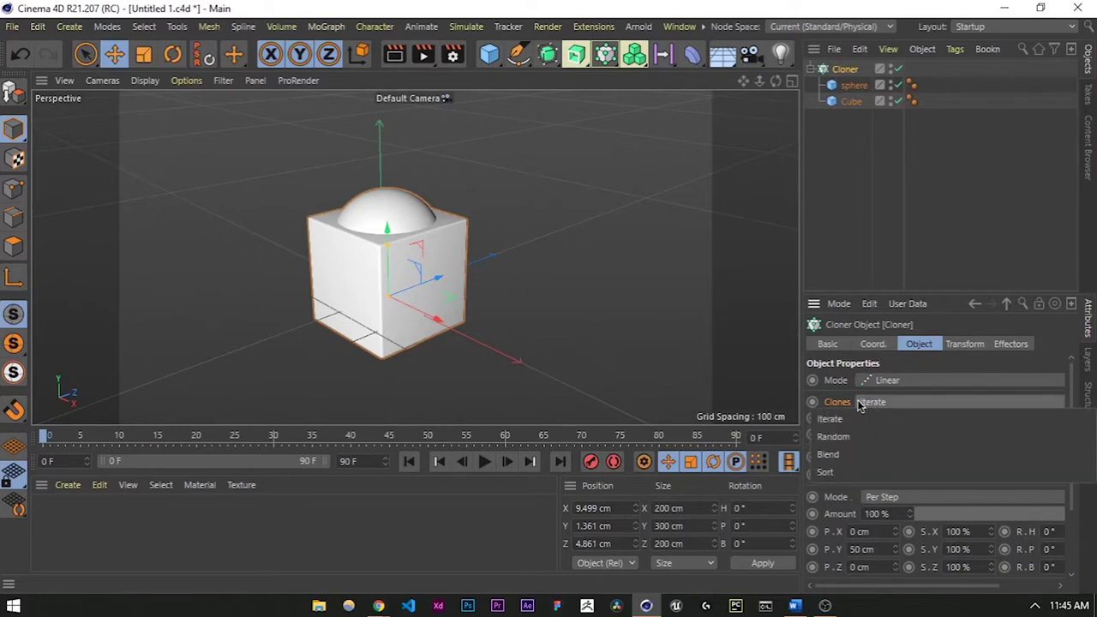
click(836, 453)
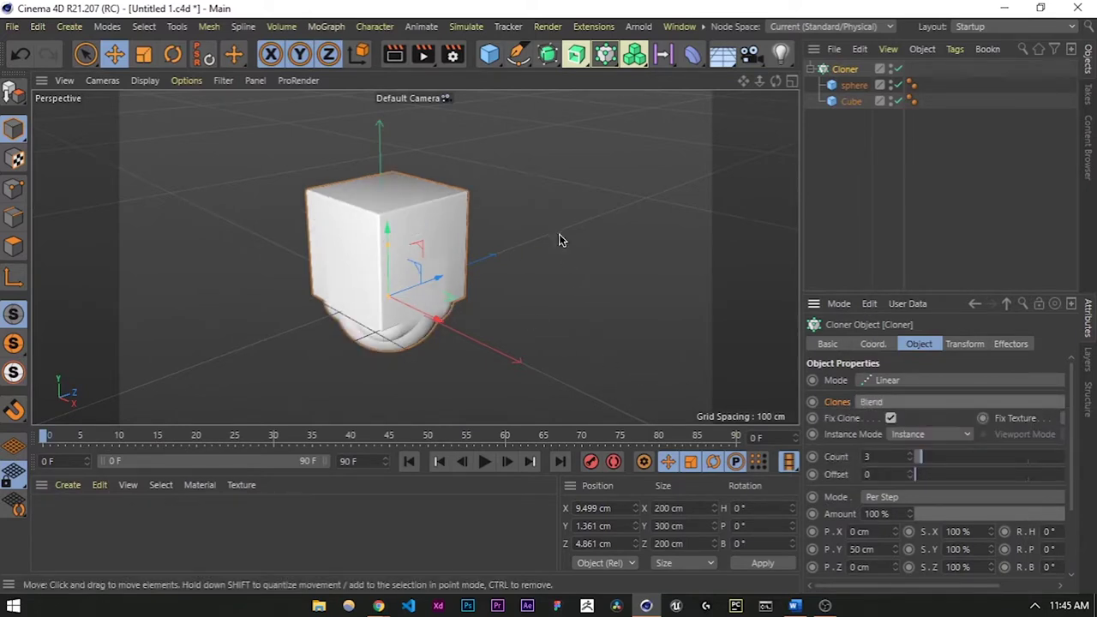
Reduce the Cloner's count to 1.
click(522, 275)
click(855, 87)
click(843, 69)
alt+drag(600, 215, 626, 295)
click(886, 455)
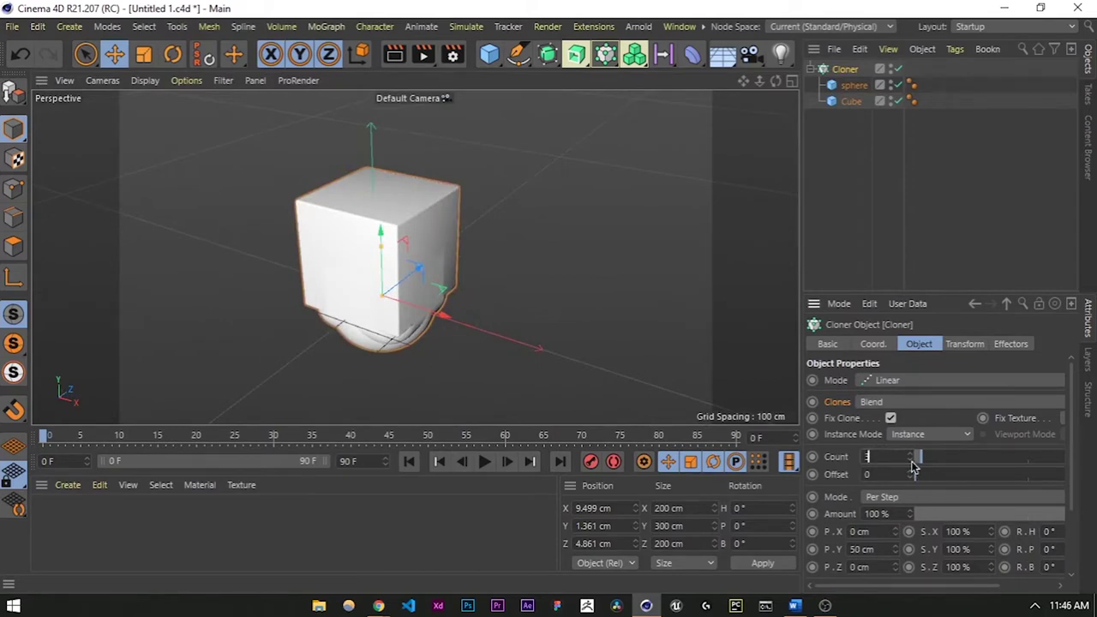
click(912, 464)
click(570, 287)
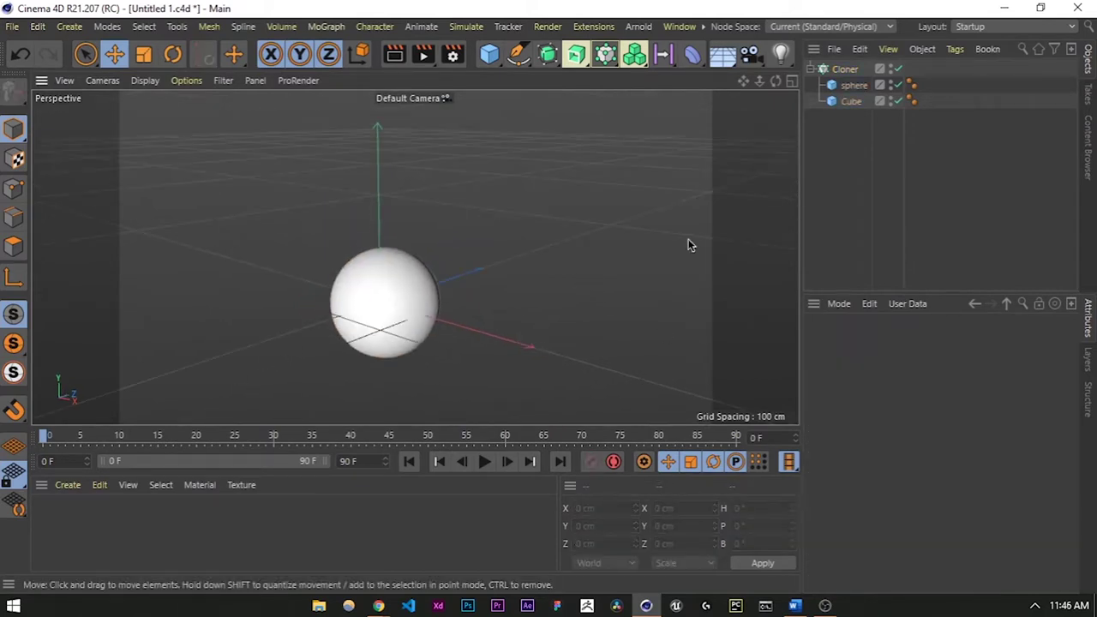
Set the Cloner's per-step Y position to 0 cm.
click(846, 73)
click(843, 76)
click(843, 72)
alt+middle_drag(523, 347, 563, 335)
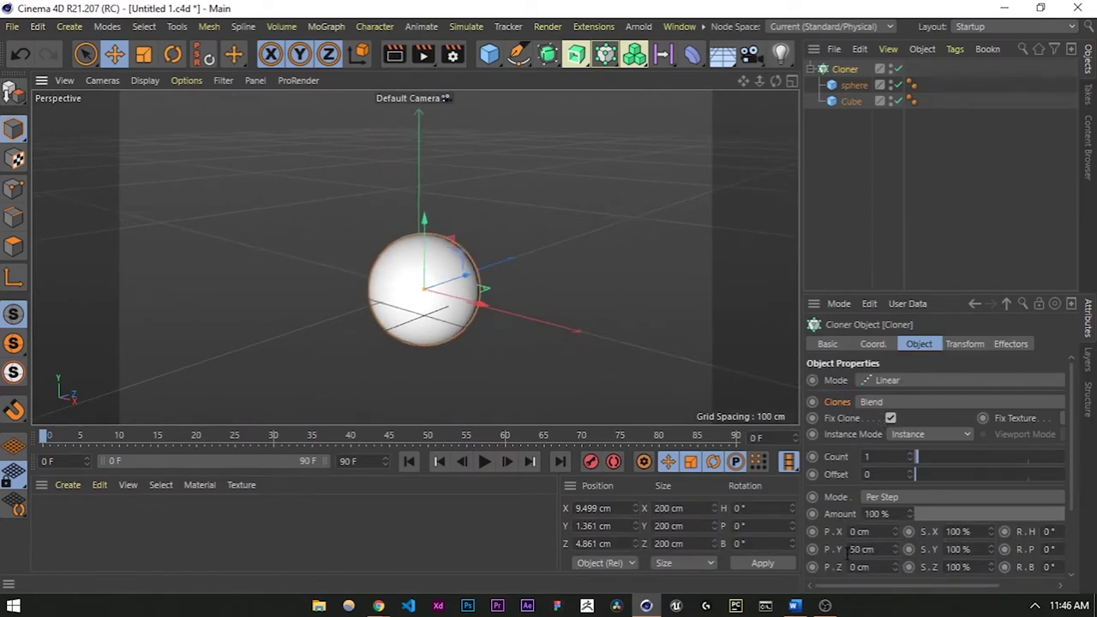
alt+drag(500, 377, 522, 385)
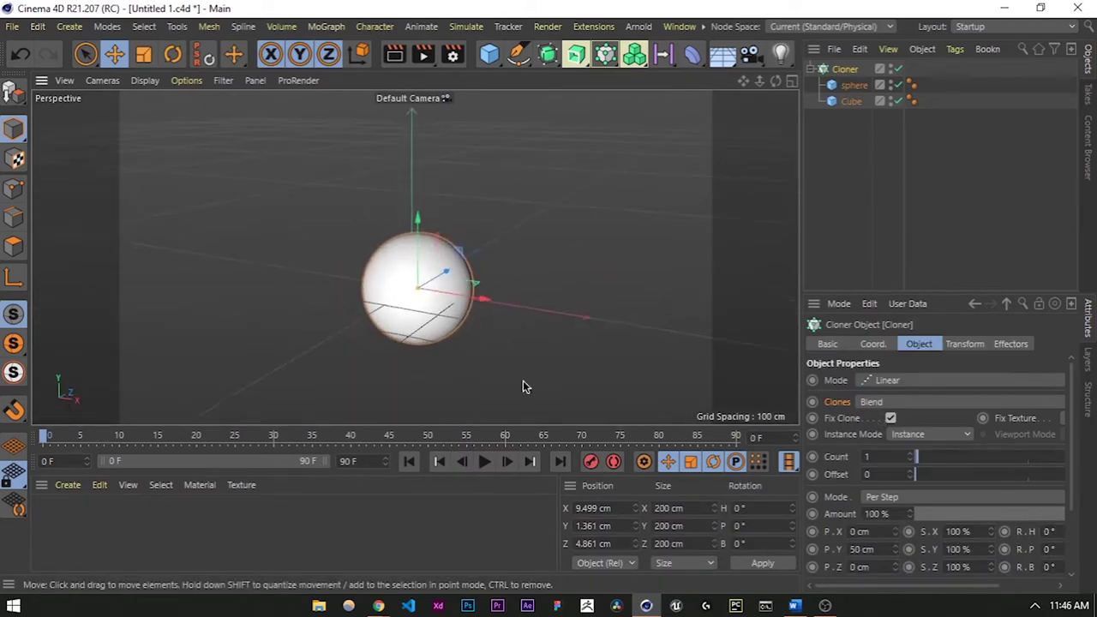
scroll(422, 274, up, 3)
scroll(392, 196, up, 5)
scroll(482, 306, down, 2)
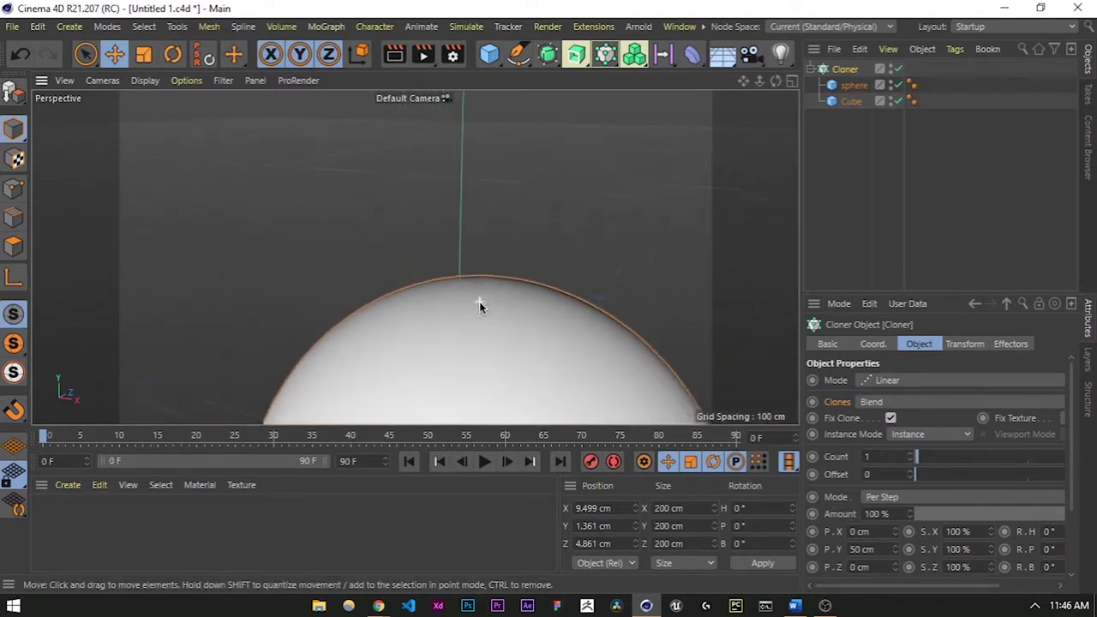
scroll(480, 306, down, 5)
click(861, 549)
text(0)
key(Return)
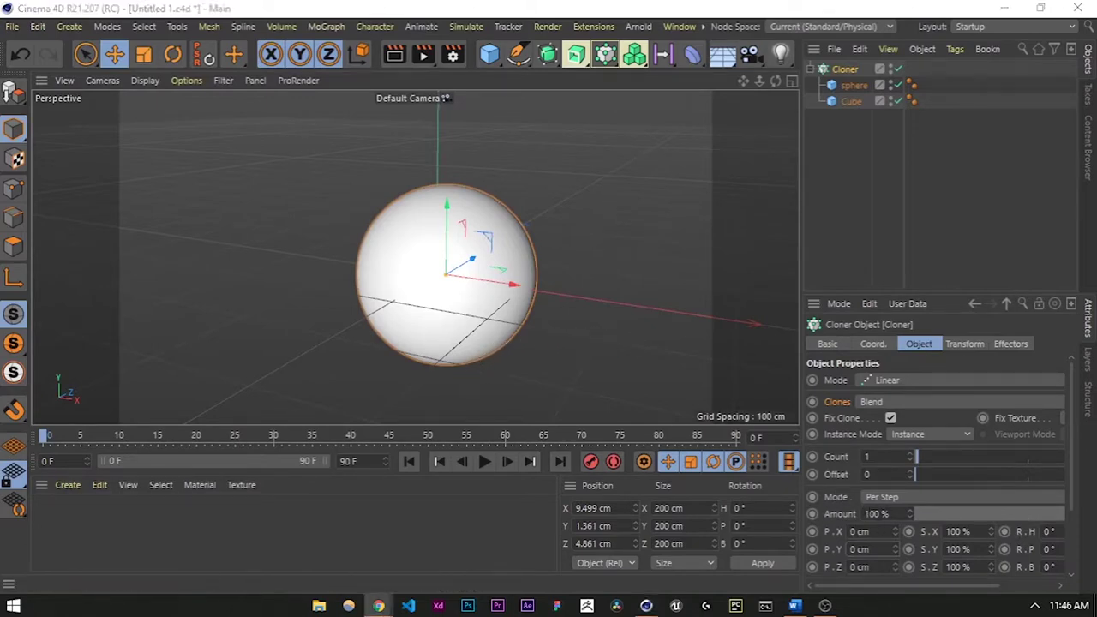
click(821, 165)
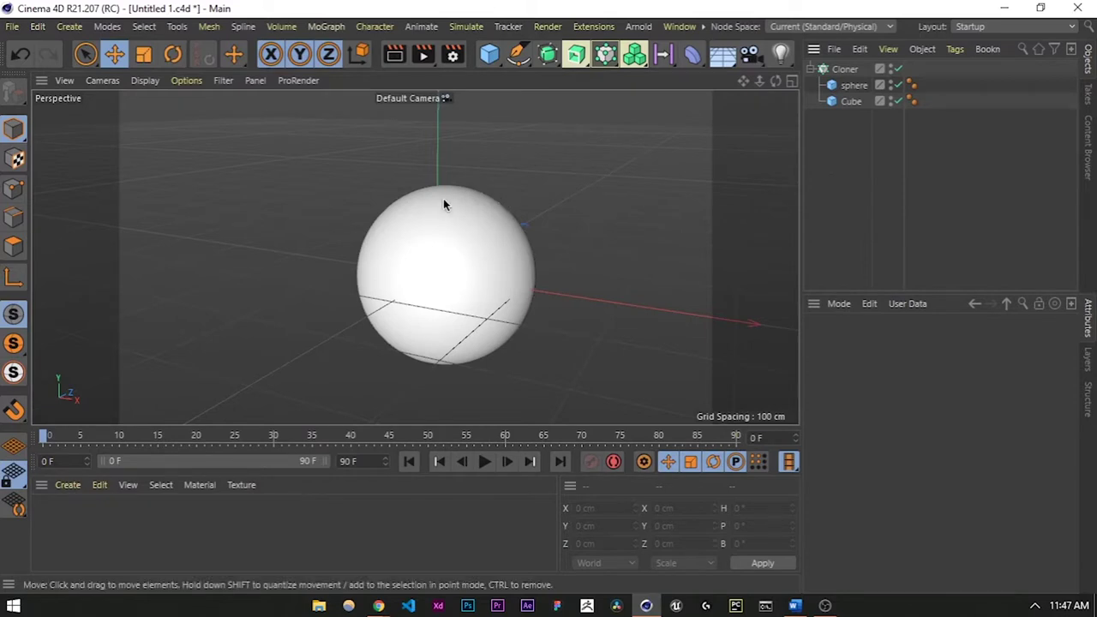
alt+drag(397, 233, 437, 244)
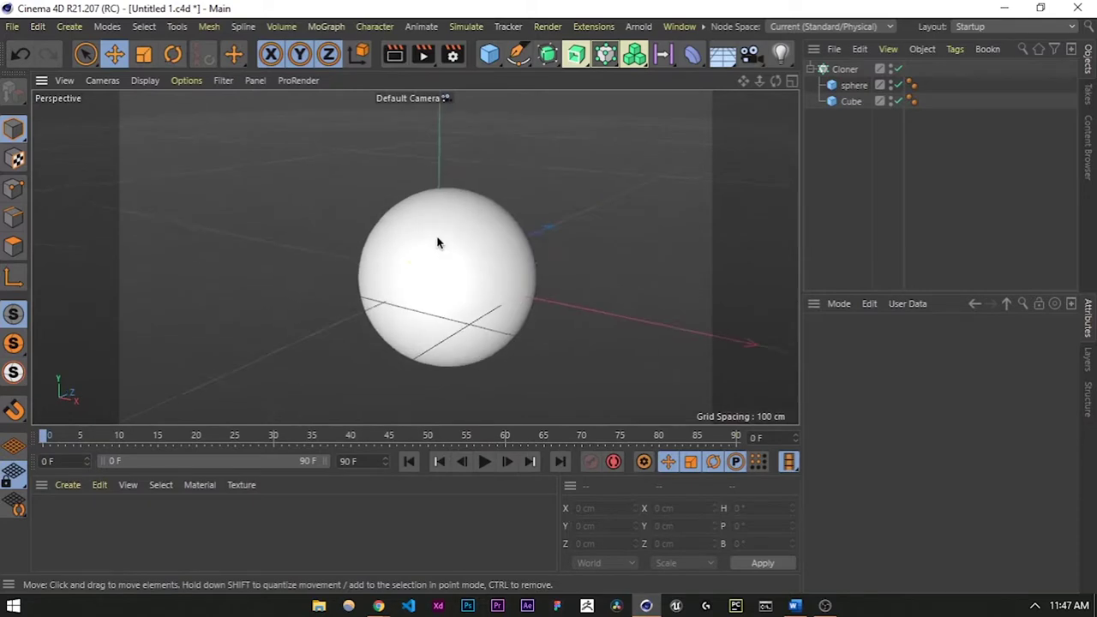
click(443, 284)
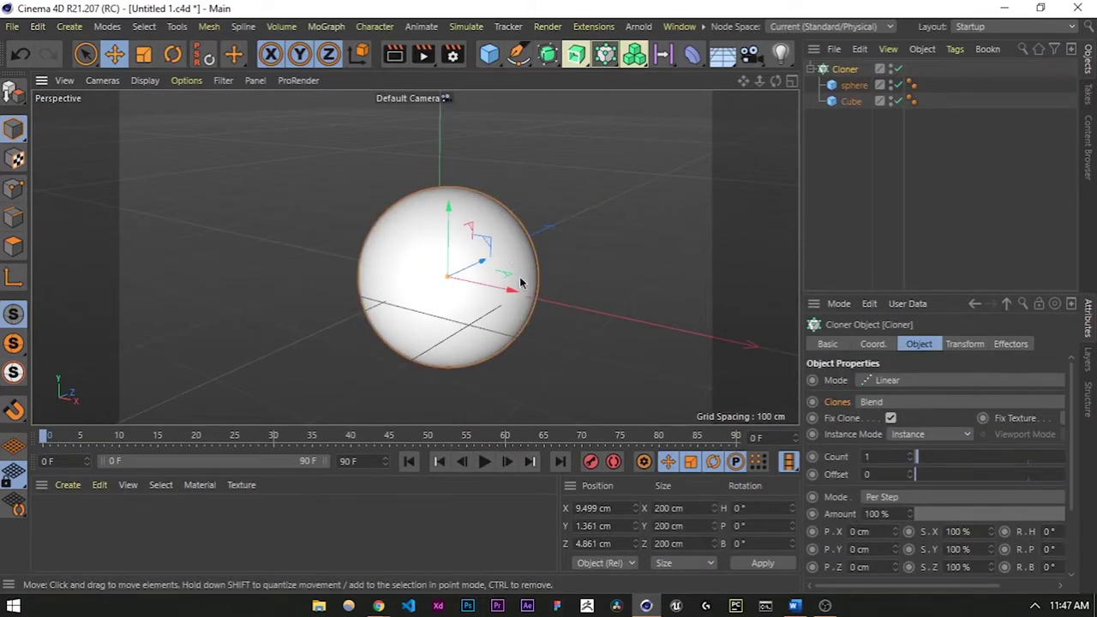
click(845, 179)
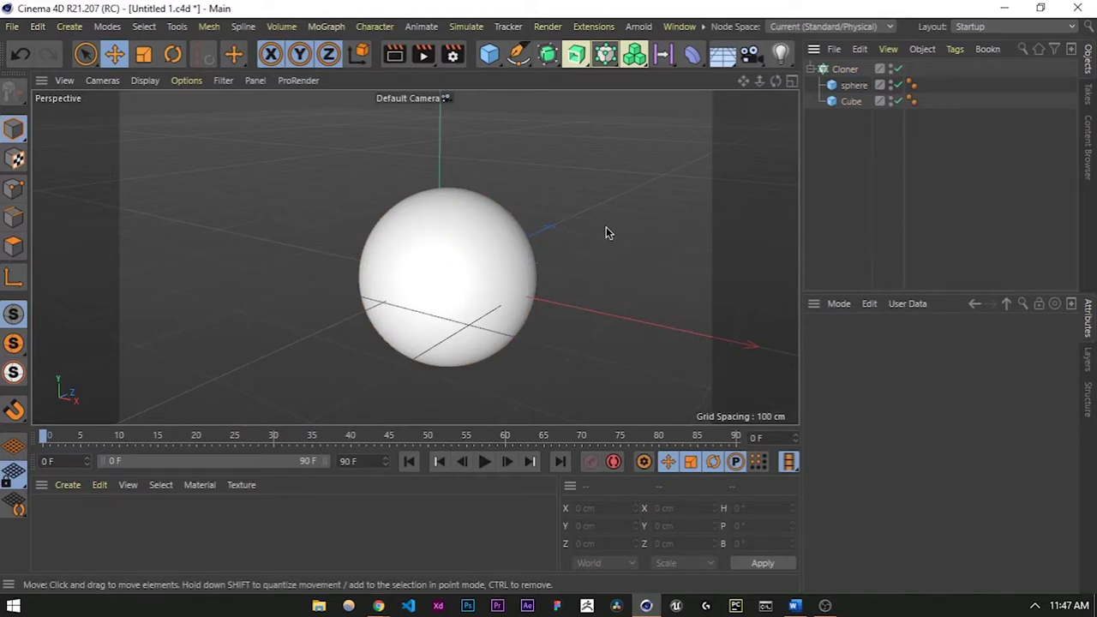
click(842, 71)
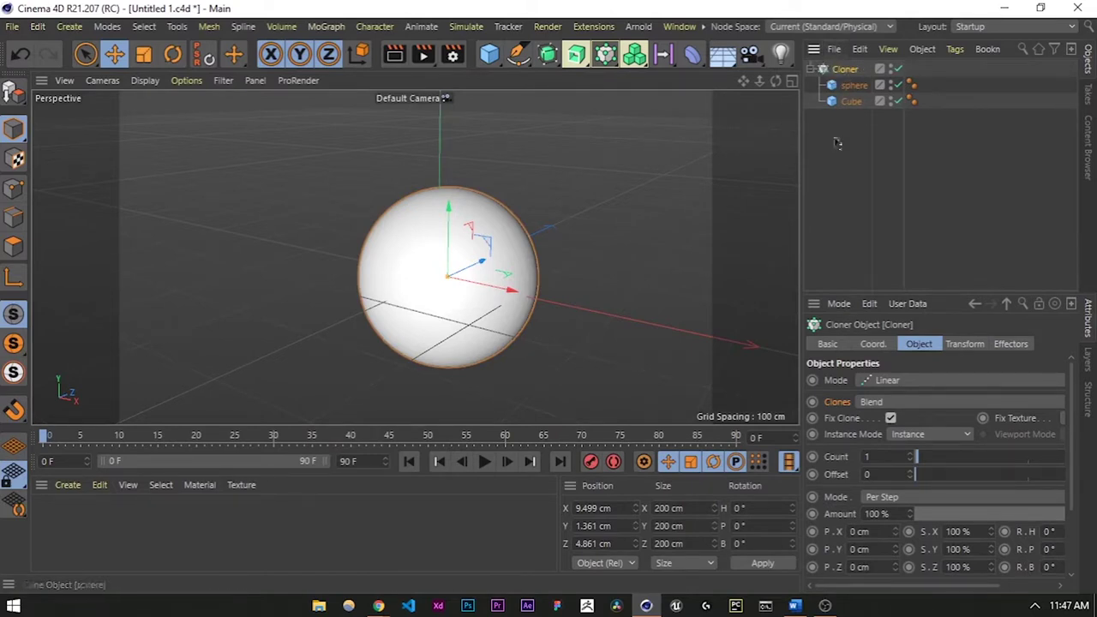
Add a Plain effector to the Cloner.
click(327, 26)
mouse_move(336, 57)
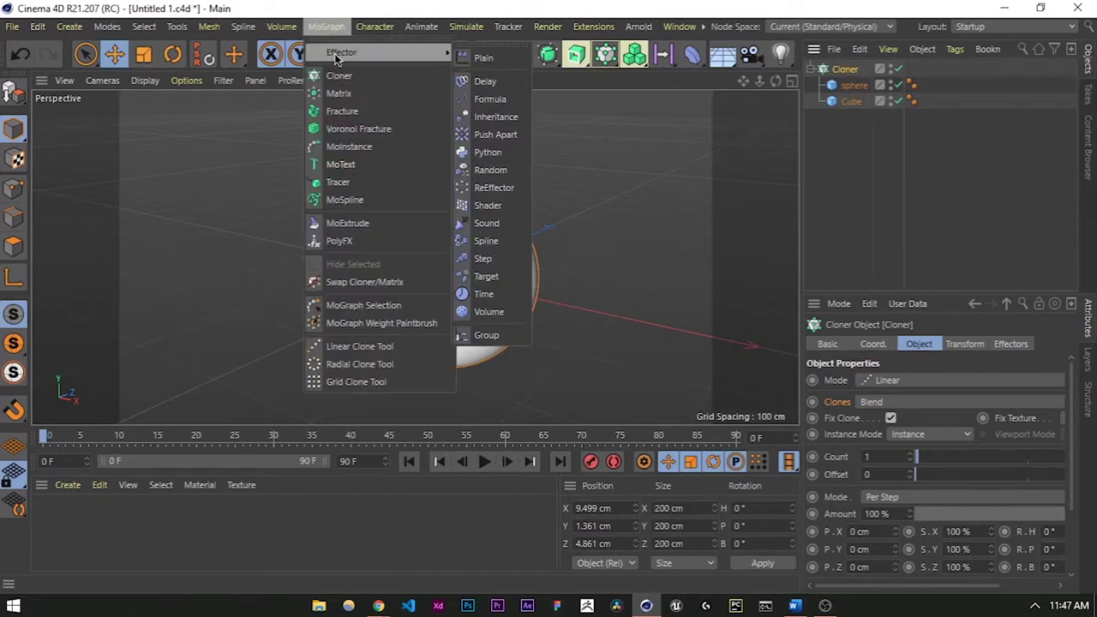
click(498, 62)
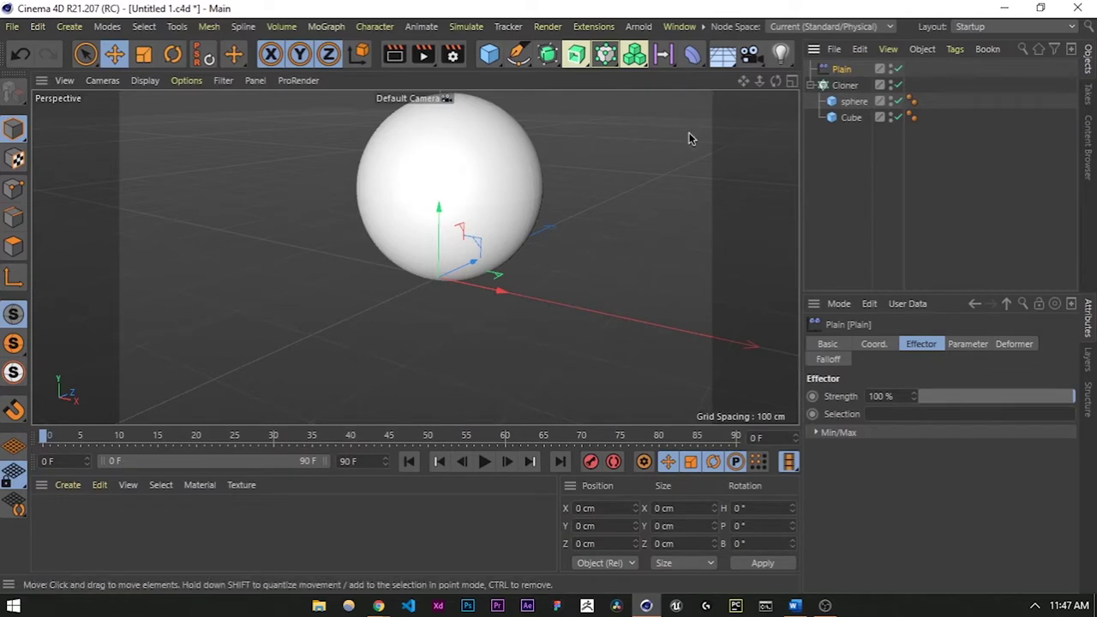
click(845, 86)
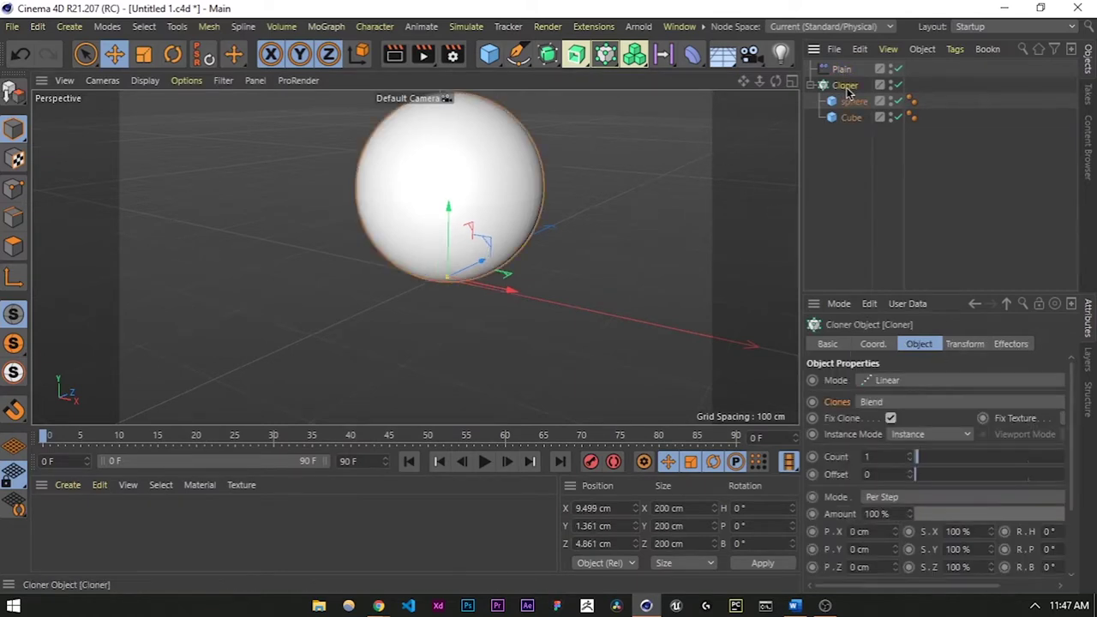
click(722, 215)
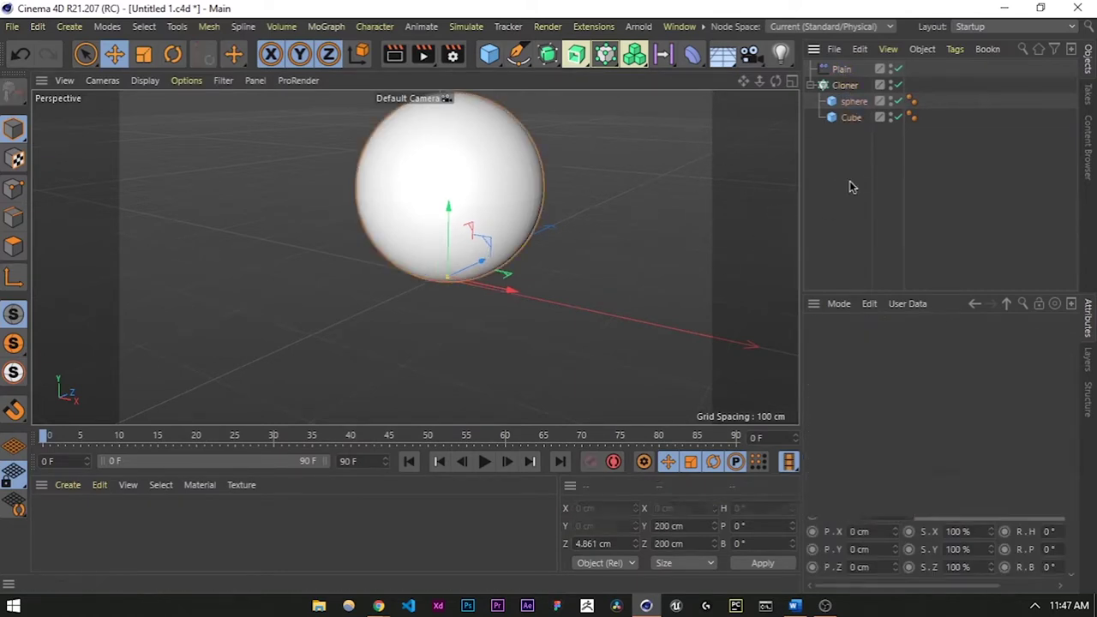
Set the Plain effector's Y position offset to 0 cm.
click(841, 68)
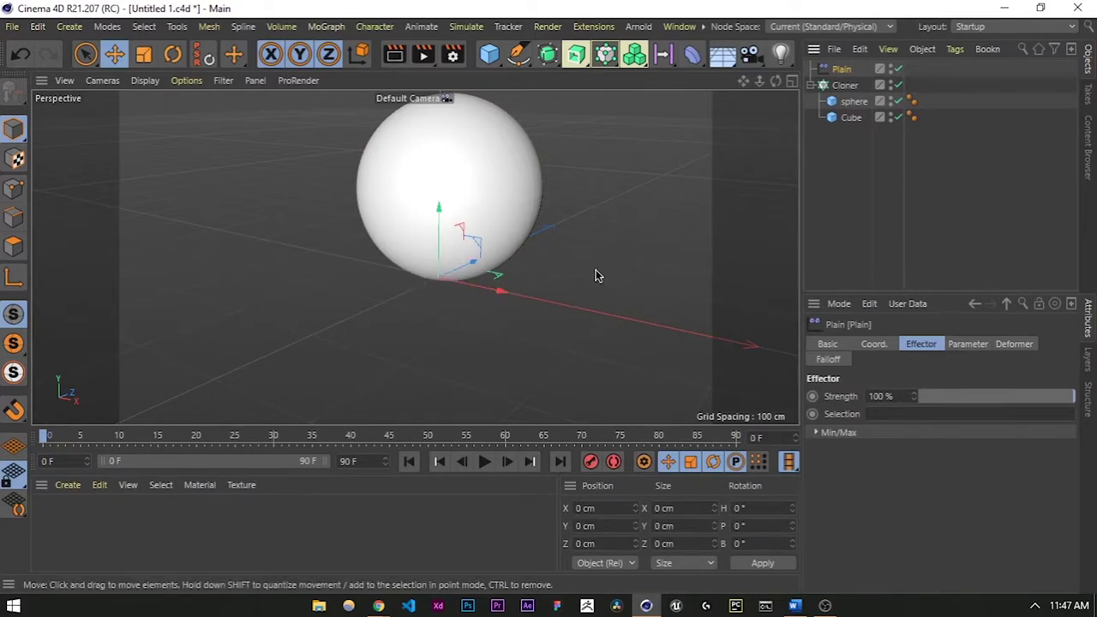
click(875, 346)
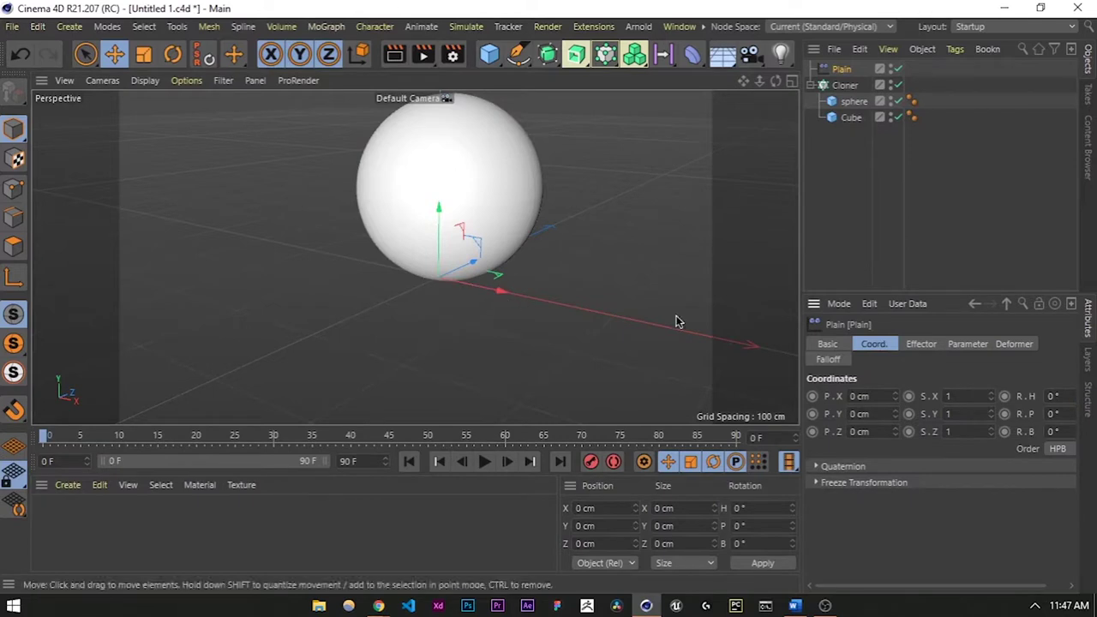
click(922, 345)
click(973, 345)
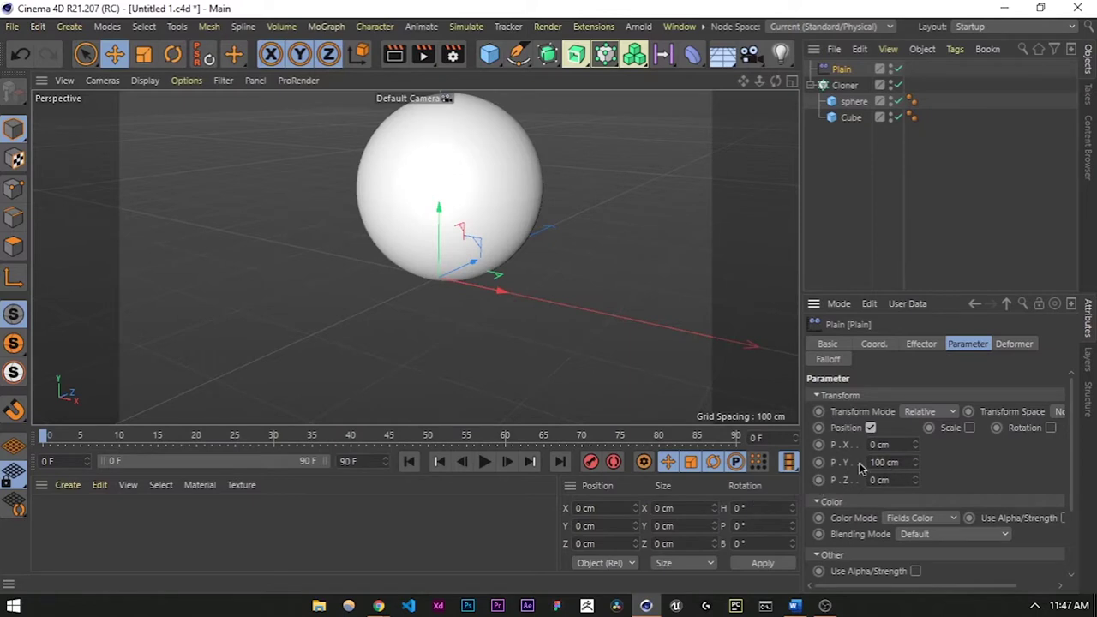
drag(900, 463, 859, 463)
text(0)
key(Return)
click(488, 308)
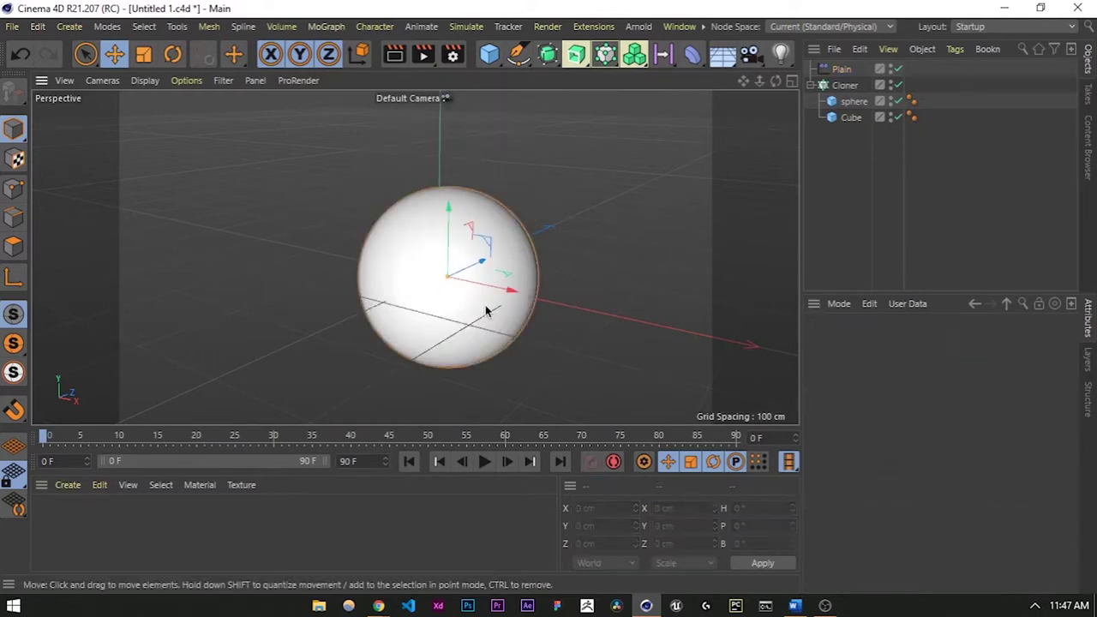
Try the Plain effector's Modify Clone at 100% and return it to 0%.
click(841, 69)
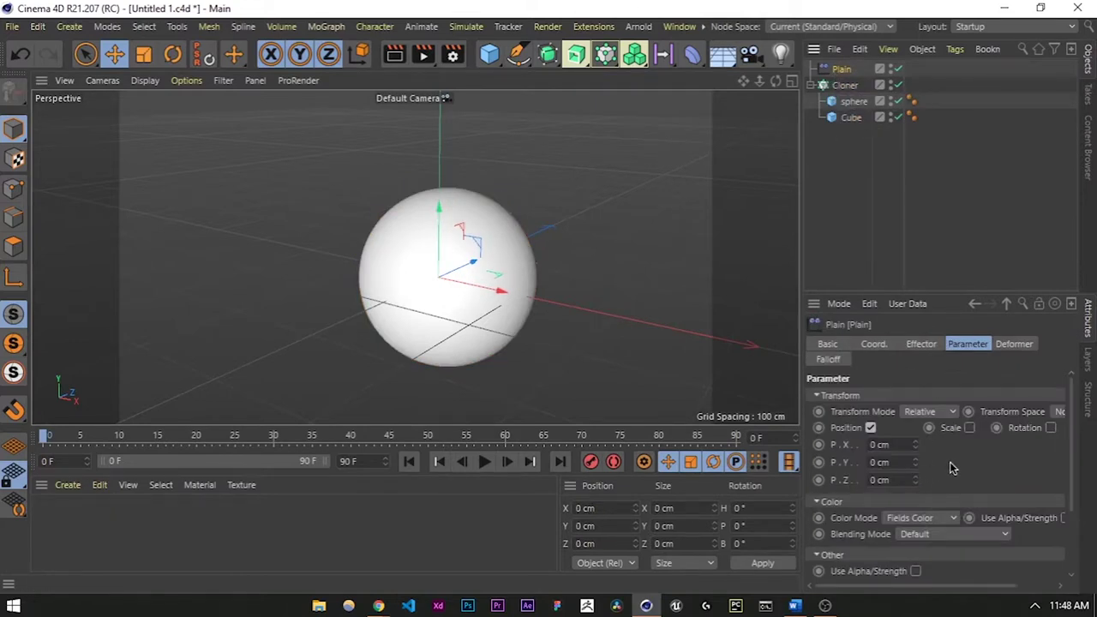
scroll(872, 524, down, 3)
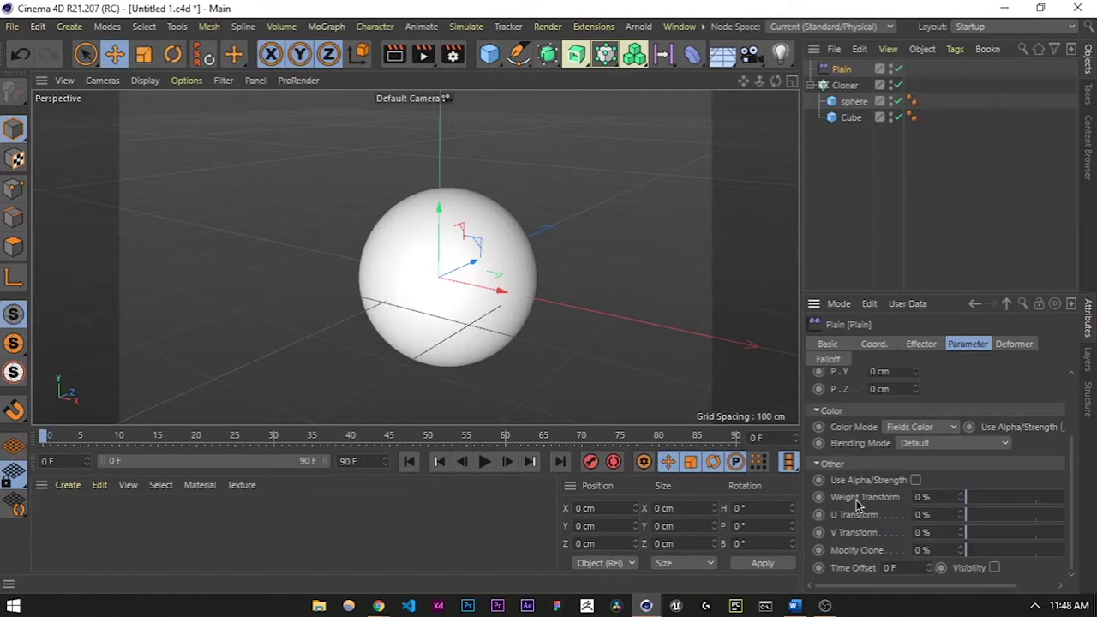
click(849, 550)
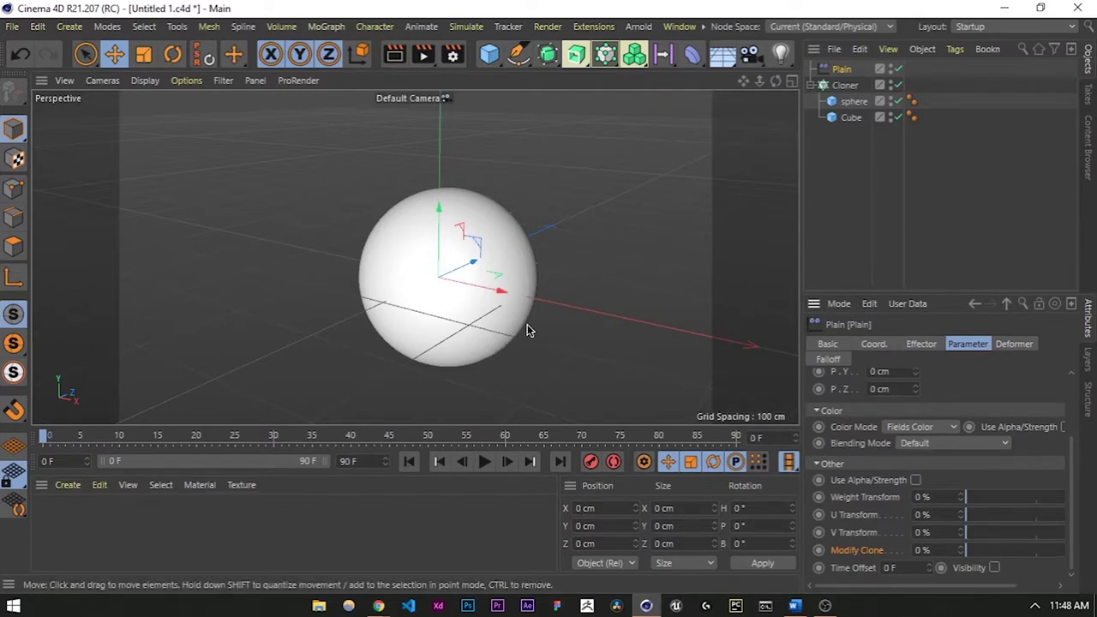
mouse_move(963, 550)
mouse_down()
mouse_move(1096, 538)
mouse_move(964, 542)
mouse_move(1082, 540)
mouse_move(943, 501)
mouse_move(1096, 538)
mouse_up()
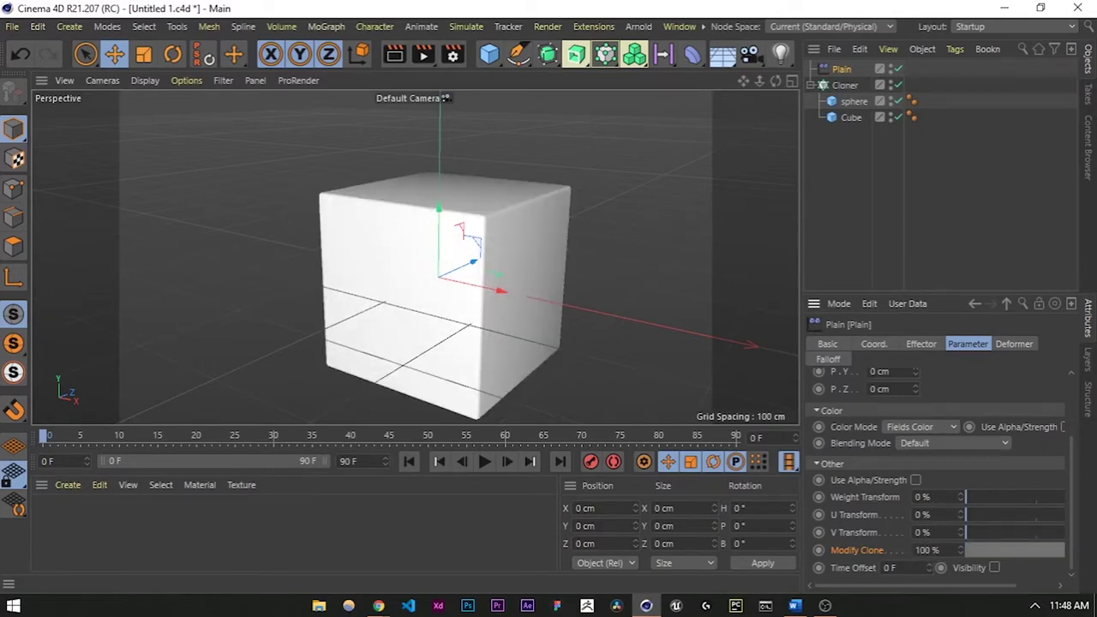
drag(1096, 538, 1017, 540)
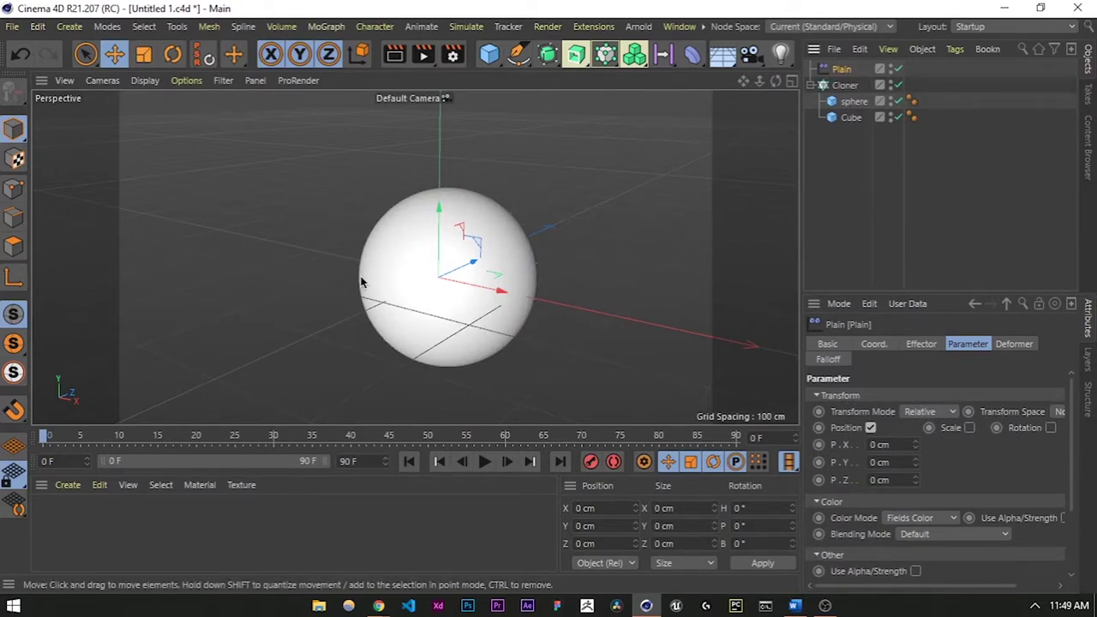
Add a Linear Field to the Plain effector's falloff.
click(596, 276)
scroll(471, 274, down, 6)
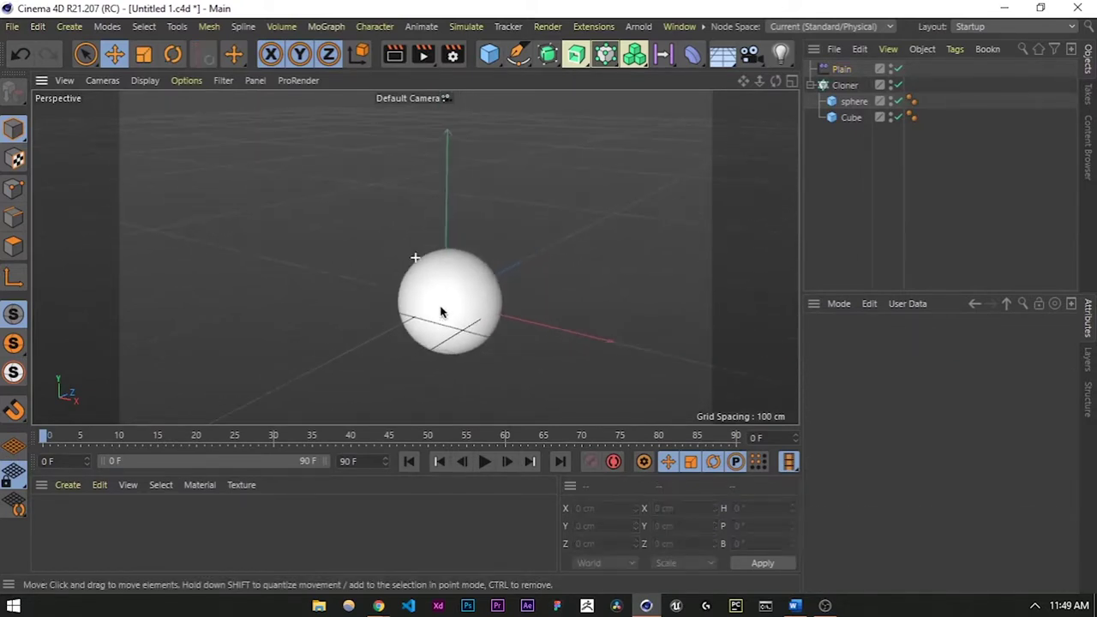
scroll(446, 298, up, 4)
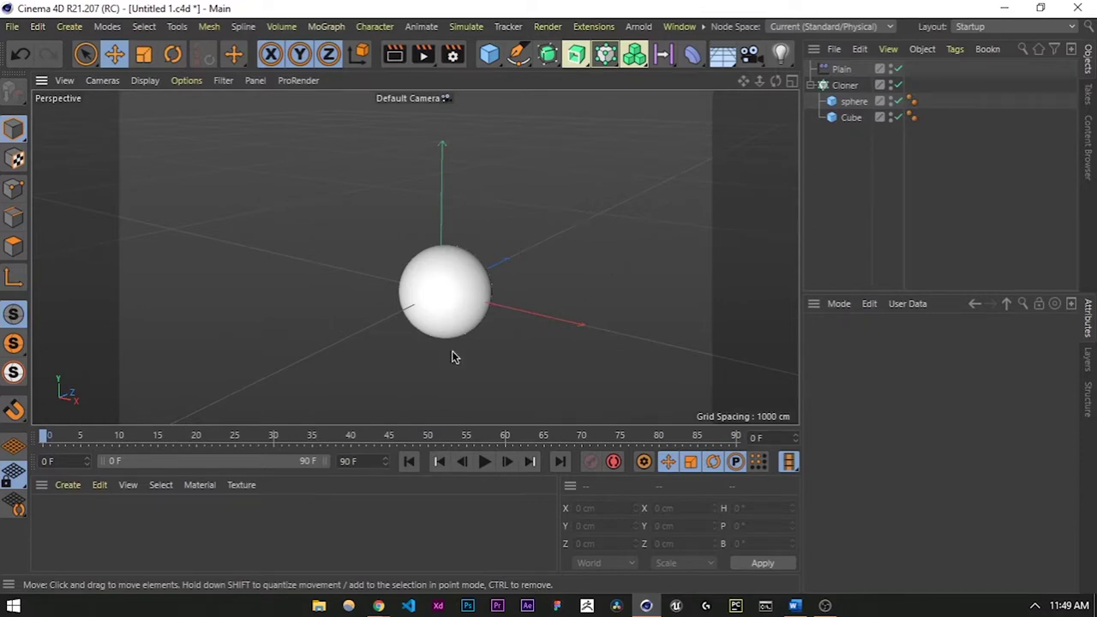
click(457, 292)
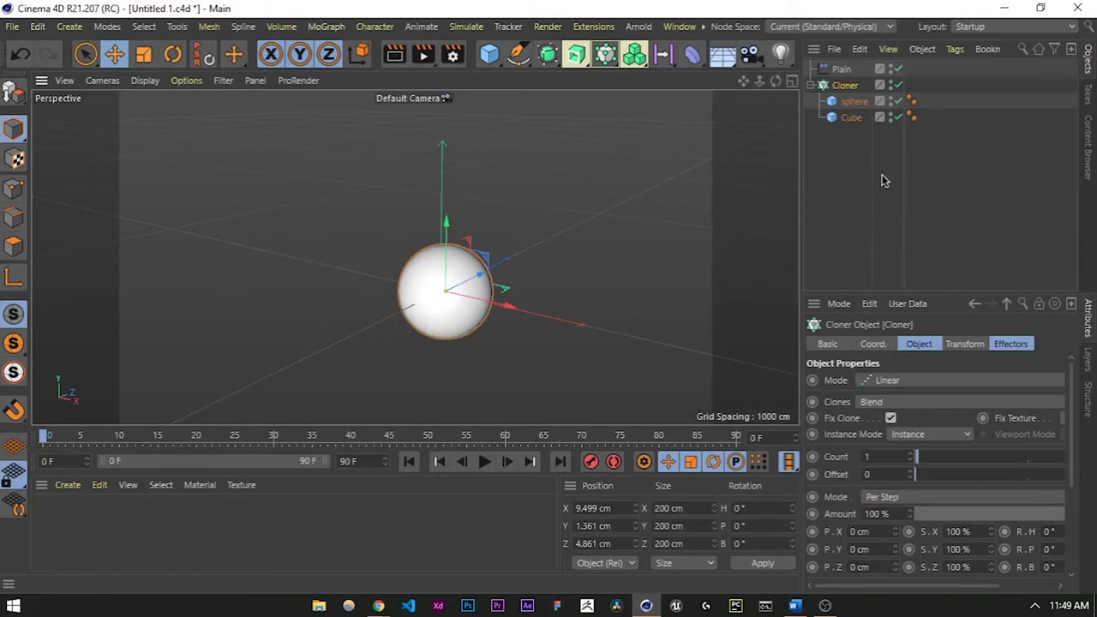
click(843, 71)
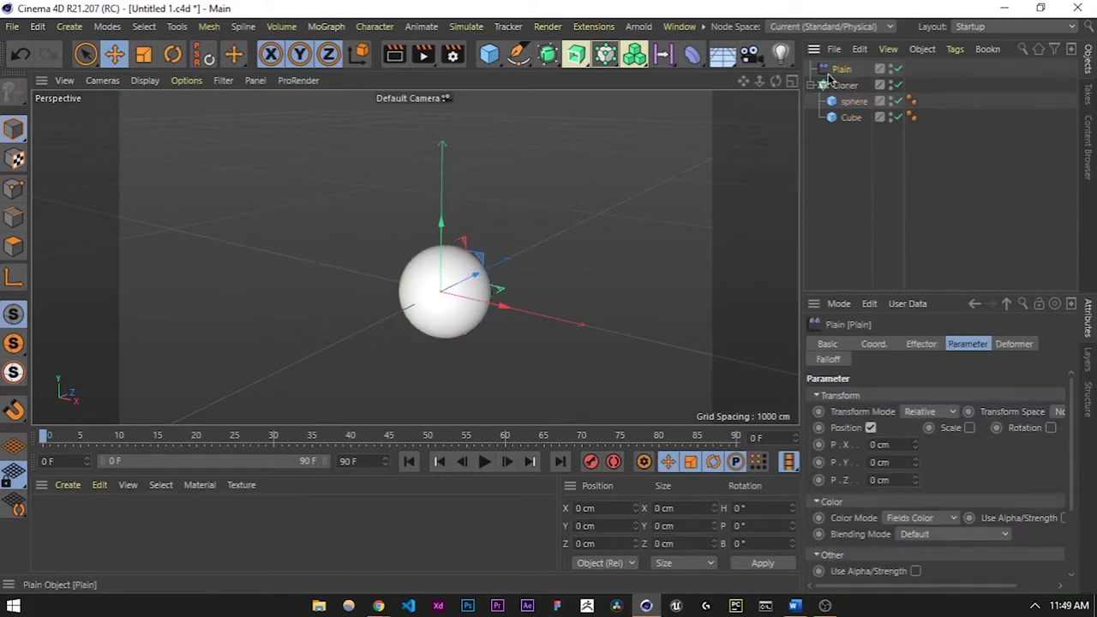
click(830, 360)
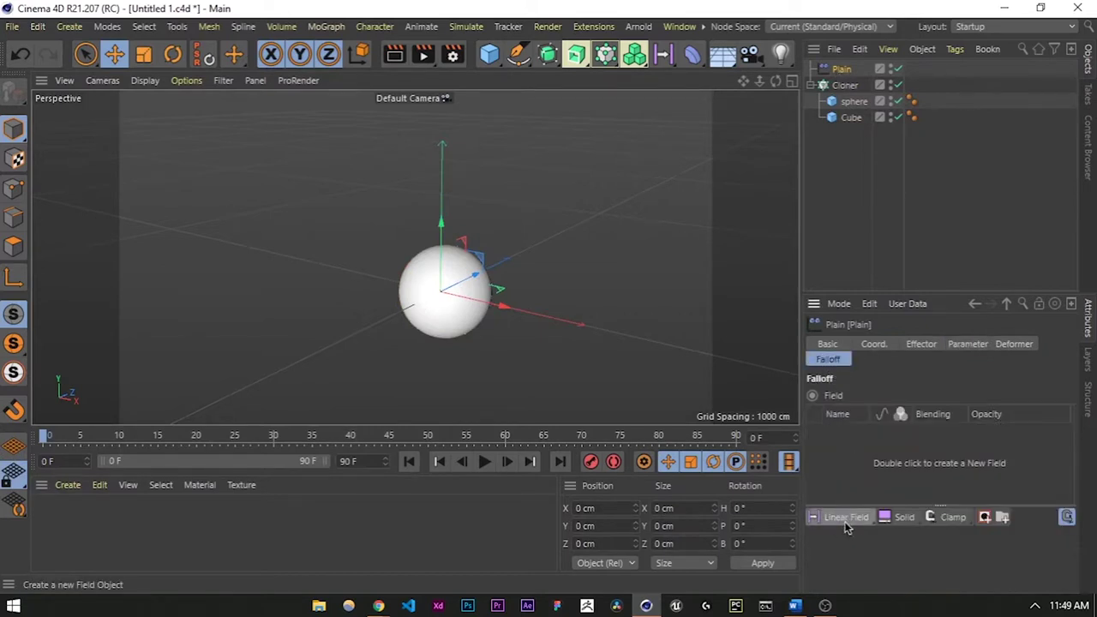
click(844, 518)
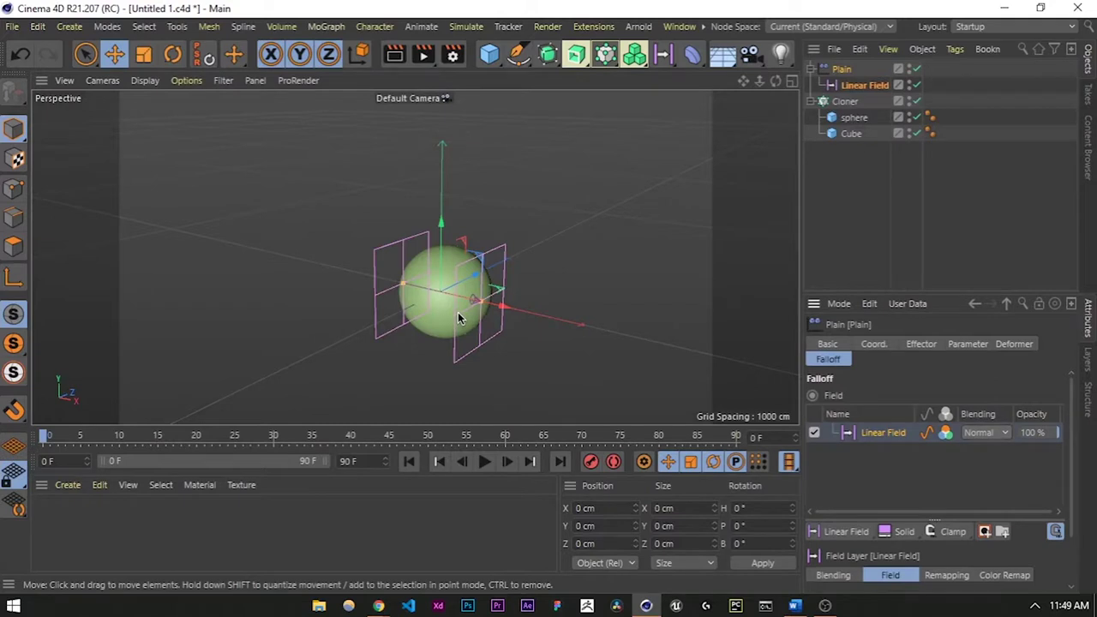
Set the Linear Field's direction to Y+.
scroll(455, 309, up, 5)
alt+drag(425, 254, 436, 277)
scroll(912, 489, down, 2)
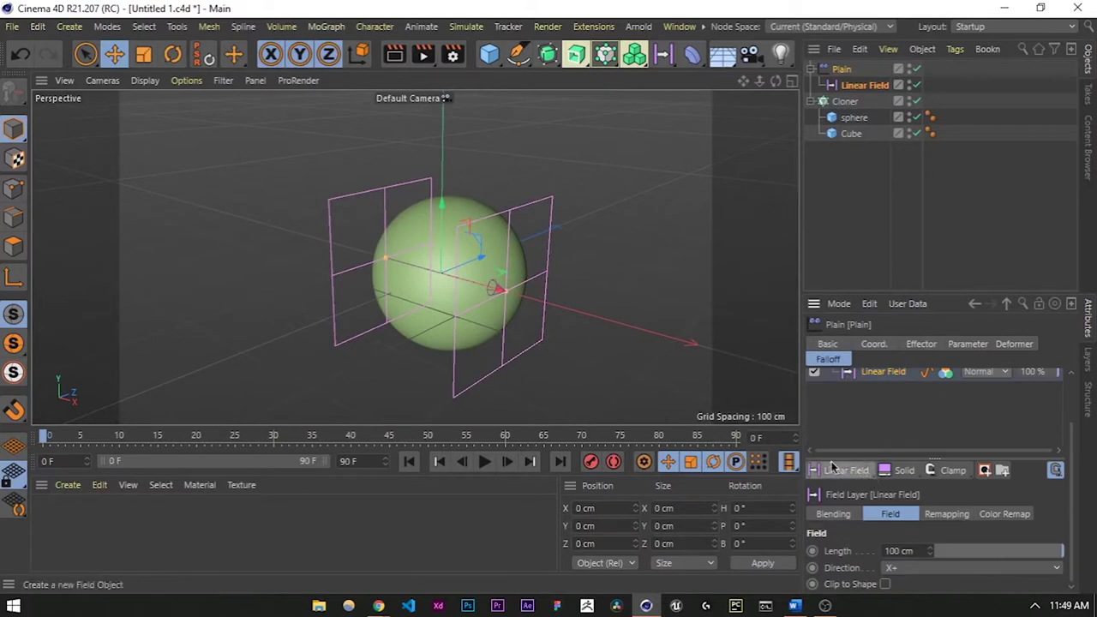
alt+drag(397, 267, 409, 272)
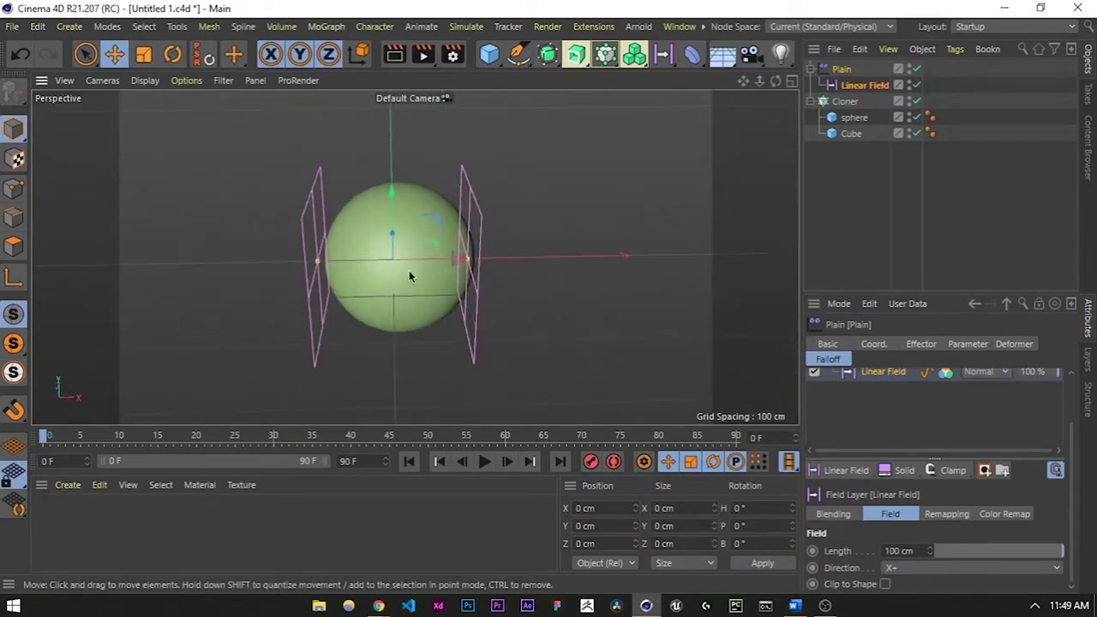
mouse_move(480, 262)
alt+mouse_down()
mouse_move(469, 284)
mouse_move(484, 281)
alt+mouse_up()
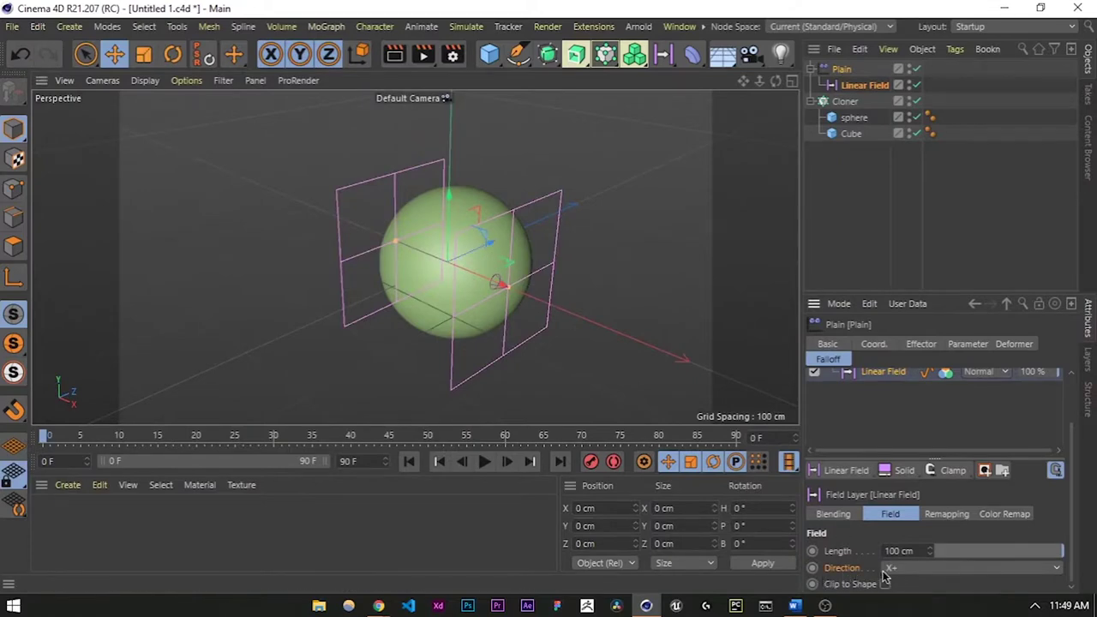
click(891, 569)
click(894, 497)
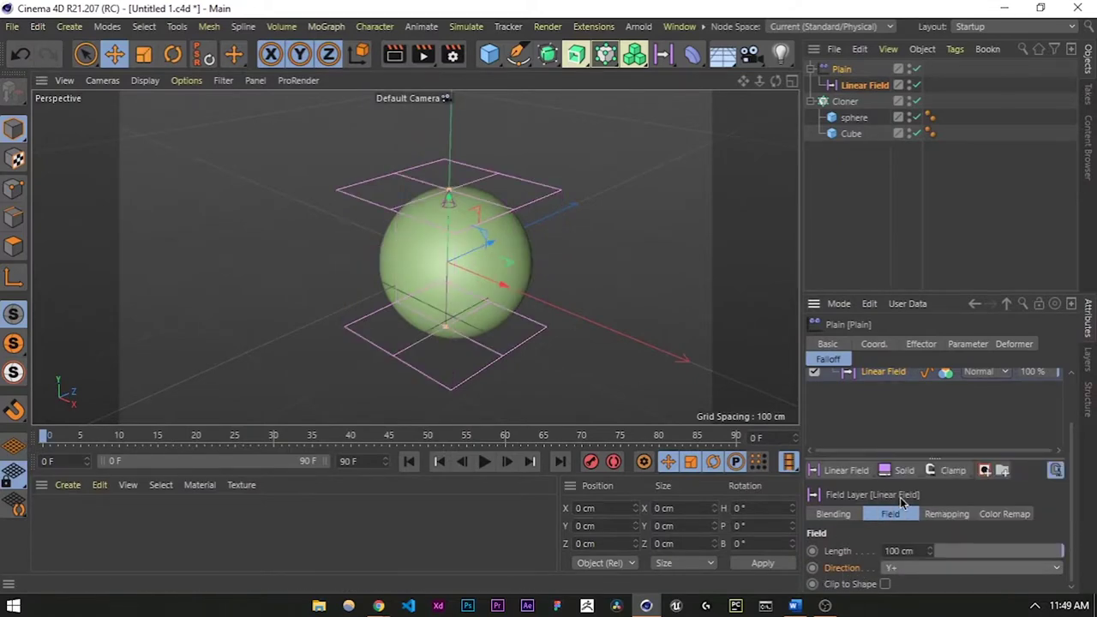
Set the Plain effector's Modify Clone value to 100%.
alt+drag(517, 304, 556, 312)
click(956, 343)
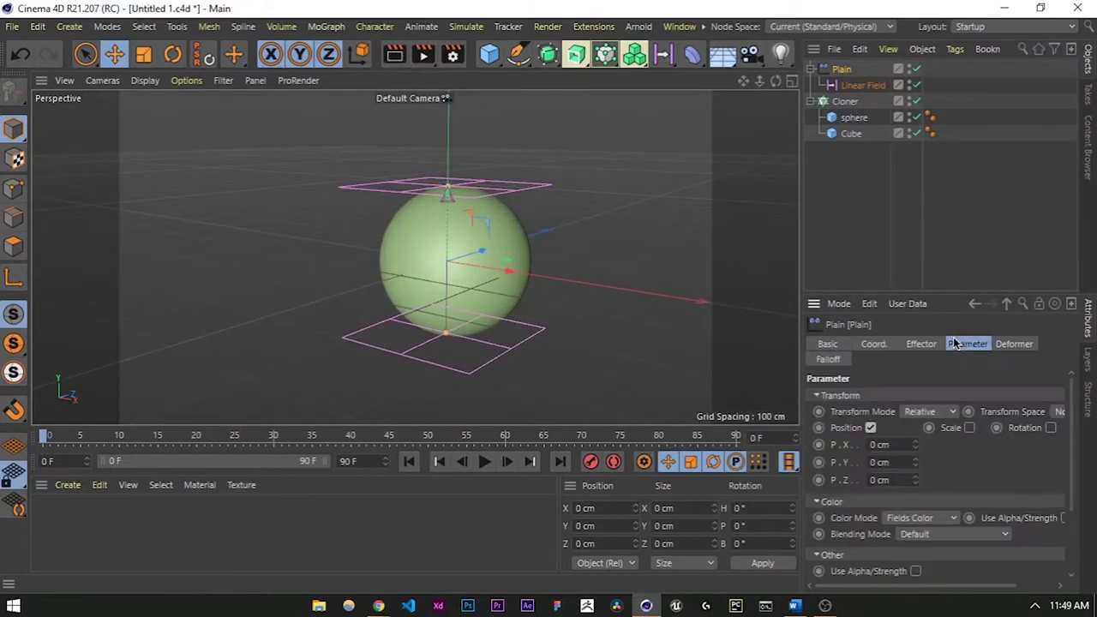
scroll(883, 528, down, 2)
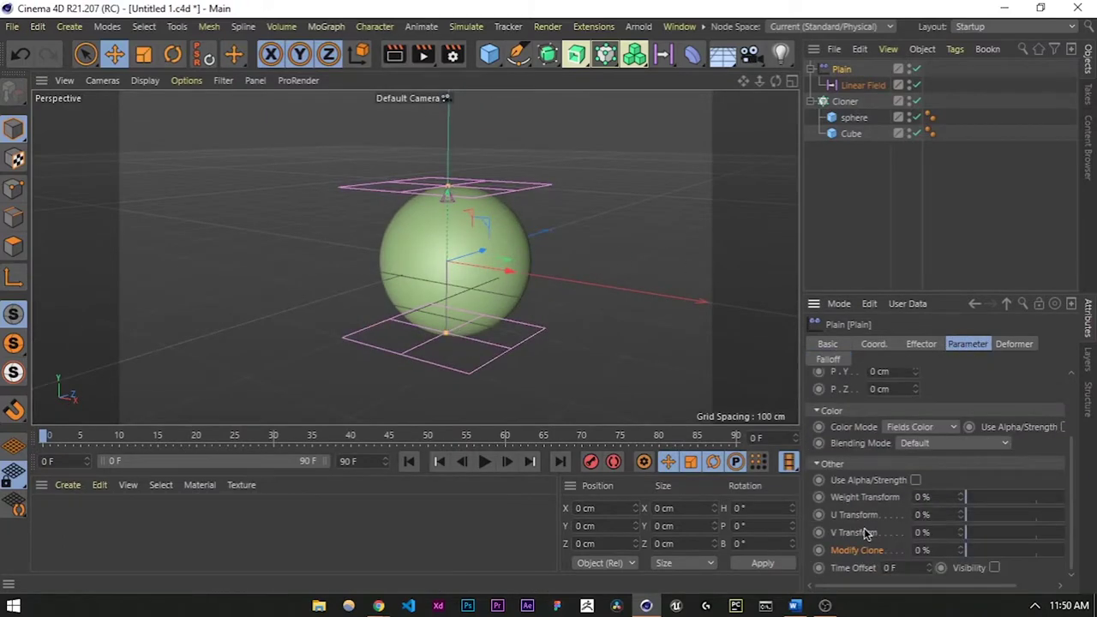
mouse_move(967, 550)
mouse_down()
mouse_move(1088, 553)
mouse_move(1063, 553)
mouse_up()
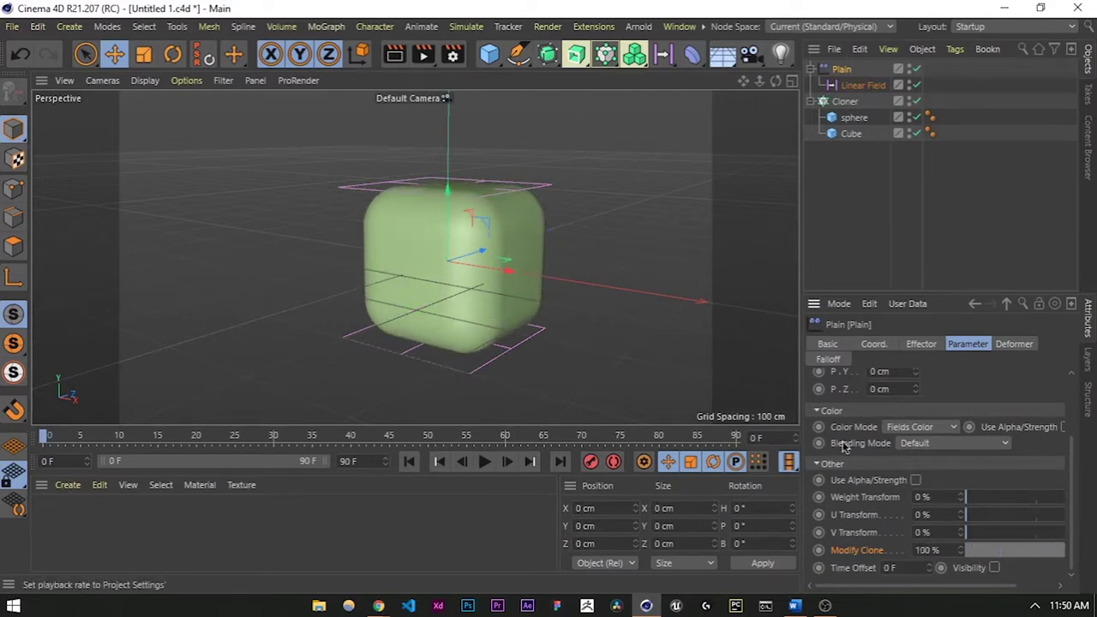
Move the Linear Field along the vertical axis to a Y position of about -22.6 cm.
click(996, 352)
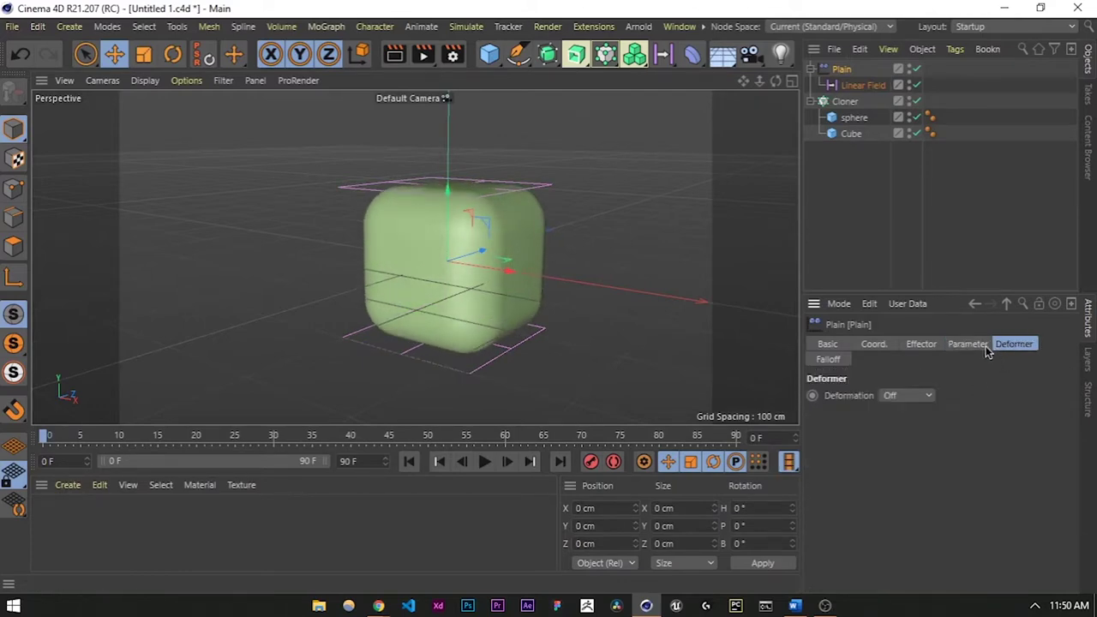
click(829, 360)
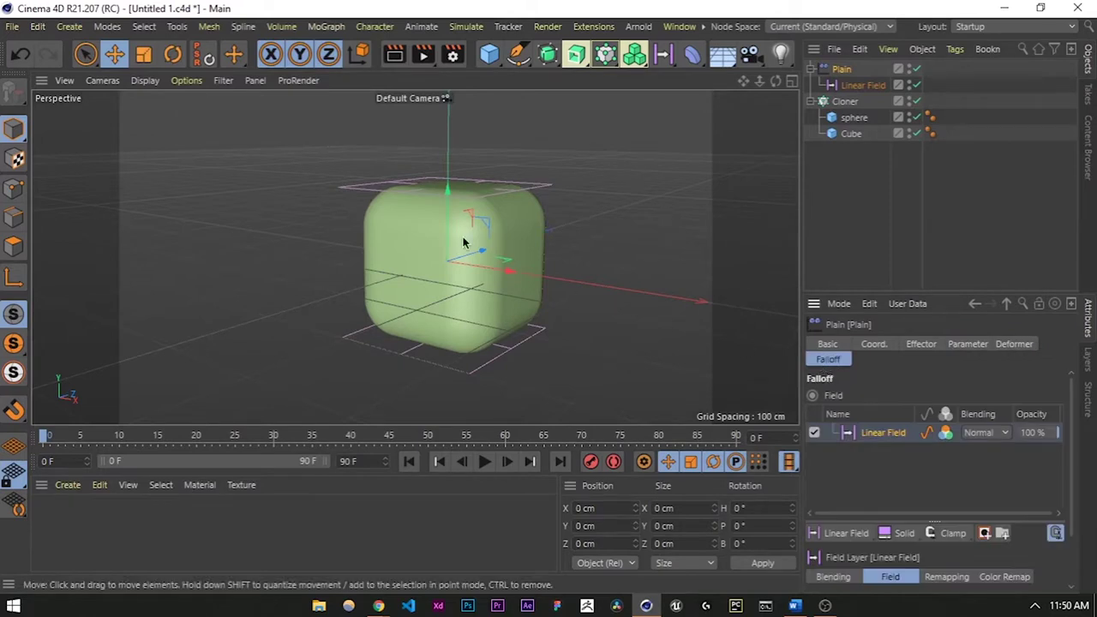
click(883, 86)
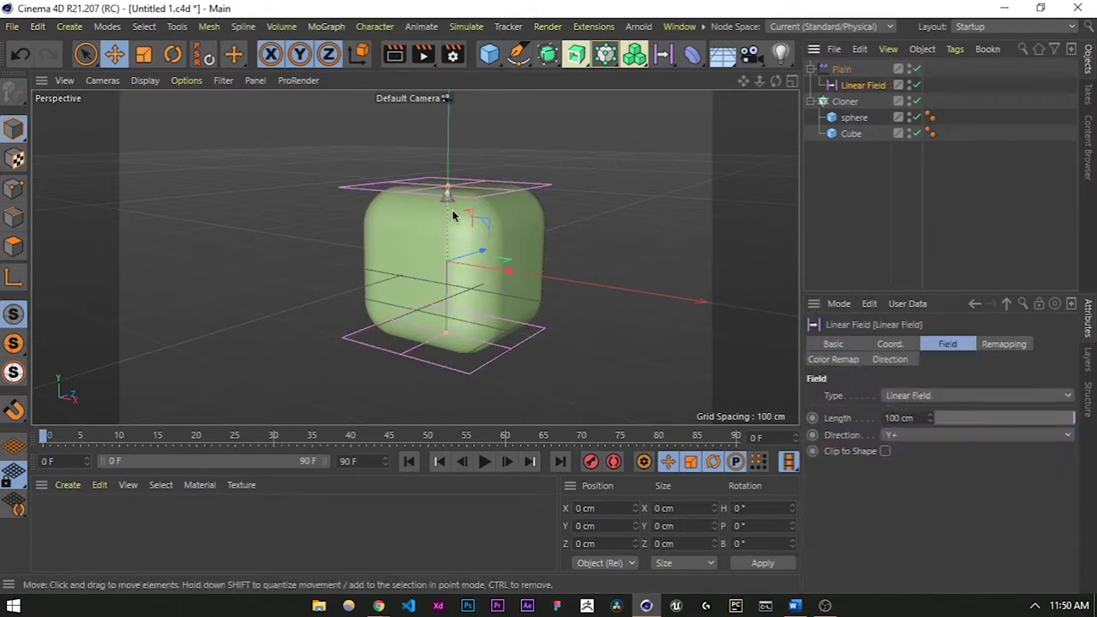
drag(448, 206, 455, 281)
scroll(462, 220, down, 4)
alt+middle_drag(454, 281, 462, 304)
scroll(462, 304, down, 1)
drag(466, 233, 445, 267)
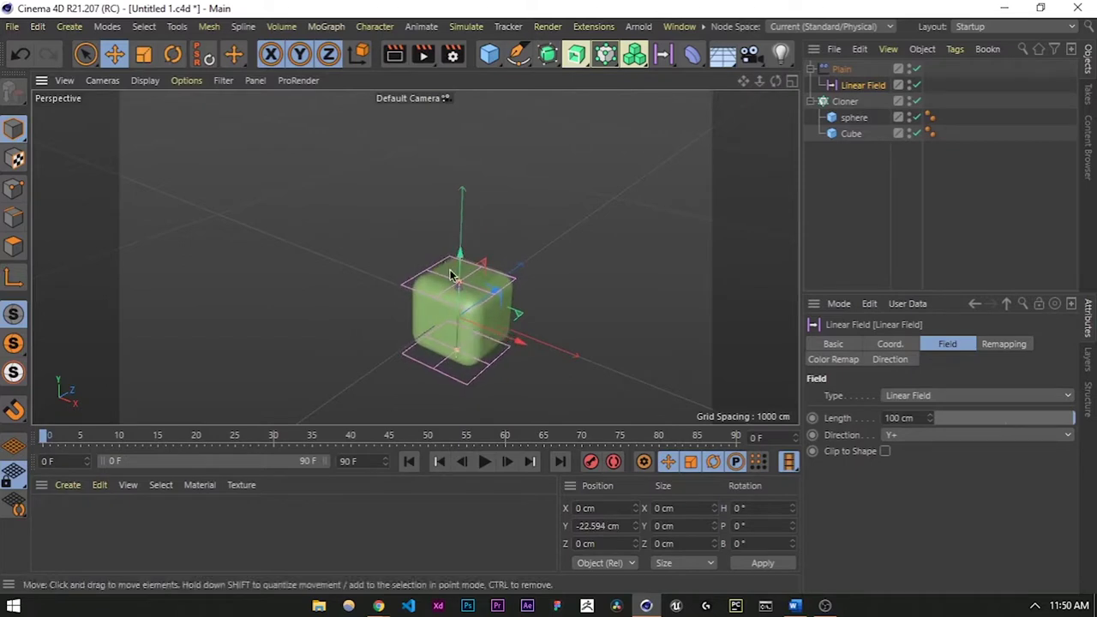
Scale up the Linear Field to a length of about 159 cm.
click(763, 145)
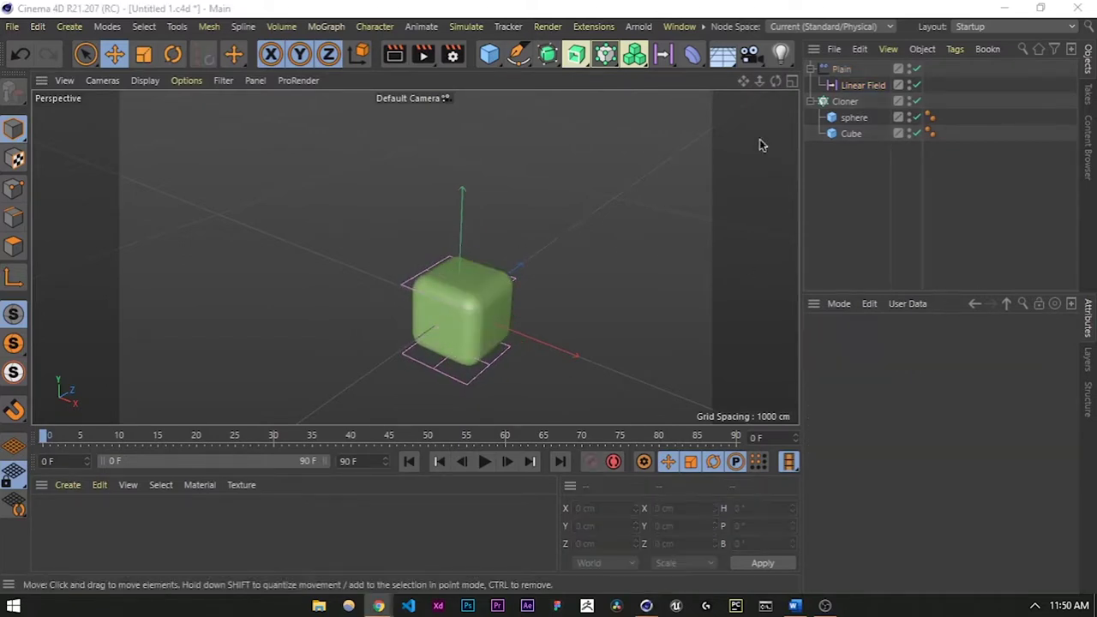
click(866, 86)
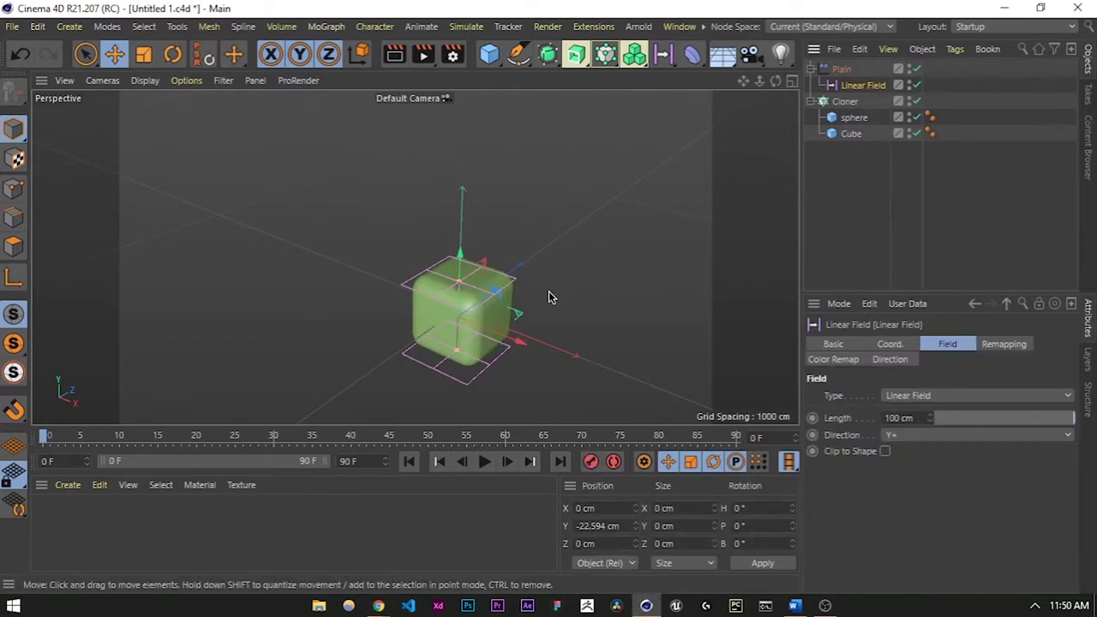
key(t)
drag(548, 311, 792, 189)
alt+drag(550, 335, 515, 275)
drag(577, 303, 617, 280)
click(862, 87)
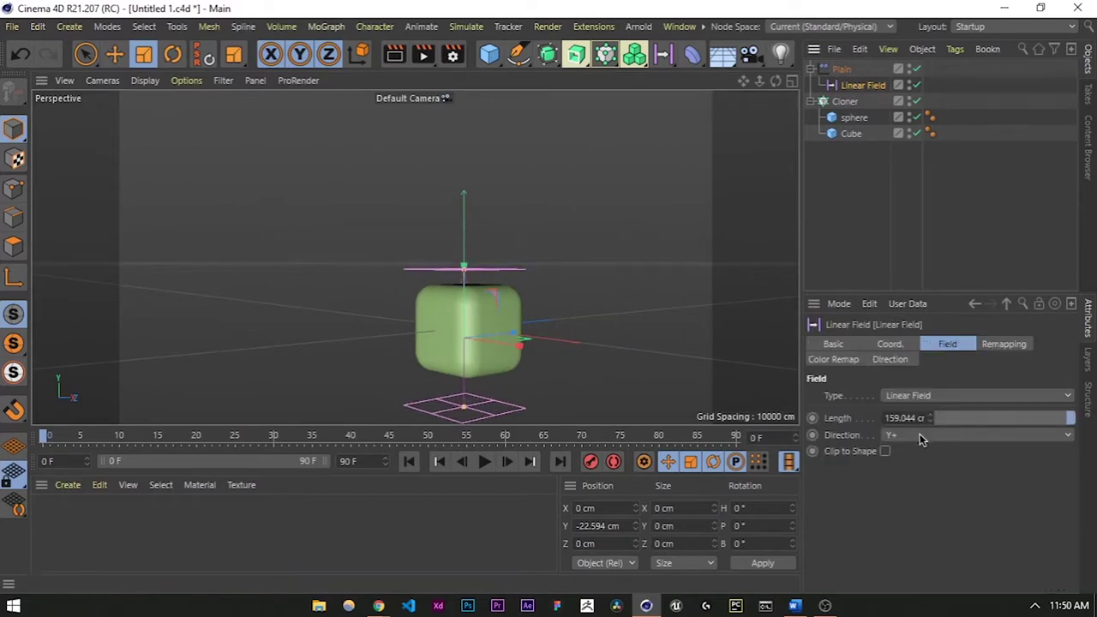
mouse_move(930, 420)
mouse_down()
mouse_move(930, 402)
mouse_move(930, 419)
mouse_up()
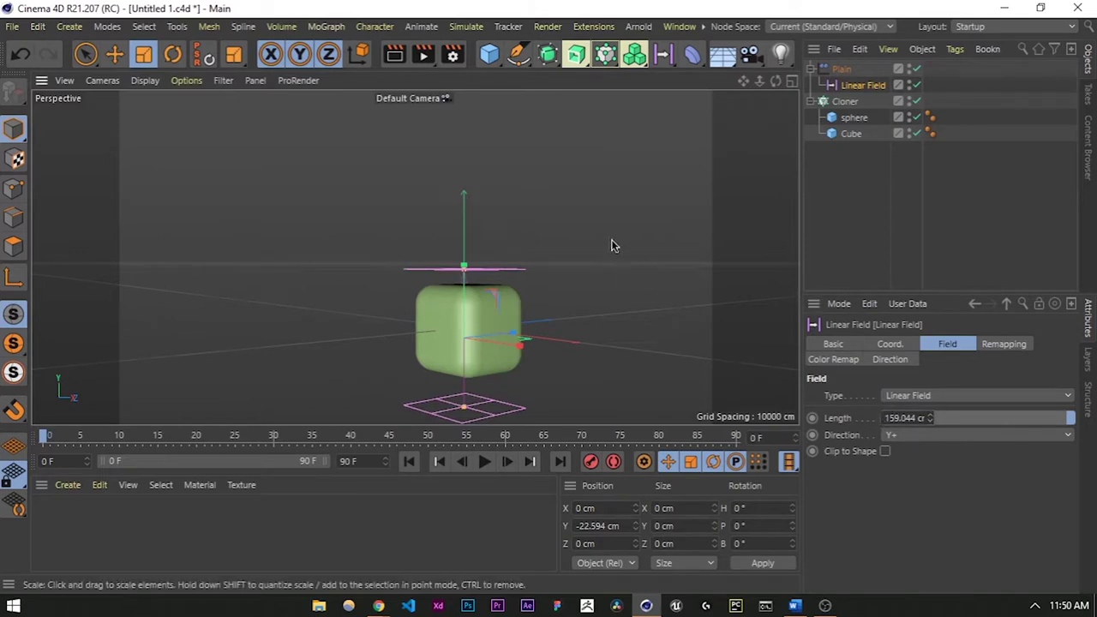
alt+drag(611, 239, 576, 304)
click(480, 277)
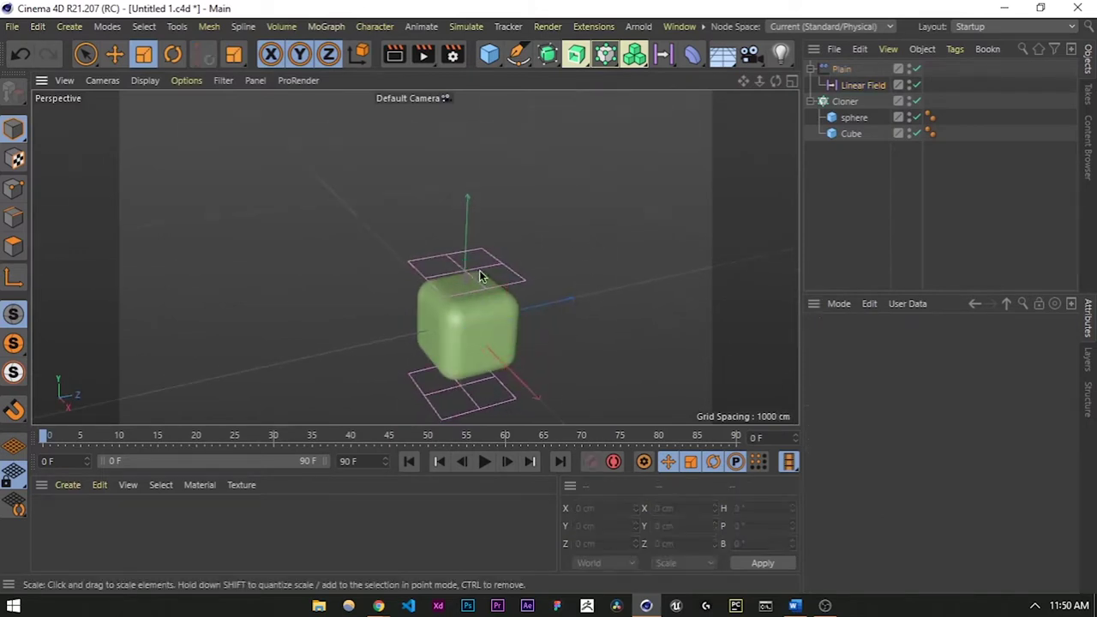
Move the Linear Field slightly upward along the vertical axis.
click(848, 85)
key(e)
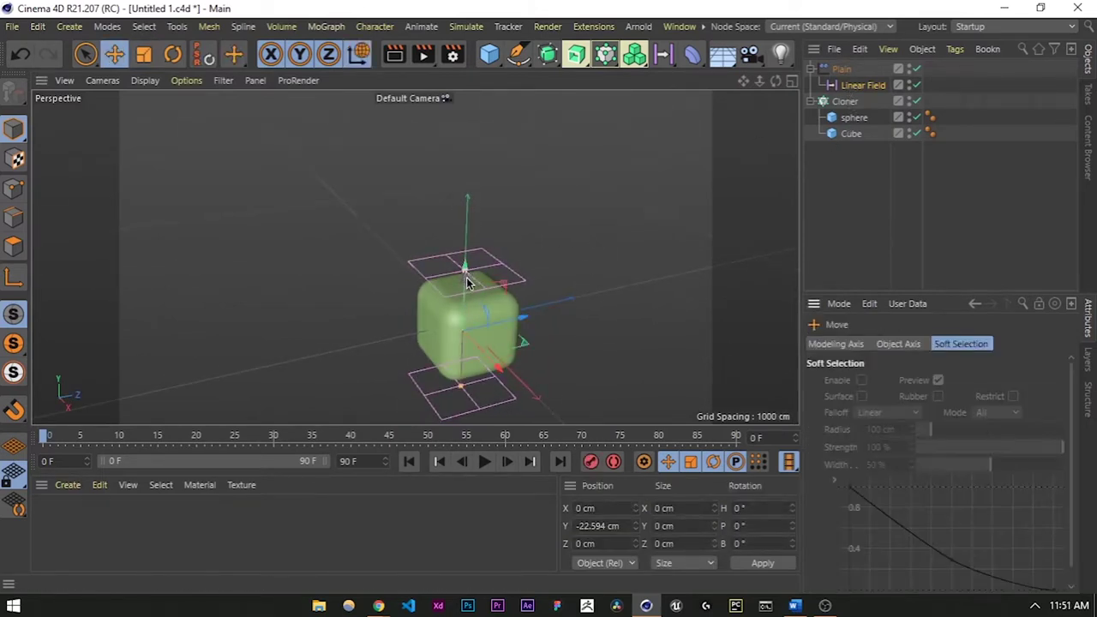
mouse_move(464, 295)
mouse_down()
mouse_move(463, 368)
mouse_move(460, 171)
mouse_move(463, 289)
mouse_up()
click(716, 287)
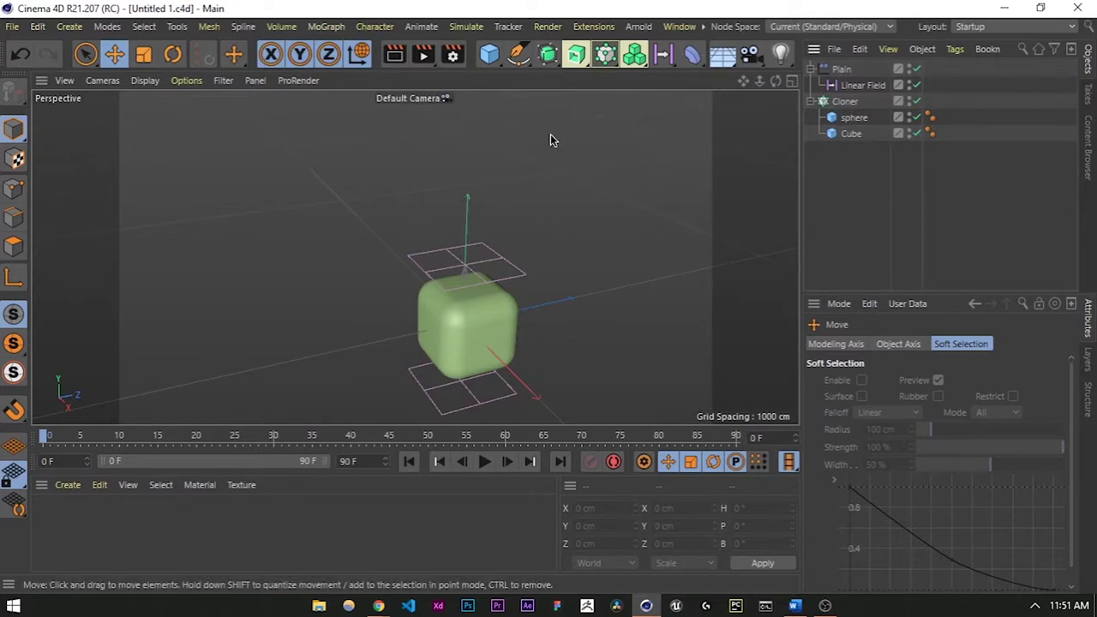
Try moving the Cloner upward along the vertical axis to test the morph, and undo the move.
click(844, 101)
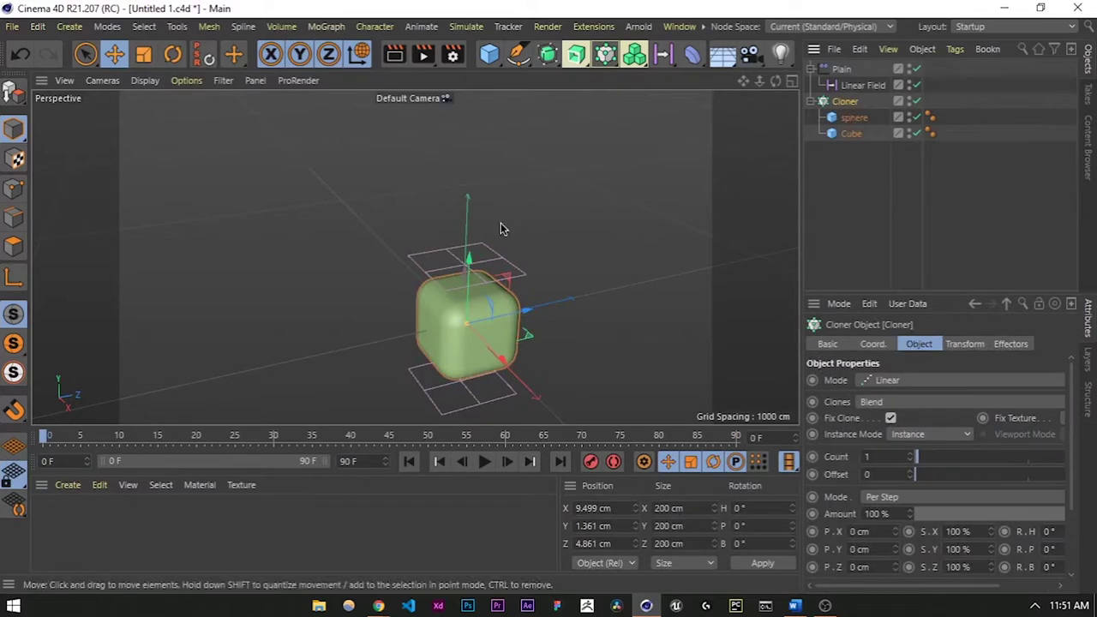
drag(467, 259, 485, 216)
key(ctrl+z)
click(855, 189)
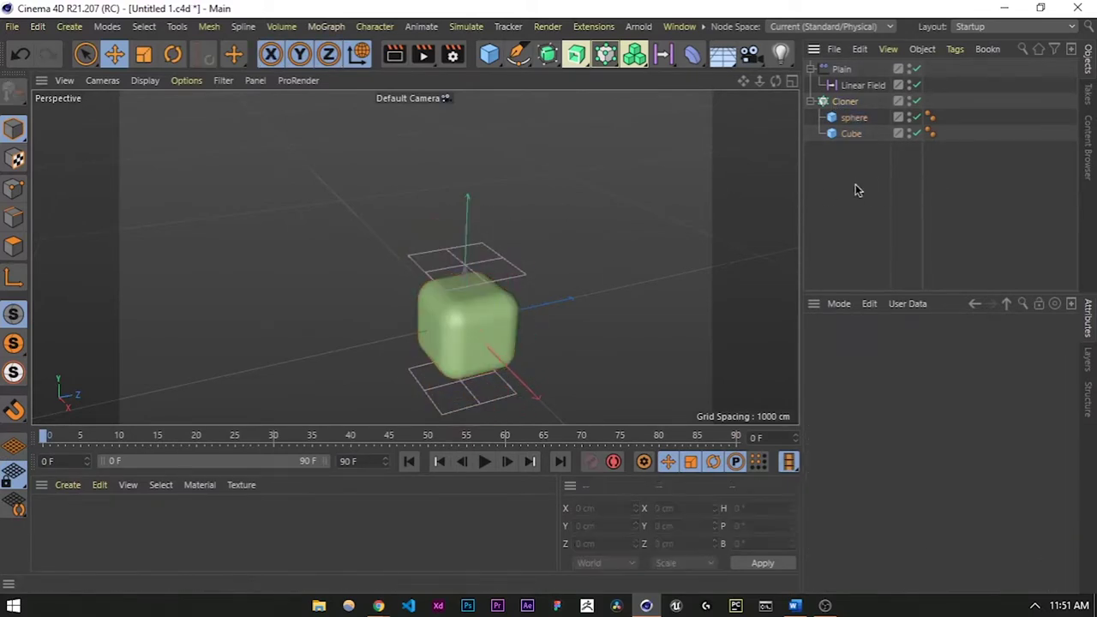
Collapse the Plain and Cloner hierarchies and reorder the objects so that Plain sits below the Cloner.
click(809, 69)
click(811, 85)
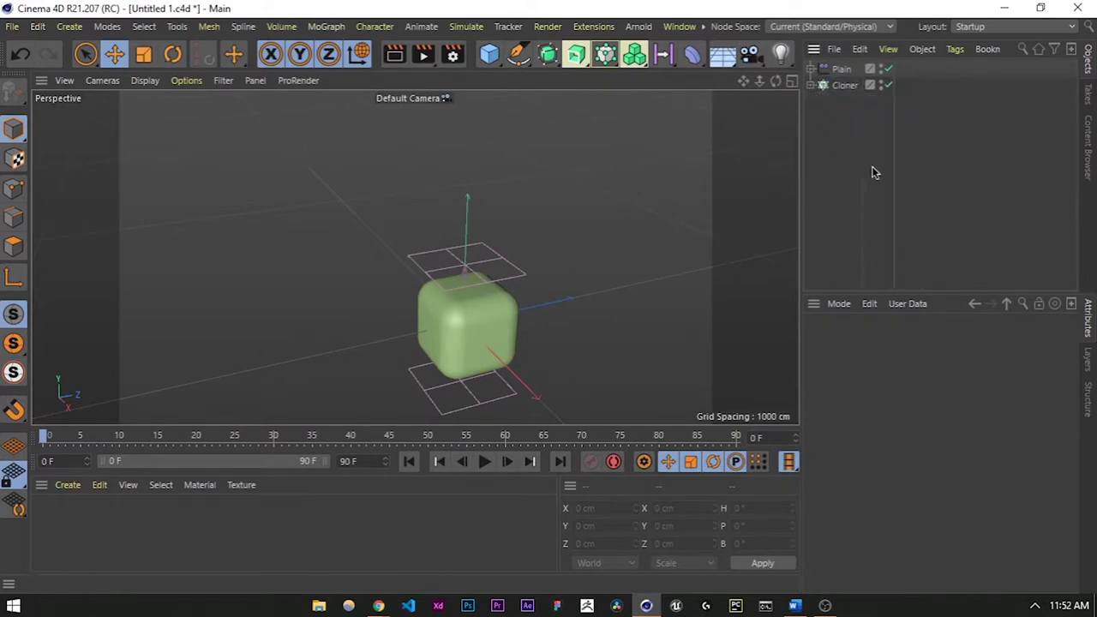
drag(835, 70, 831, 92)
click(852, 143)
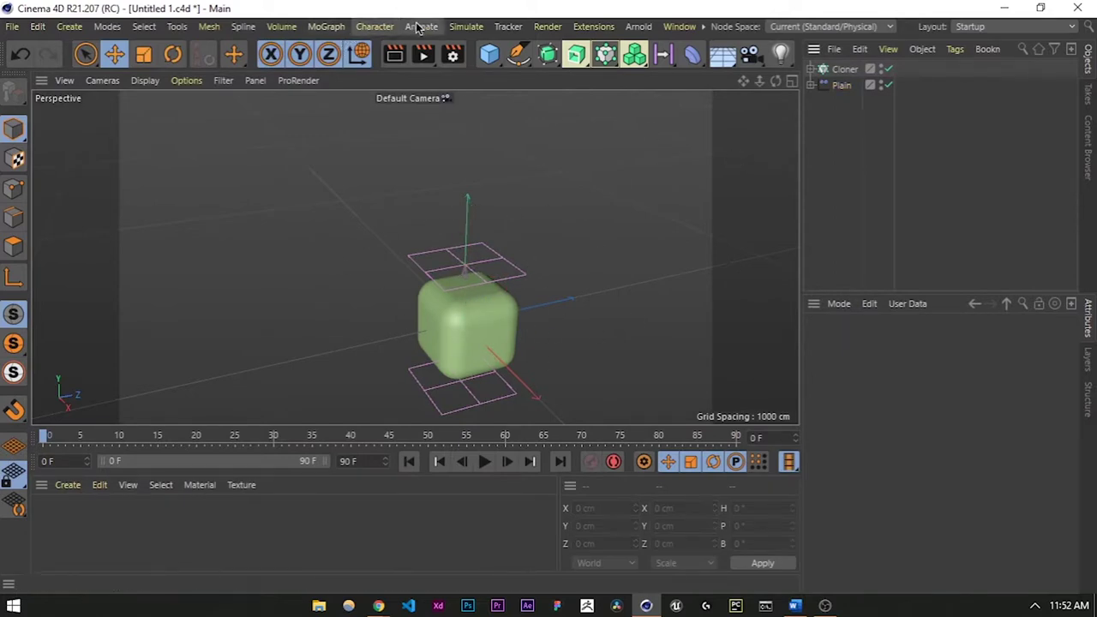
Add a second MoGraph Cloner to the scene.
click(326, 29)
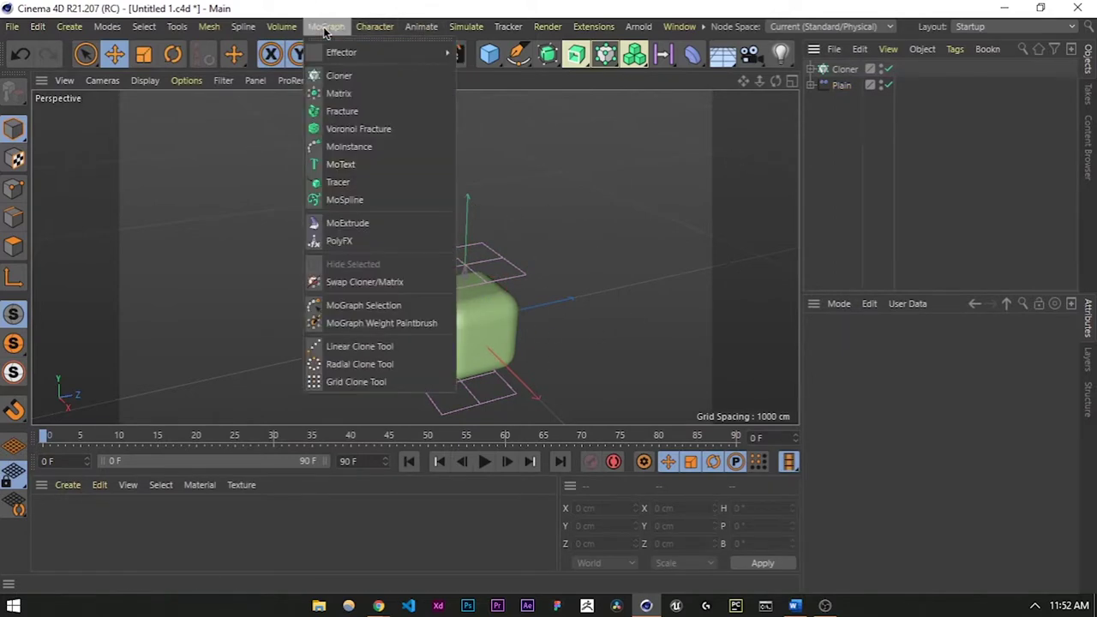
click(339, 77)
click(845, 70)
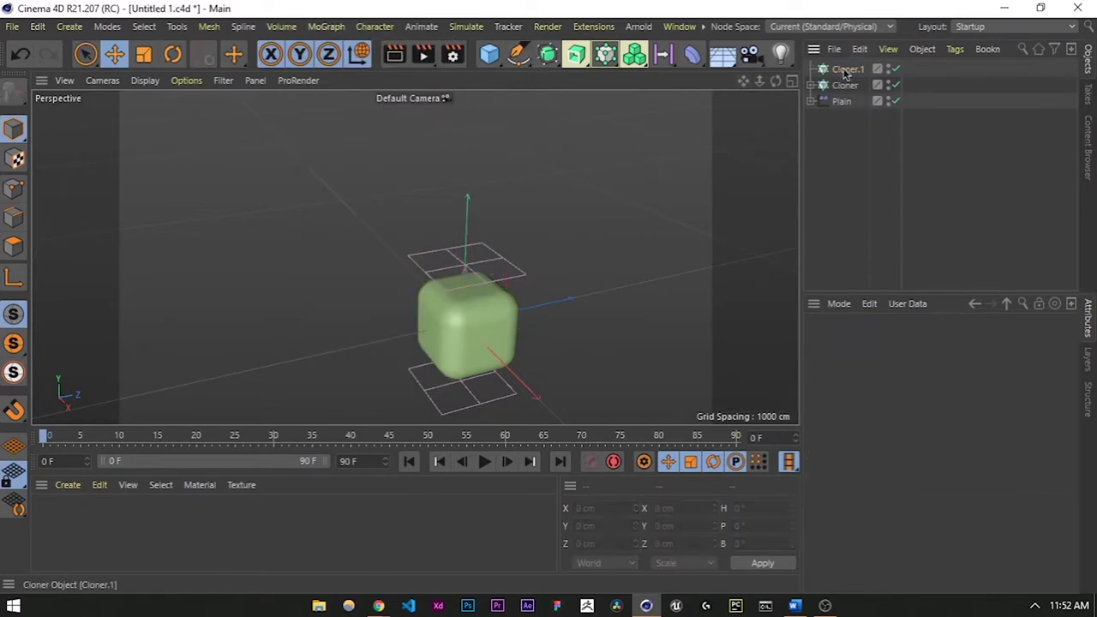
Nest the original Cloner, with its sphere and Cube, inside Cloner.1.
click(811, 85)
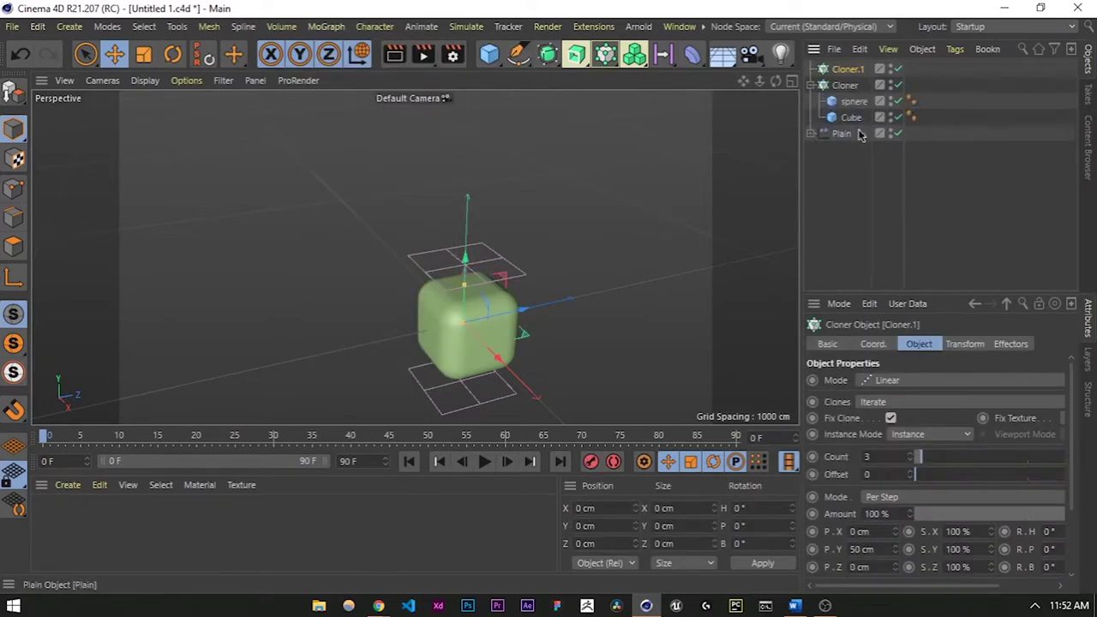
click(853, 102)
click(852, 118)
click(846, 86)
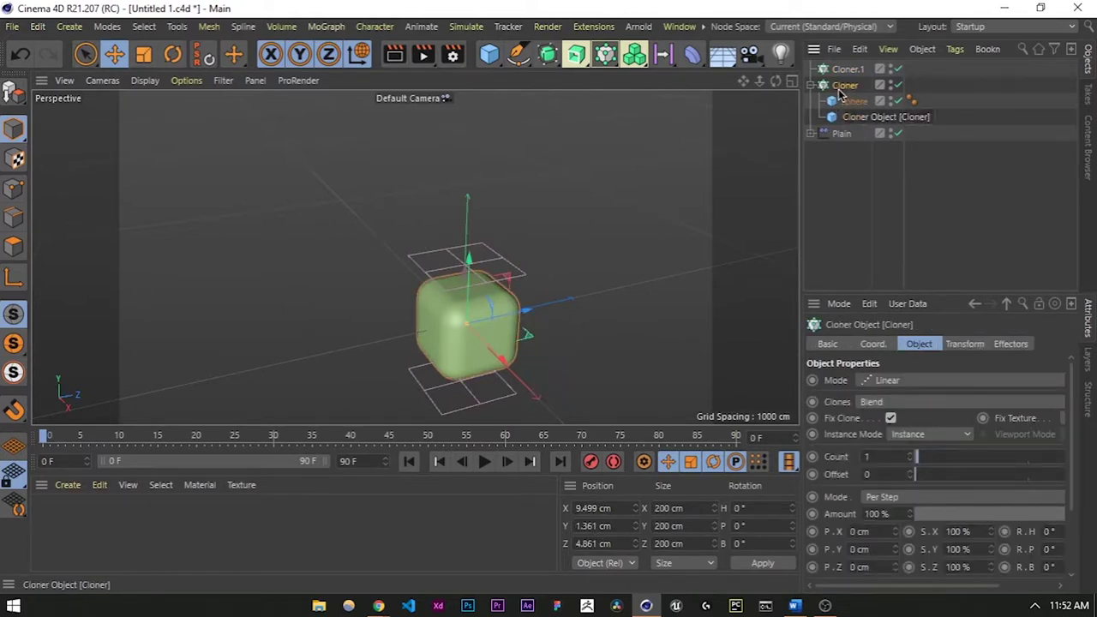
click(849, 70)
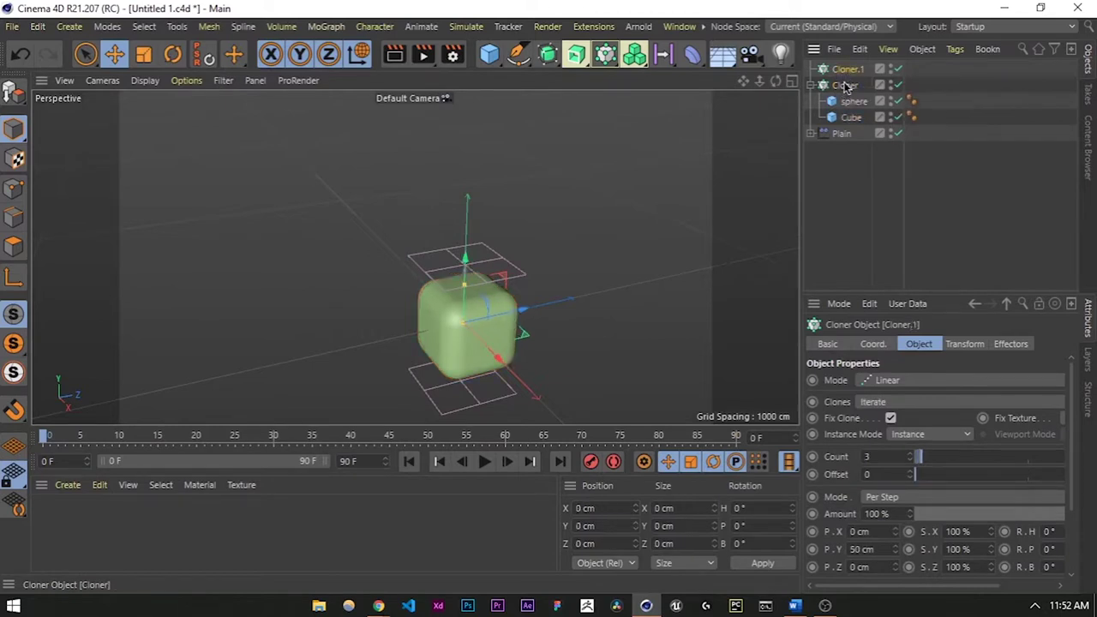
click(843, 88)
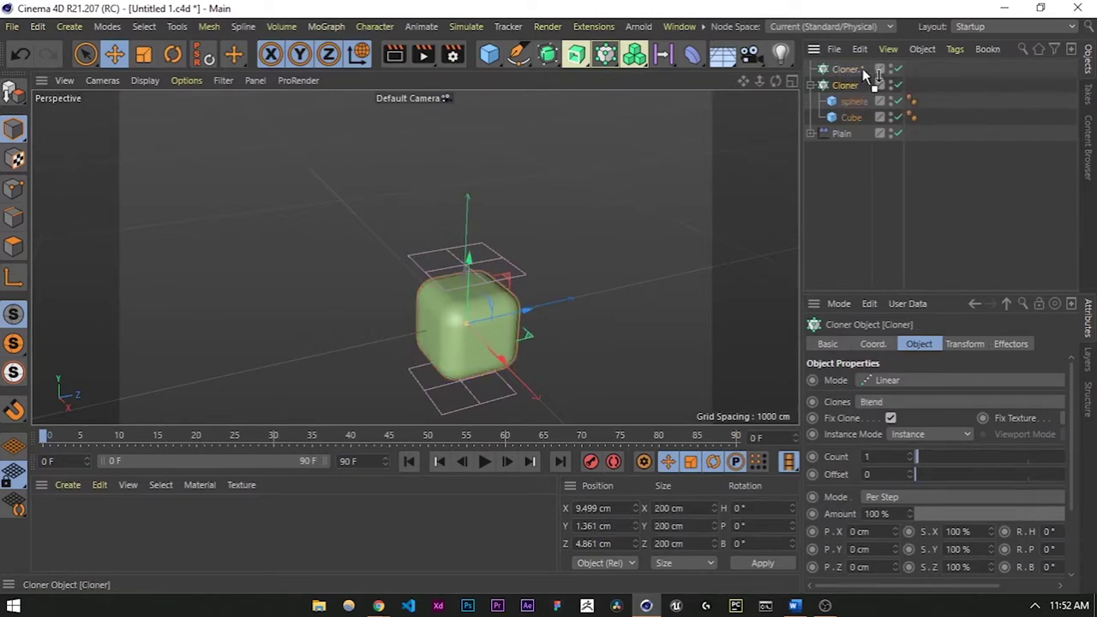
drag(842, 70, 842, 69)
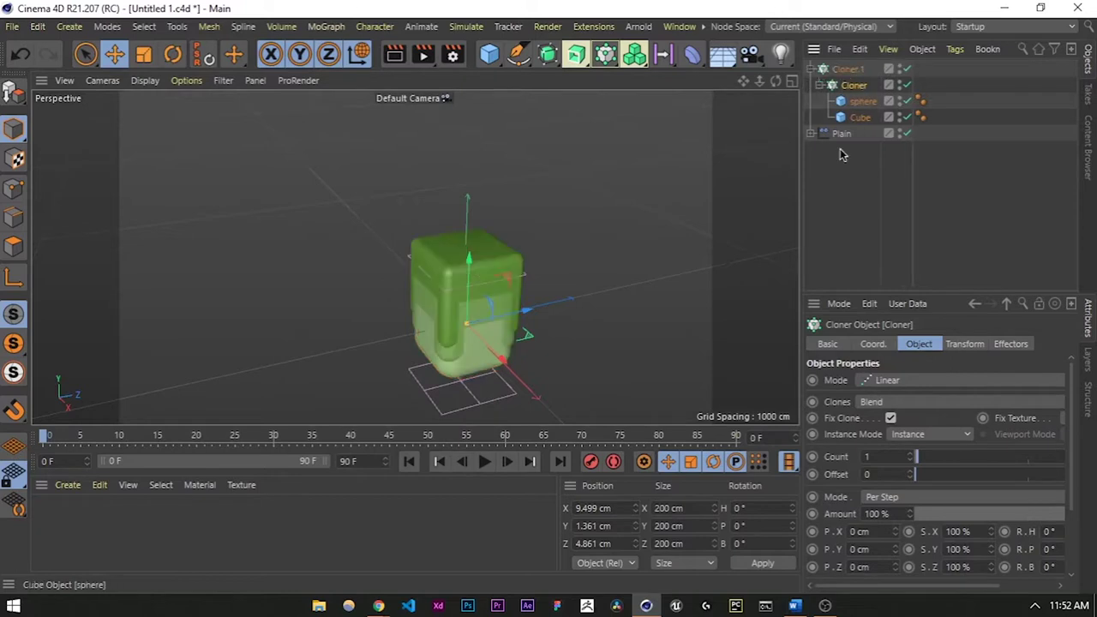
Examine the nested cloner hierarchy and how the resulting clones overlap in the viewport.
click(848, 74)
click(855, 87)
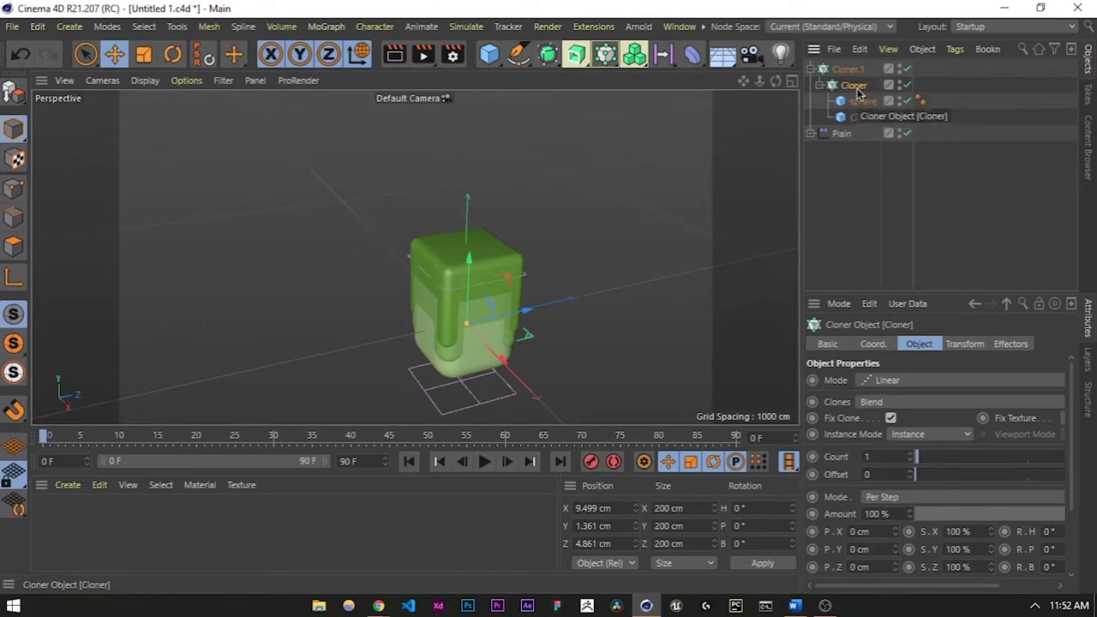
click(855, 102)
click(861, 117)
click(861, 101)
click(854, 86)
click(848, 192)
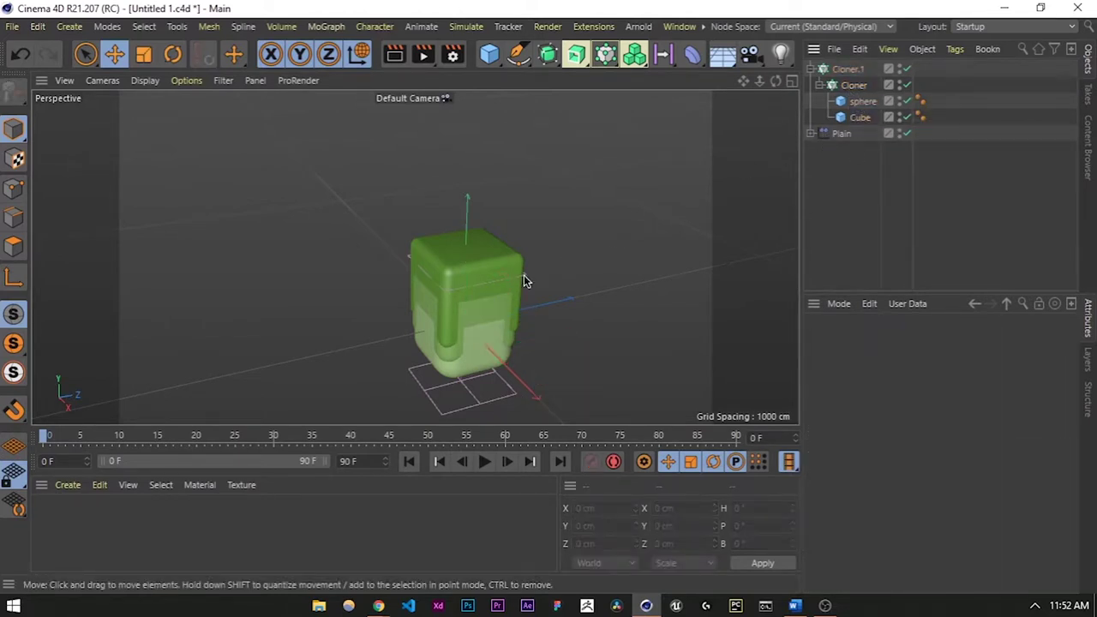
scroll(487, 310, up, 10)
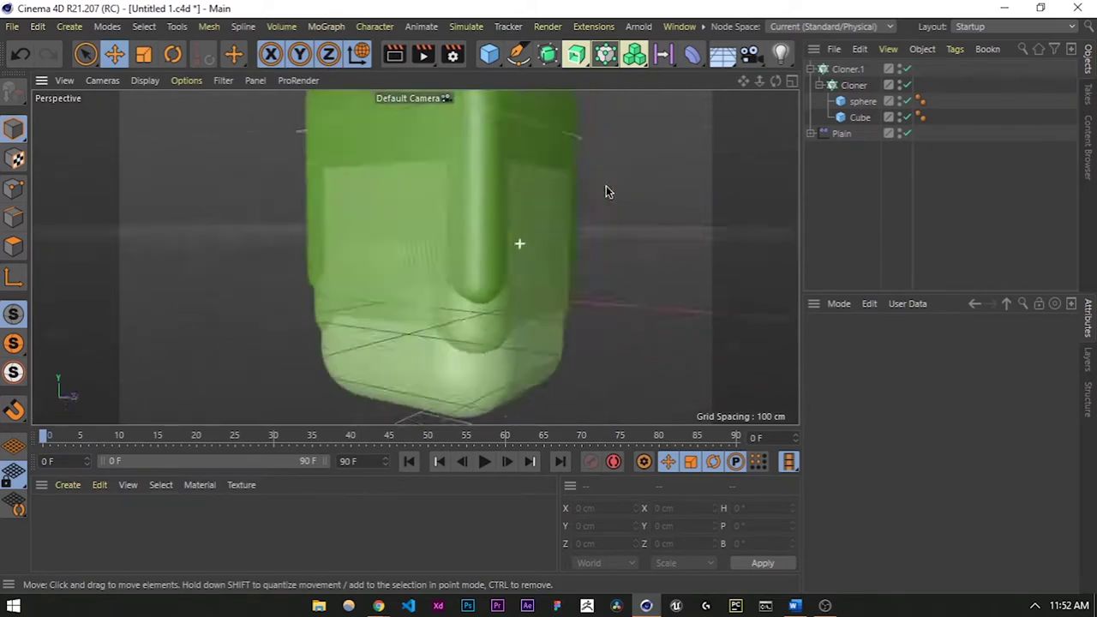
scroll(540, 206, down, 5)
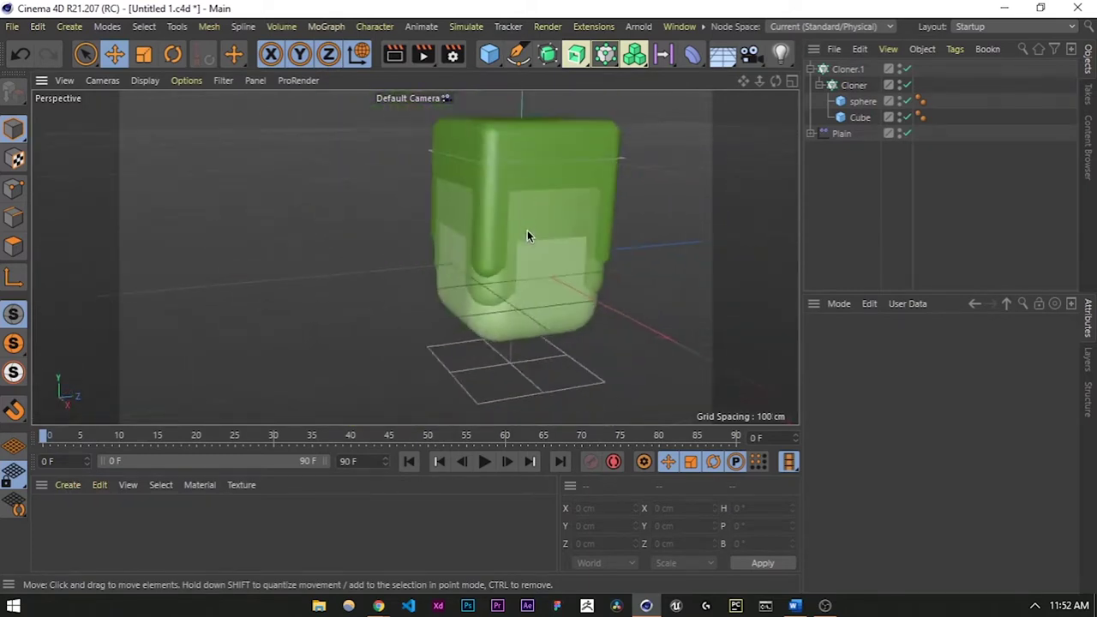
Set the mode of Cloner.1 to Grid Array.
click(847, 68)
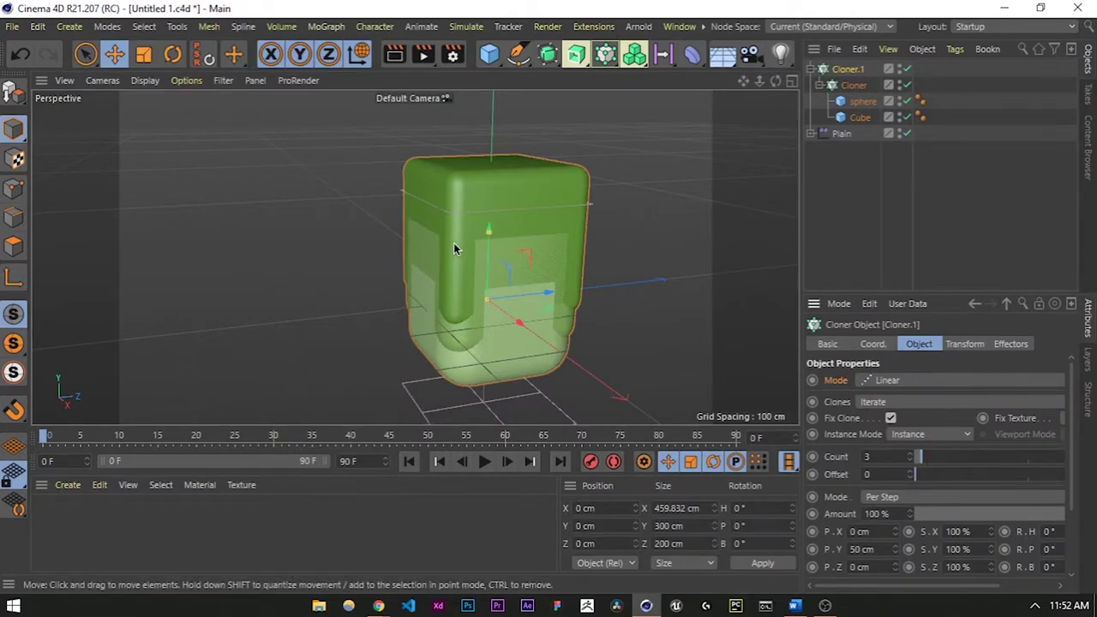
scroll(469, 249, down, 2)
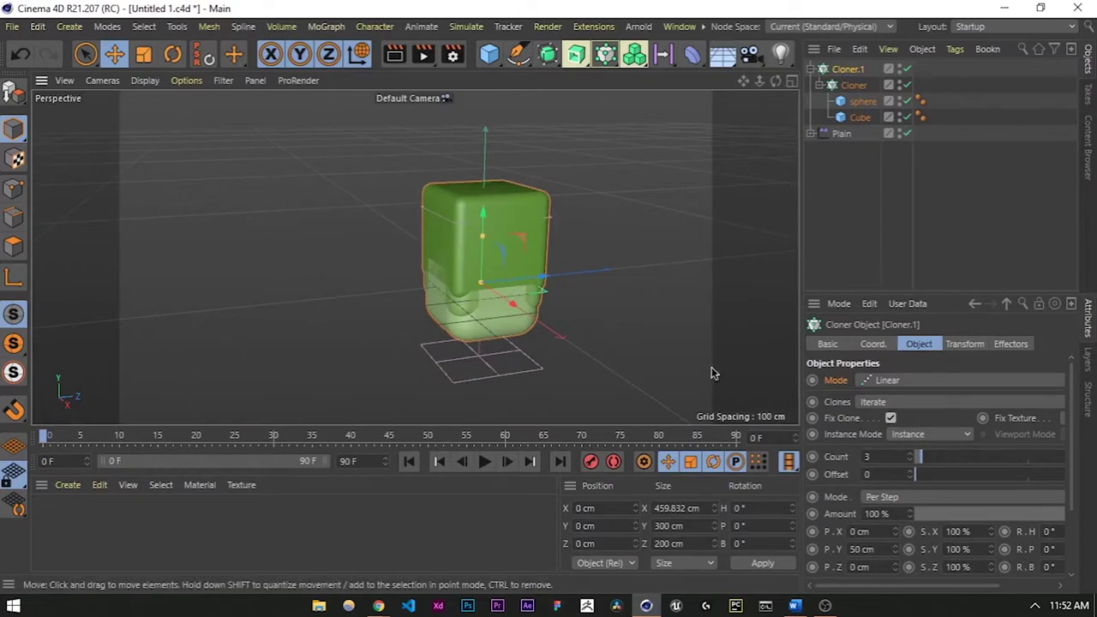
click(917, 380)
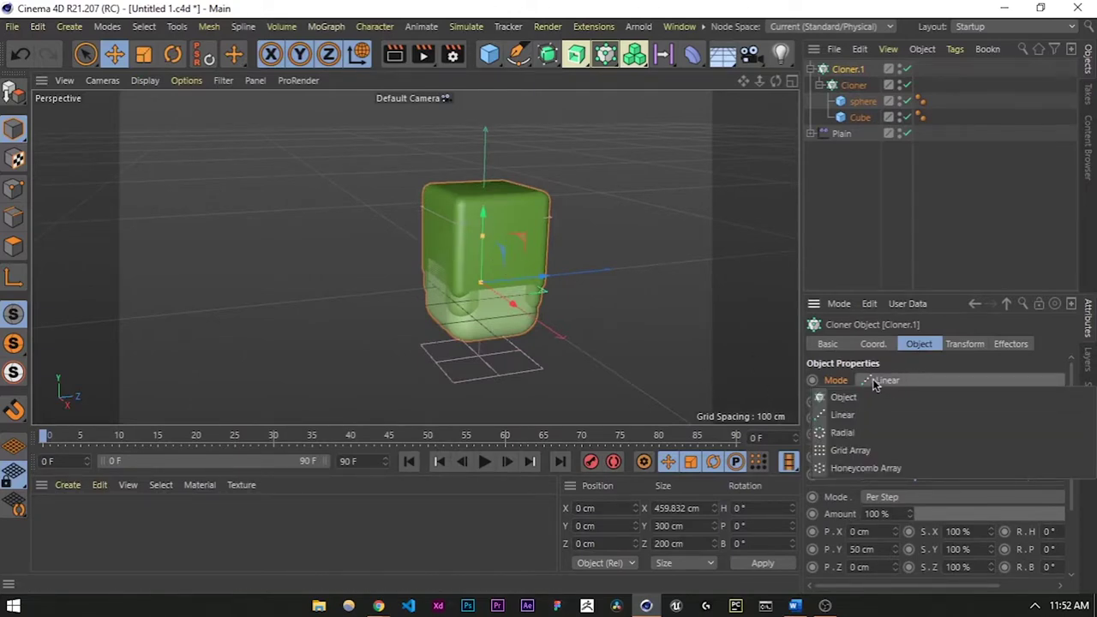
click(850, 450)
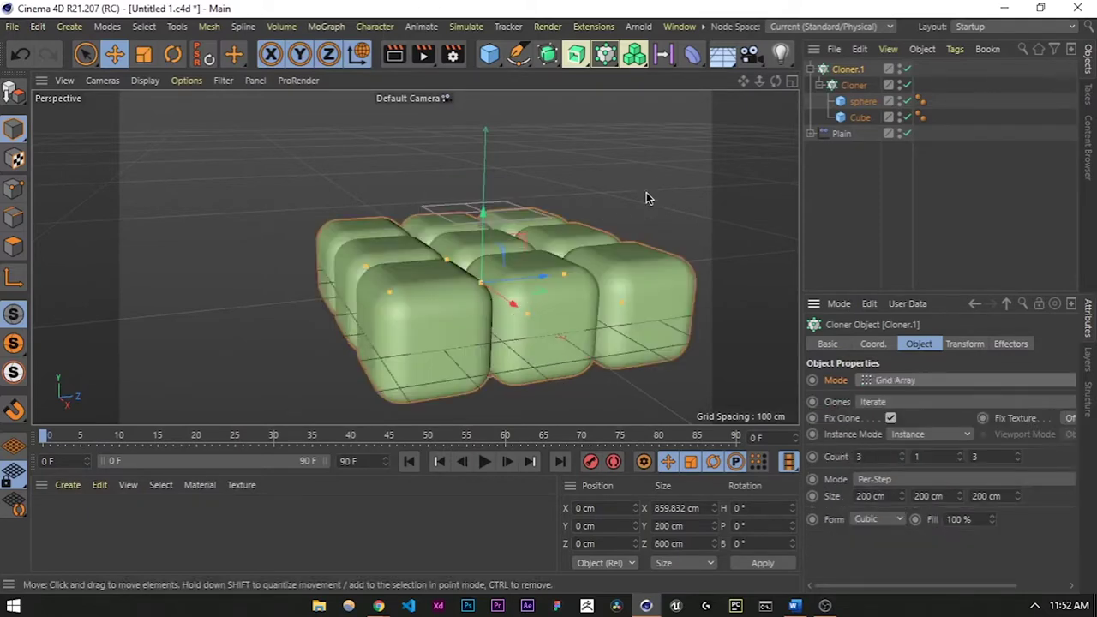
Set the vertical grid count of Cloner.1 to 4.
alt+drag(500, 240, 476, 272)
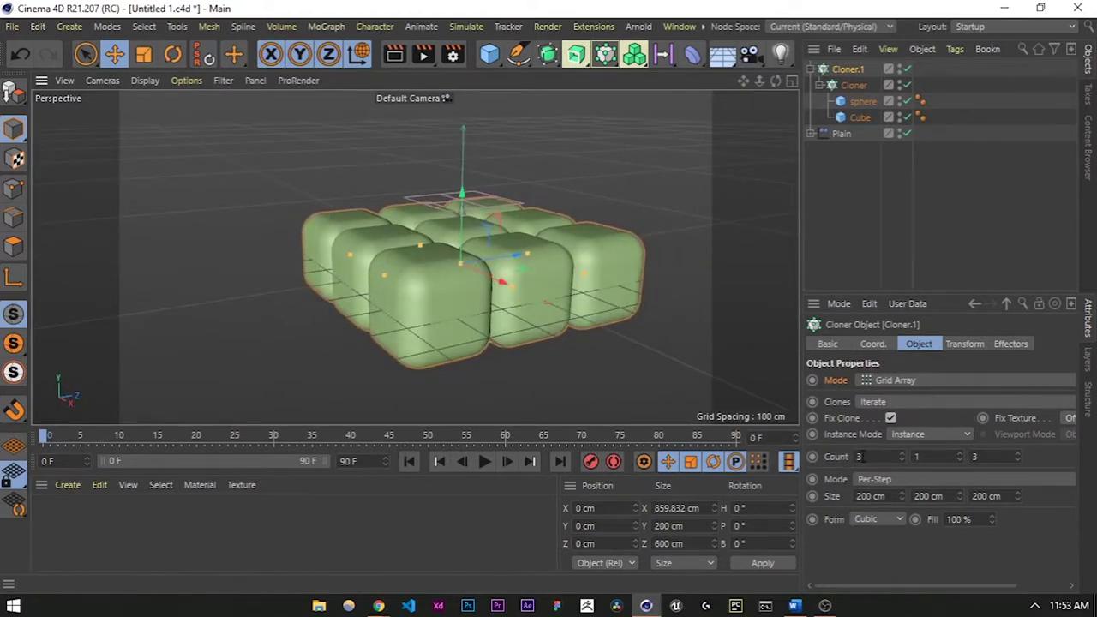
click(961, 456)
click(961, 456)
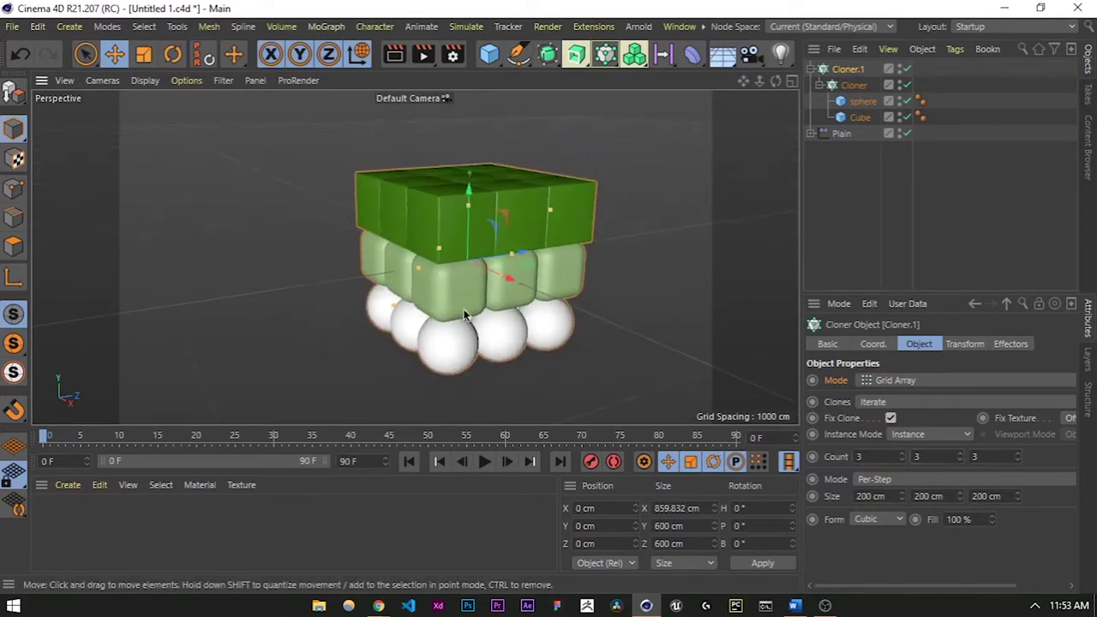
click(961, 457)
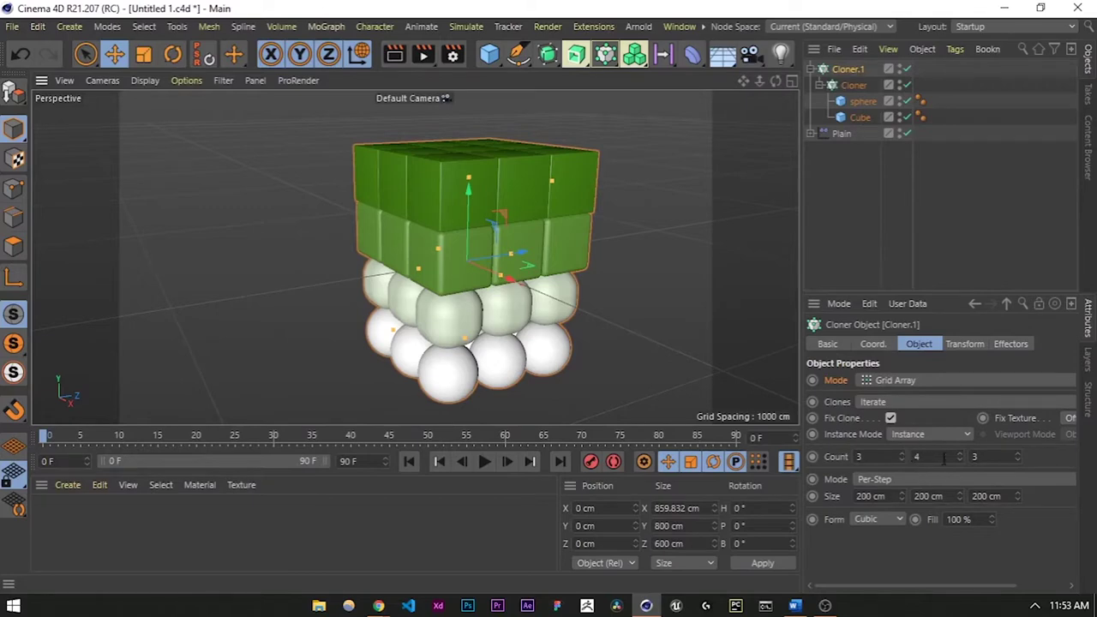
click(819, 171)
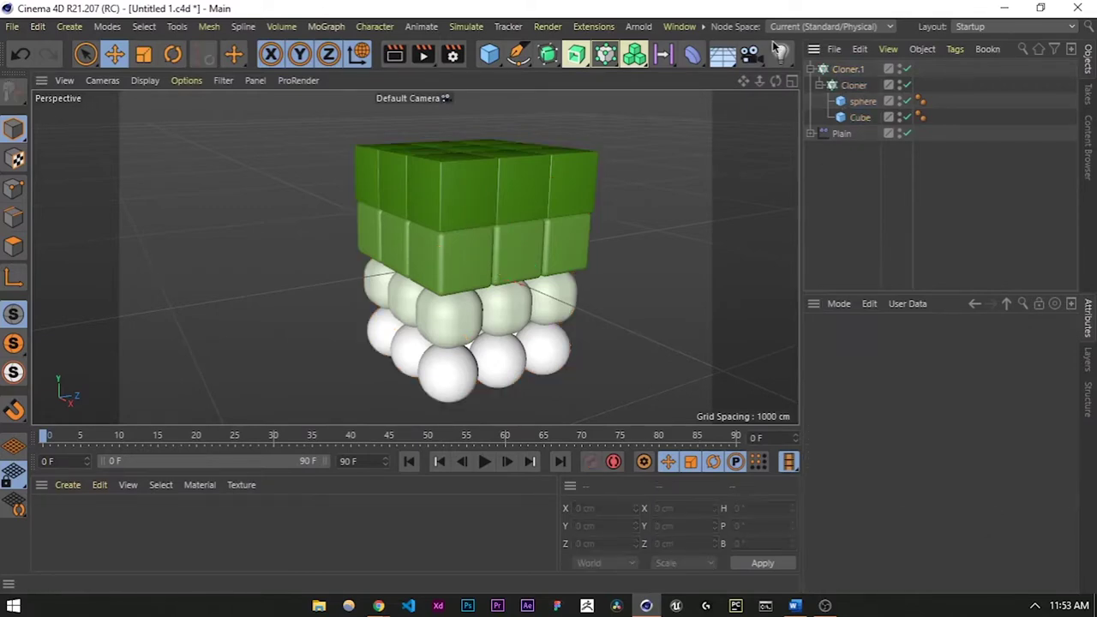
Move the Plain effector along the vertical axis to a Y position of about -26.3 cm.
click(844, 135)
drag(468, 201, 524, 236)
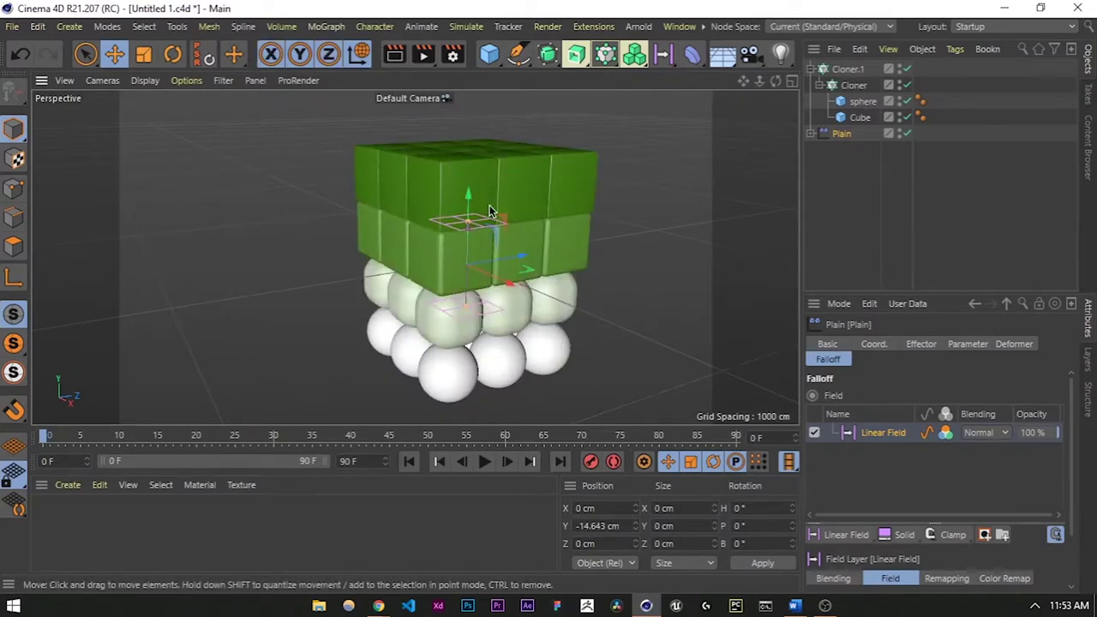
scroll(470, 282, down, 5)
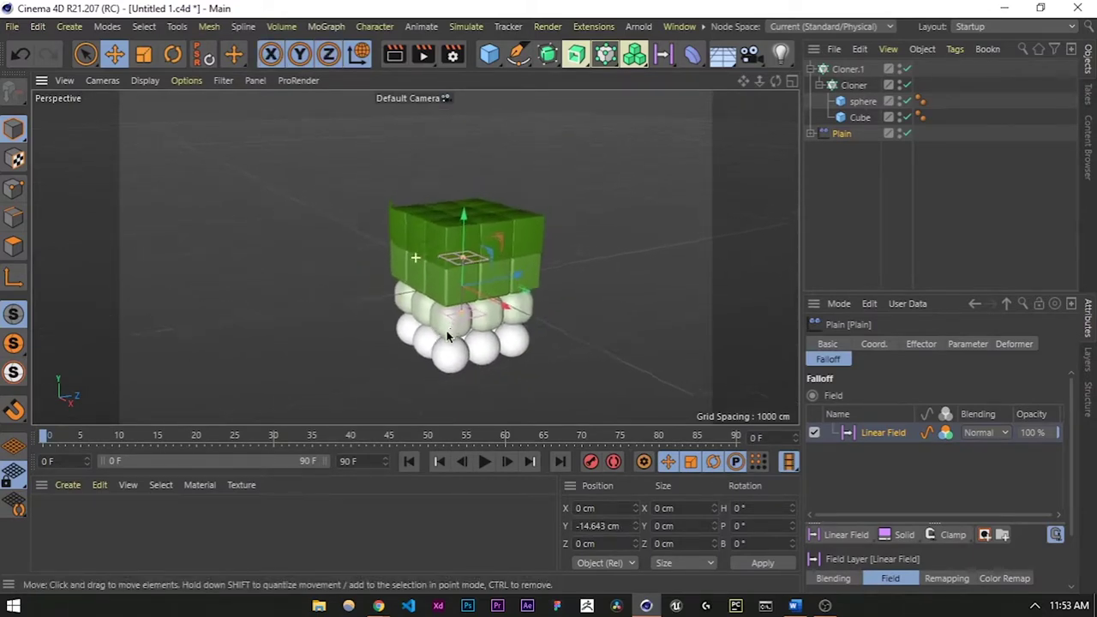
scroll(448, 331, up, 2)
mouse_move(462, 255)
mouse_down()
mouse_move(474, 156)
mouse_move(467, 290)
mouse_move(468, 244)
mouse_move(468, 262)
mouse_up()
Rotate the Plain effector to a pitch of -180° and raise it along the vertical axis above the clone stack.
key(r)
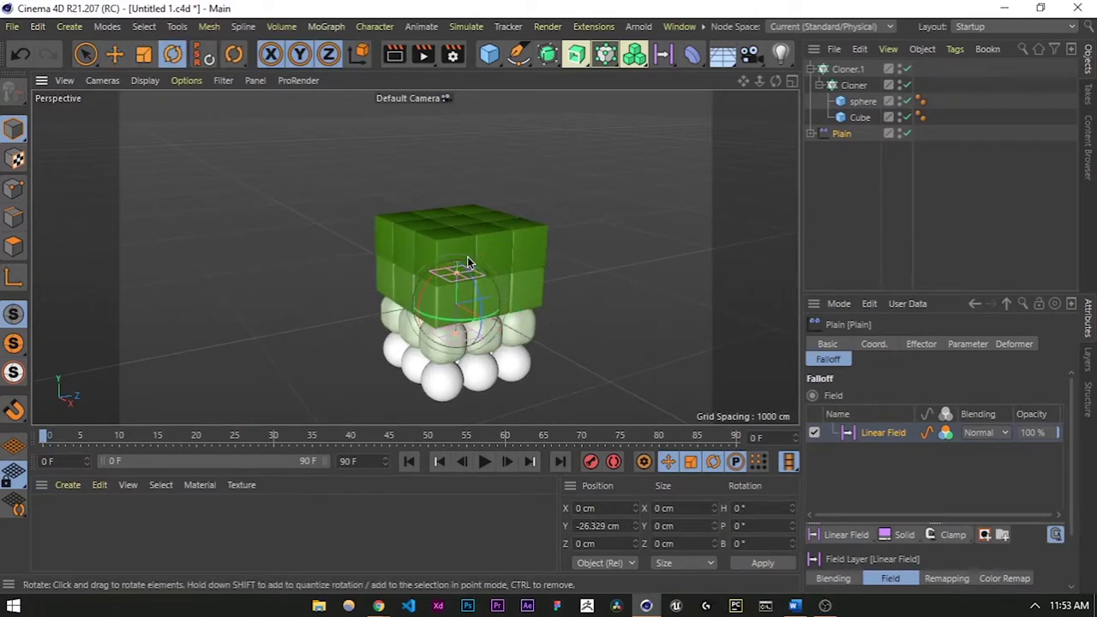
drag(428, 283, 495, 332)
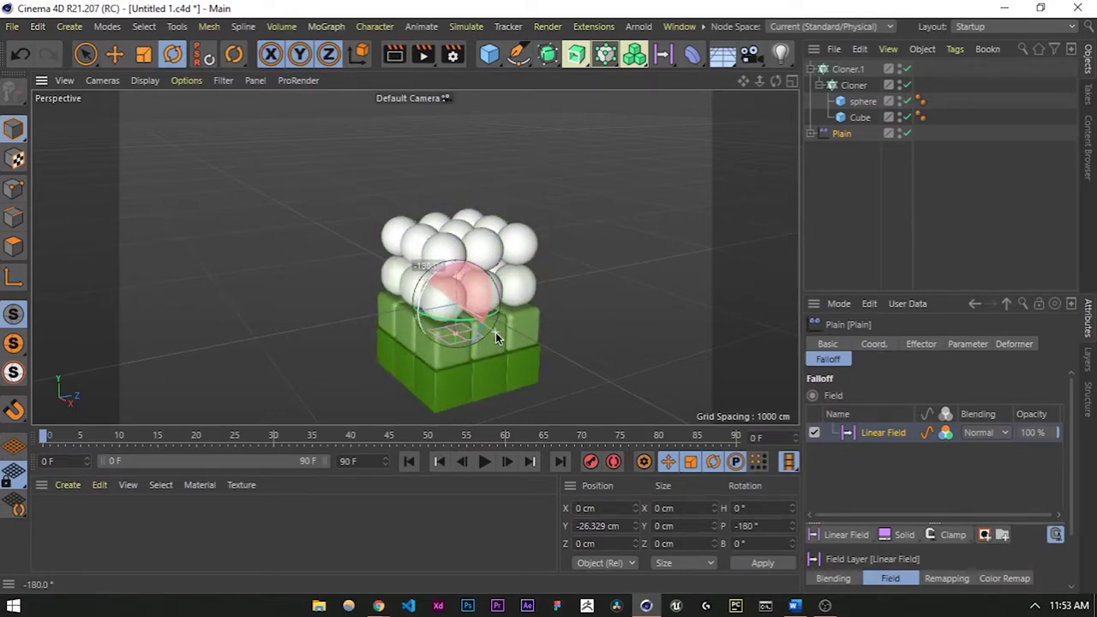
drag(496, 333, 495, 332)
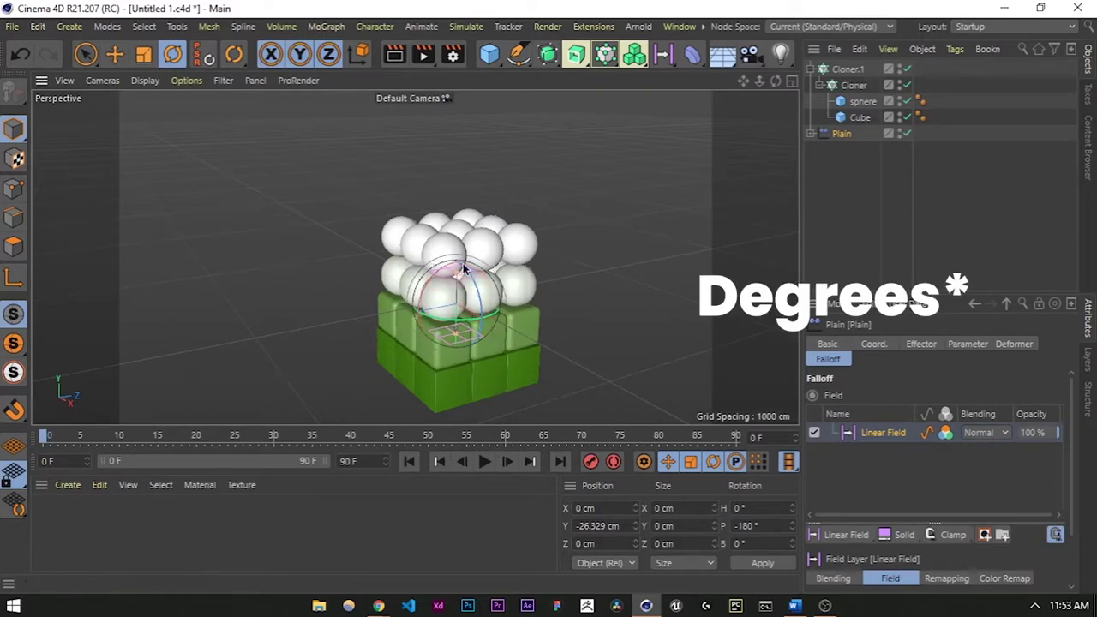
key(e)
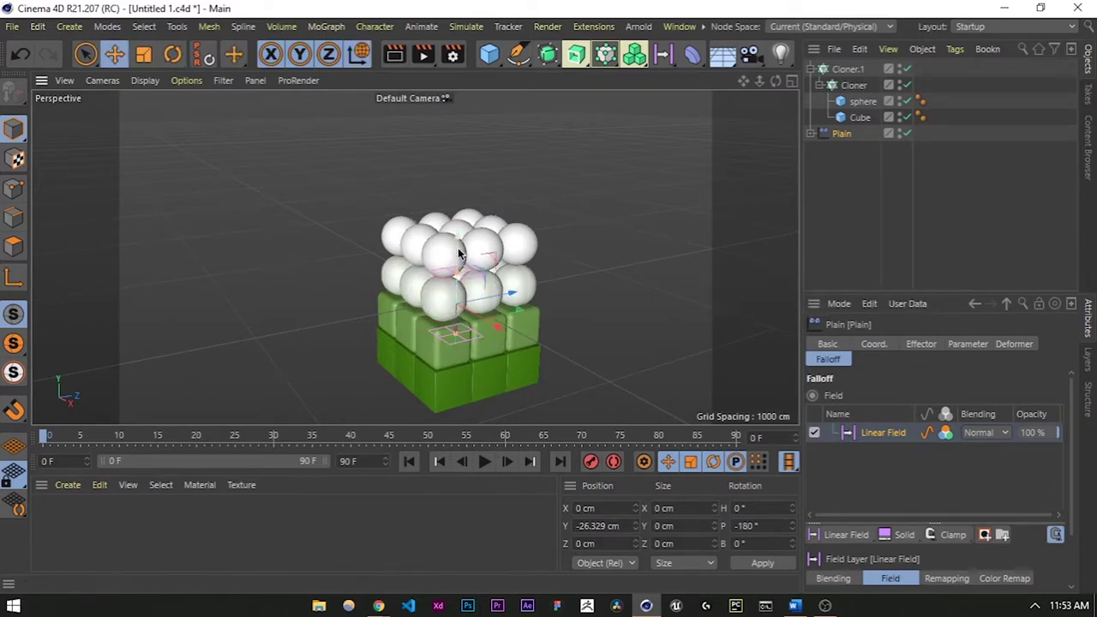
drag(459, 254, 459, 113)
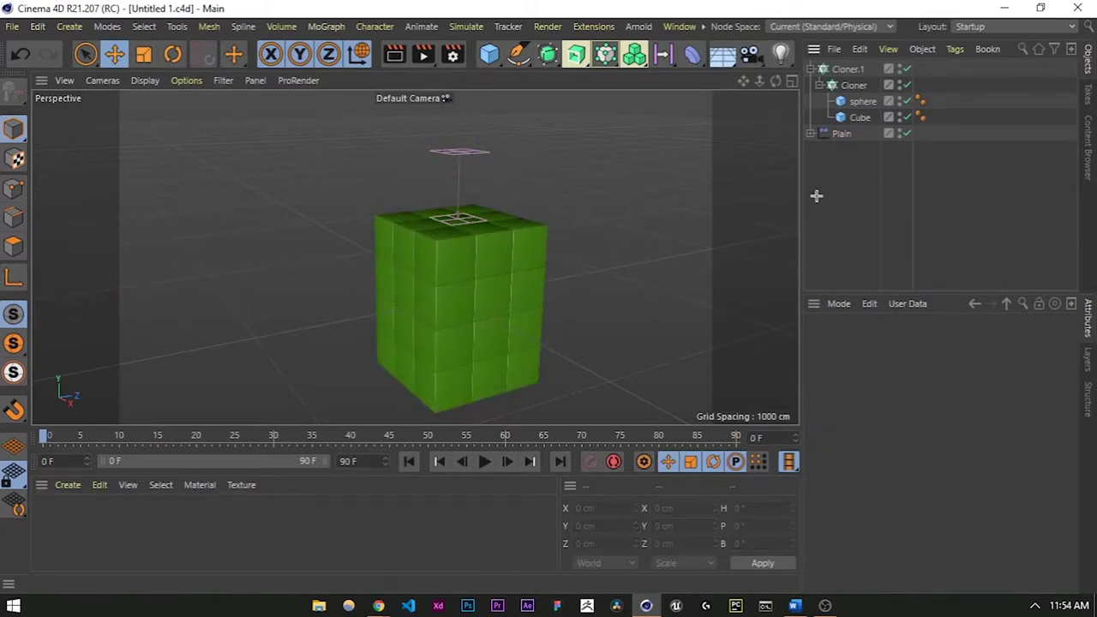
Set the project's end frame to 350 and extend the timeline's preview range to 350 F.
click(342, 462)
text(350)
key(Return)
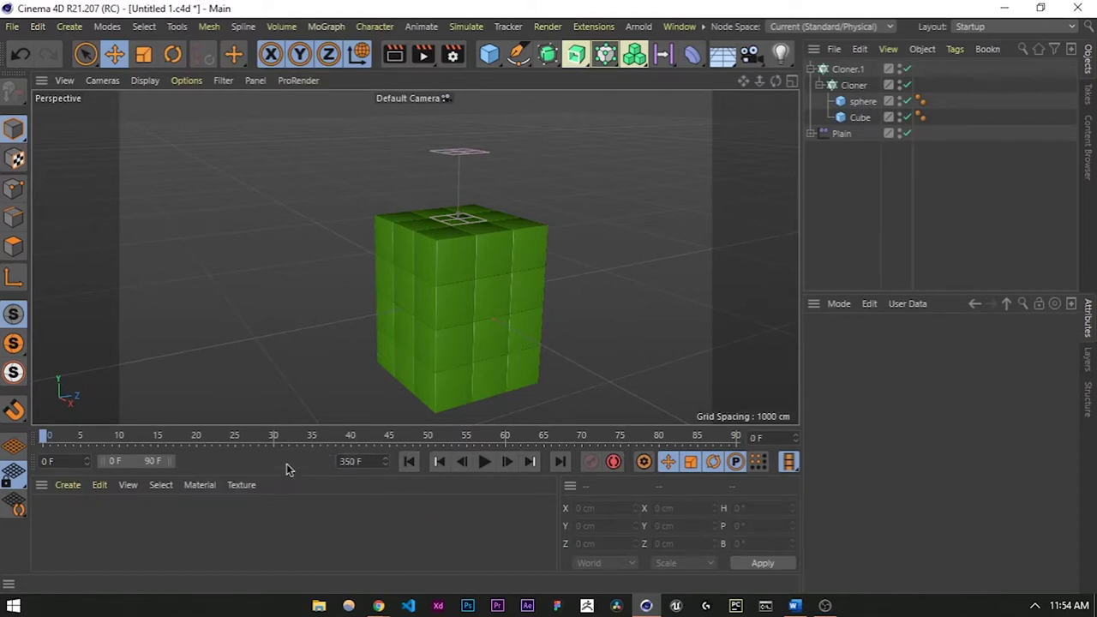
drag(480, 440, 191, 439)
drag(169, 461, 331, 461)
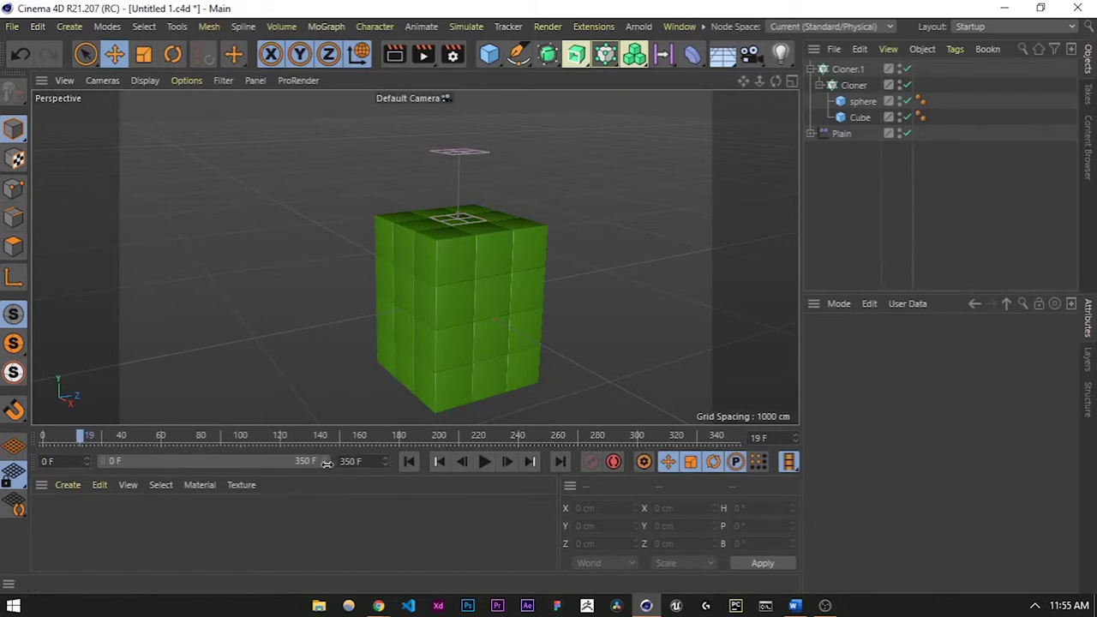
At frame 100, position the Plain effector at a Y of about 88 cm and keyframe its Y position.
drag(487, 439, 199, 439)
click(841, 132)
mouse_move(459, 120)
mouse_down()
mouse_move(450, 219)
mouse_move(458, 369)
mouse_move(468, 161)
mouse_move(480, 311)
mouse_move(473, 116)
mouse_up()
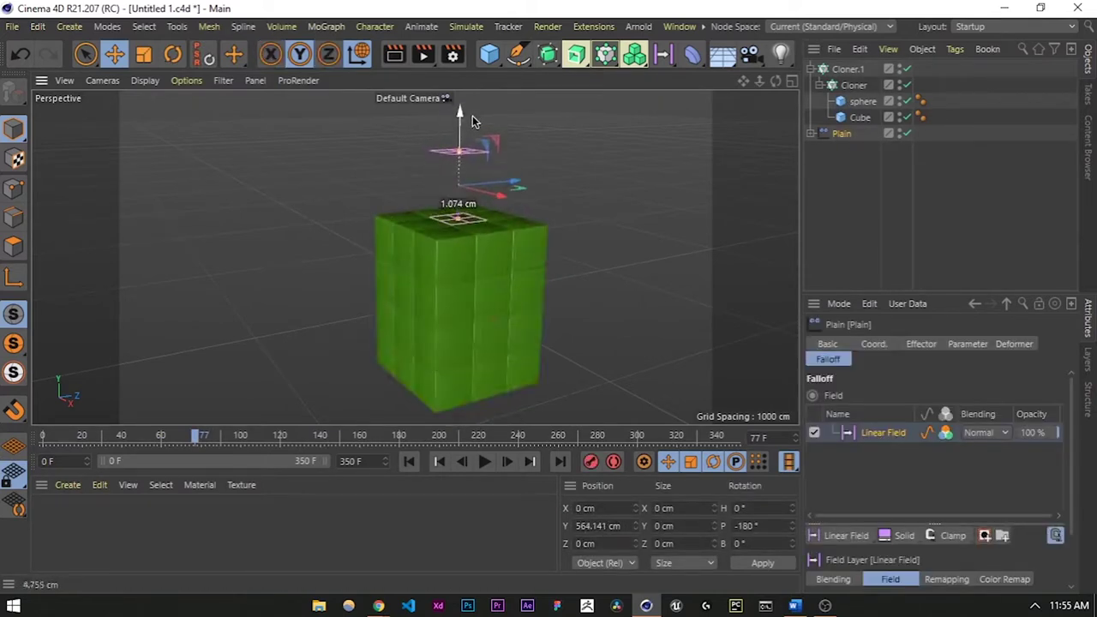
drag(201, 436, 244, 439)
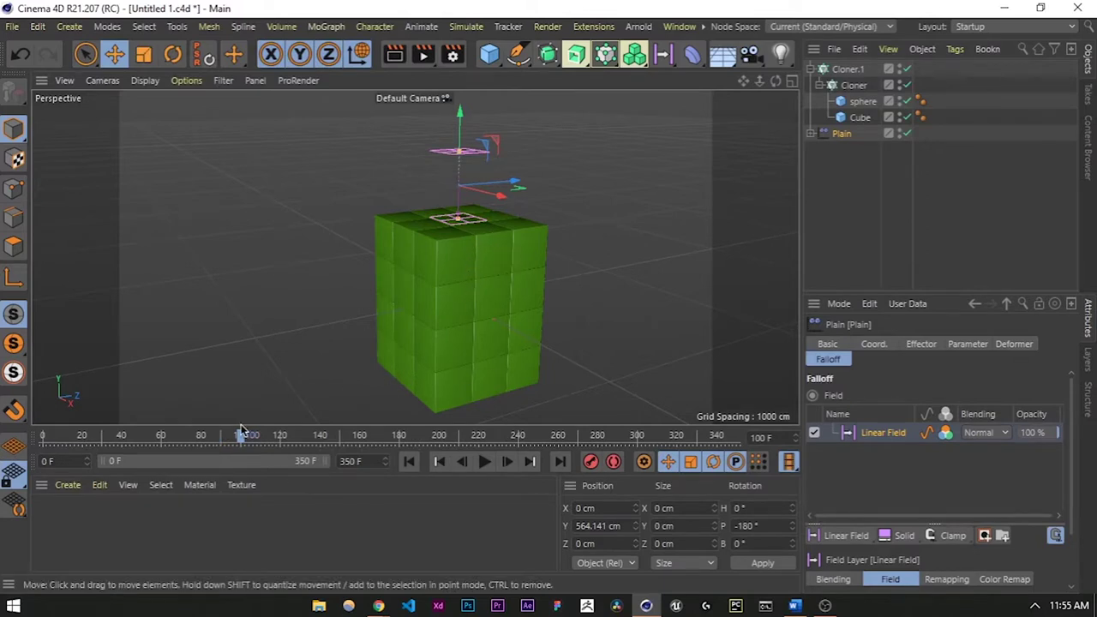
click(598, 180)
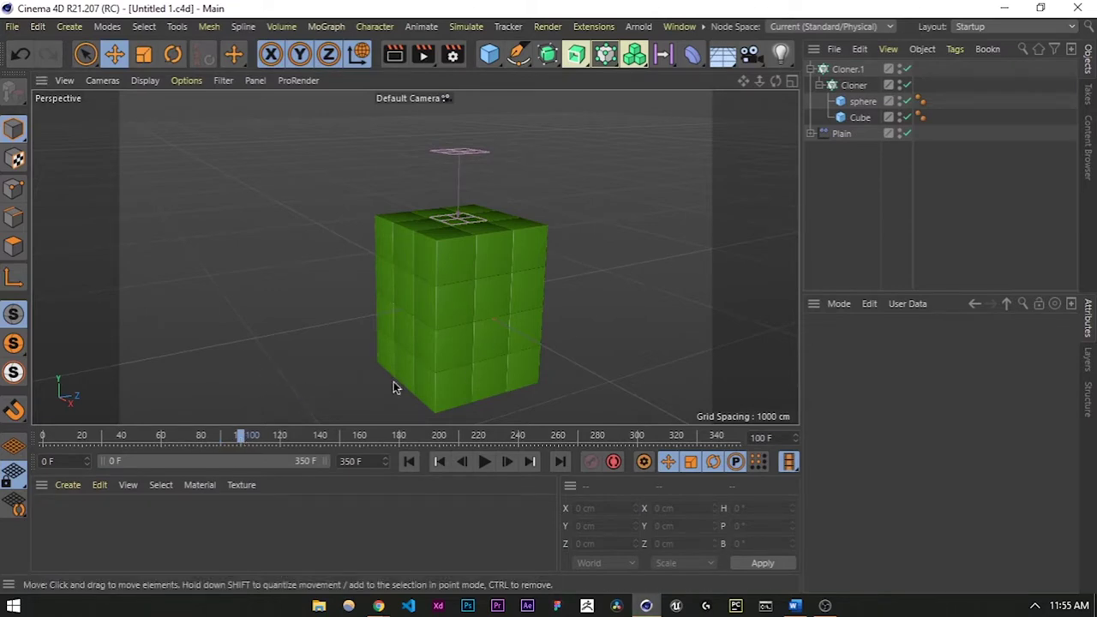
click(842, 133)
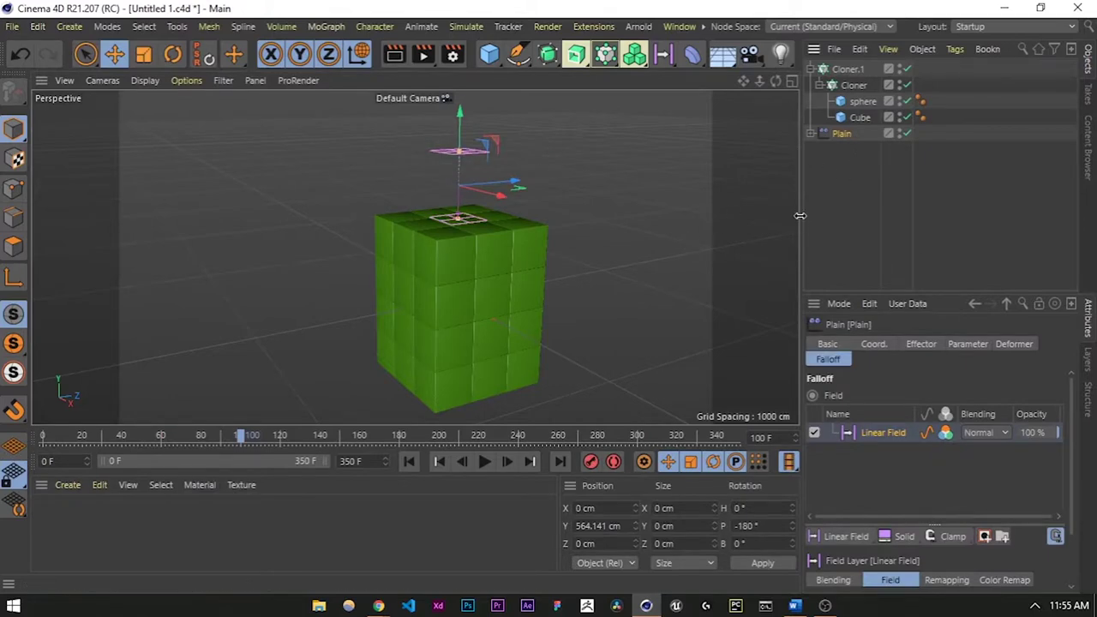
click(873, 345)
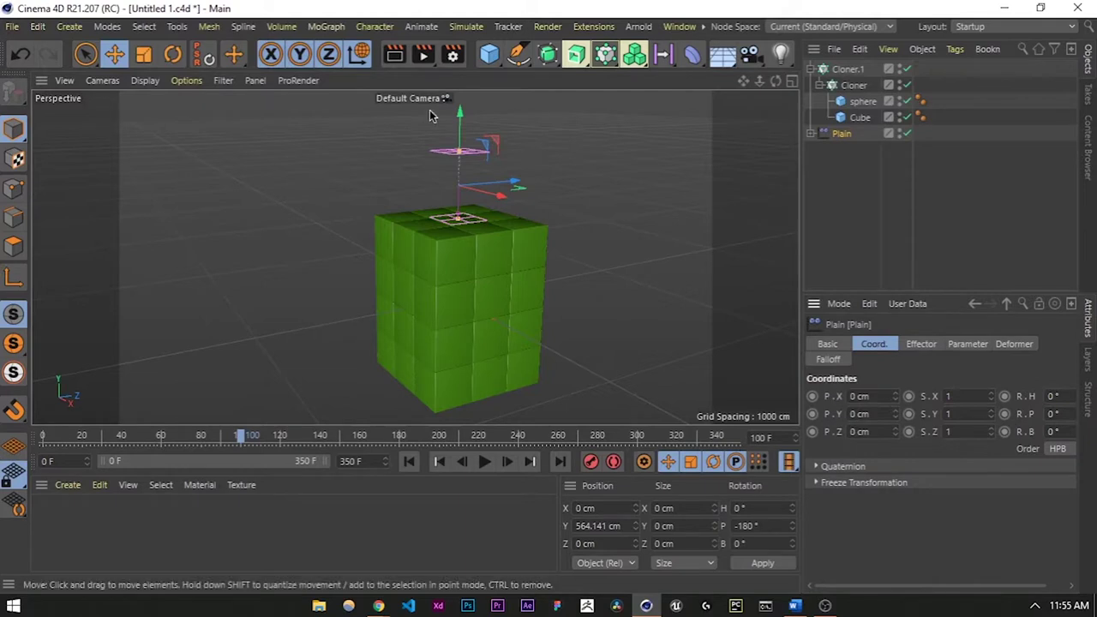
drag(460, 113, 528, 230)
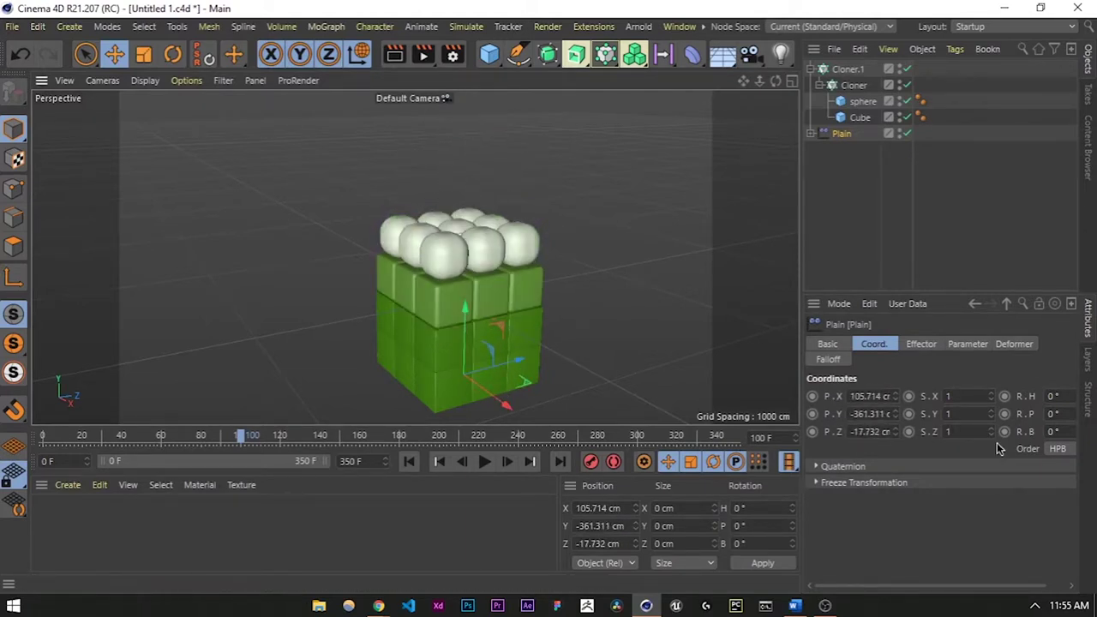
drag(461, 279, 468, 216)
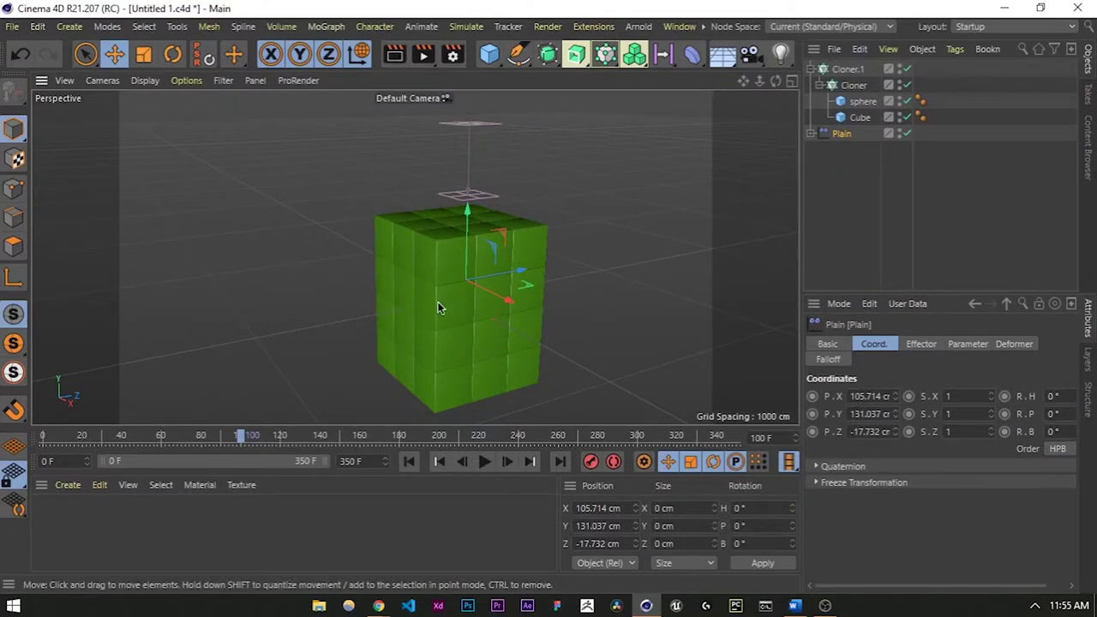
drag(466, 212, 467, 225)
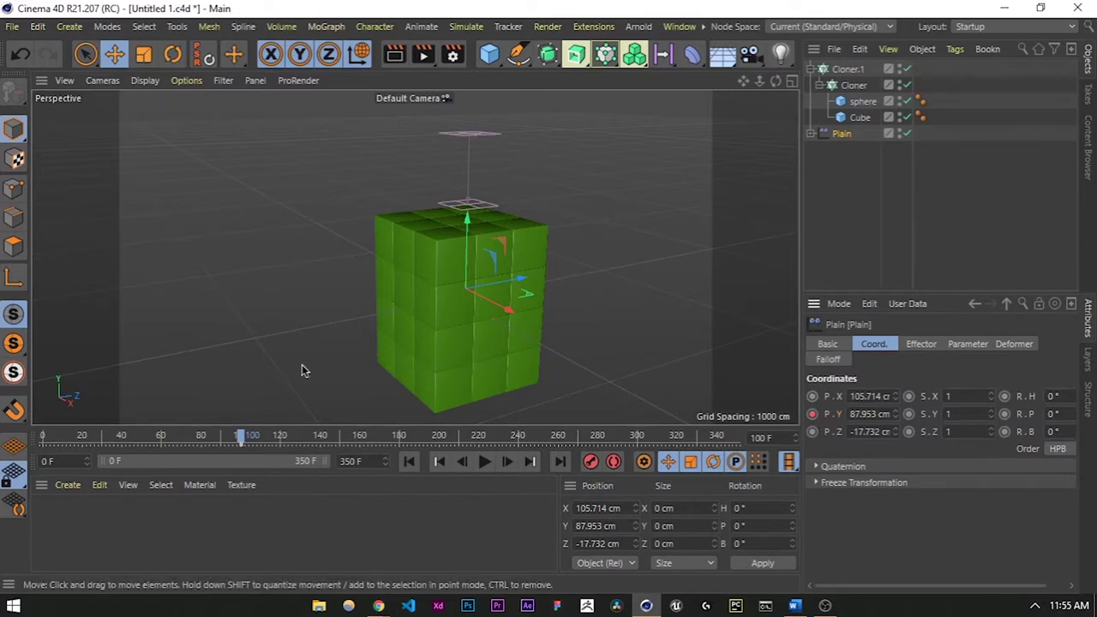
At frame 180, lower the Plain effector to a Y position of about -1160 cm, keyframe it, and play the animation.
drag(244, 437, 400, 448)
drag(468, 228, 464, 423)
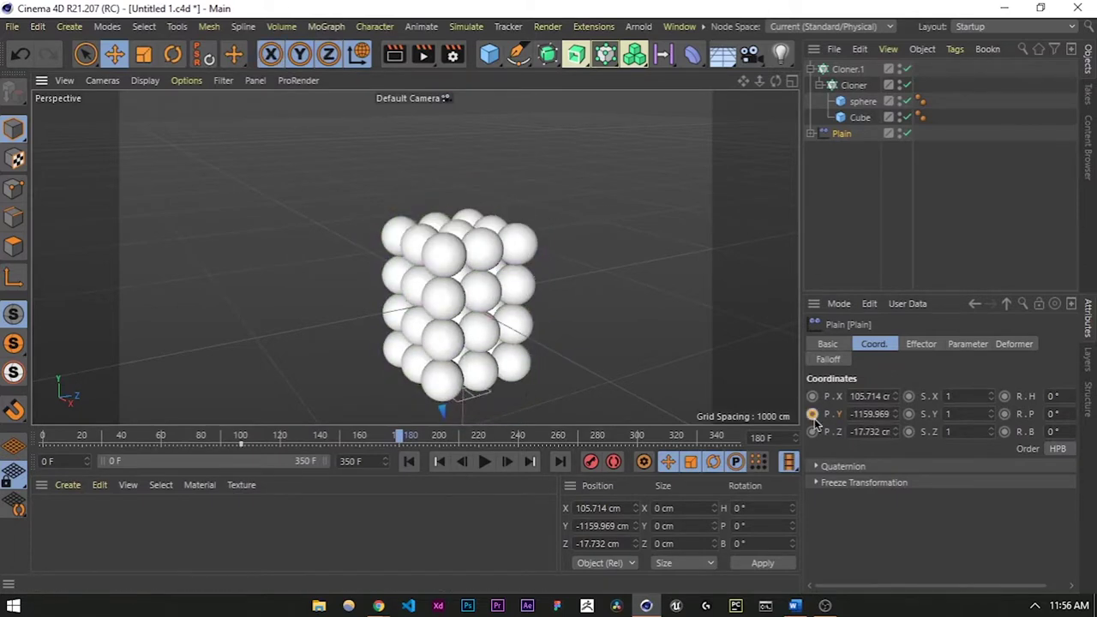
drag(399, 439, 176, 438)
click(484, 462)
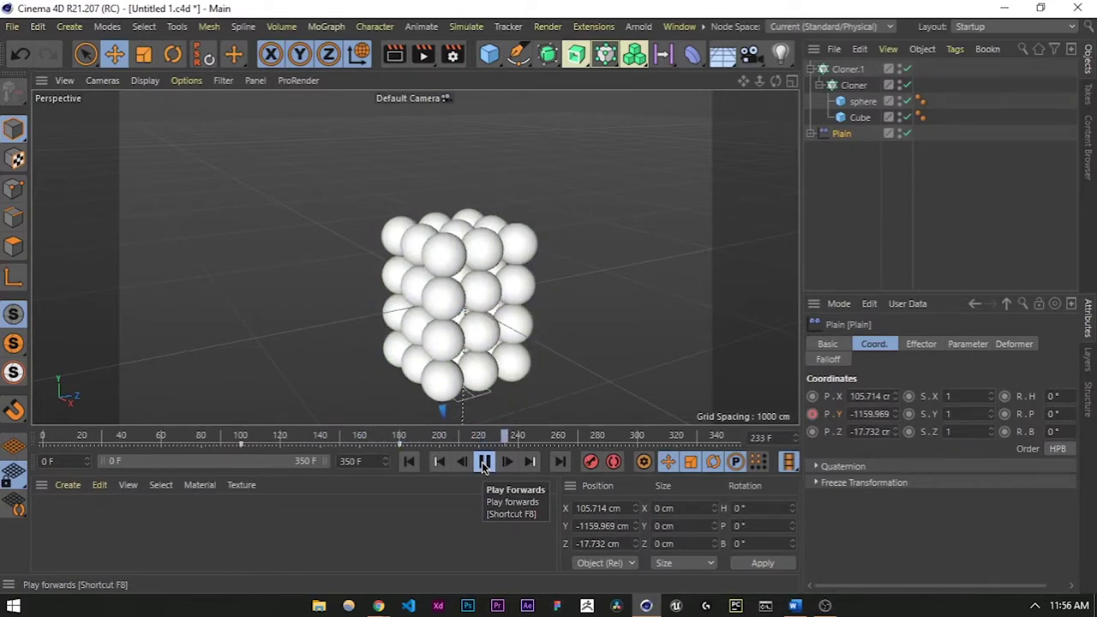
click(485, 463)
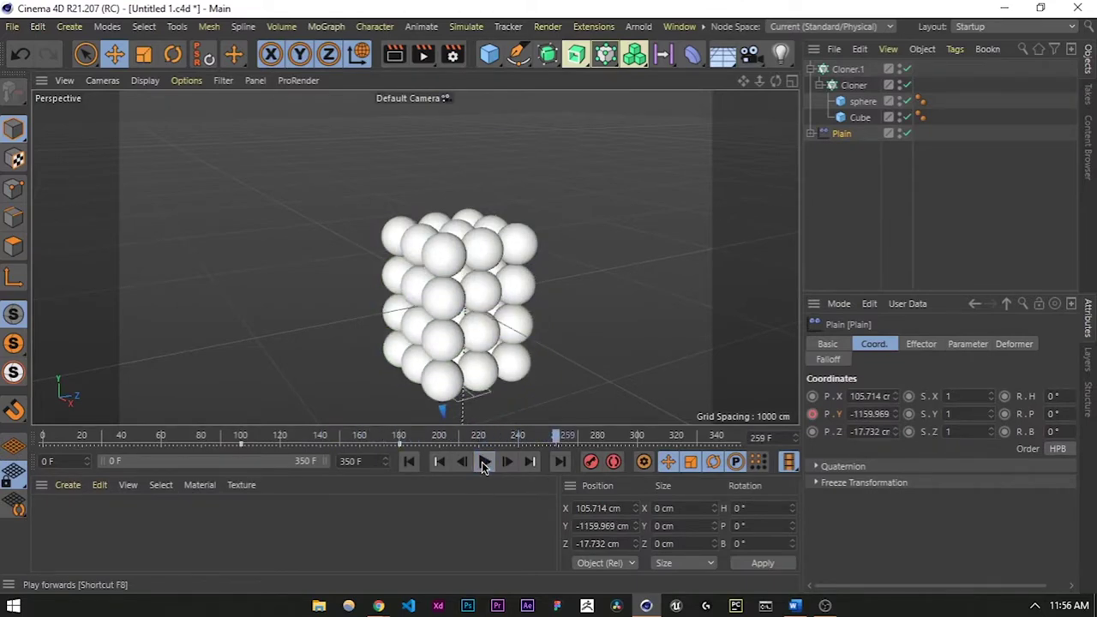
Move the Plain effector's second Y-position keyframe to frame 200.
click(335, 436)
drag(399, 447, 441, 449)
click(445, 438)
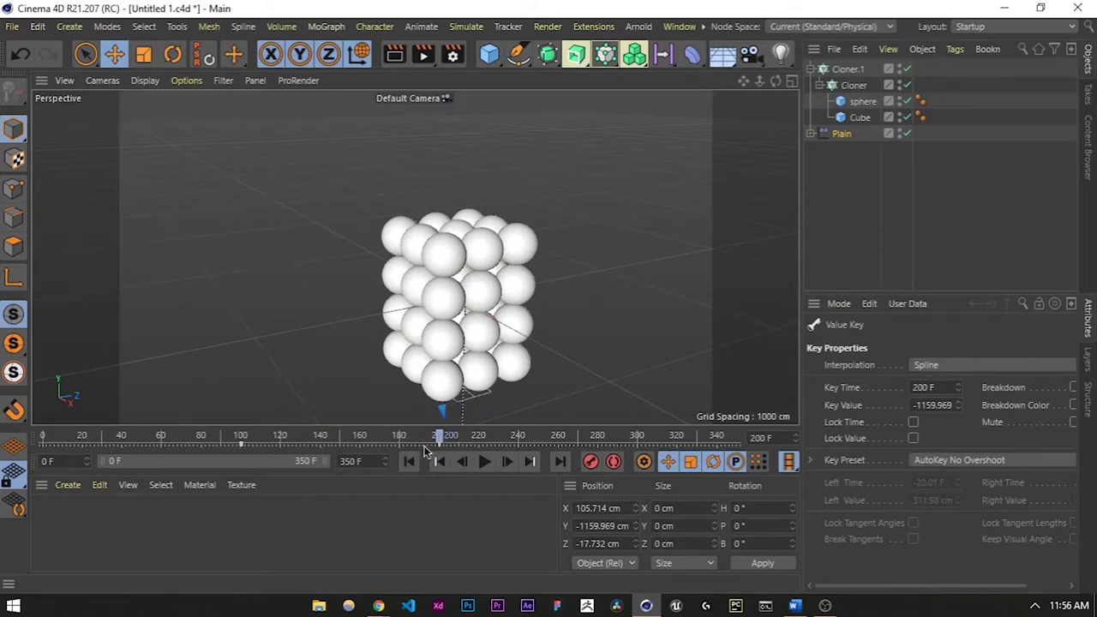
Play back the retimed animation to check how the cubes morph into spheres.
click(213, 438)
click(485, 462)
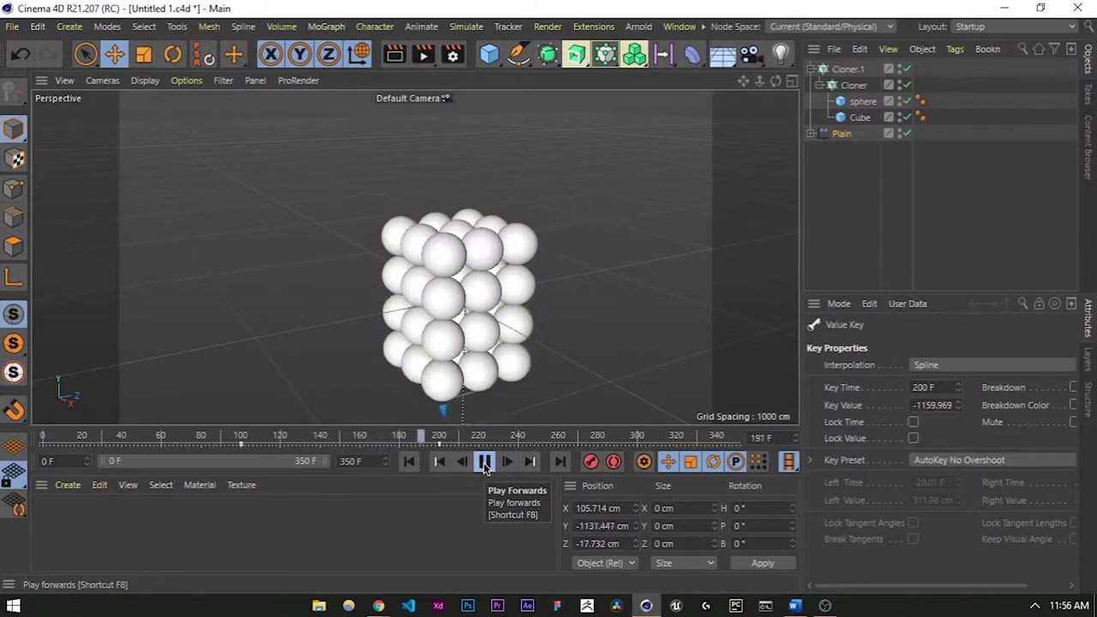
click(485, 464)
drag(355, 437, 265, 432)
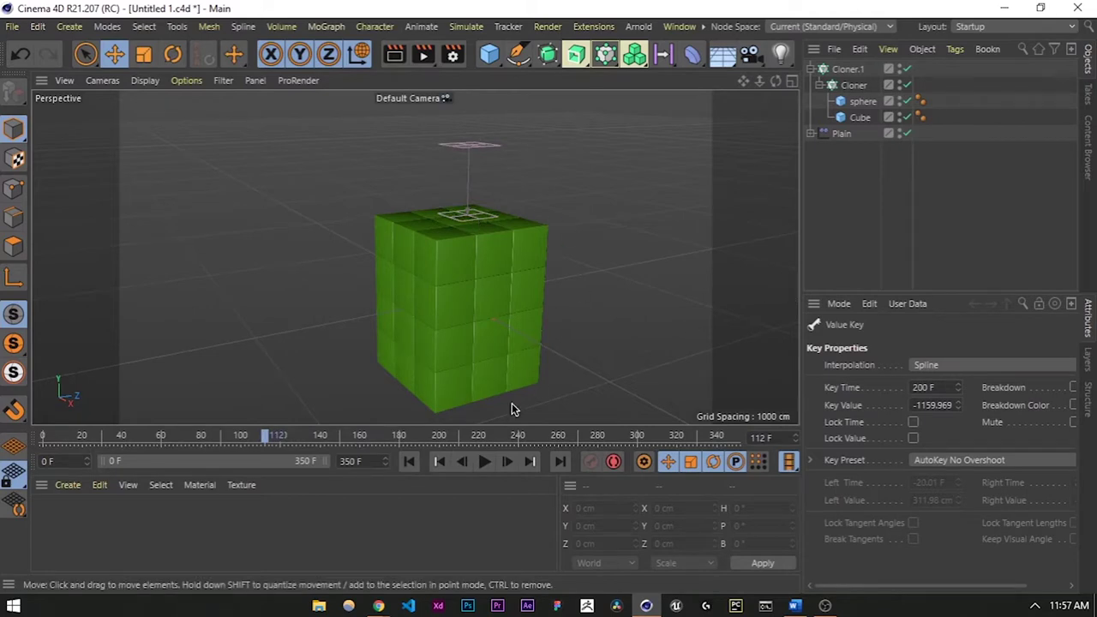
click(485, 461)
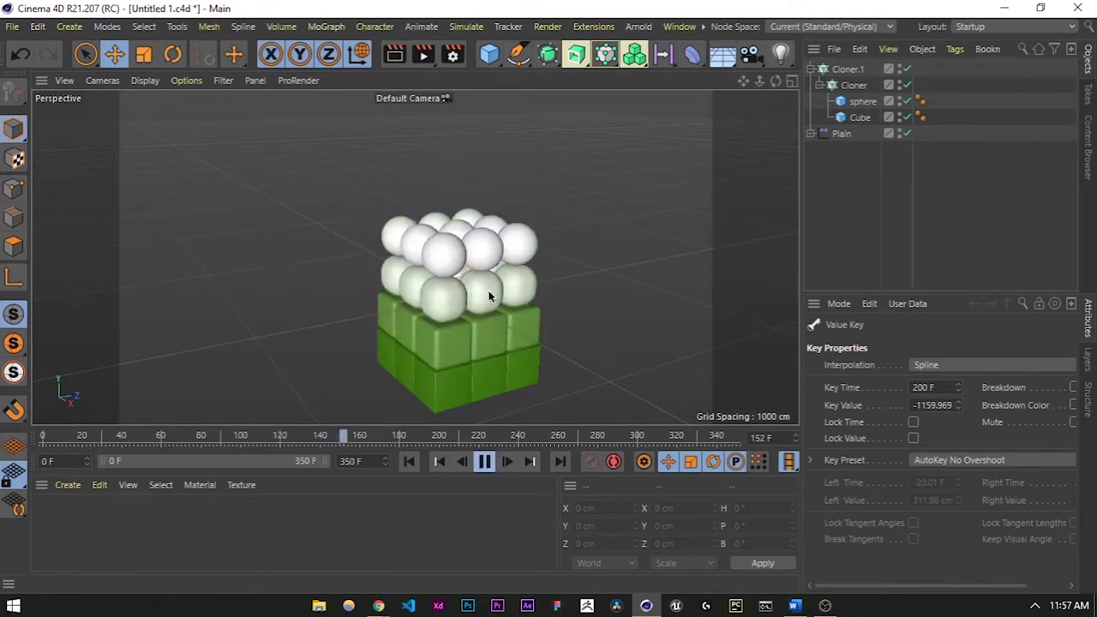
click(485, 461)
drag(456, 442, 369, 420)
Add a Rigid Body simulation tag to the sphere object inside the inner Cloner.
click(863, 103)
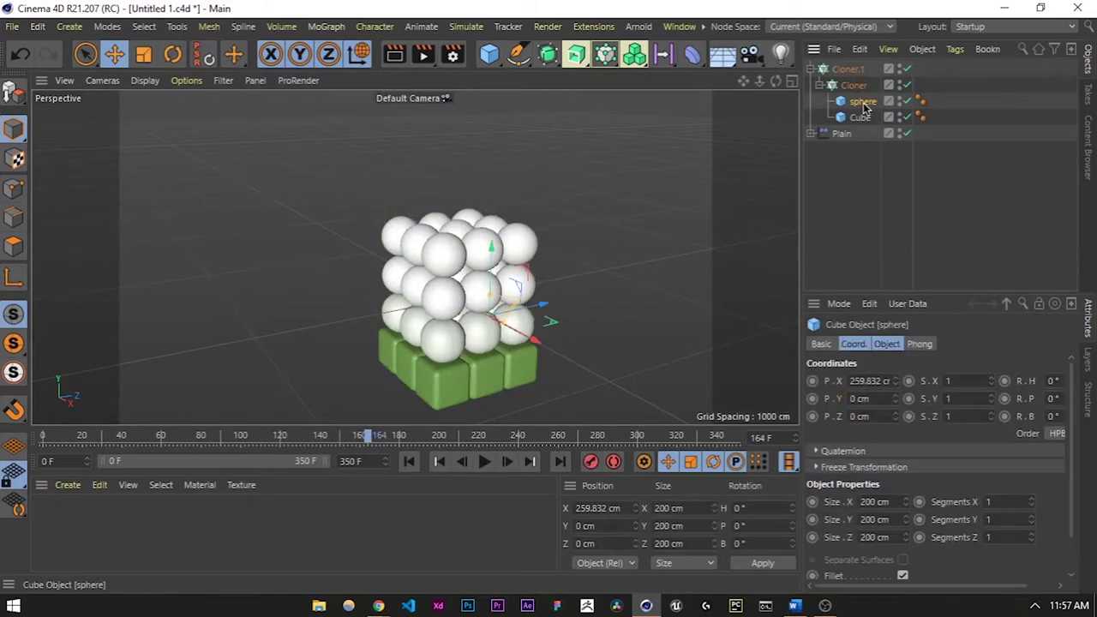
right_click(863, 104)
mouse_move(896, 224)
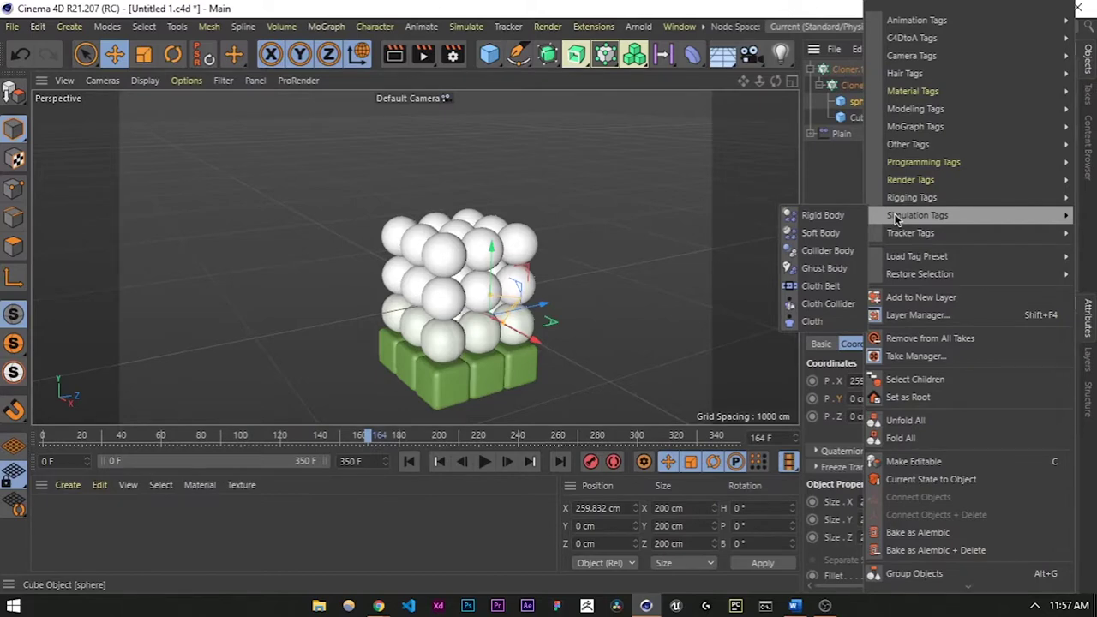
click(815, 222)
Play the rigid-body simulation over the morph to check how the spheres move under the project's gravity.
drag(368, 437, 269, 439)
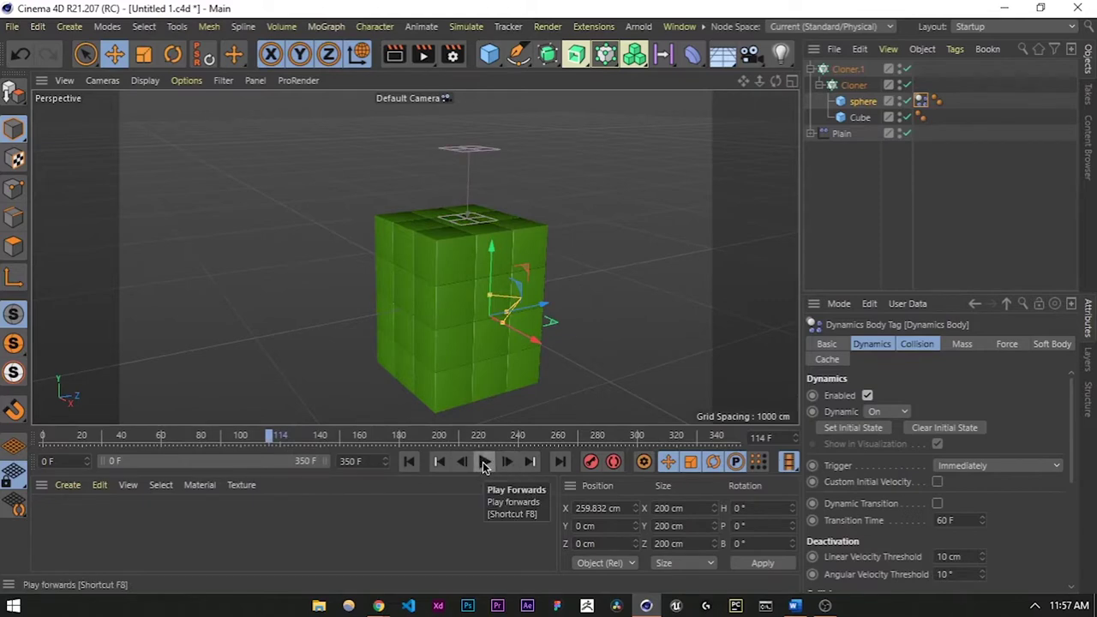
scroll(457, 343, down, 2)
alt+middle_drag(457, 343, 464, 297)
alt+drag(464, 297, 442, 220)
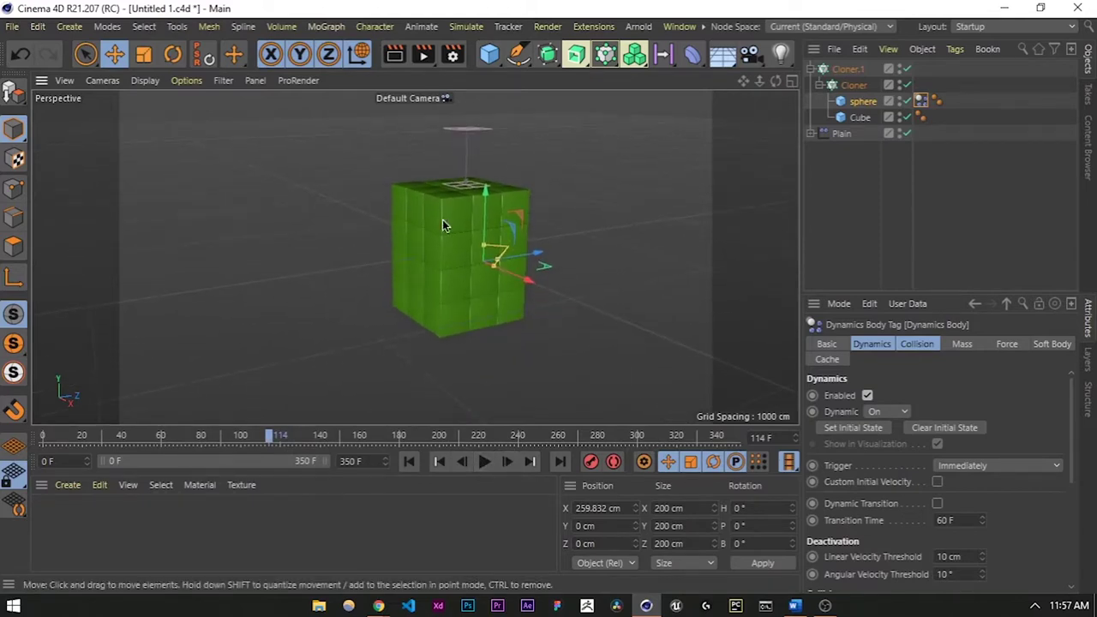
click(484, 463)
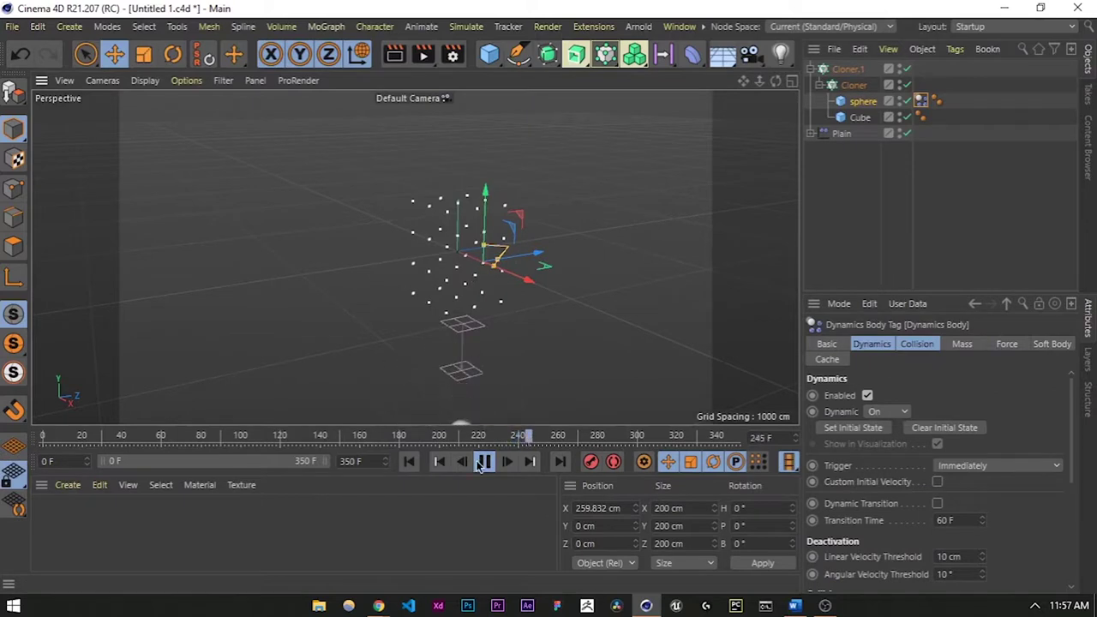
click(484, 463)
drag(403, 441, 284, 438)
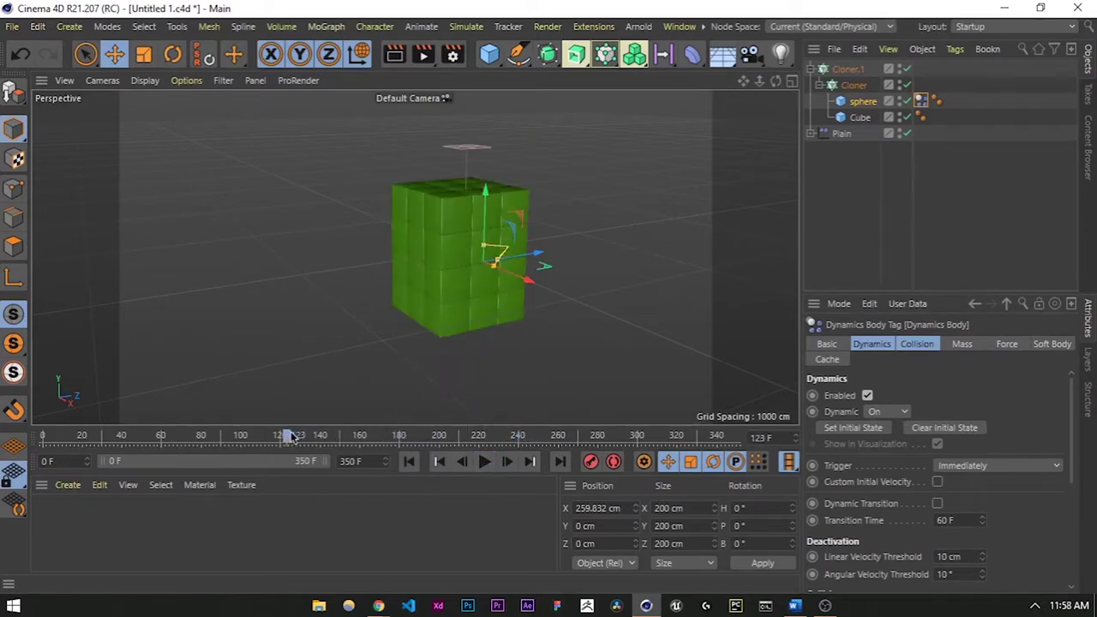
click(485, 463)
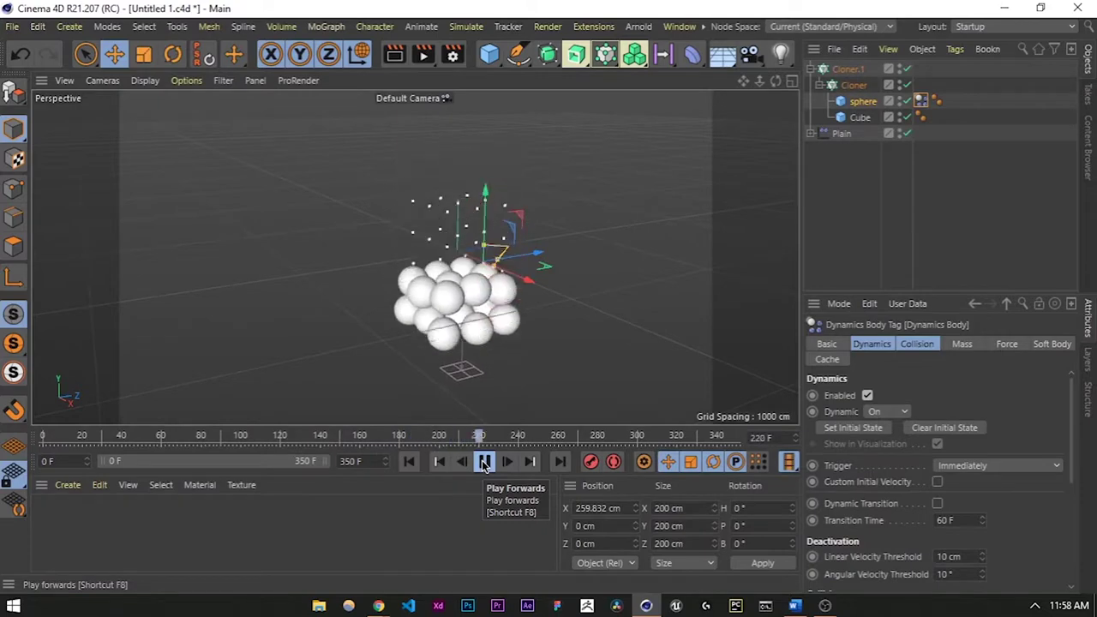
click(484, 463)
drag(386, 437, 399, 417)
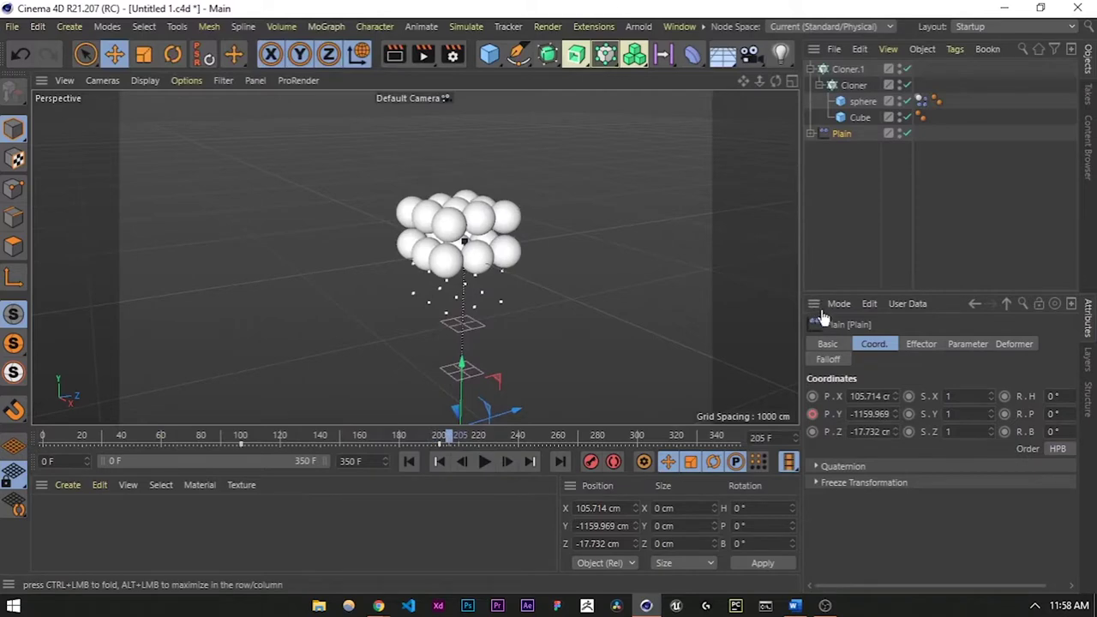
Set the gravity in the project's Dynamics settings to -250 cm.
click(840, 305)
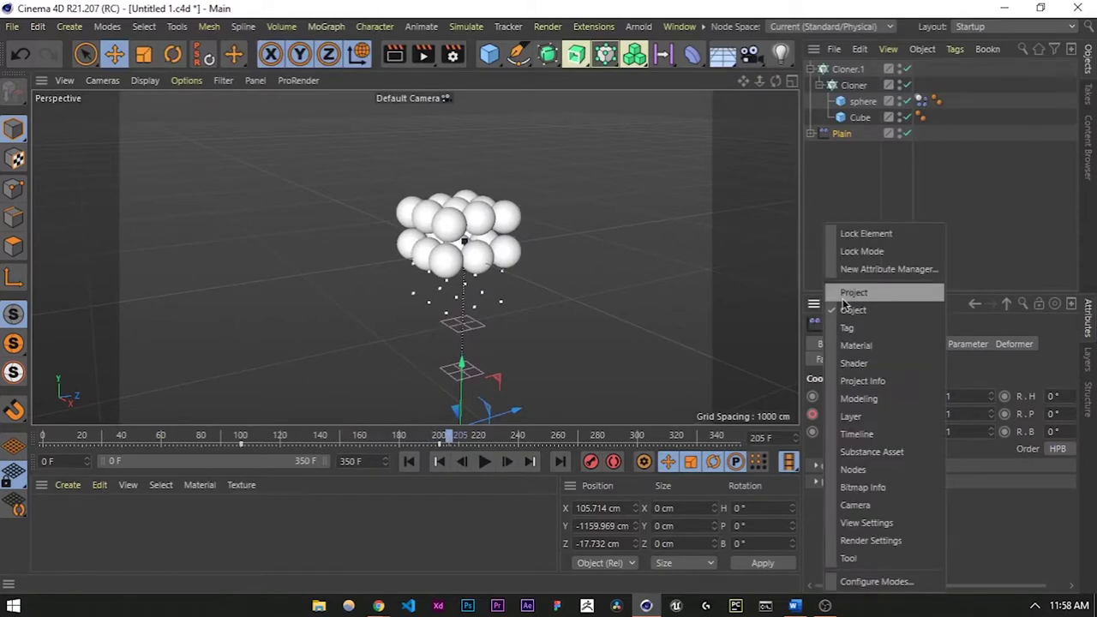
click(860, 294)
scroll(862, 476, down, 3)
scroll(863, 477, up, 3)
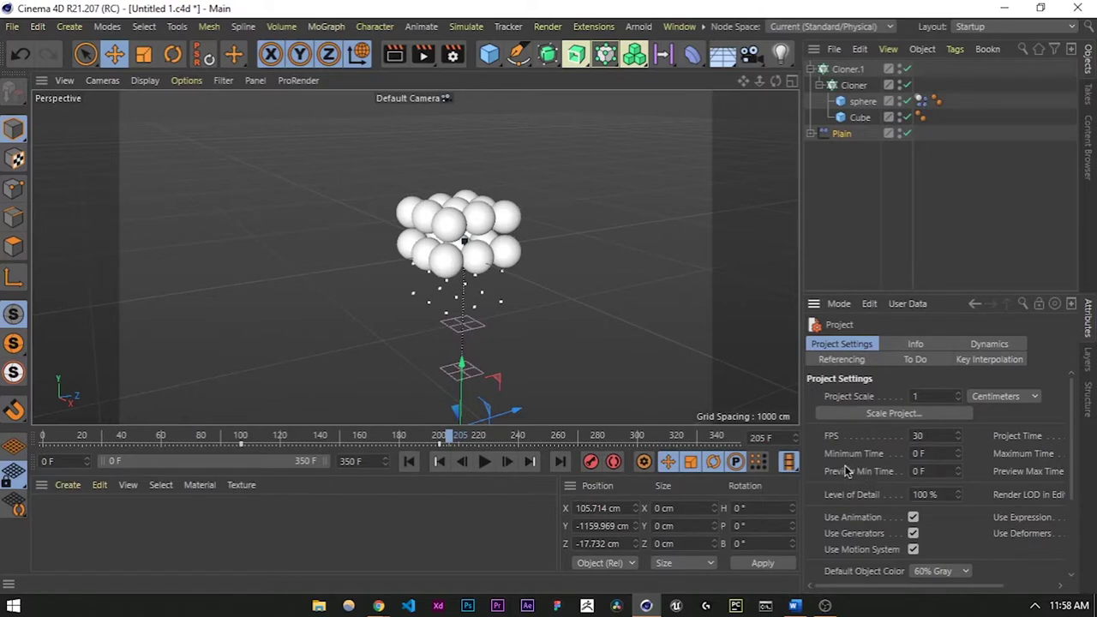
click(986, 345)
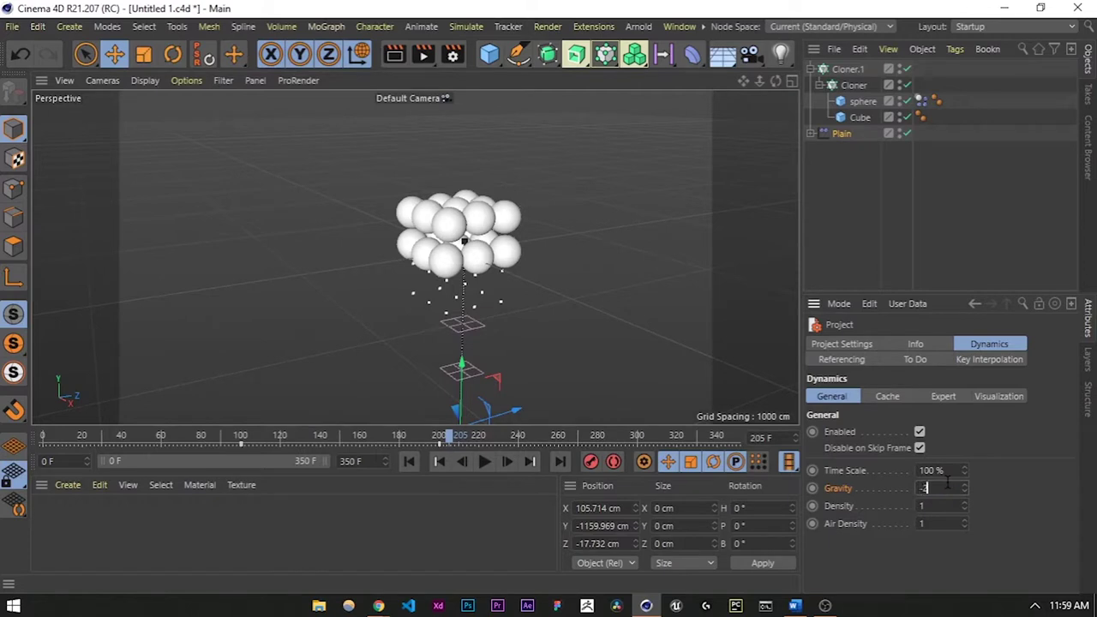
text(0)
key(Return)
Play back the simulation with the changed gravity and set the project's gravity to -500 cm.
click(485, 463)
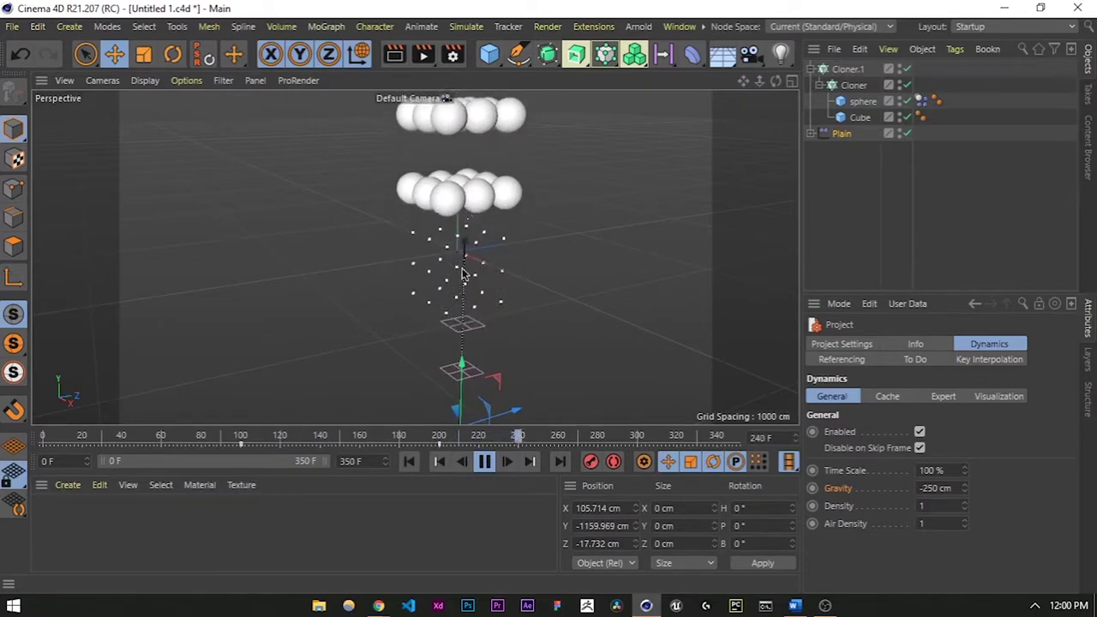
drag(402, 441, 227, 444)
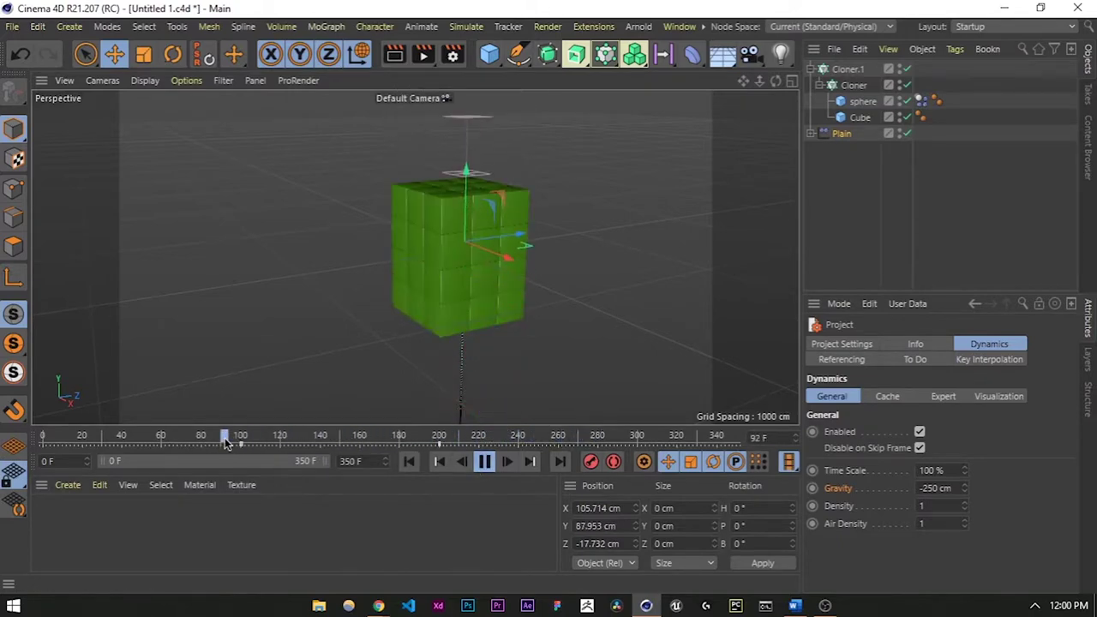
click(486, 463)
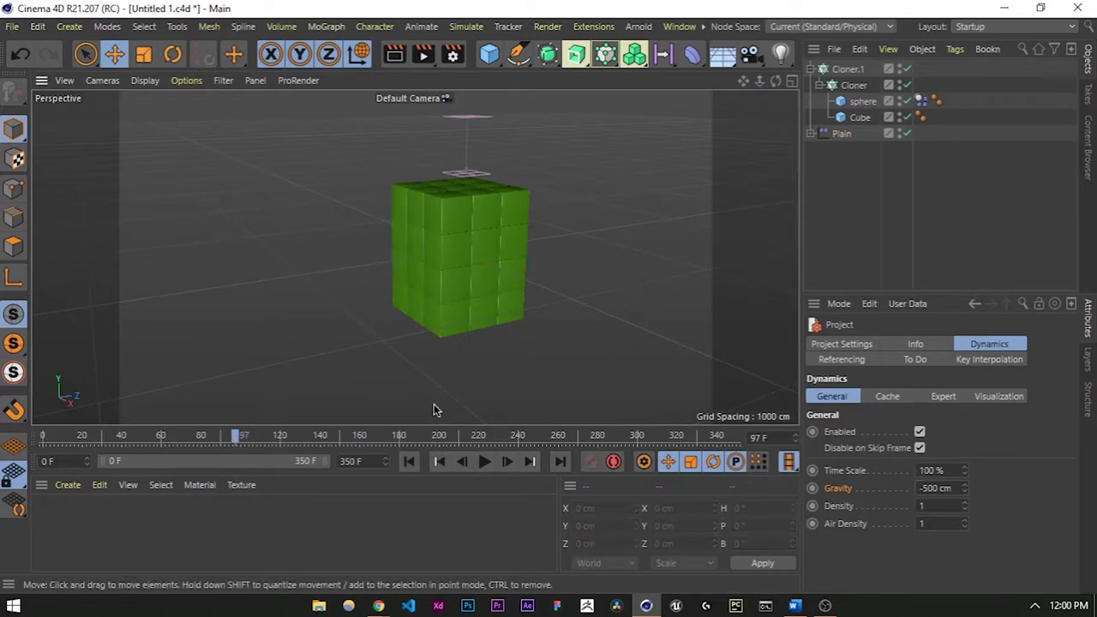
Play the simulation from about frame 97 and examine the spacing of the sphere layers at frame 194.
drag(225, 438, 247, 439)
click(484, 463)
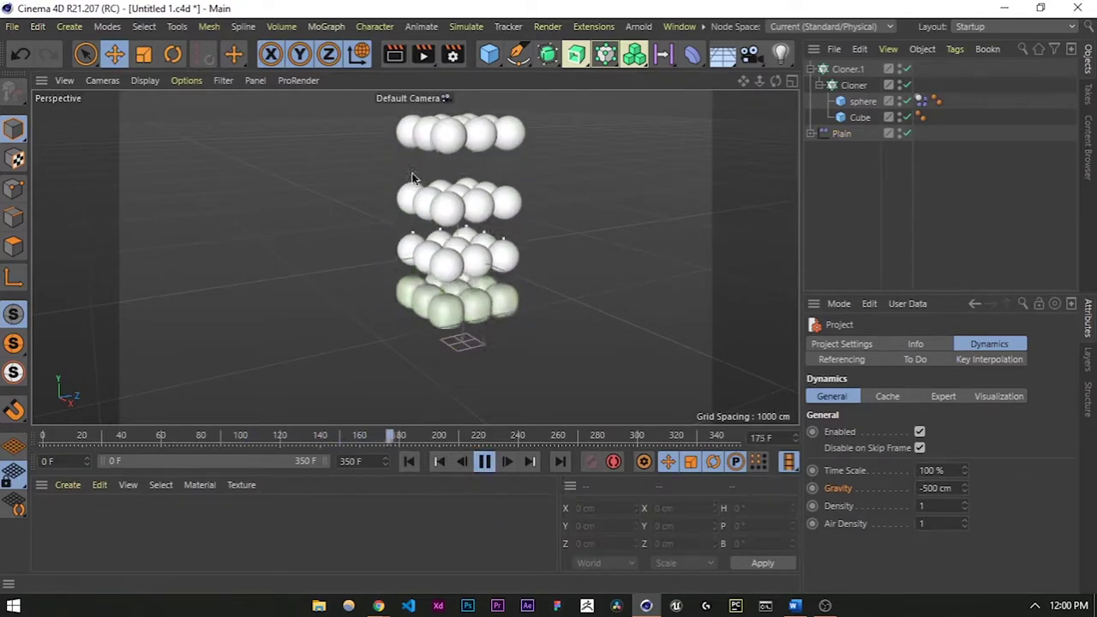
click(485, 462)
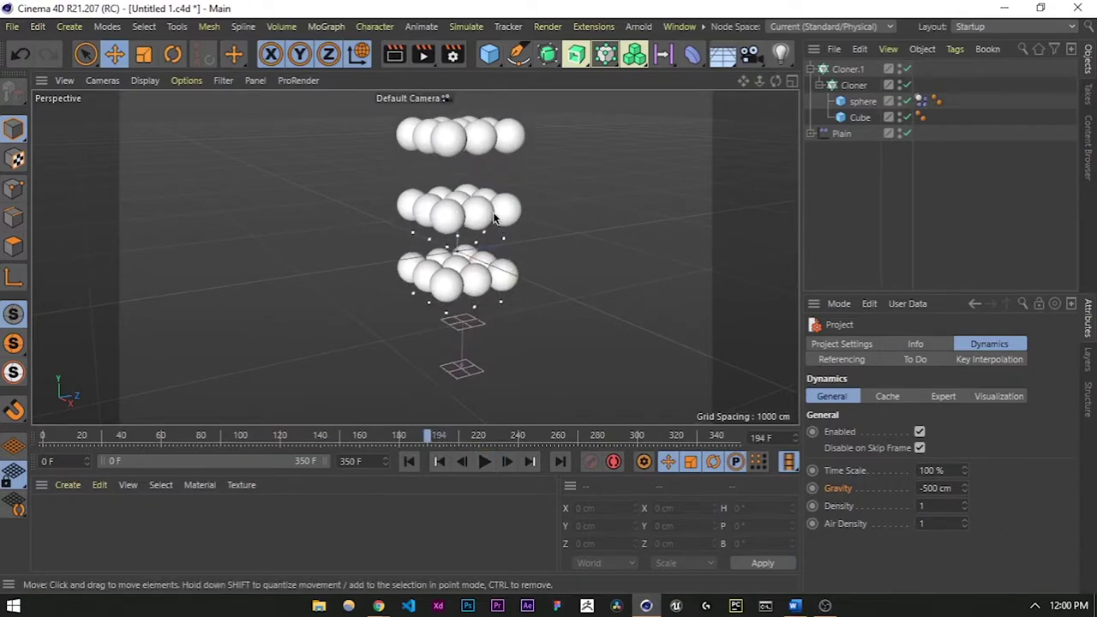
alt+drag(468, 193, 441, 214)
alt+drag(413, 254, 369, 194)
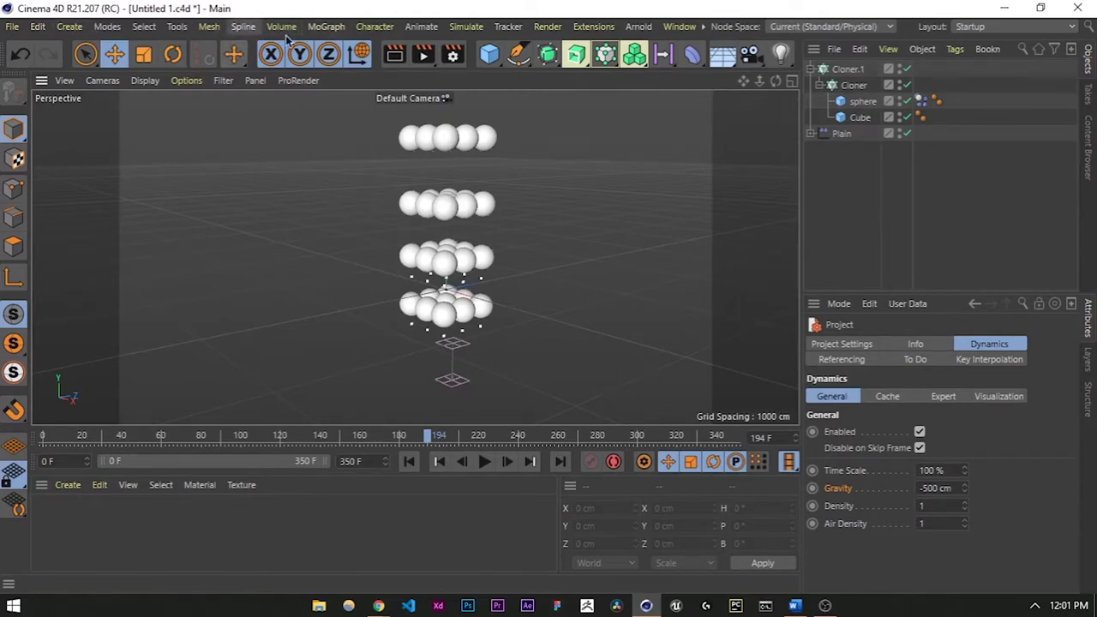
Add a Turbulence force object to the scene.
click(468, 27)
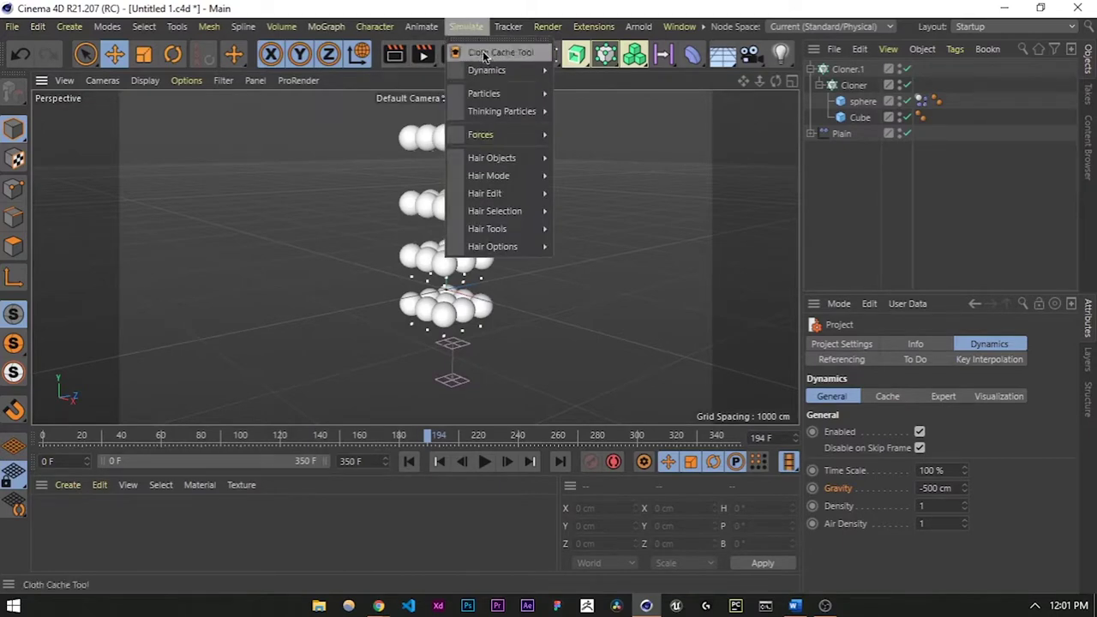
mouse_move(476, 157)
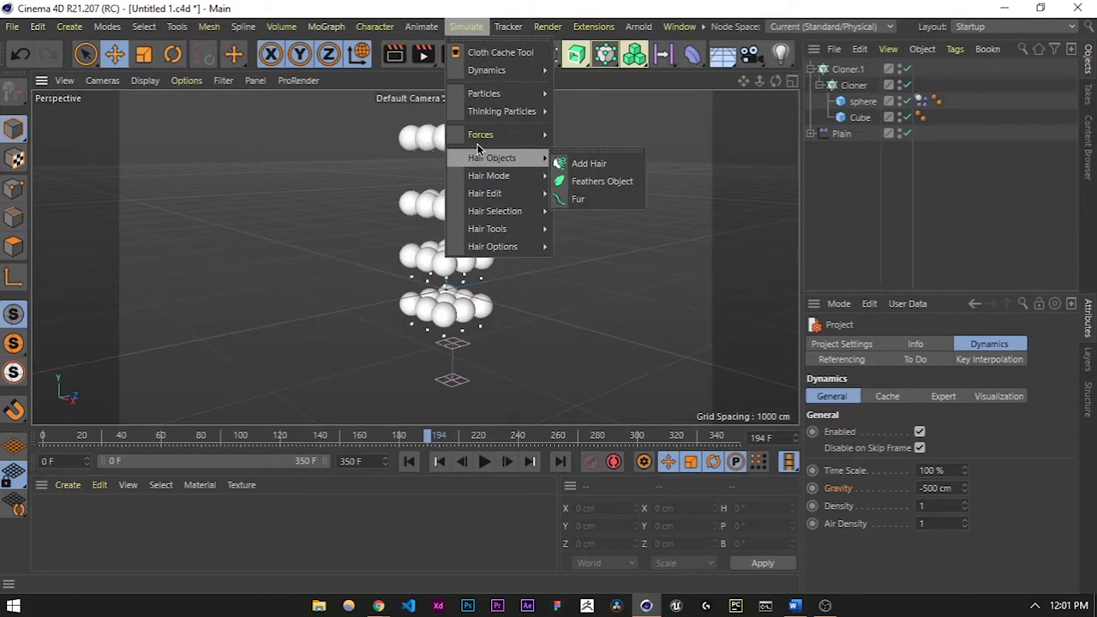
mouse_move(484, 97)
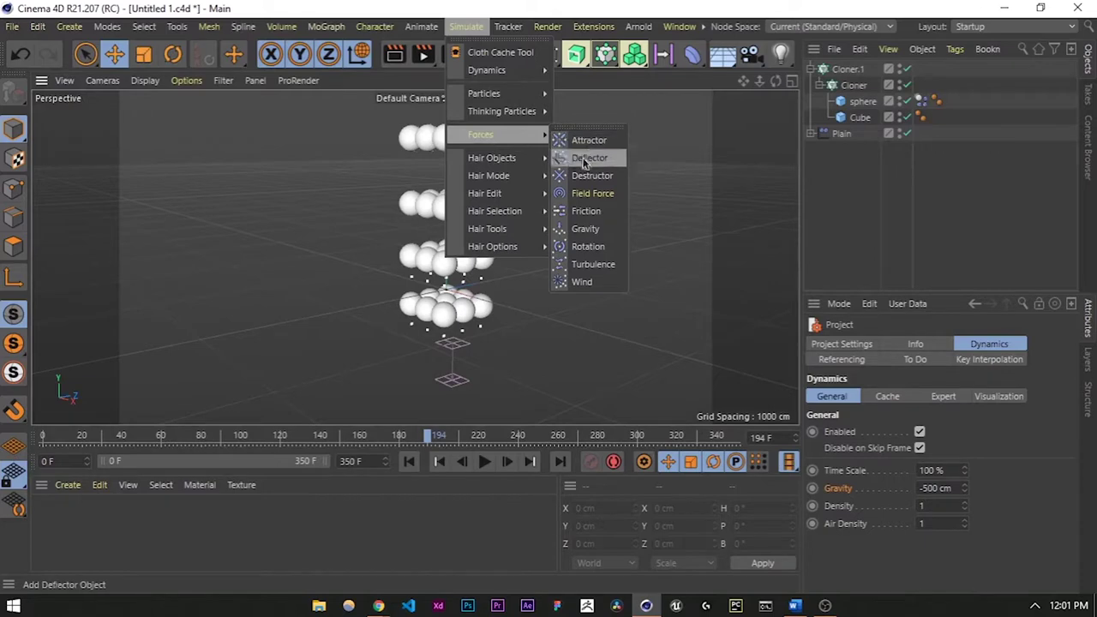
click(583, 267)
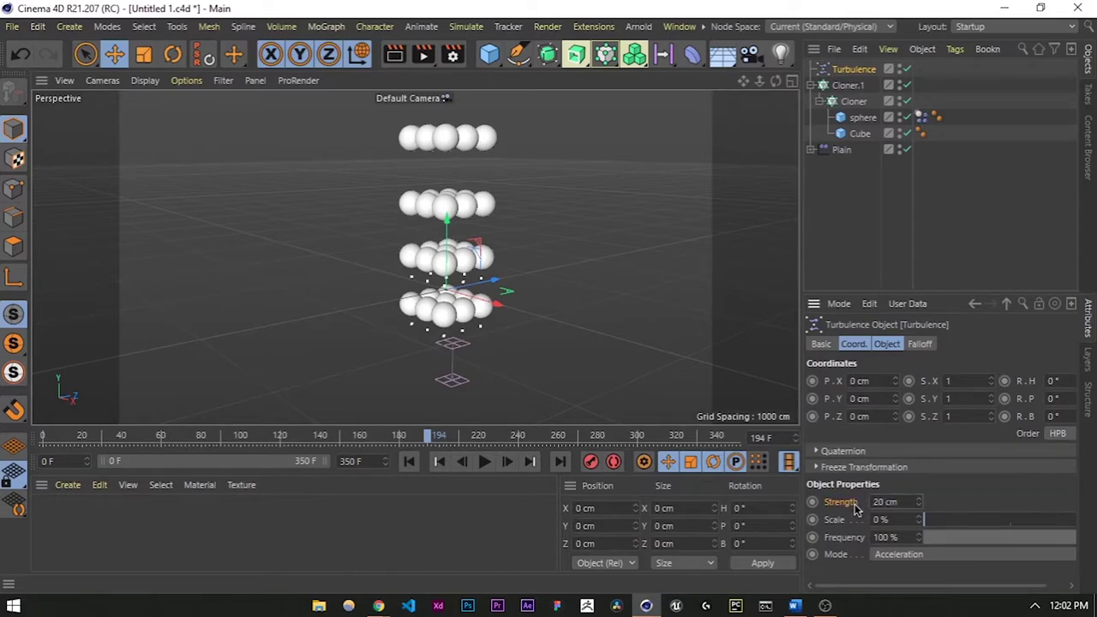
Play back the simulation with the turbulence, examine the spheres' scatter at frame 263 and set the turbulence strength to 50 cm.
click(276, 437)
click(485, 462)
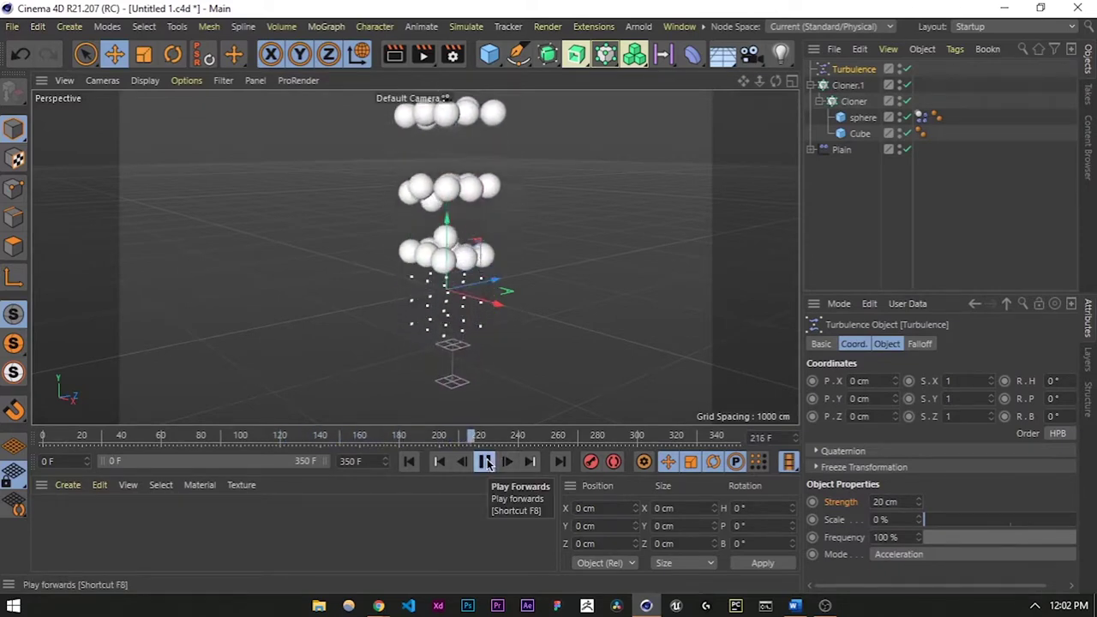
click(485, 461)
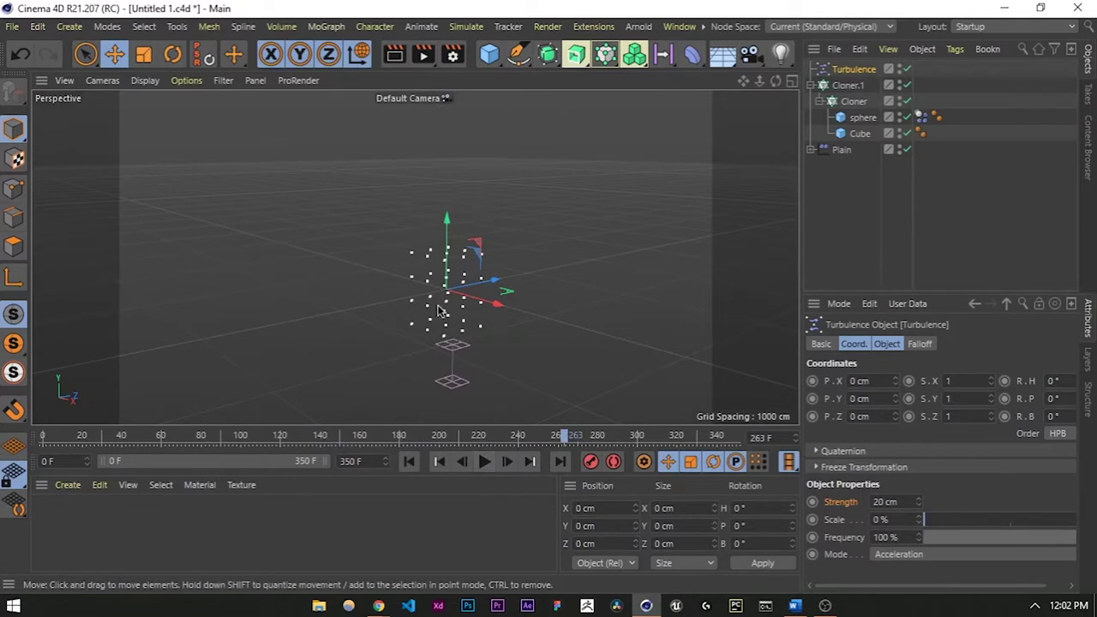
scroll(440, 388, down, 5)
scroll(421, 263, up, 4)
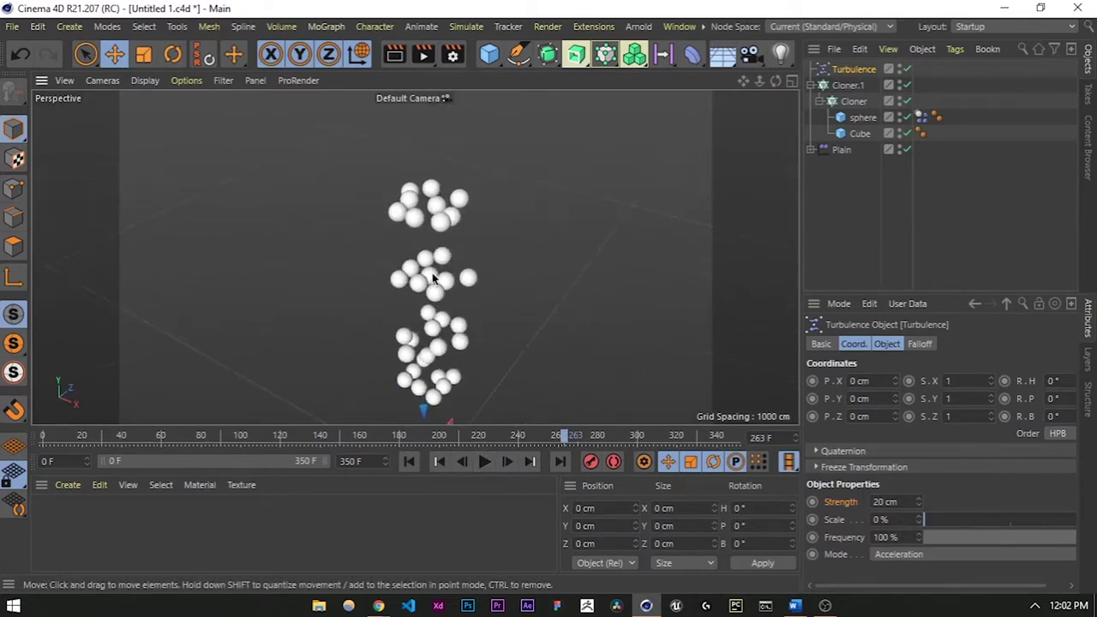
alt+middle_drag(422, 298, 434, 218)
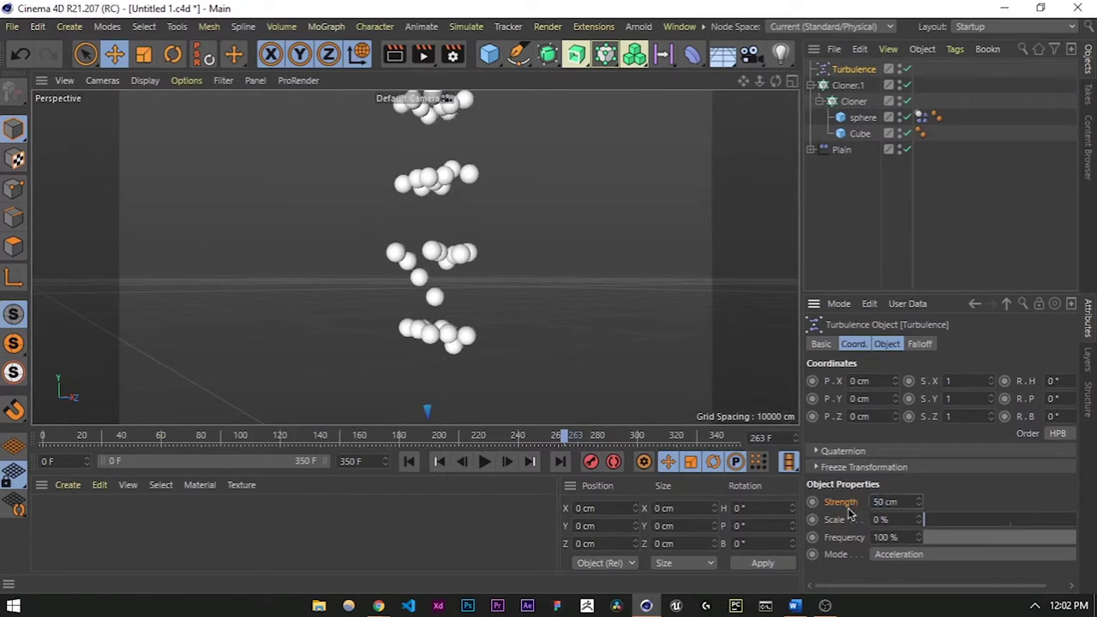
Replay the simulation from about frame 108 to frame 241 and set the turbulence strength to 100 cm.
scroll(471, 364, down, 2)
alt+middle_drag(467, 368, 459, 219)
drag(405, 438, 257, 435)
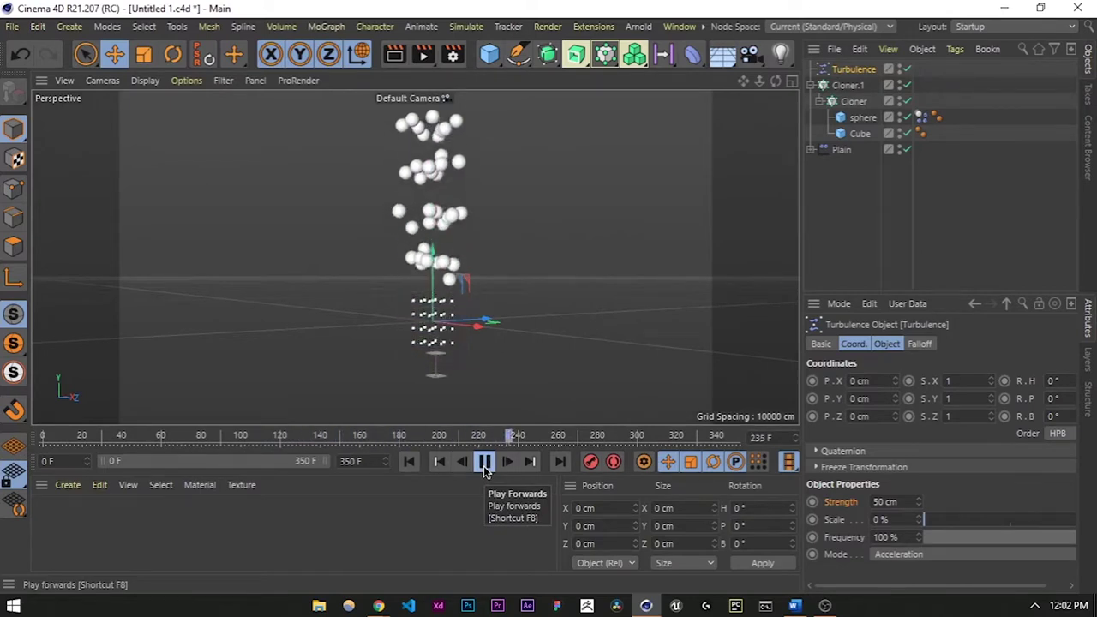
click(485, 463)
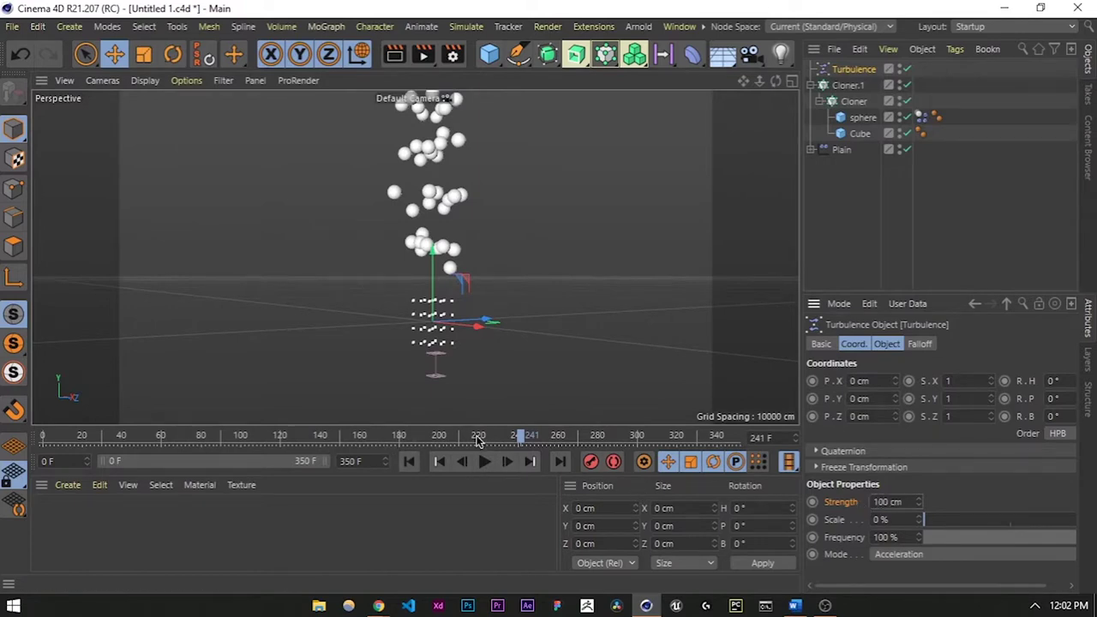
Play back the stronger turbulence up to frame 211 and set its strength to 60 cm.
drag(410, 437, 300, 443)
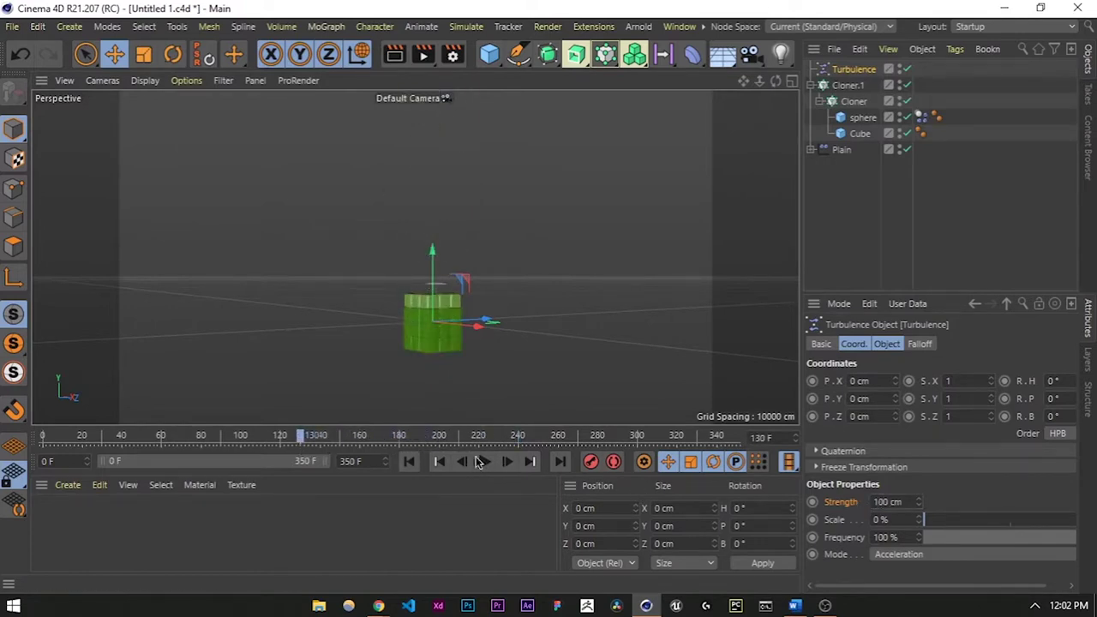
click(483, 462)
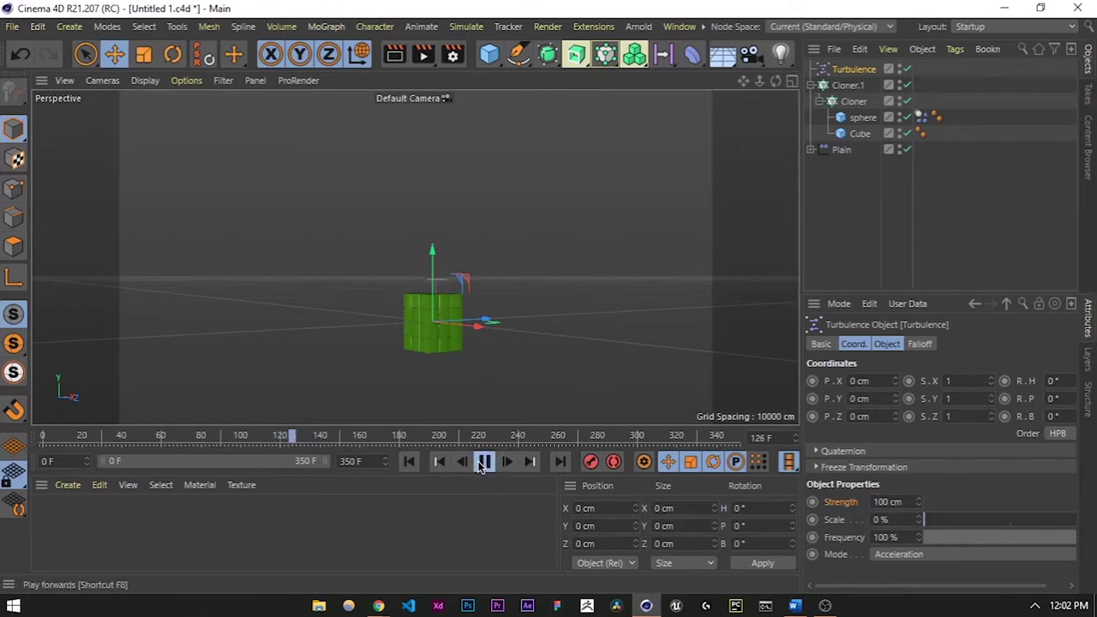
click(484, 462)
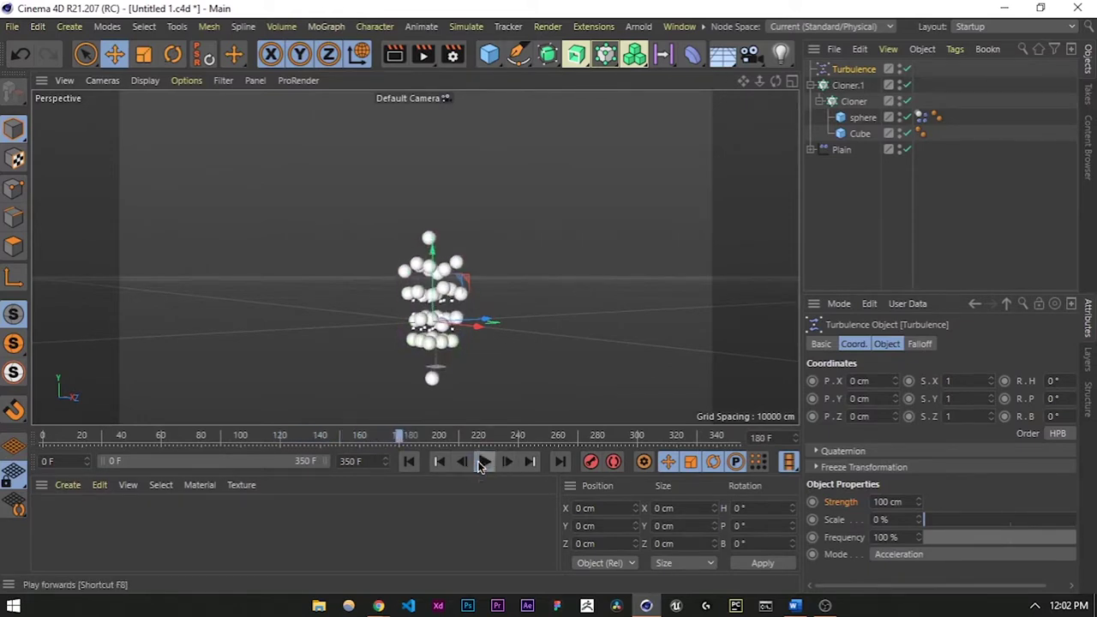
click(484, 462)
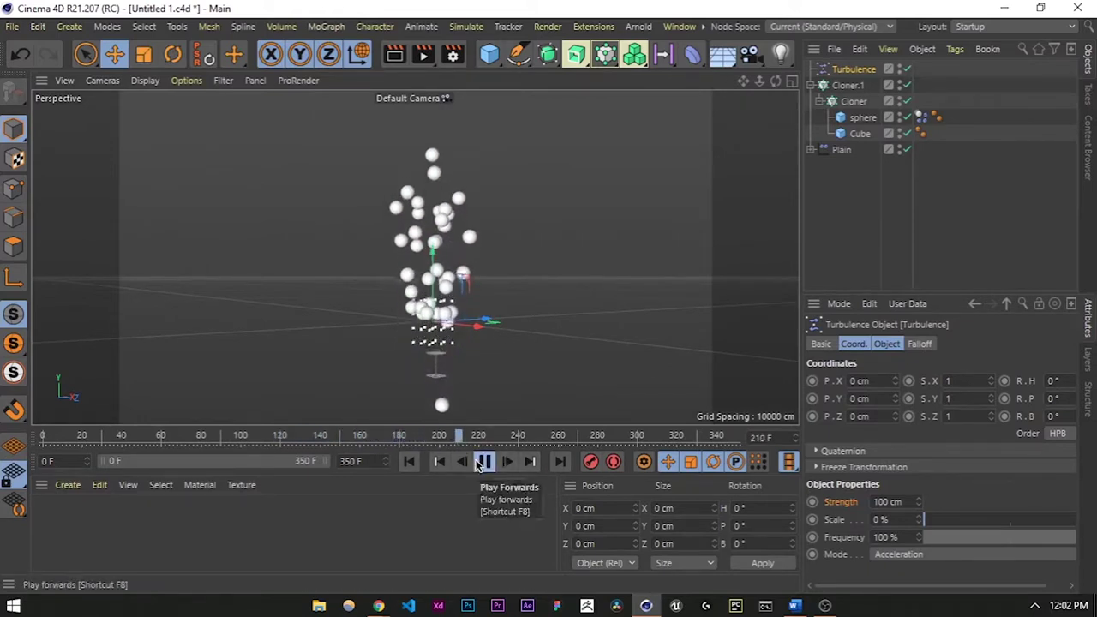
click(483, 462)
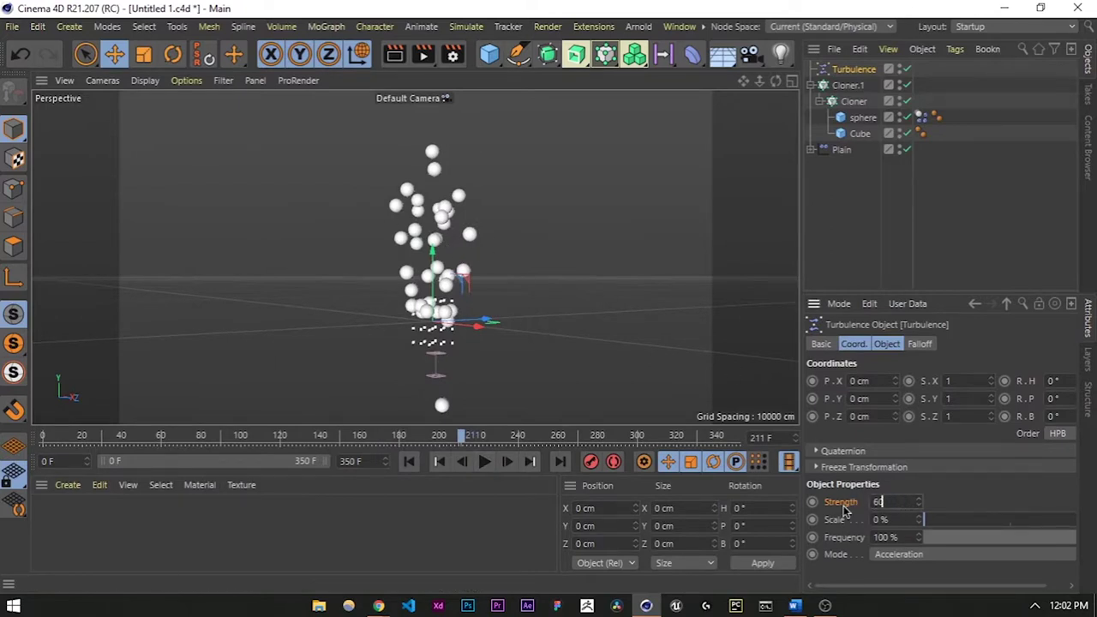
Play the simulation with the reduced turbulence strength and examine the scattered spheres and leftover cubes at frame 245.
click(271, 437)
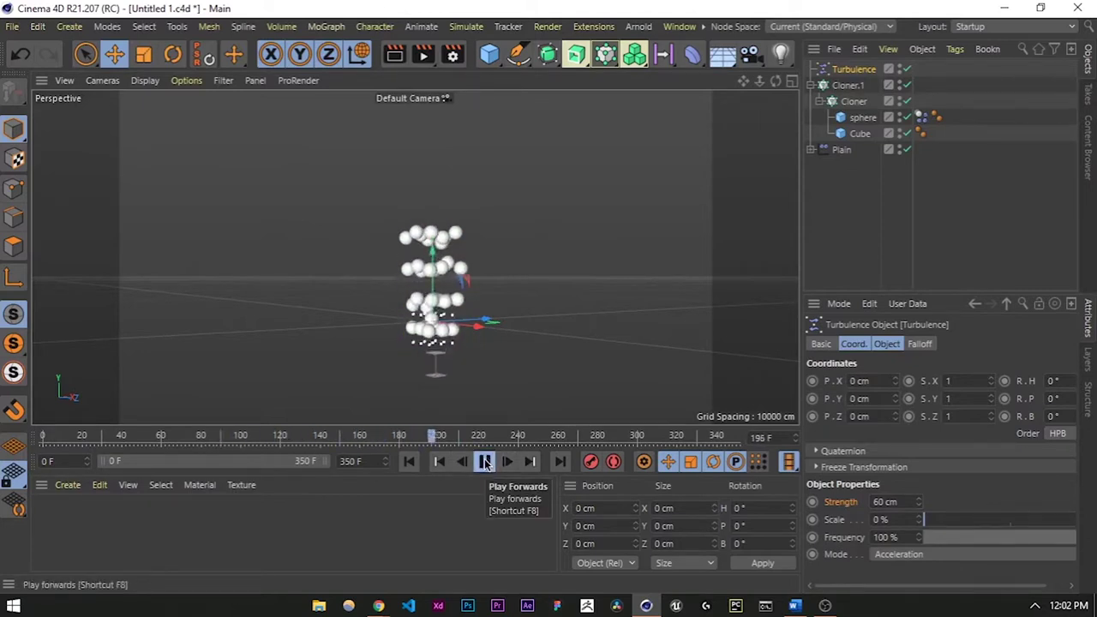
click(485, 462)
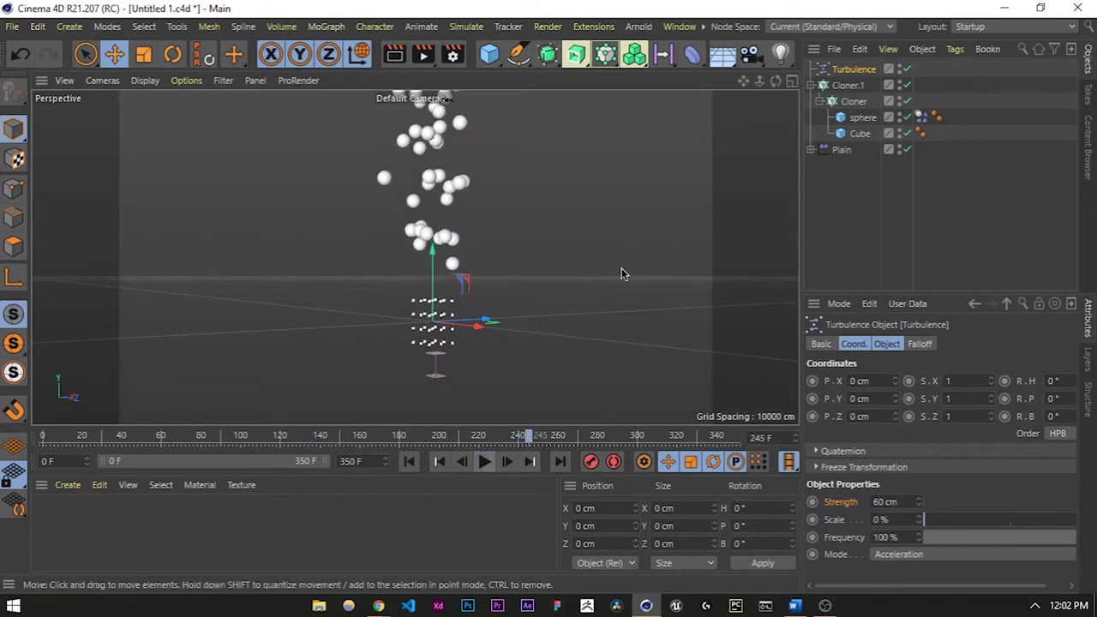
alt+drag(439, 220, 448, 259)
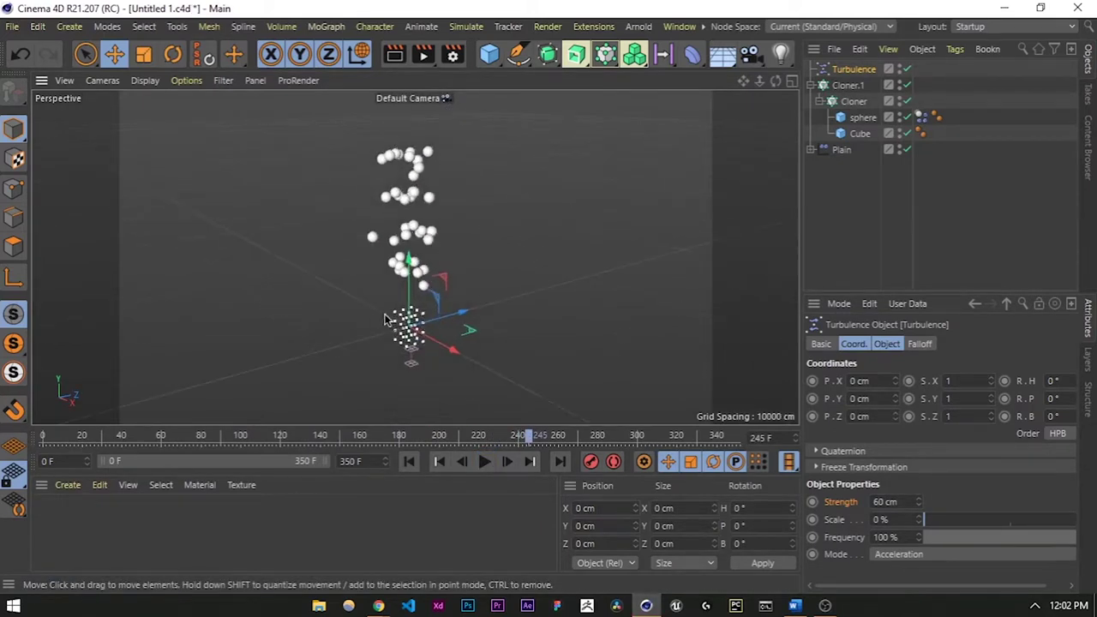
scroll(394, 313, up, 10)
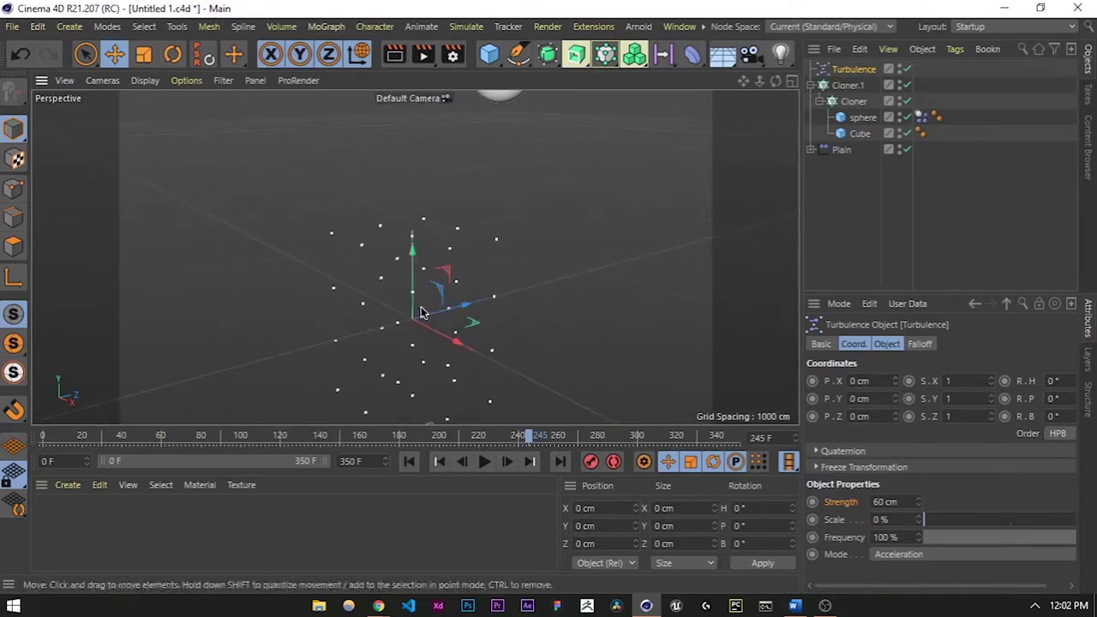
scroll(420, 313, down, 6)
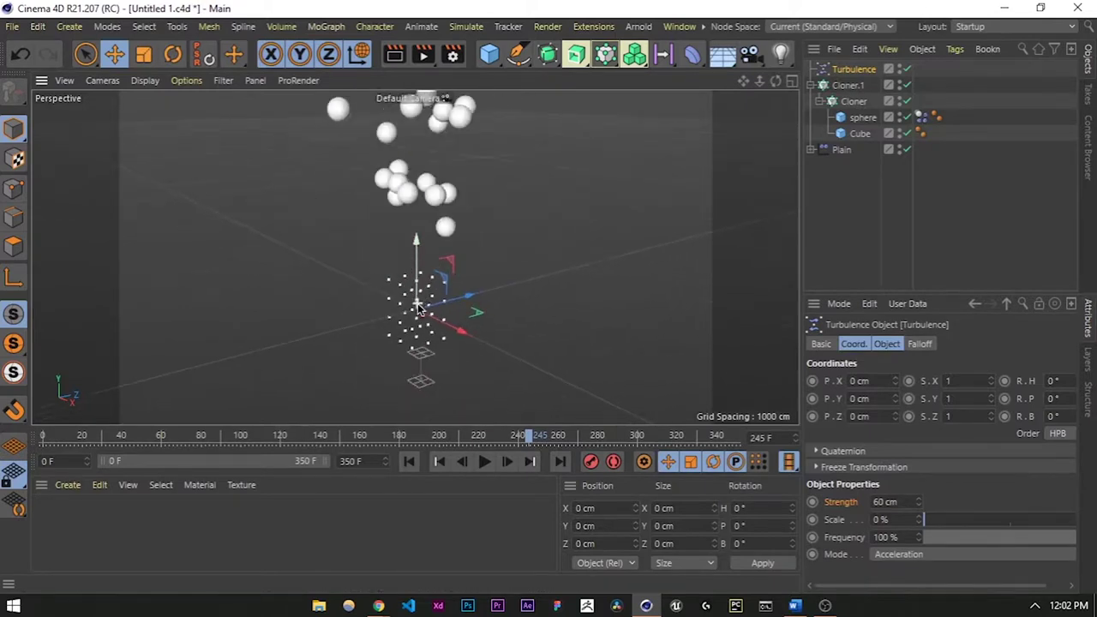
Set the turbulence's Scale to 100 % and its Strength to 50 cm, and save the project.
click(236, 438)
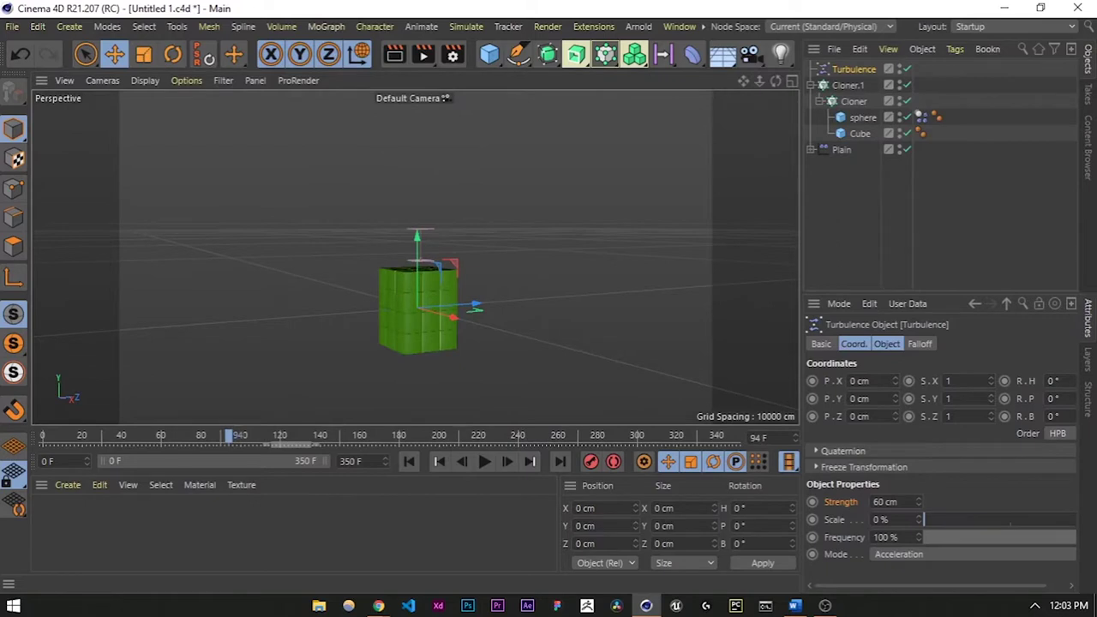
drag(229, 437, 265, 437)
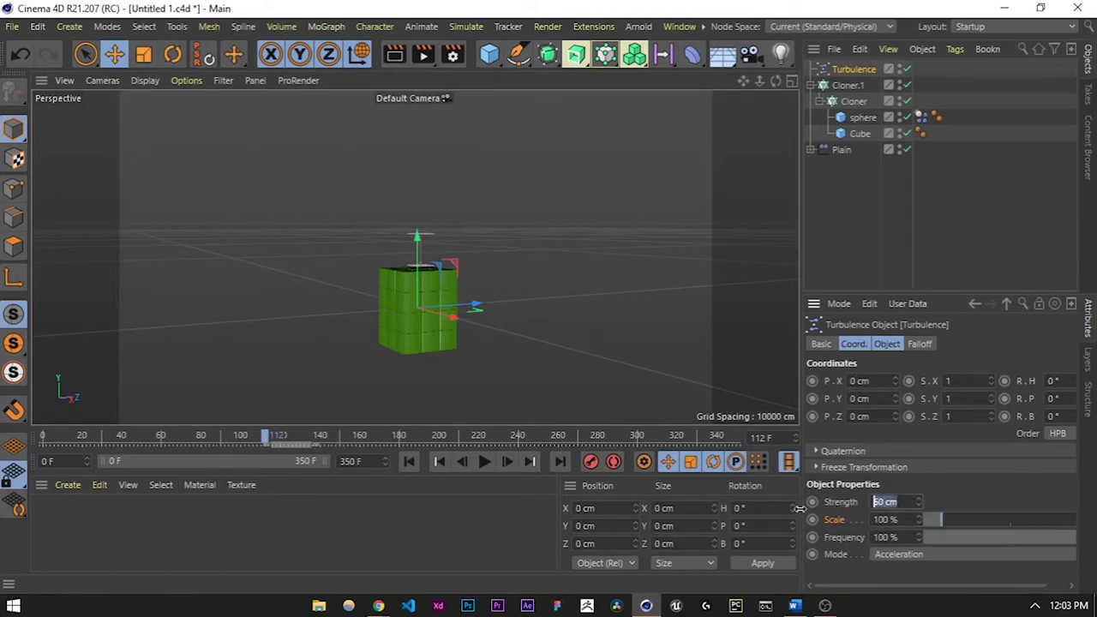
key(ctrl+s)
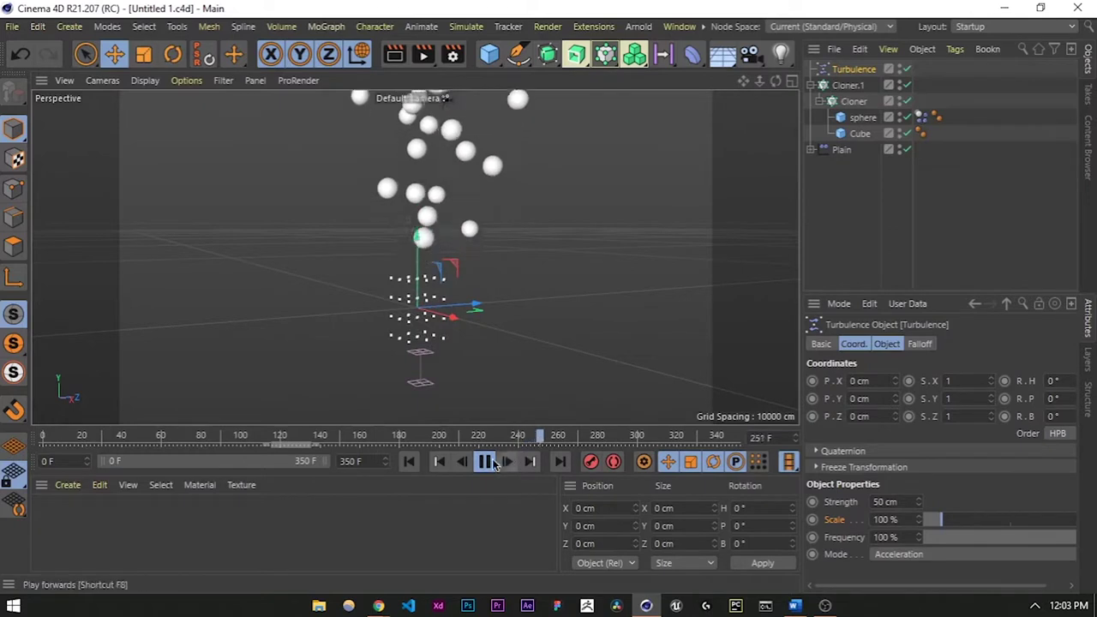
Review the simulation with the scaled turbulence and return the timeline to frame 117.
key(F8)
drag(269, 439, 518, 420)
drag(403, 436, 285, 436)
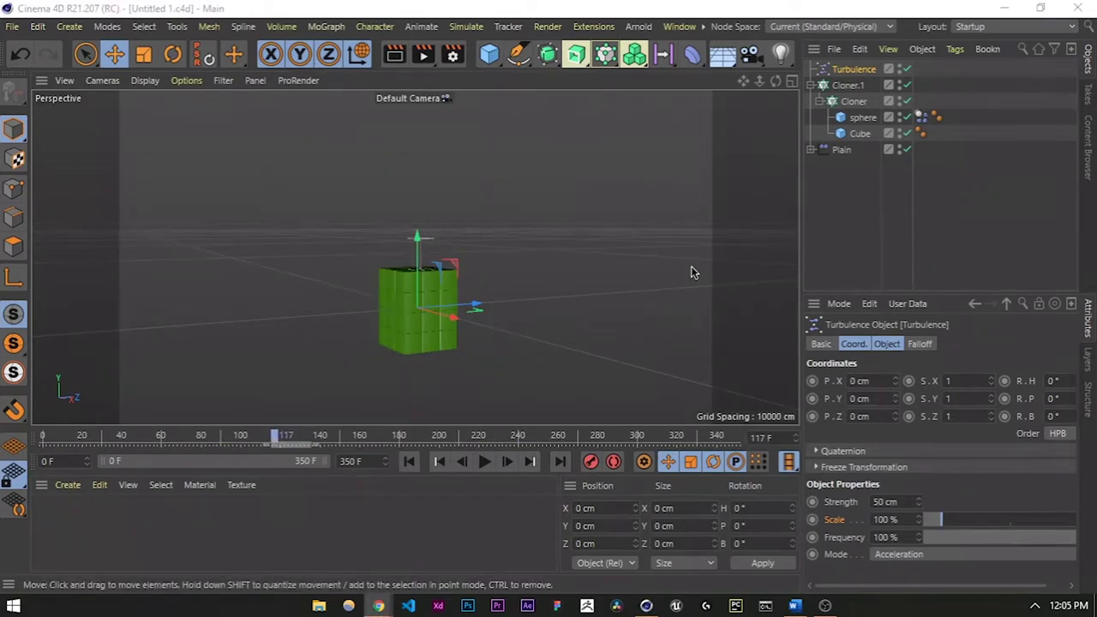
Add a Plane primitive to the scene as a floor for the cube grid.
click(549, 225)
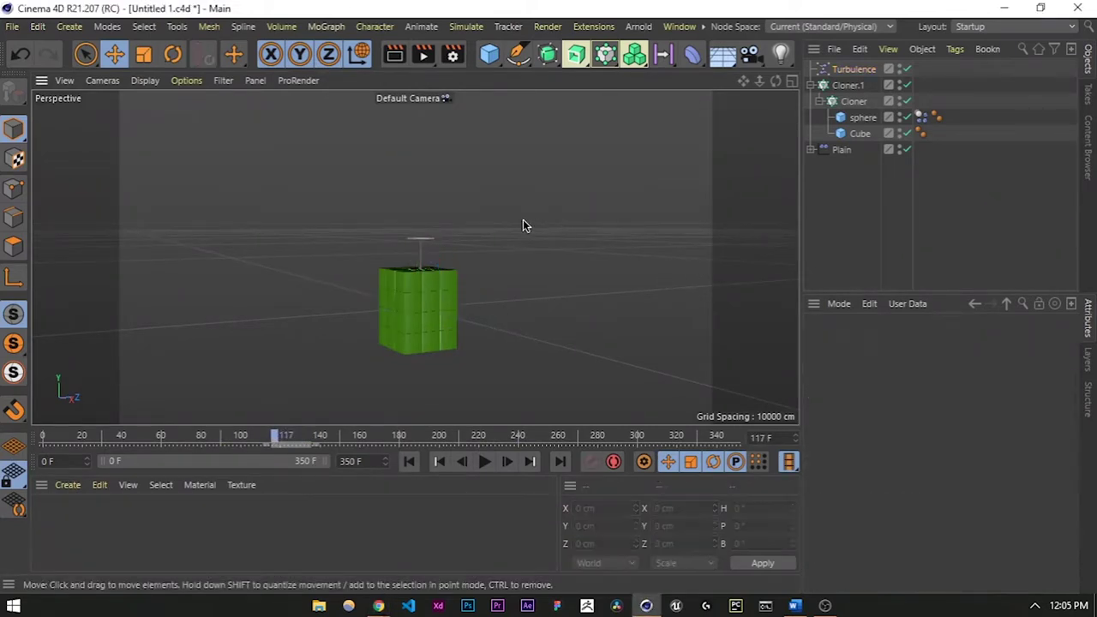
key(space)
key(space)
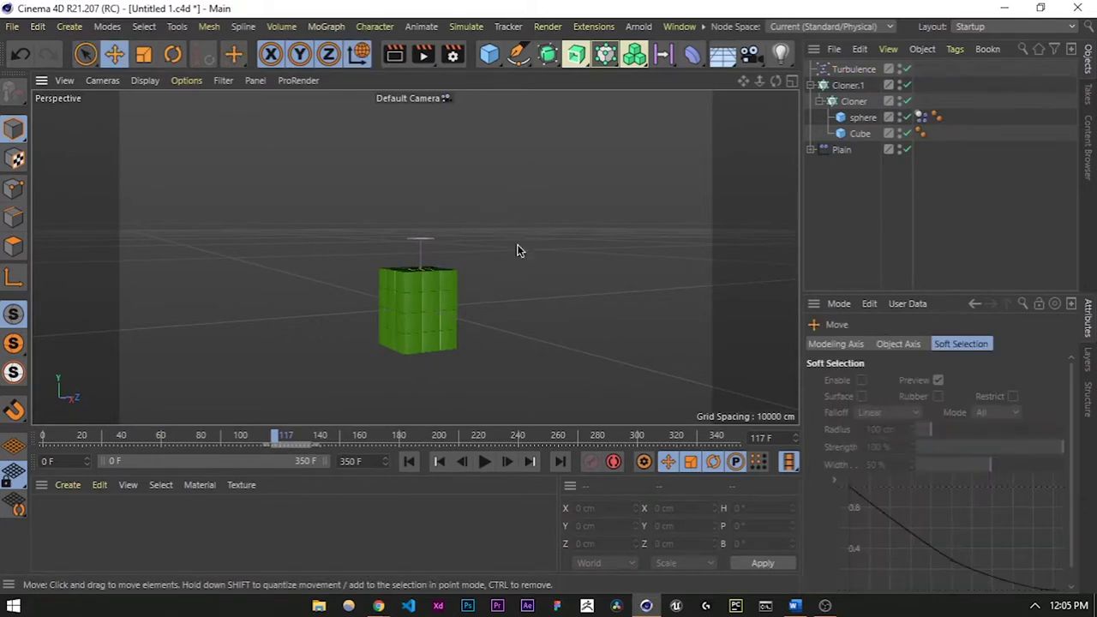
alt+drag(517, 250, 497, 343)
drag(486, 56, 630, 106)
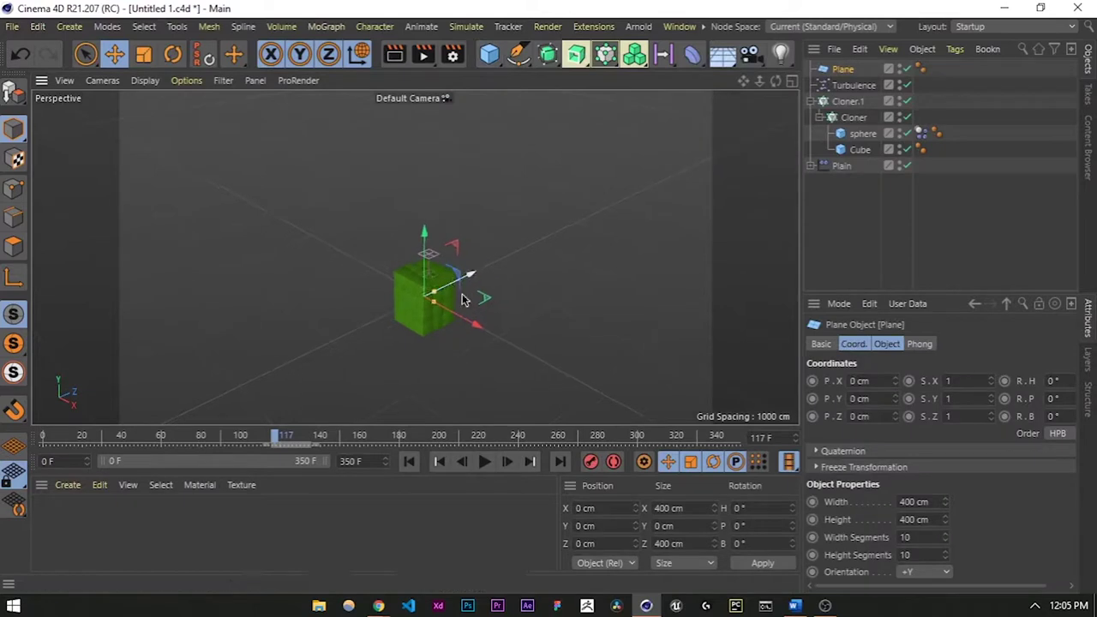
Scale the plane up uniformly to about 5600 cm in width and height.
key(t)
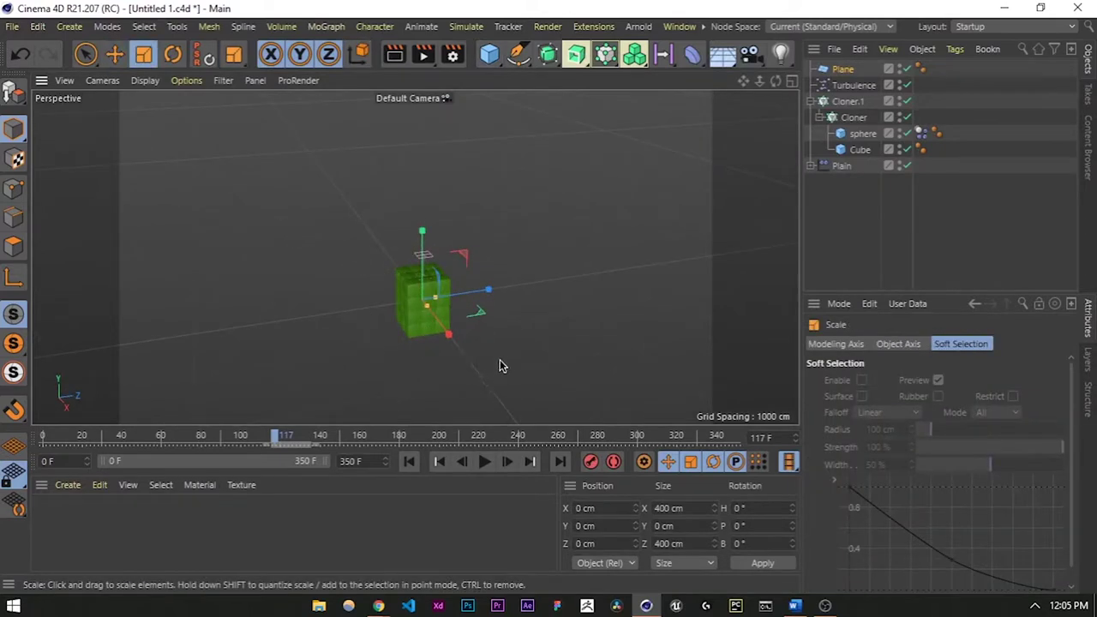
drag(513, 355, 865, 234)
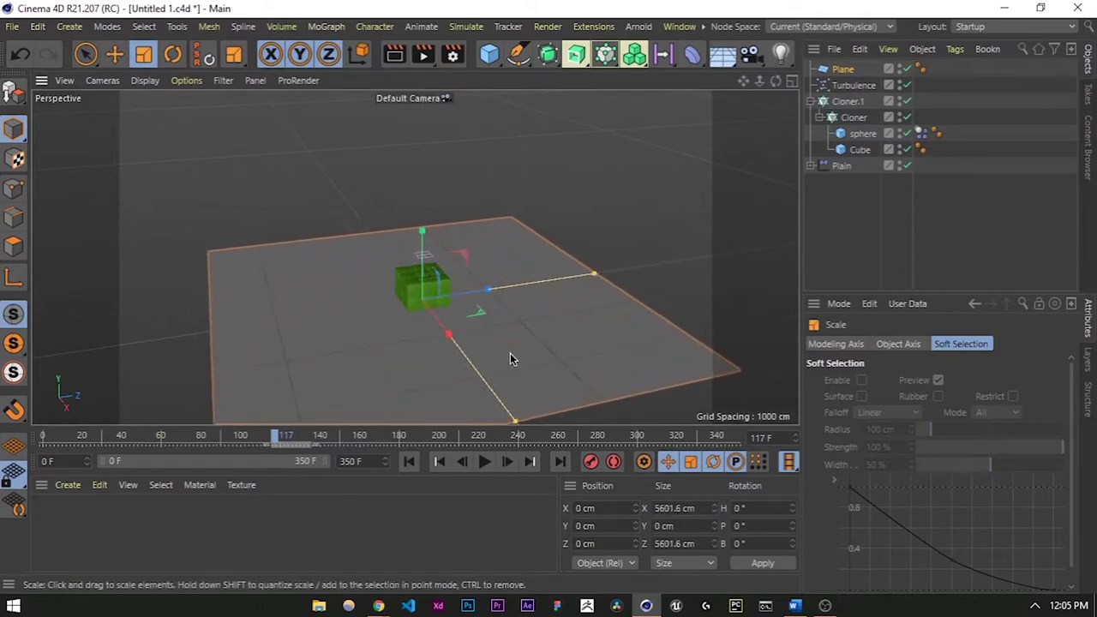
click(906, 194)
scroll(464, 323, up, 1)
scroll(464, 282, up, 4)
alt+drag(466, 282, 502, 313)
scroll(501, 313, down, 2)
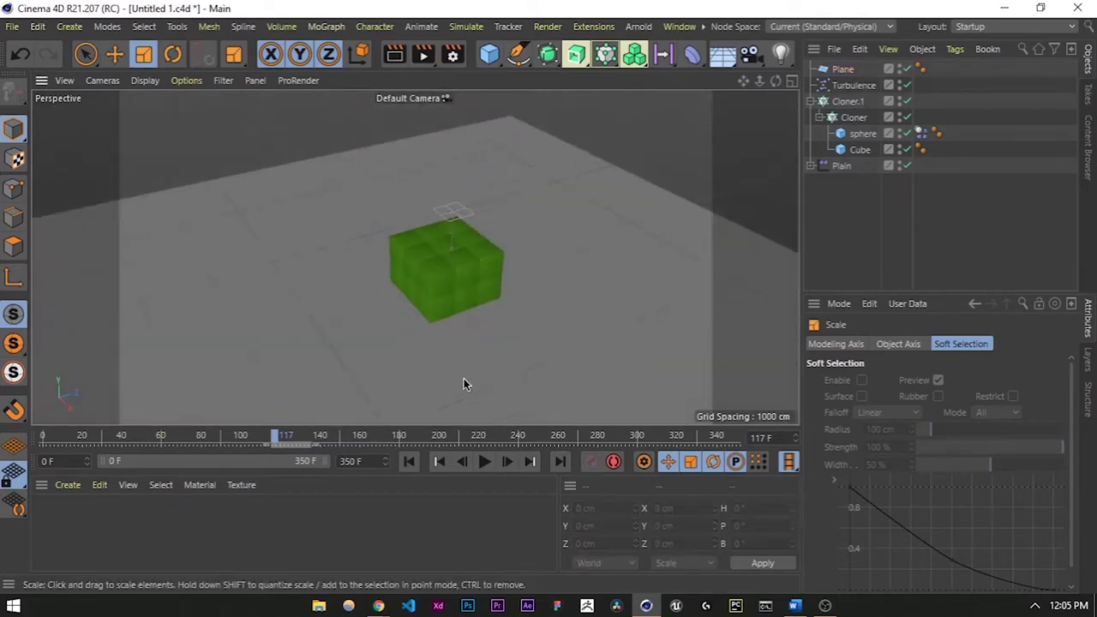
scroll(454, 362, down, 2)
scroll(420, 319, down, 3)
Enlarge the plane further to about 12870 cm in width and height.
click(460, 326)
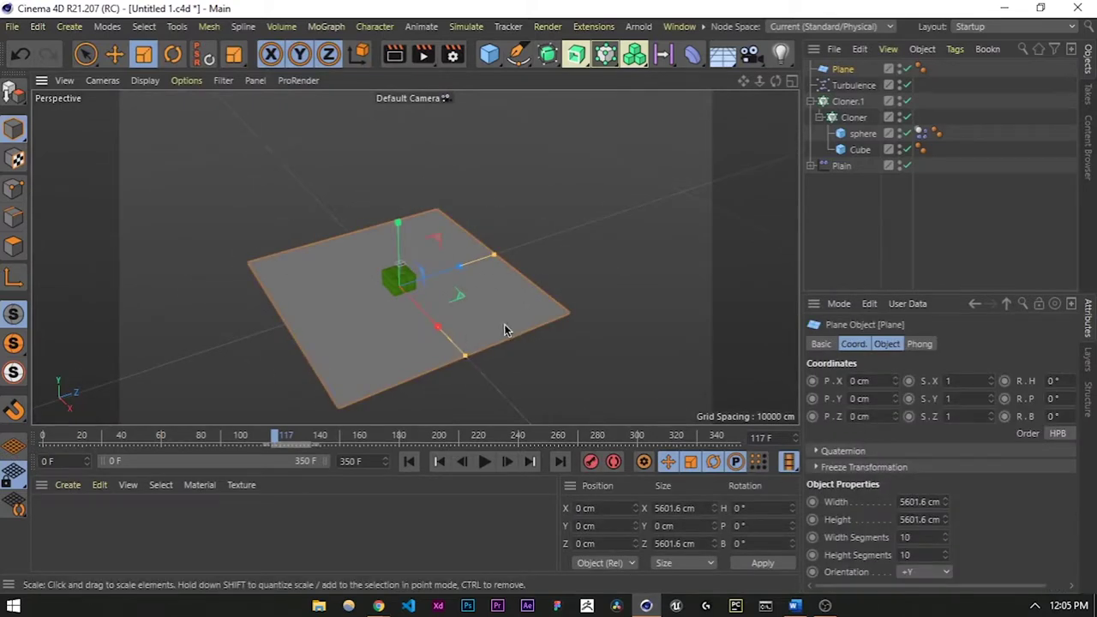
key(t)
drag(578, 354, 710, 286)
click(710, 284)
scroll(387, 290, up, 8)
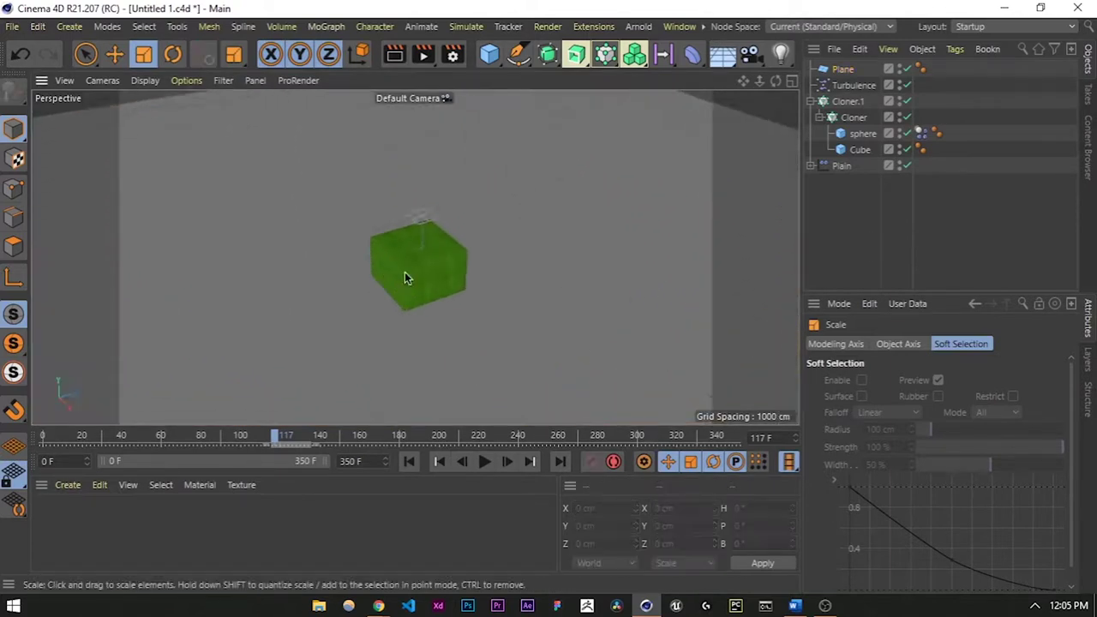
scroll(370, 310, up, 2)
scroll(320, 314, down, 3)
mouse_move(340, 326)
alt+mouse_down()
mouse_move(415, 270)
mouse_move(357, 324)
alt+mouse_up()
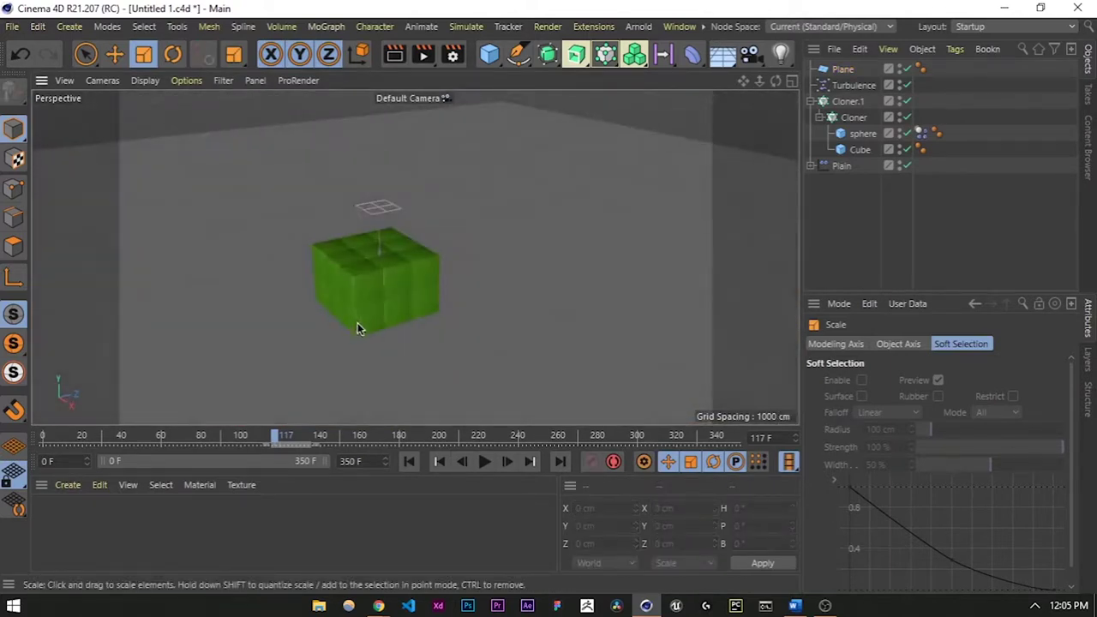
alt+middle_drag(357, 323, 421, 301)
alt+drag(416, 304, 425, 326)
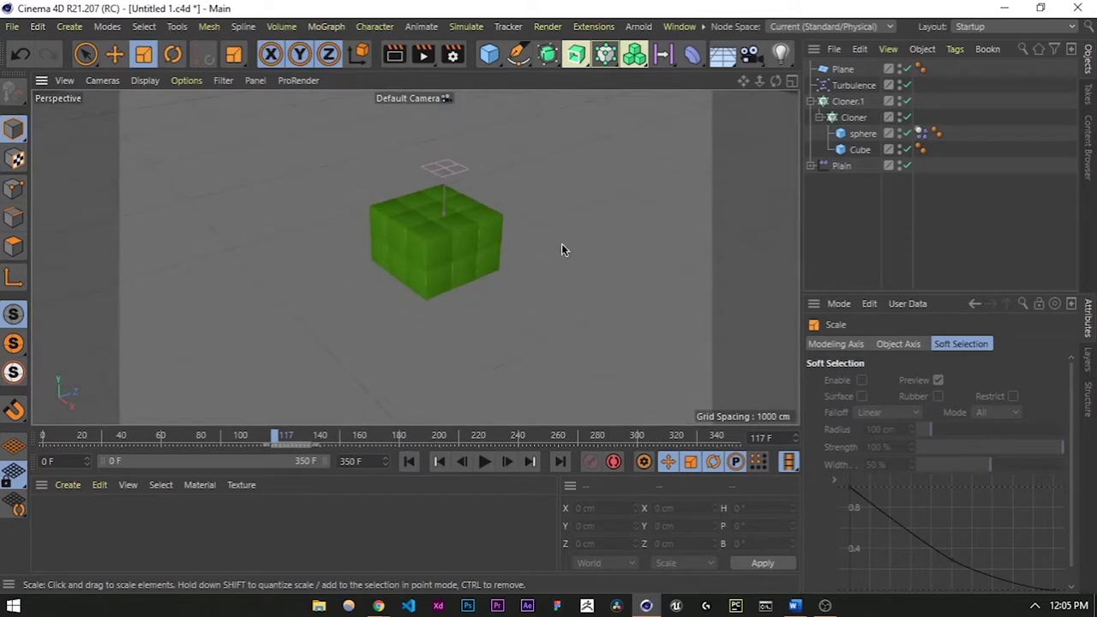
Lower the plane along Y to about -408 cm and show the scene in the maximized Right view.
click(643, 238)
key(e)
drag(436, 213, 442, 259)
middle_click(446, 253)
middle_click(299, 318)
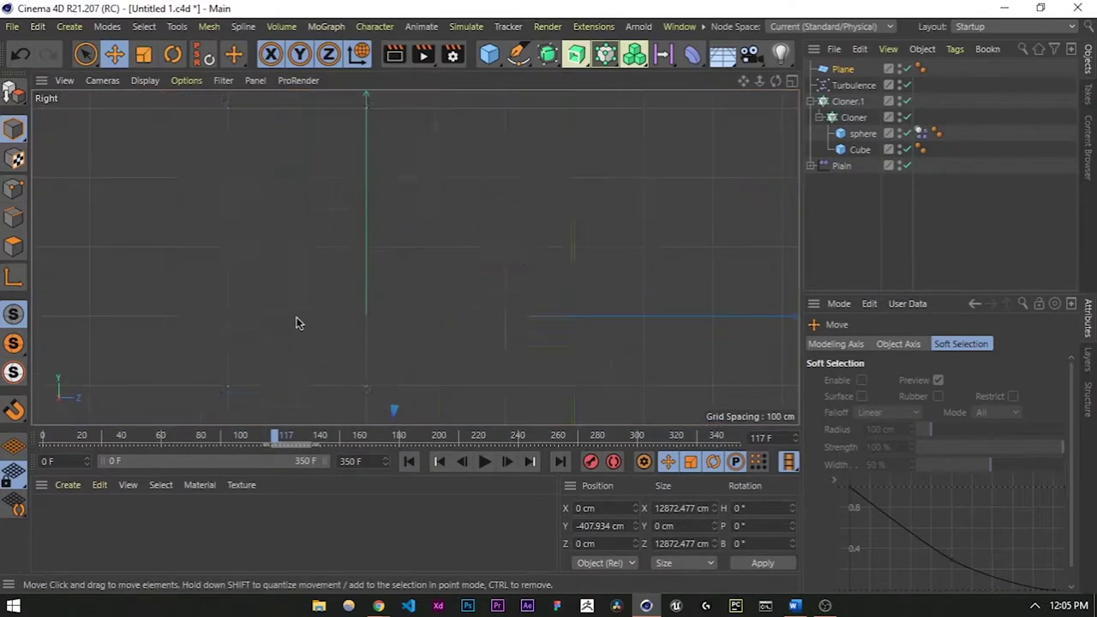
Raise the floor plane along Y to about -400.6 cm so it nearly meets the underside of the cubes in the Right view.
scroll(258, 285, down, 11)
alt+middle_drag(251, 324, 331, 285)
scroll(331, 285, up, 1)
scroll(330, 284, up, 10)
scroll(410, 320, up, 3)
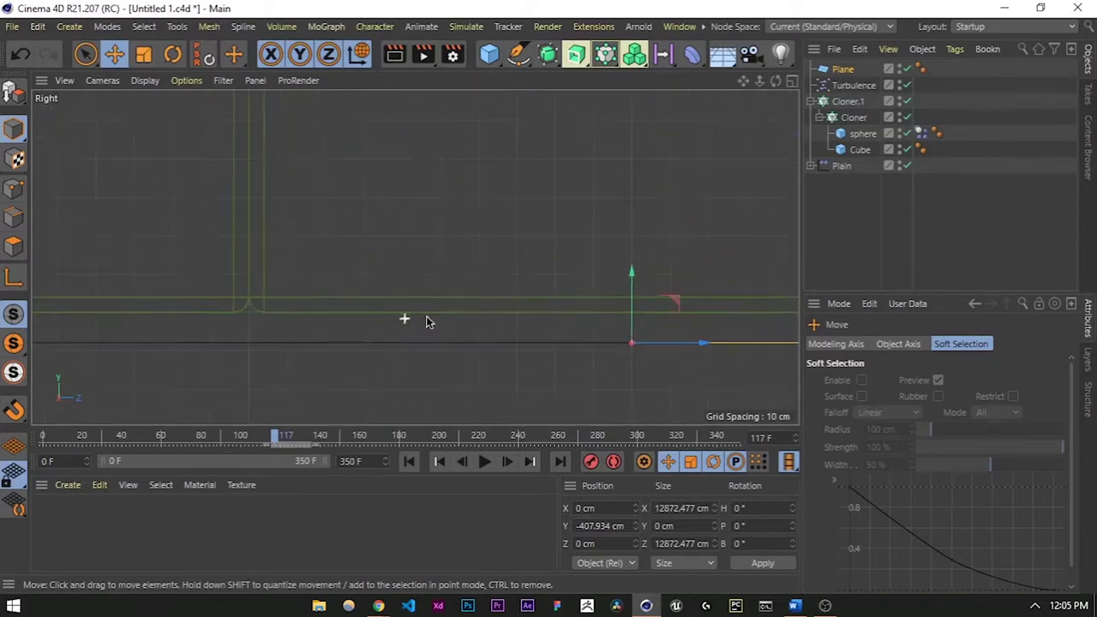
drag(632, 295, 632, 264)
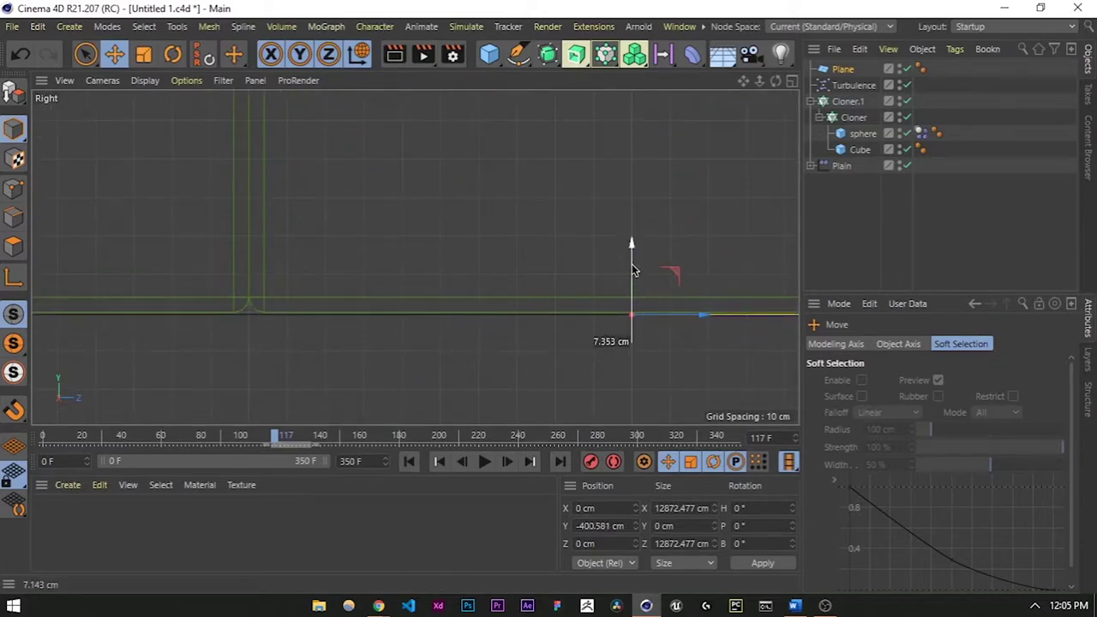
Fine-tune the plane's Y position to about -400.2 cm and return to the maximized Perspective view.
scroll(613, 322, up, 3)
scroll(613, 322, up, 4)
drag(721, 259, 720, 248)
key(F5)
key(F1)
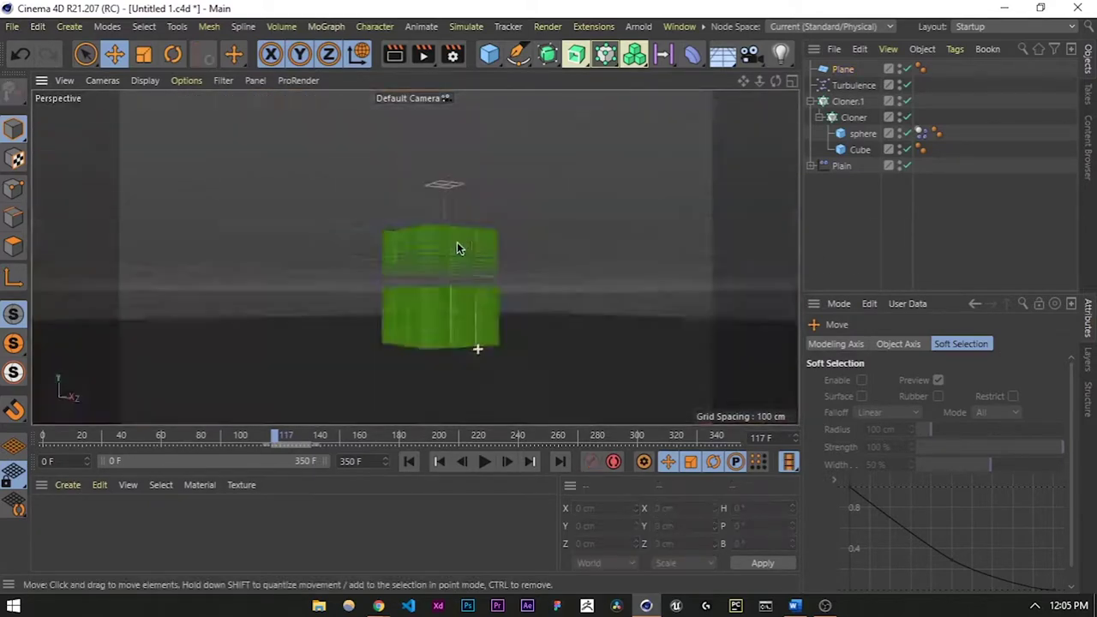
alt+drag(457, 242, 444, 293)
scroll(450, 324, down, 8)
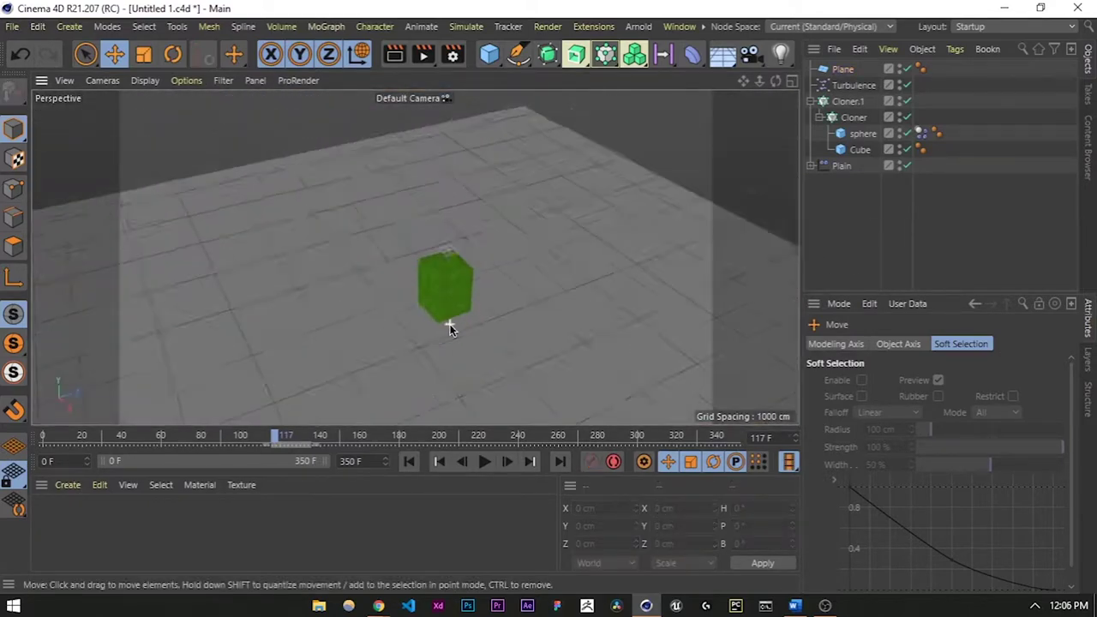
scroll(453, 345, up, 10)
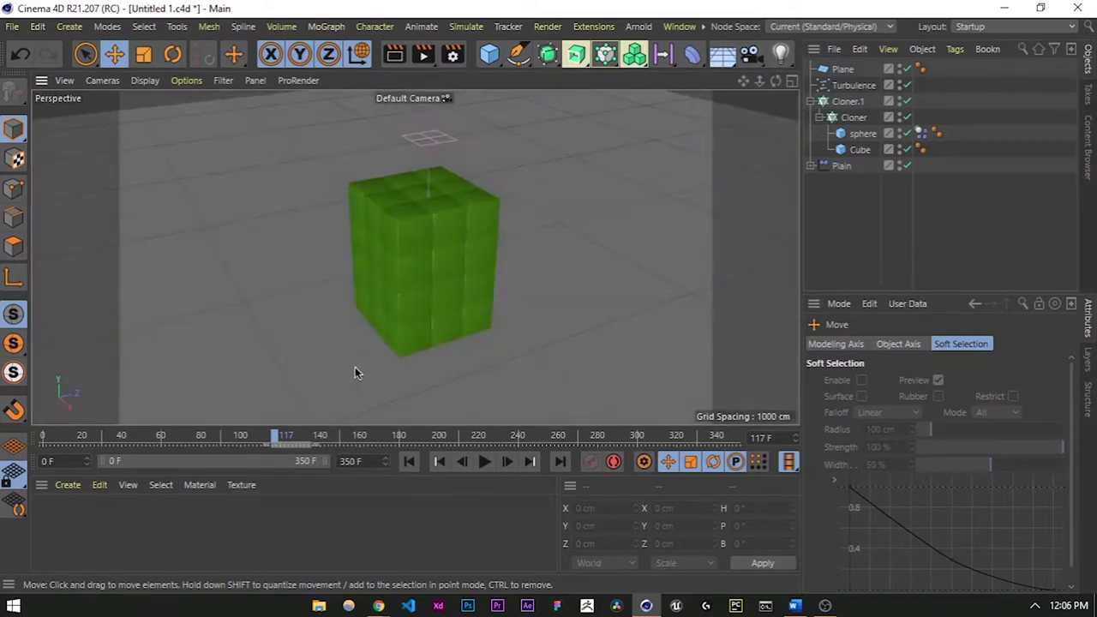
alt+drag(356, 369, 456, 347)
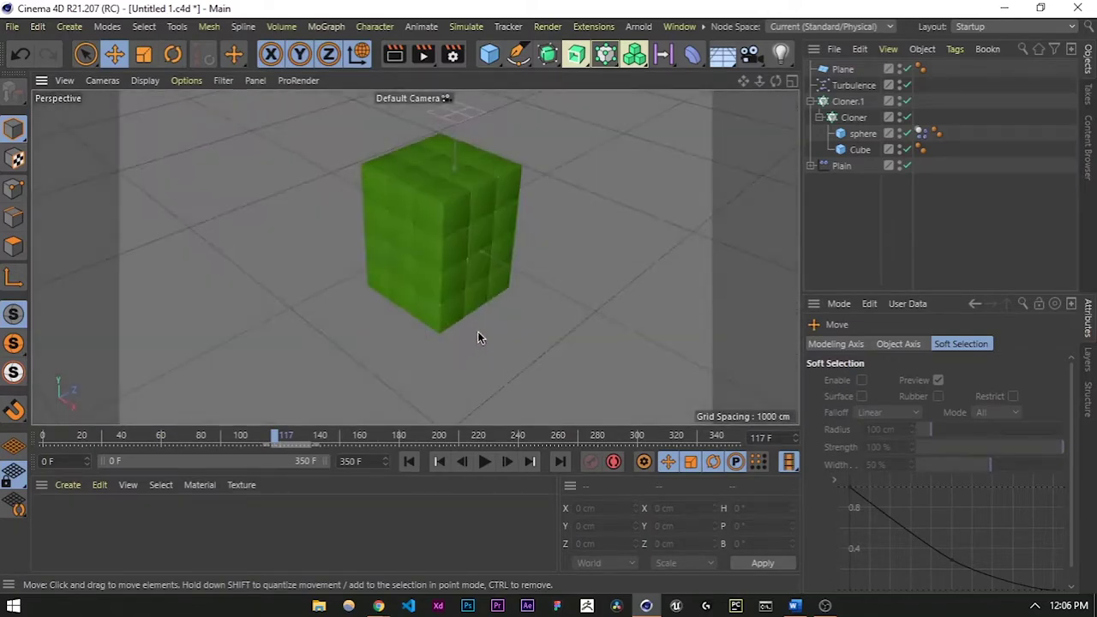
Add a Cylinder primitive and scale it uniformly to about 920 cm wide and 1840 cm high.
click(492, 57)
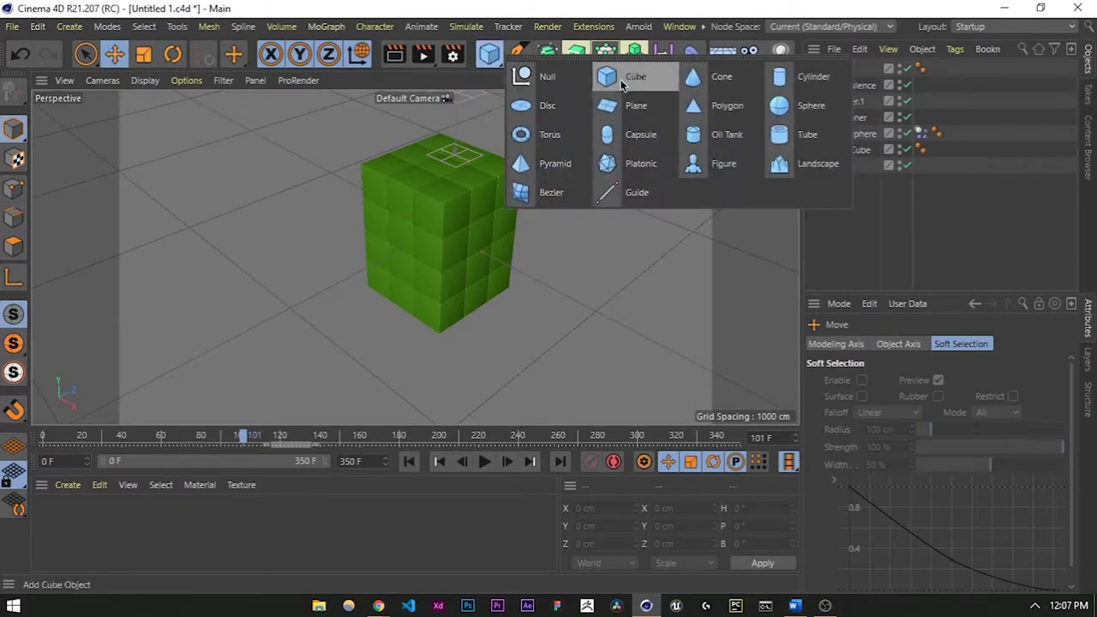
click(810, 76)
key(t)
drag(445, 256, 585, 257)
drag(609, 319, 1034, 542)
alt+right_drag(417, 259, 383, 284)
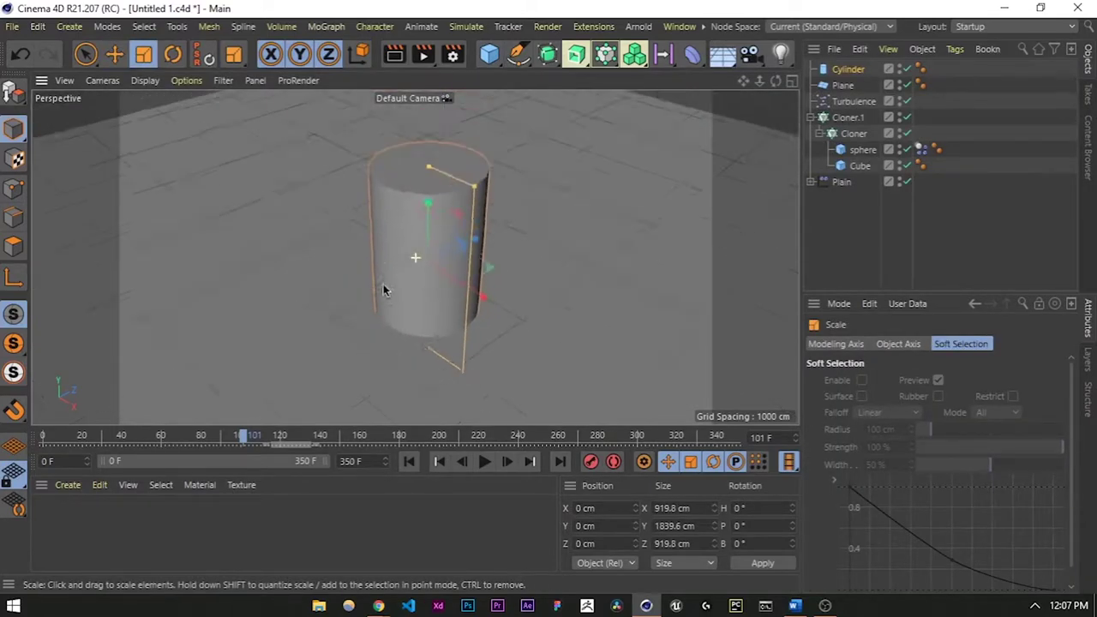
Reduce the cylinder's height to about 220 cm.
alt+middle_drag(383, 283, 380, 329)
drag(426, 226, 428, 308)
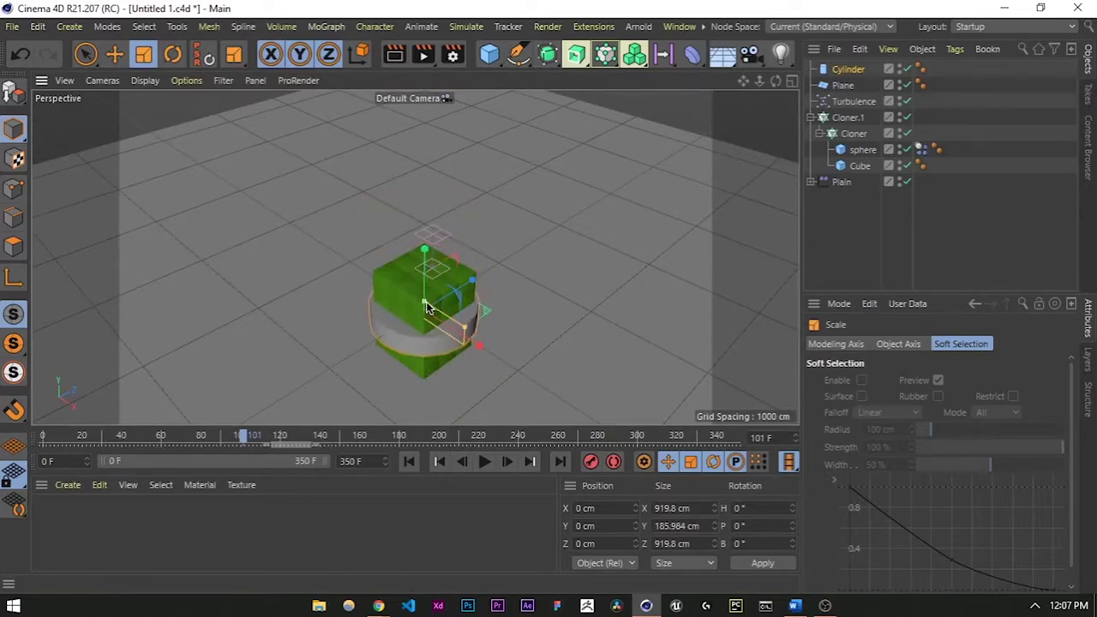
scroll(429, 307, up, 10)
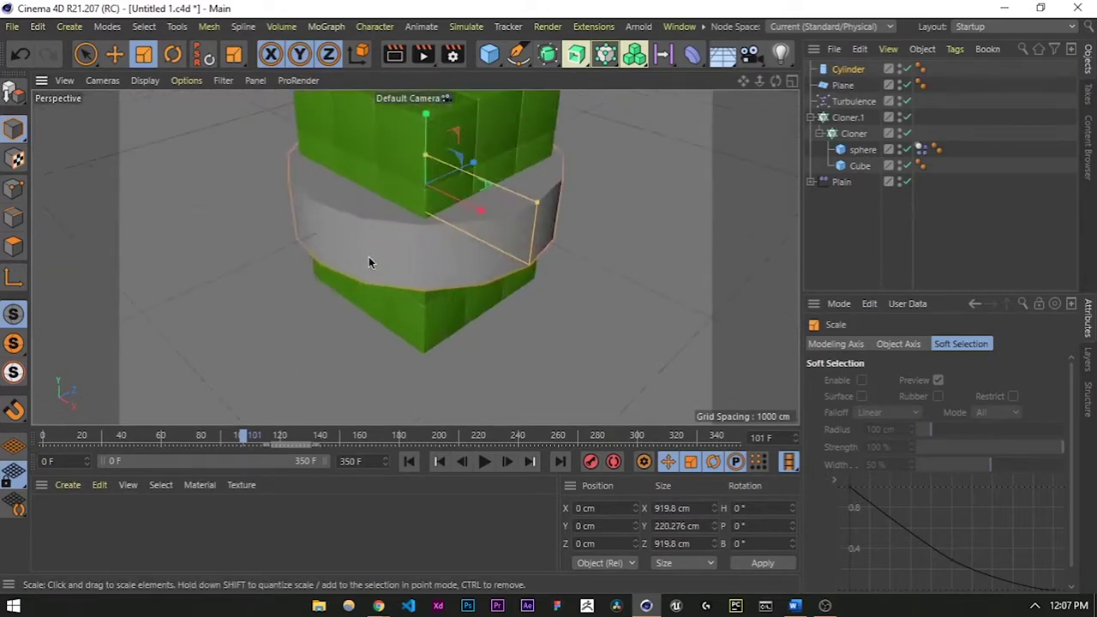
scroll(377, 218, up, 3)
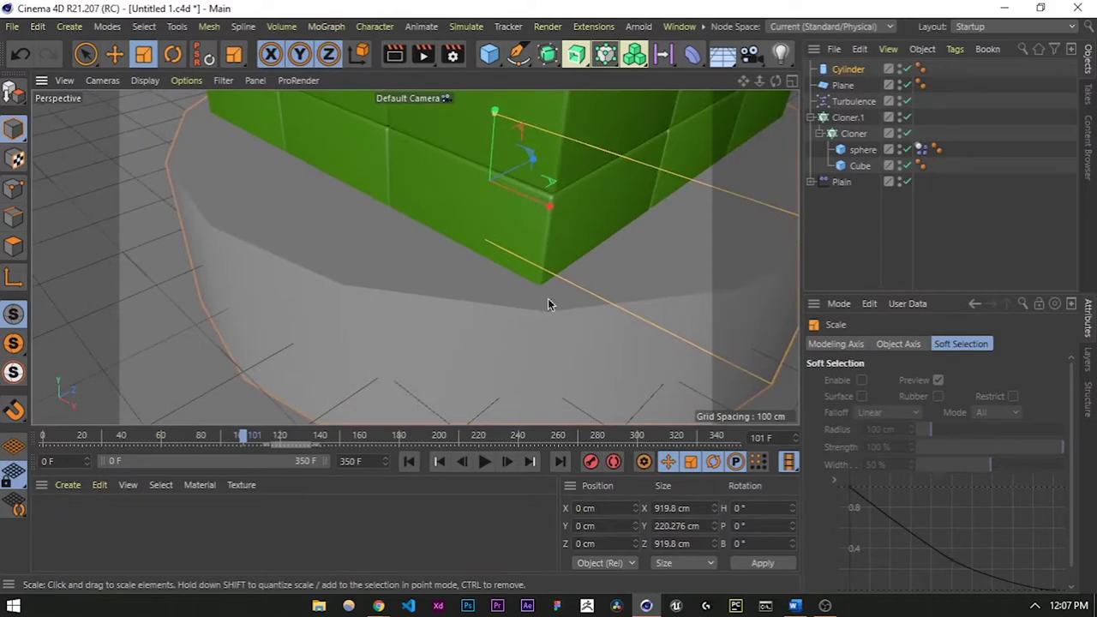
Set the cylinder's rotation segments to 50.
click(848, 71)
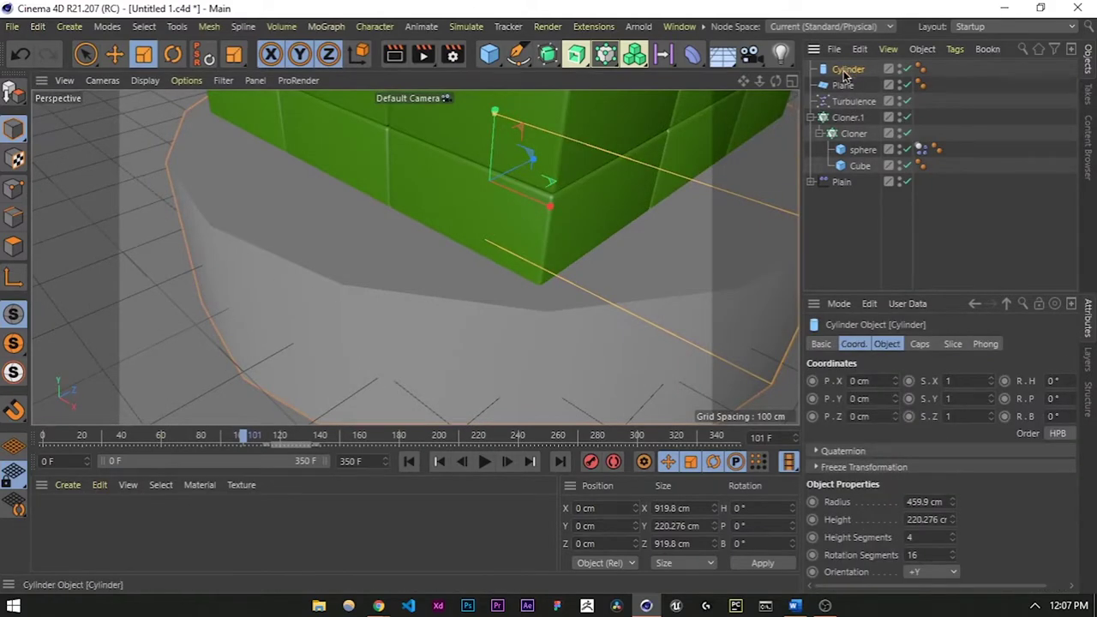
click(887, 344)
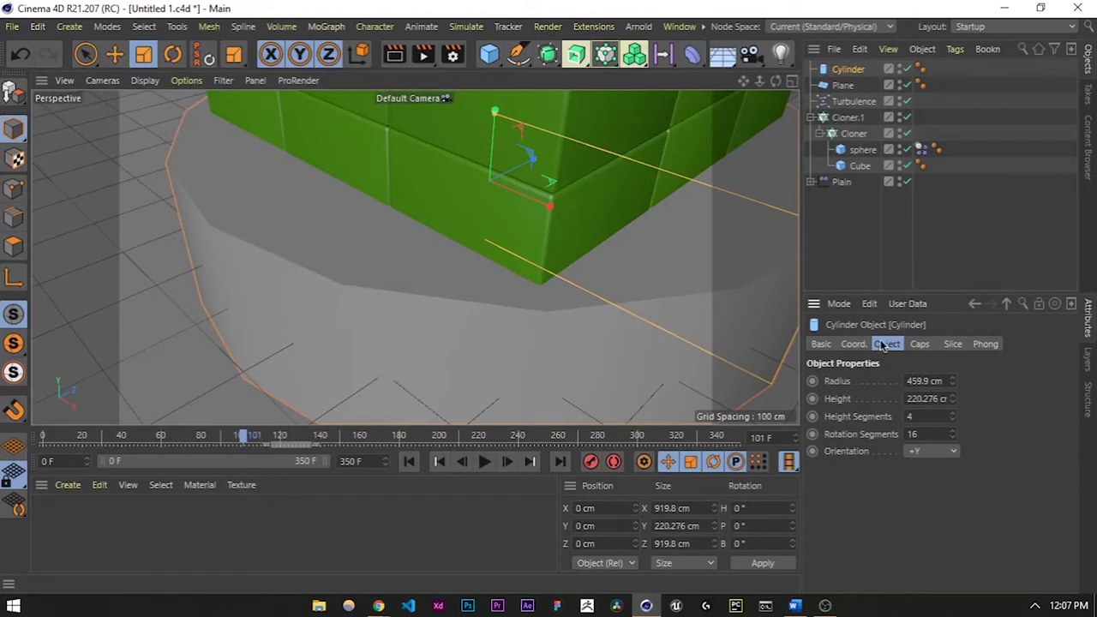
drag(957, 443, 957, 433)
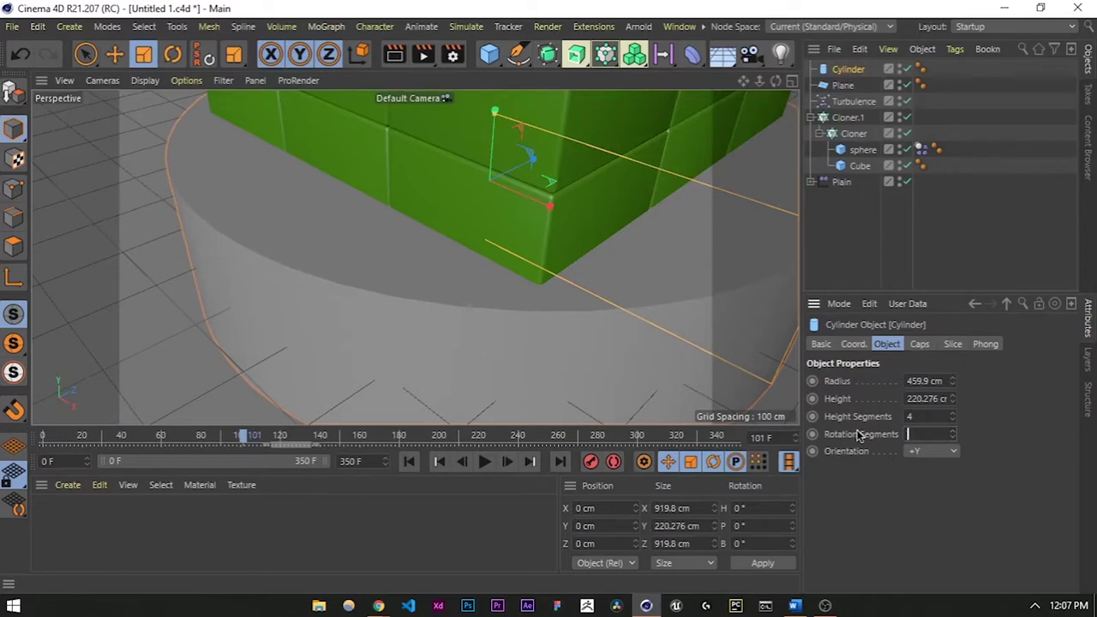
scroll(507, 310, down, 6)
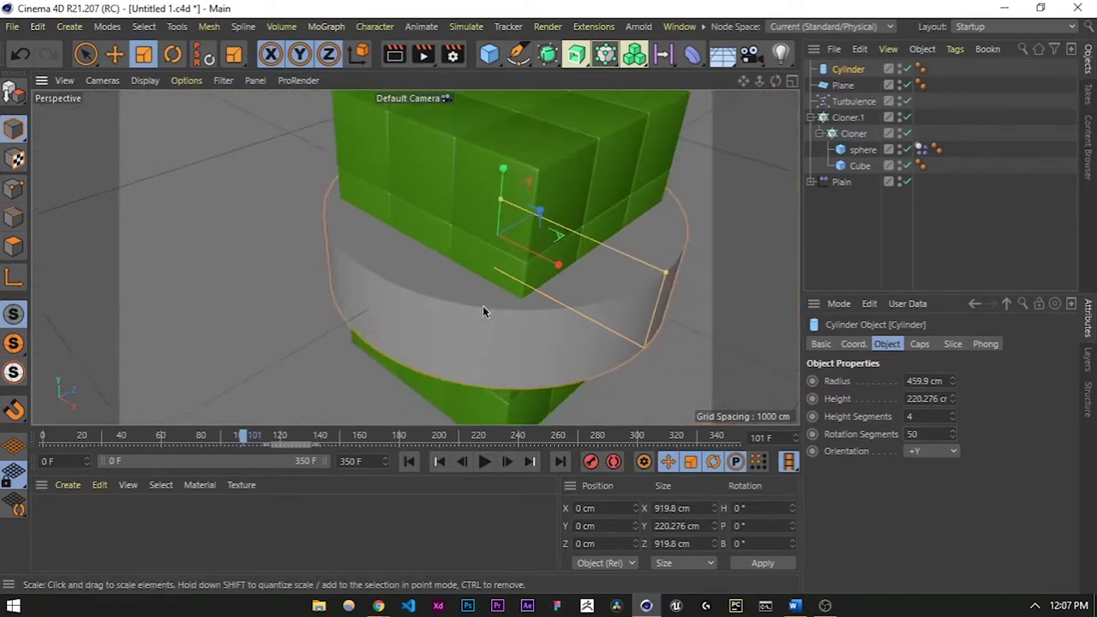
Move the cylinder down along Y to about -392 cm so it intersects the floor plane beneath the cubes.
alt+middle_drag(499, 315, 468, 313)
alt+drag(471, 317, 478, 259)
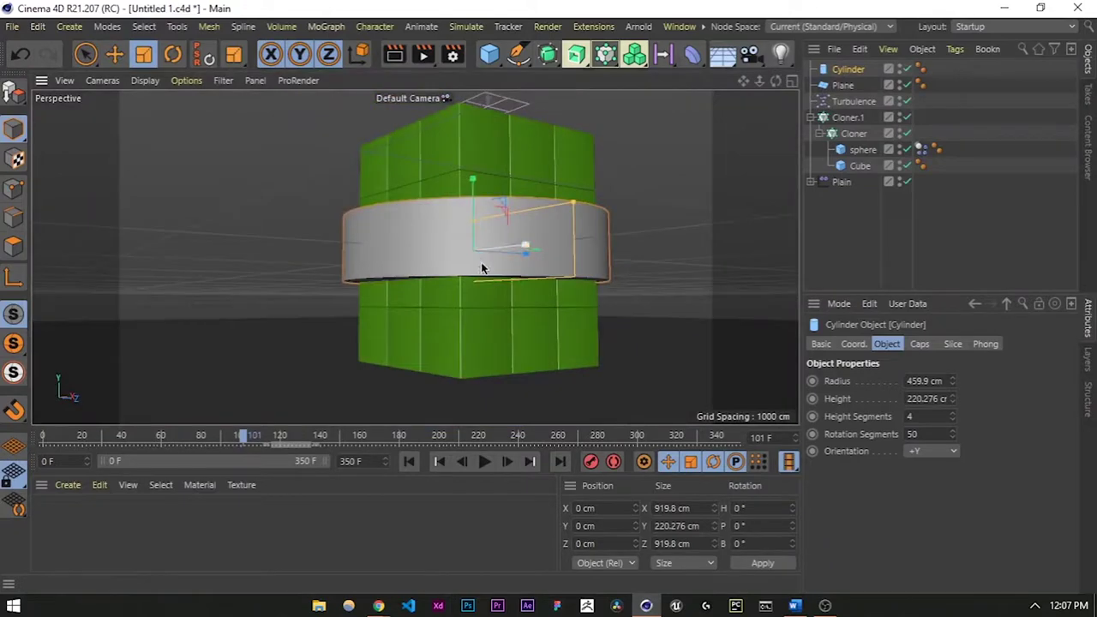
key(e)
drag(472, 191, 473, 311)
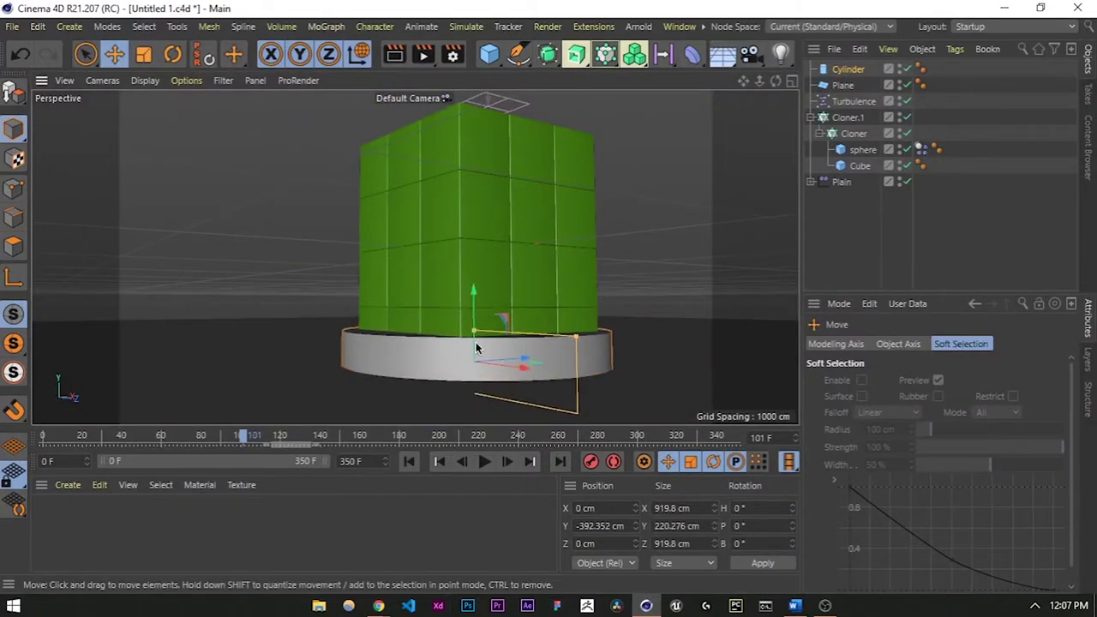
alt+middle_drag(420, 353, 428, 293)
alt+drag(438, 279, 469, 292)
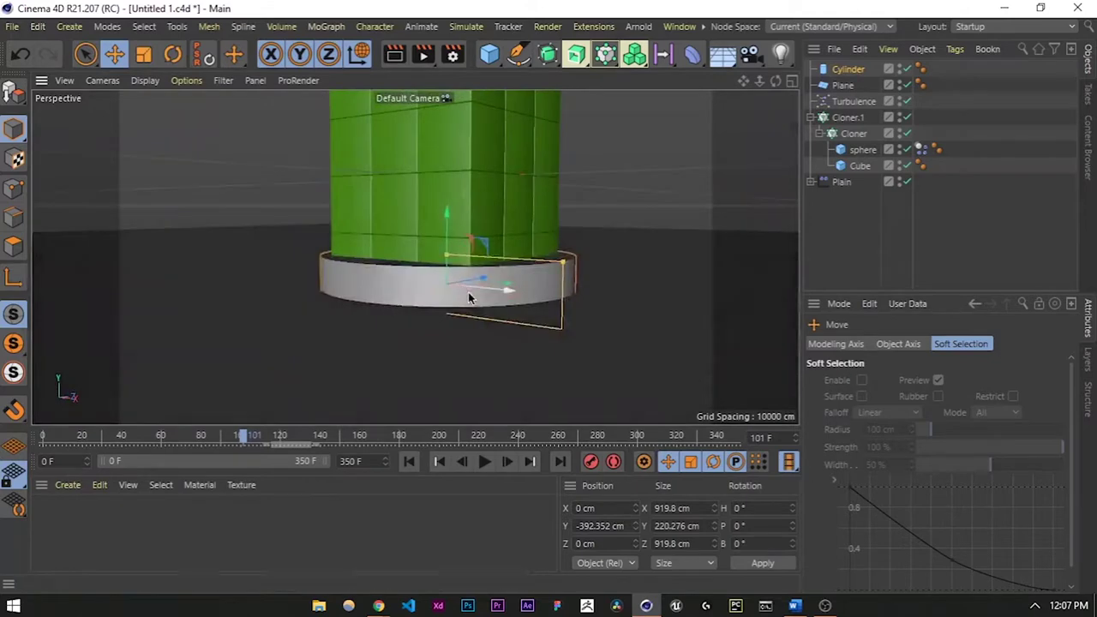
click(852, 215)
alt+drag(556, 244, 431, 292)
scroll(442, 310, up, 3)
click(535, 289)
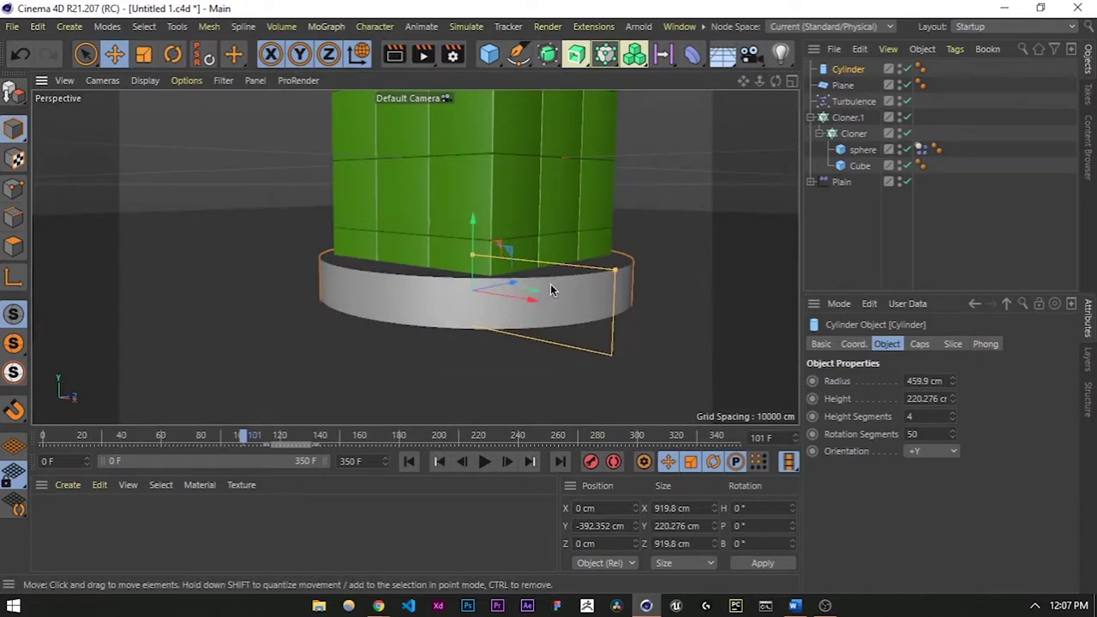
click(831, 223)
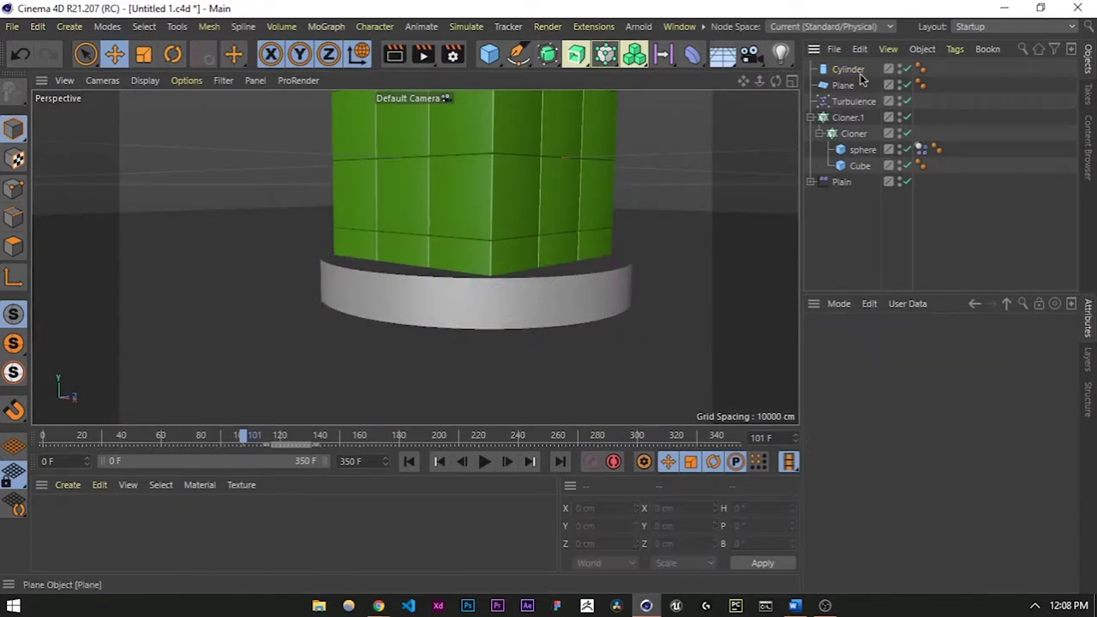
click(846, 73)
click(844, 234)
click(842, 85)
click(847, 69)
click(842, 85)
click(846, 204)
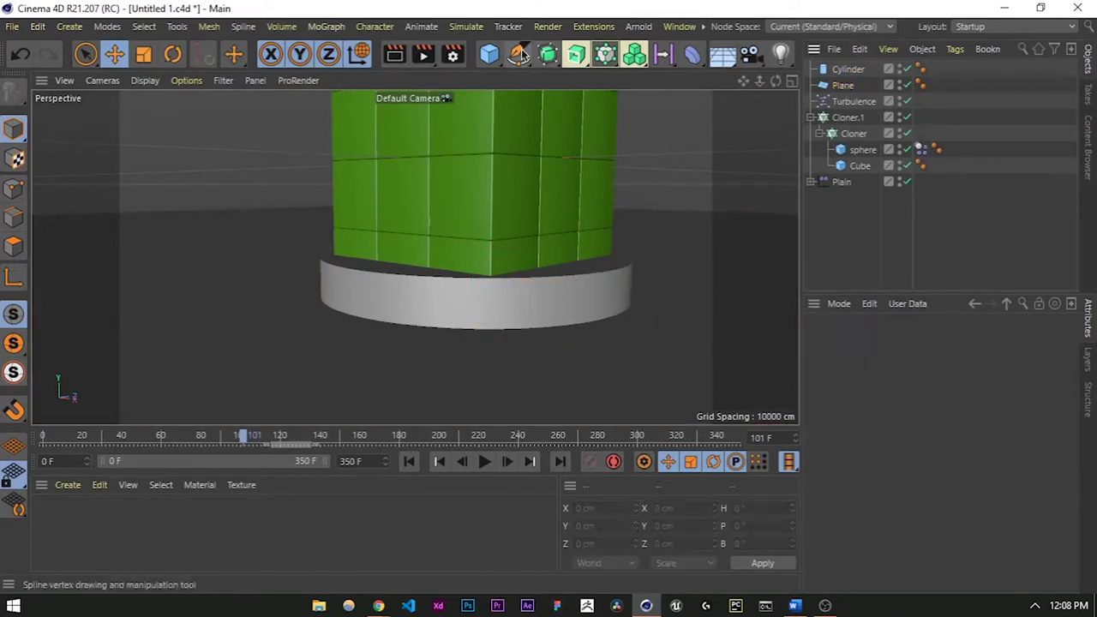
Add a Boole object and make both the Cylinder and the Plane its children.
click(576, 58)
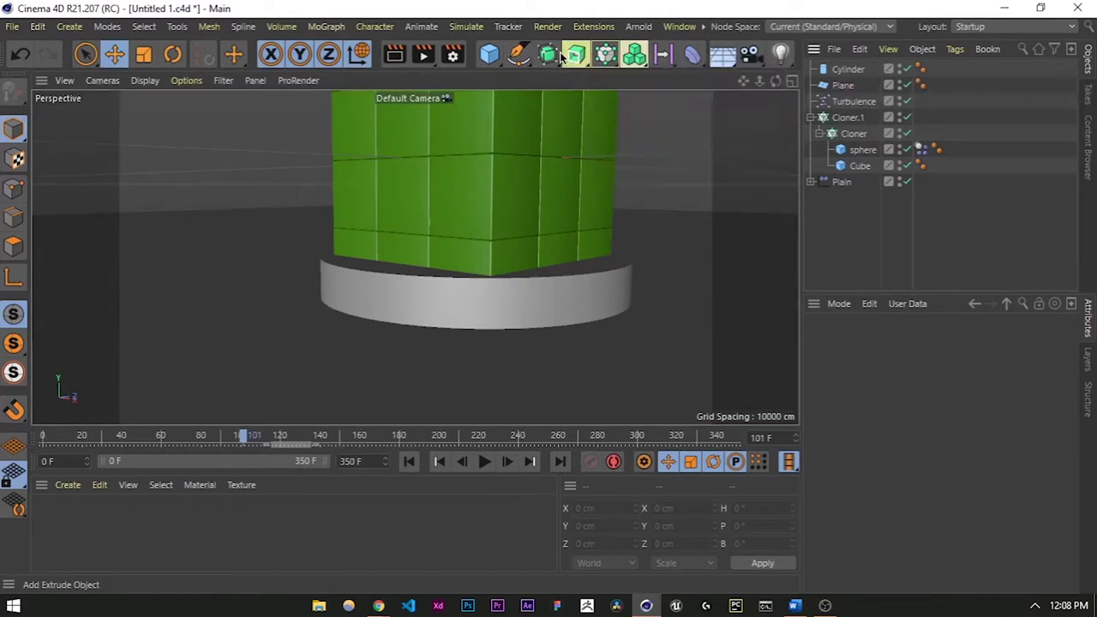
click(549, 55)
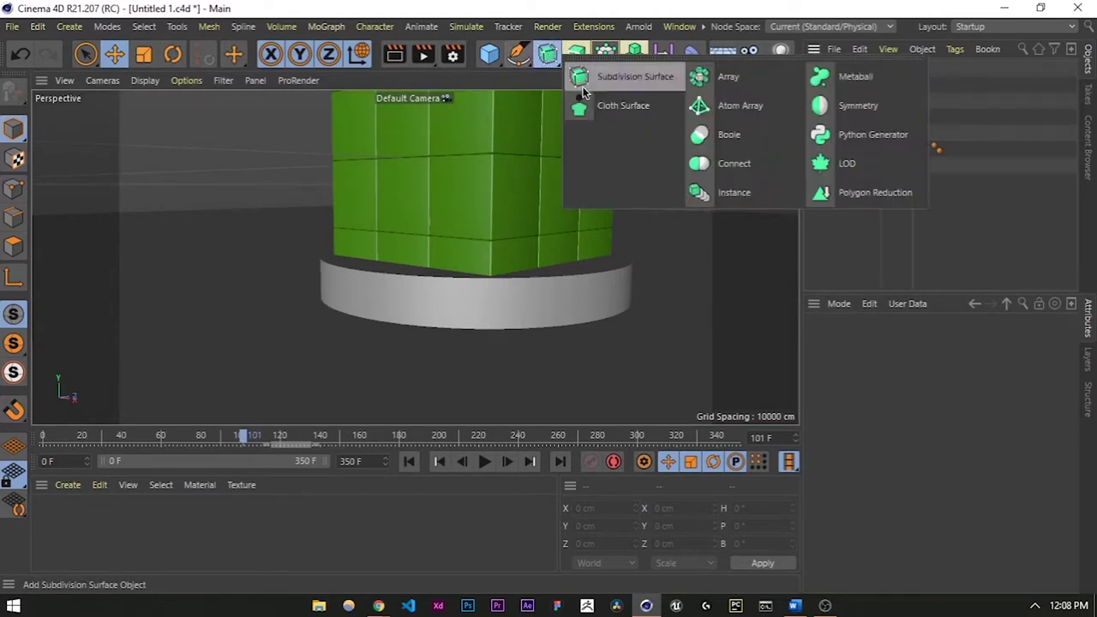
click(729, 137)
click(841, 101)
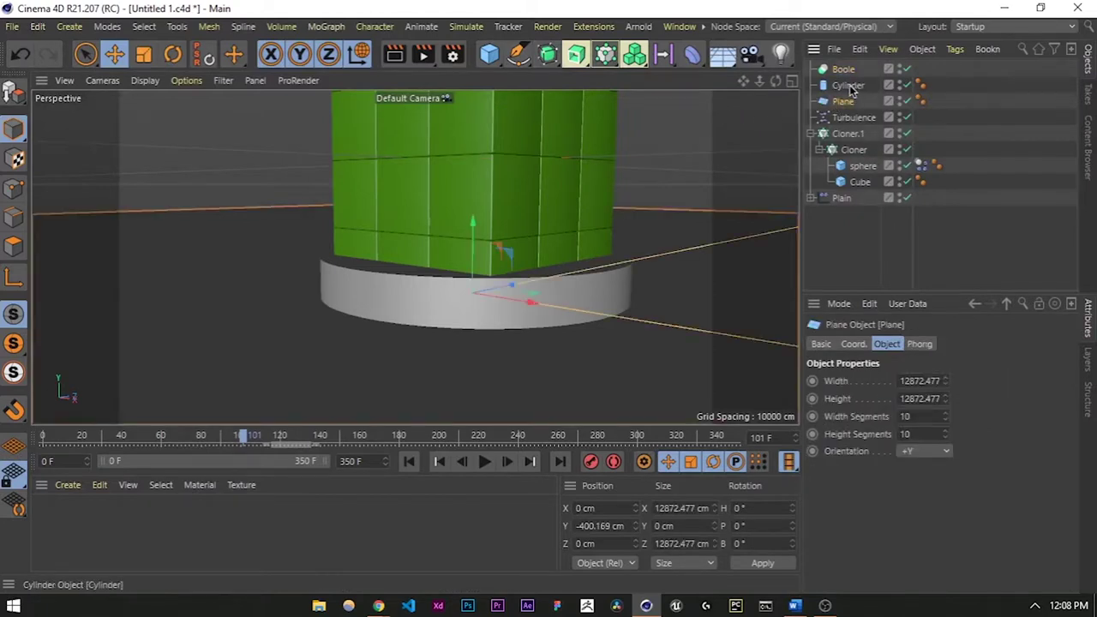
ctrl+click(850, 86)
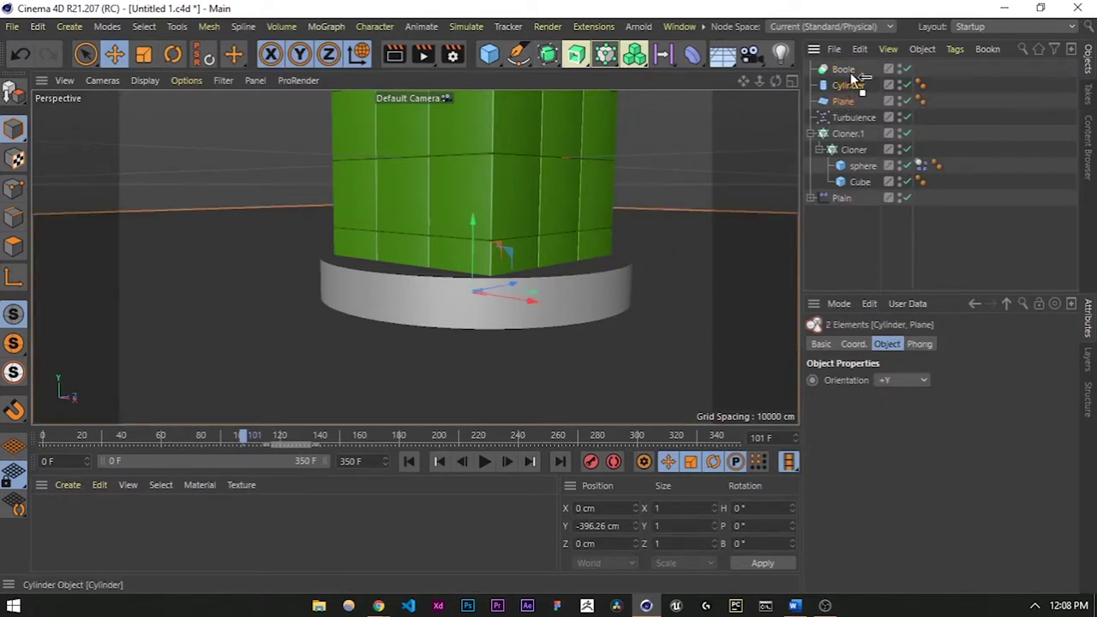
drag(847, 76, 847, 74)
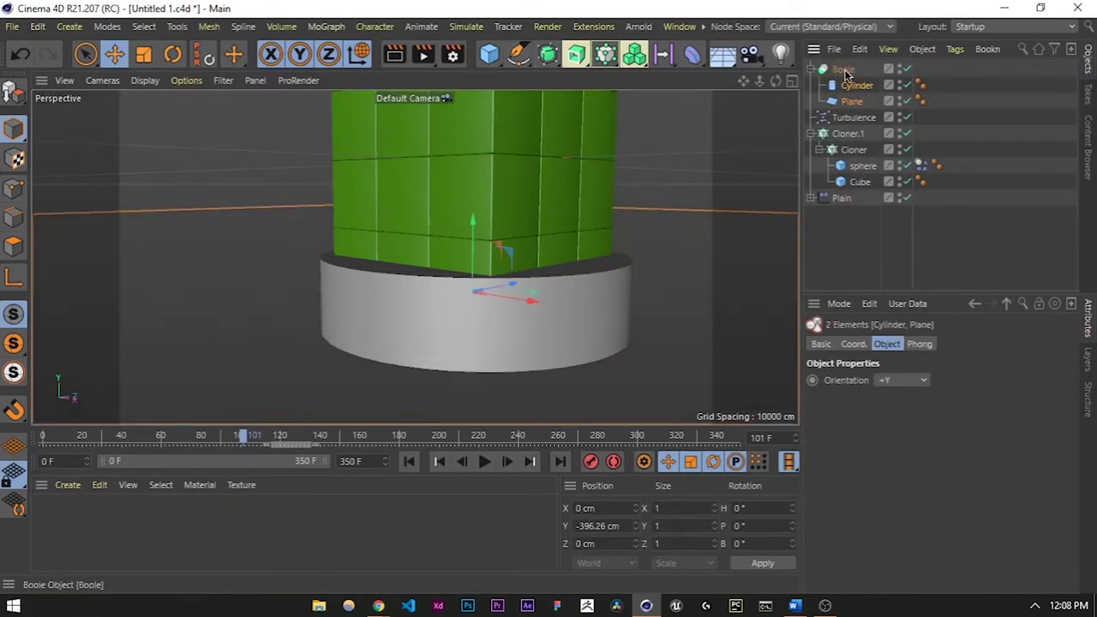
click(839, 243)
Reorder the Boole's children so the Plane sits above the Cylinder, cutting a round hole in the floor.
scroll(489, 281, down, 8)
alt+drag(495, 293, 493, 285)
scroll(492, 285, up, 7)
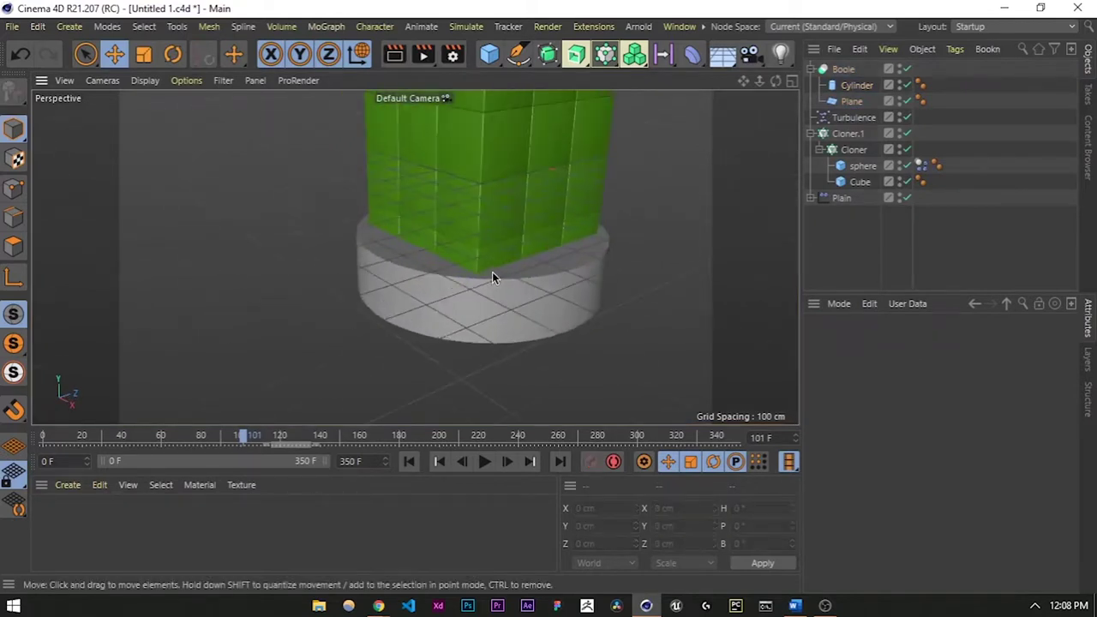
scroll(493, 278, down, 5)
alt+drag(429, 303, 482, 277)
scroll(487, 270, up, 5)
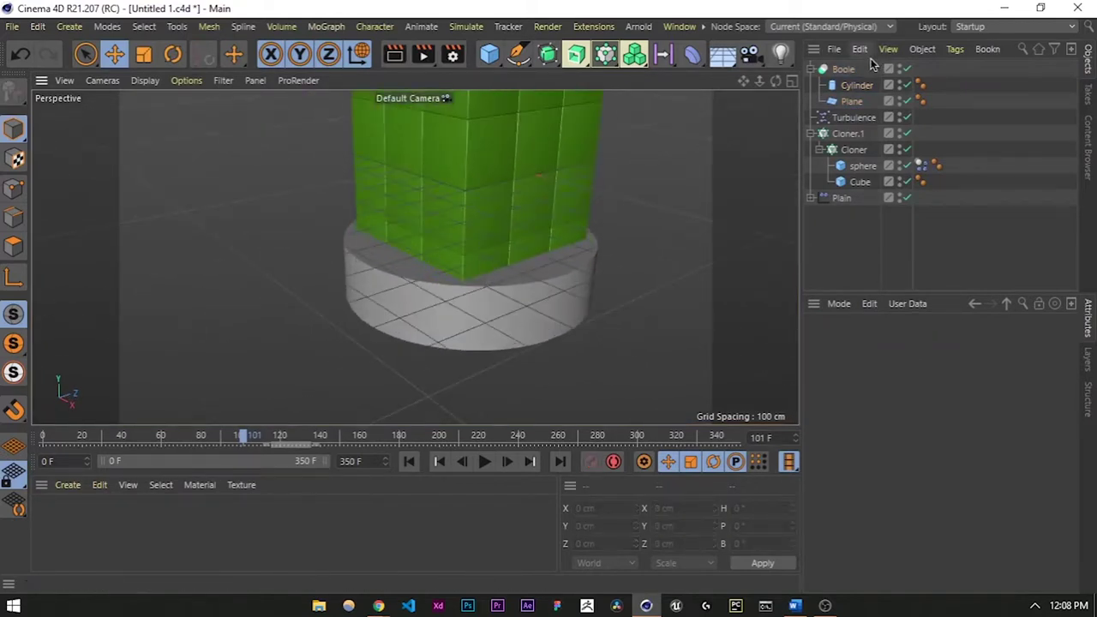
click(852, 103)
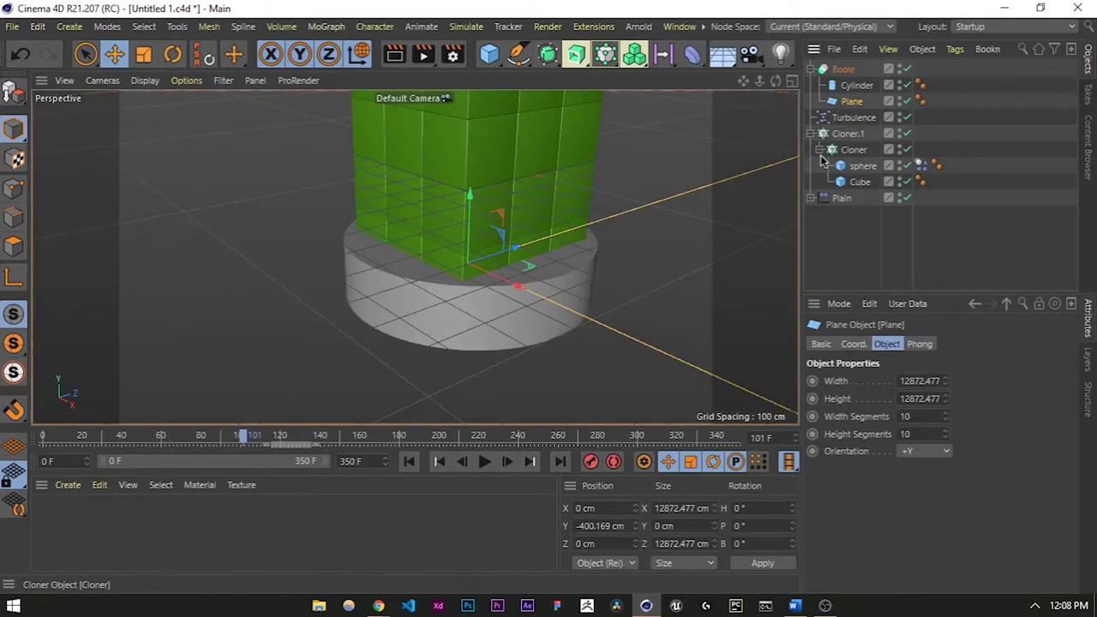
click(848, 240)
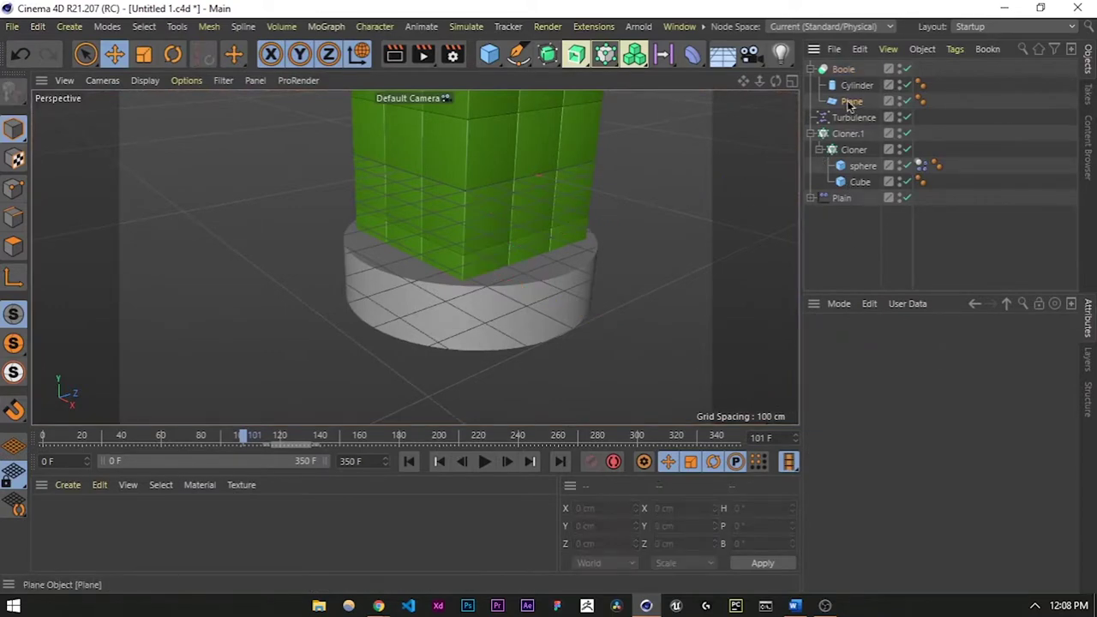
click(850, 103)
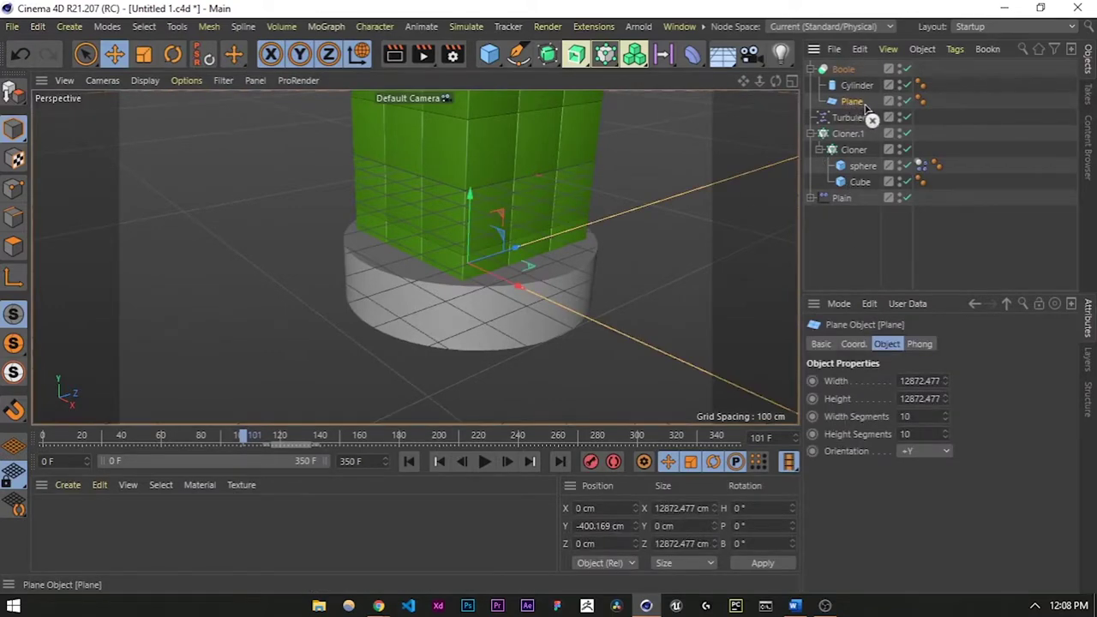
drag(852, 78, 851, 77)
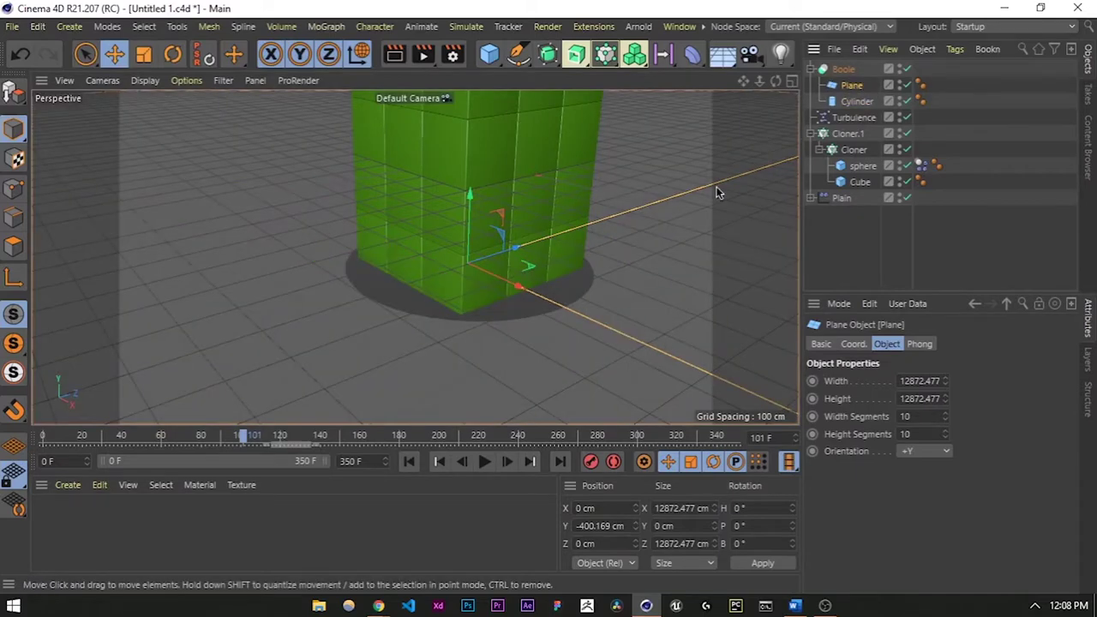
click(849, 235)
Enlarge the cylinder's radius to about 515 cm to widen the hole around the cube grid.
scroll(491, 288, down, 5)
scroll(472, 284, up, 5)
alt+drag(470, 289, 435, 274)
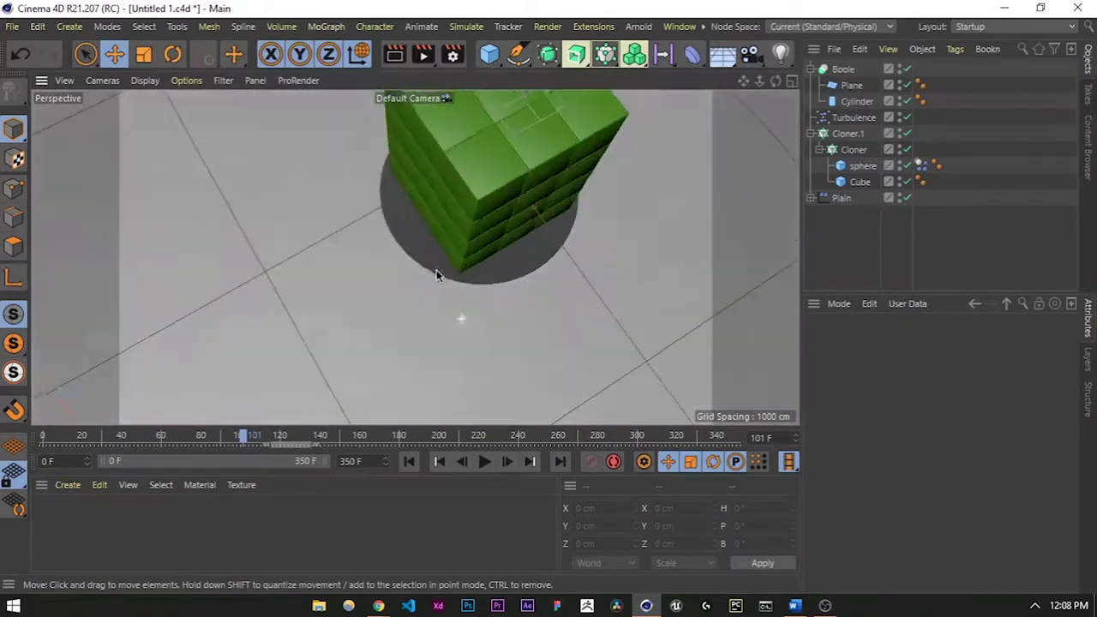
click(850, 101)
alt+drag(521, 284, 545, 265)
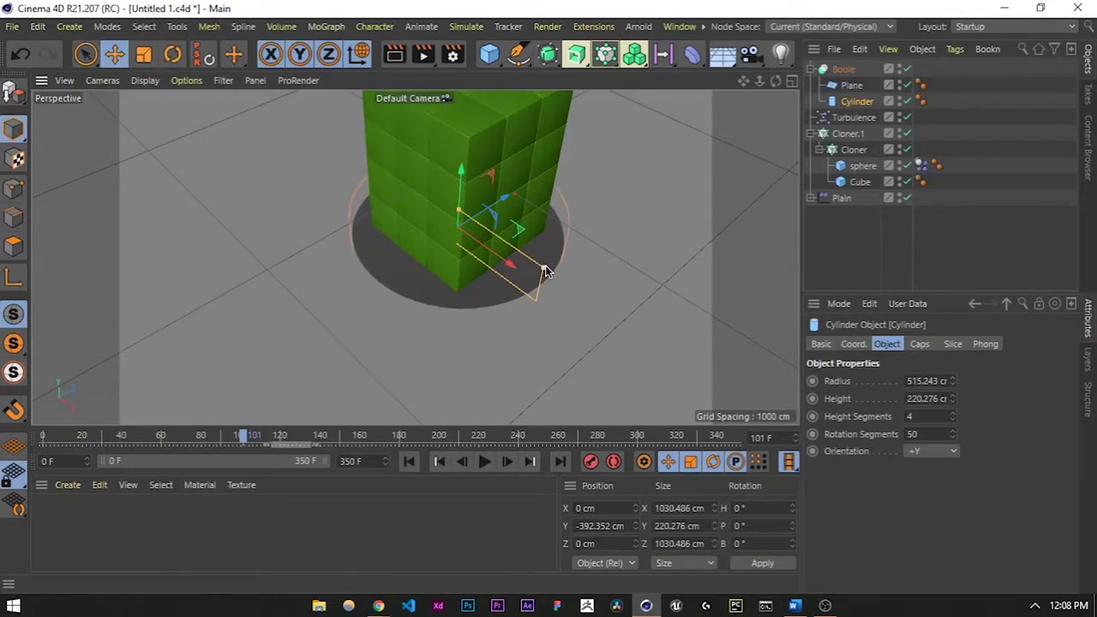
click(840, 224)
alt+drag(483, 287, 556, 332)
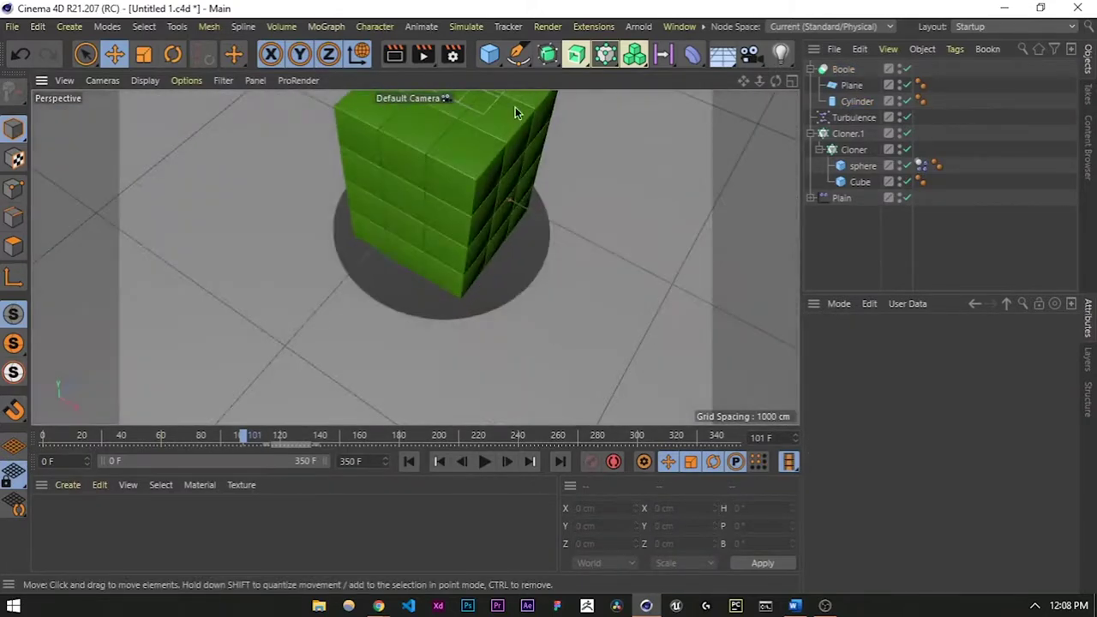
Add a Tube primitive beside the cube grid and widen its inner radius to about 275 cm.
click(488, 54)
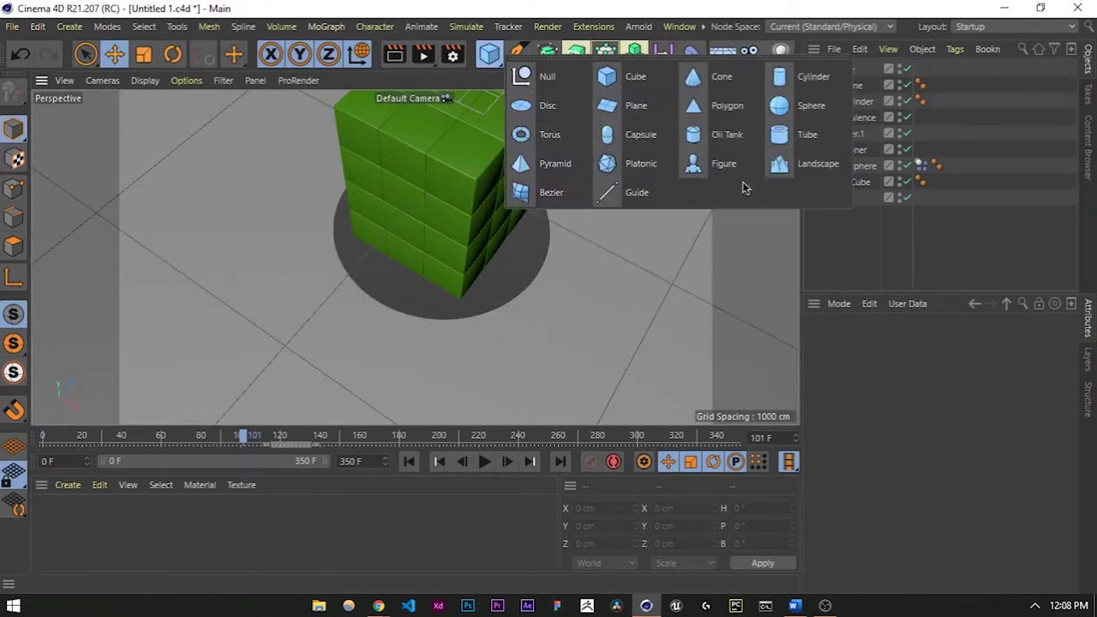
click(790, 137)
scroll(483, 251, down, 3)
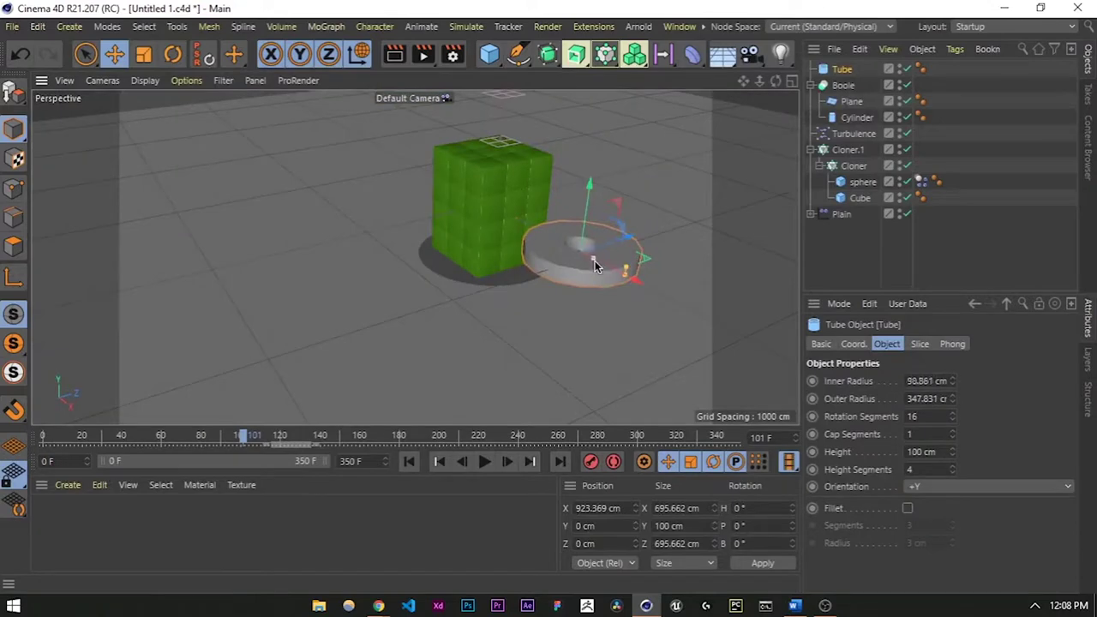
alt+drag(517, 274, 493, 272)
scroll(494, 301, up, 3)
Move the tube along X to about -10 cm so it surrounds the center of the cube grid in the top view.
middle_click(492, 270)
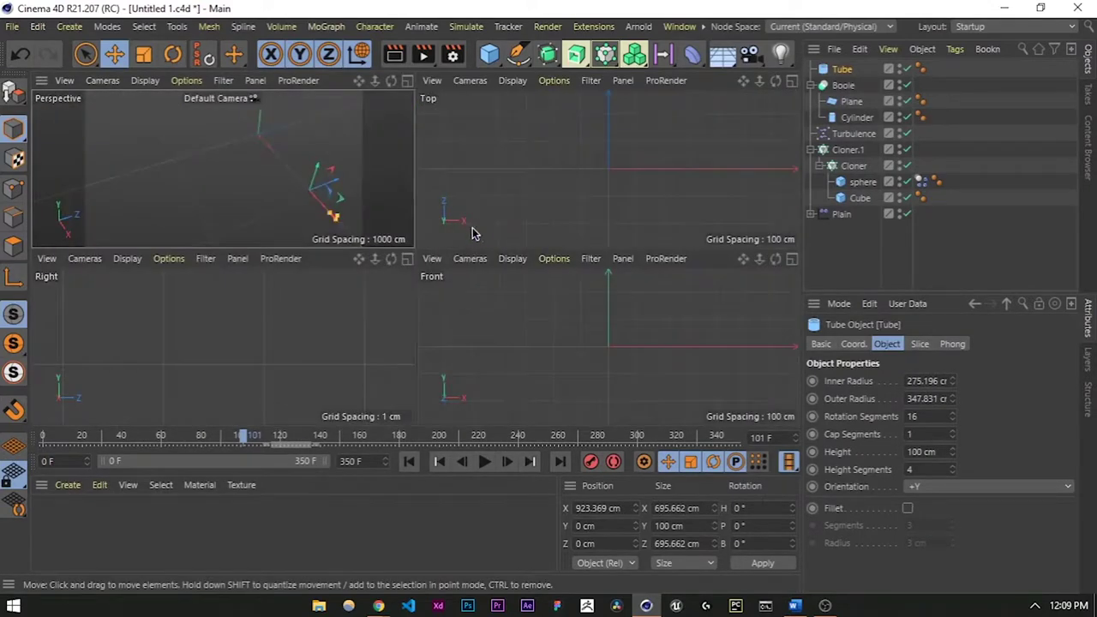
middle_click(515, 176)
scroll(513, 182, down, 3)
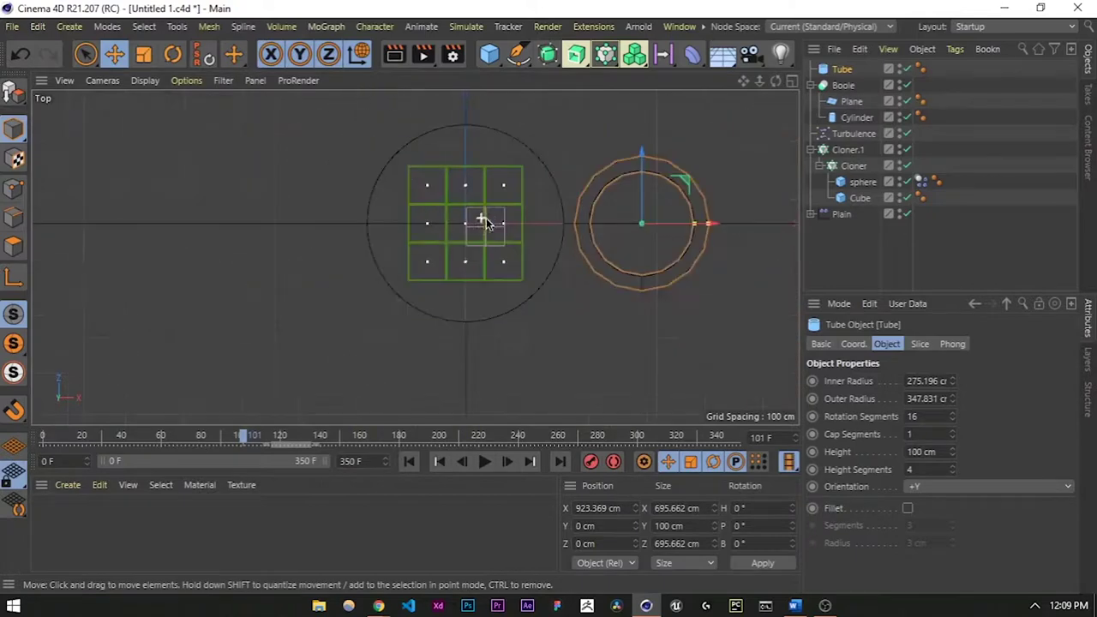
drag(682, 231, 507, 223)
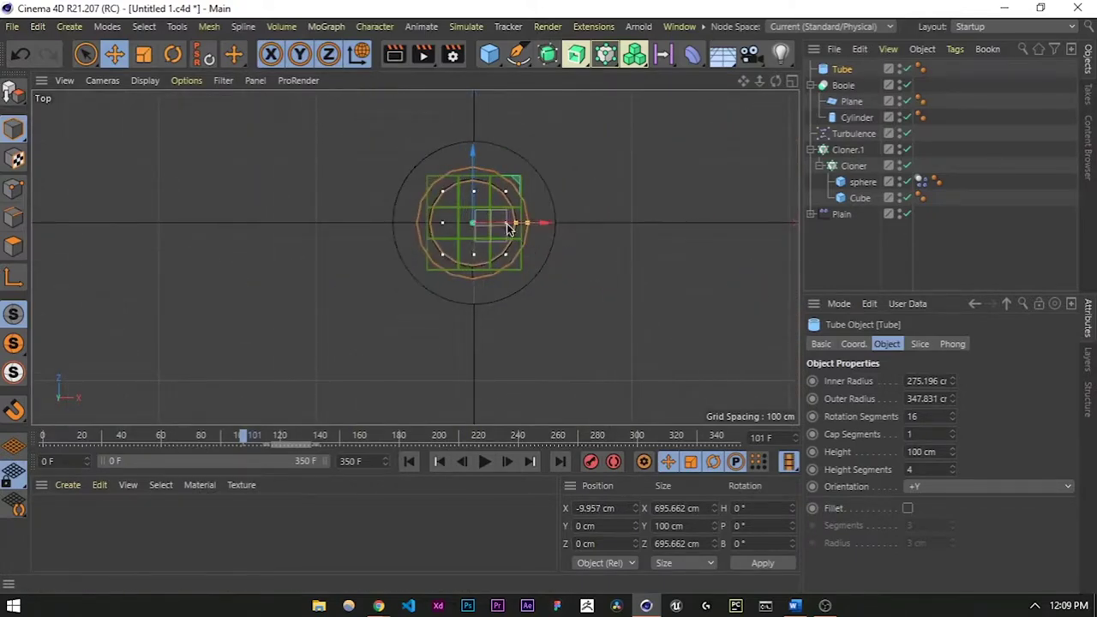
scroll(507, 223, up, 2)
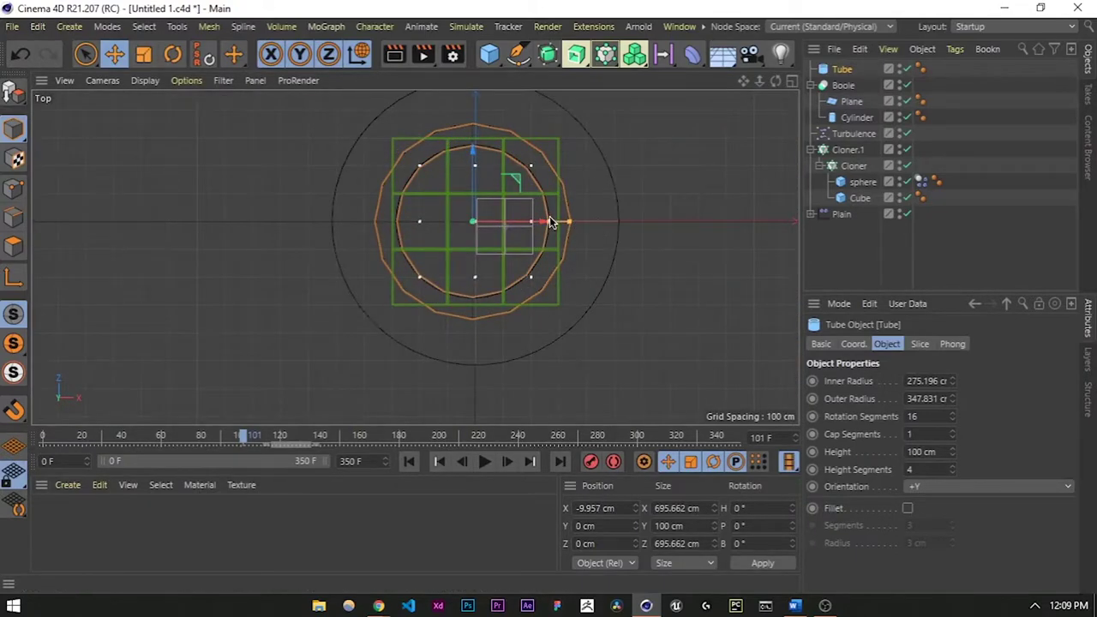
click(559, 179)
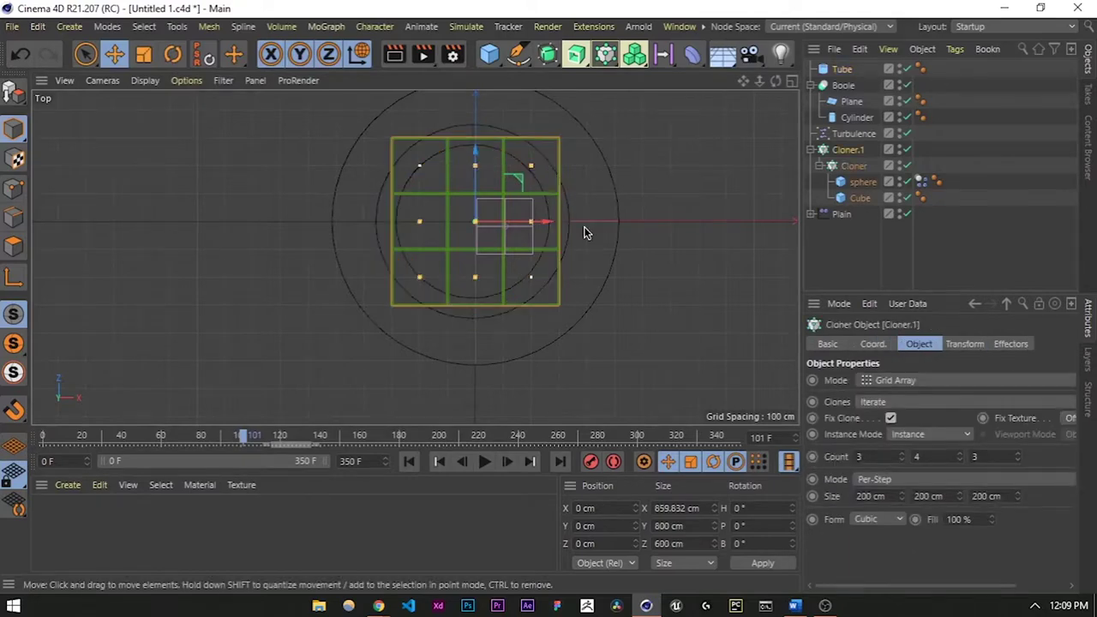
Scale the tube up uniformly to about 1160 cm across so it encircles the cube grid.
click(843, 70)
key(t)
drag(514, 269, 626, 222)
Lower the tube along Y to about -417 cm so it sits at the rim of the floor hole.
middle_click(365, 279)
middle_click(318, 229)
alt+drag(422, 340, 526, 188)
mouse_move(445, 254)
alt+mouse_down()
mouse_move(432, 124)
mouse_move(456, 140)
mouse_move(443, 274)
alt+mouse_up()
key(e)
scroll(433, 230, up, 7)
alt+drag(314, 318, 319, 243)
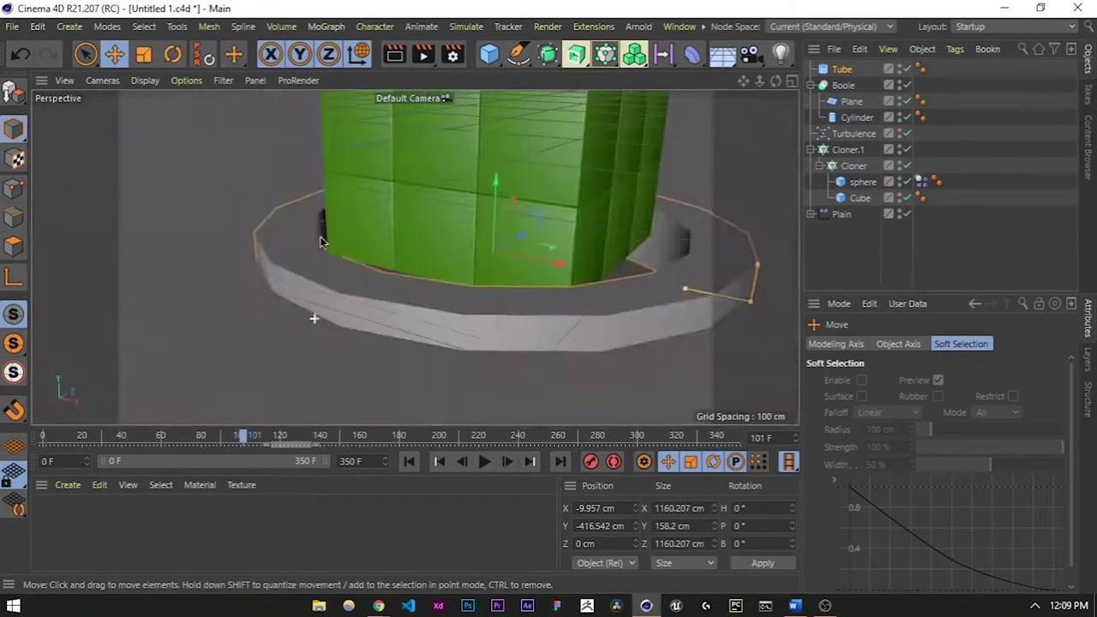
Set the tube's rotation segments to 60 and round its edges with a four-segment fillet.
click(845, 72)
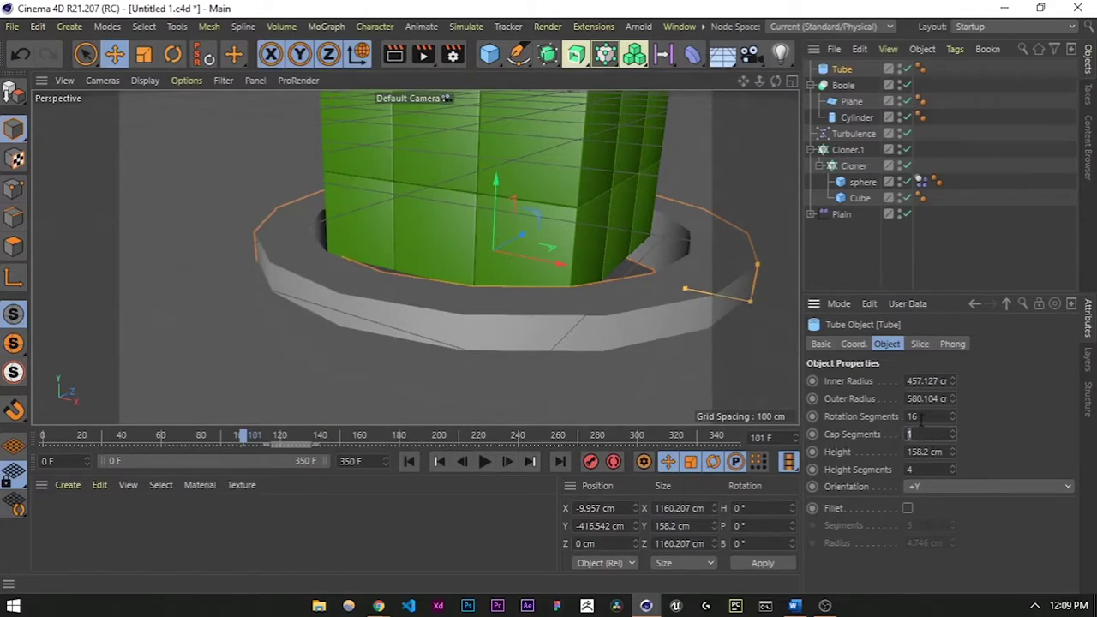
key(Return)
scroll(472, 328, up, 10)
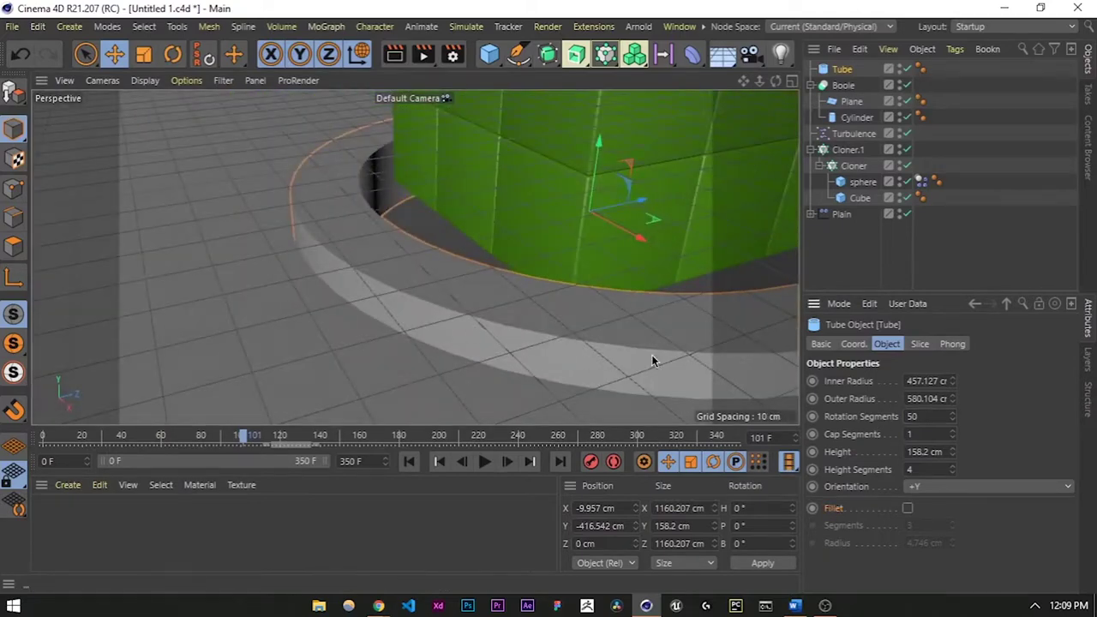
click(907, 507)
alt+drag(428, 332, 634, 357)
scroll(441, 314, up, 5)
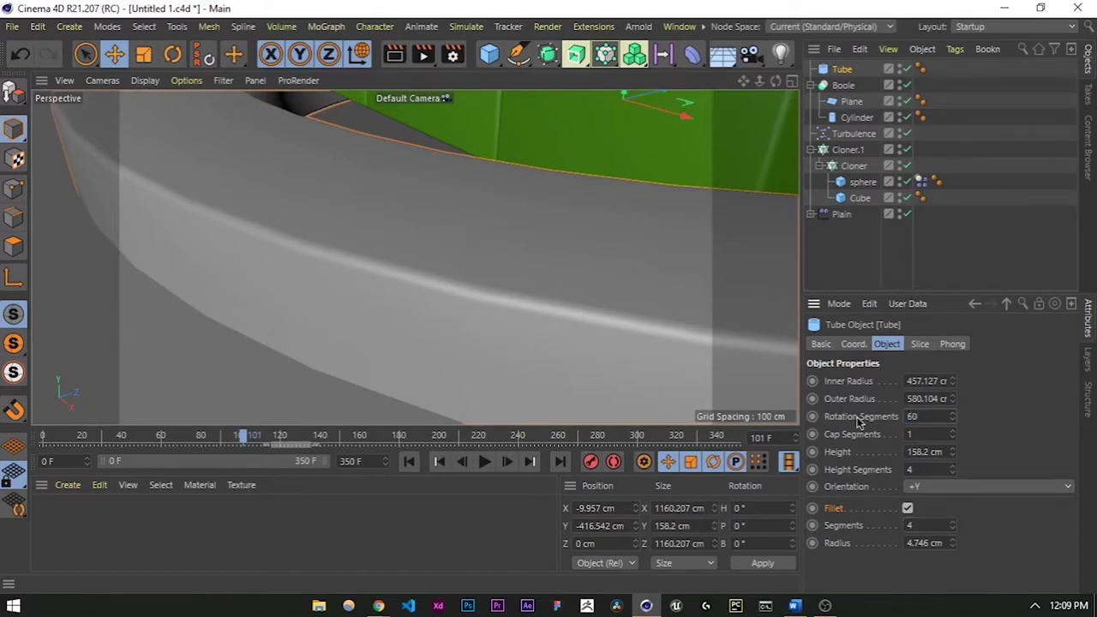
scroll(369, 296, down, 10)
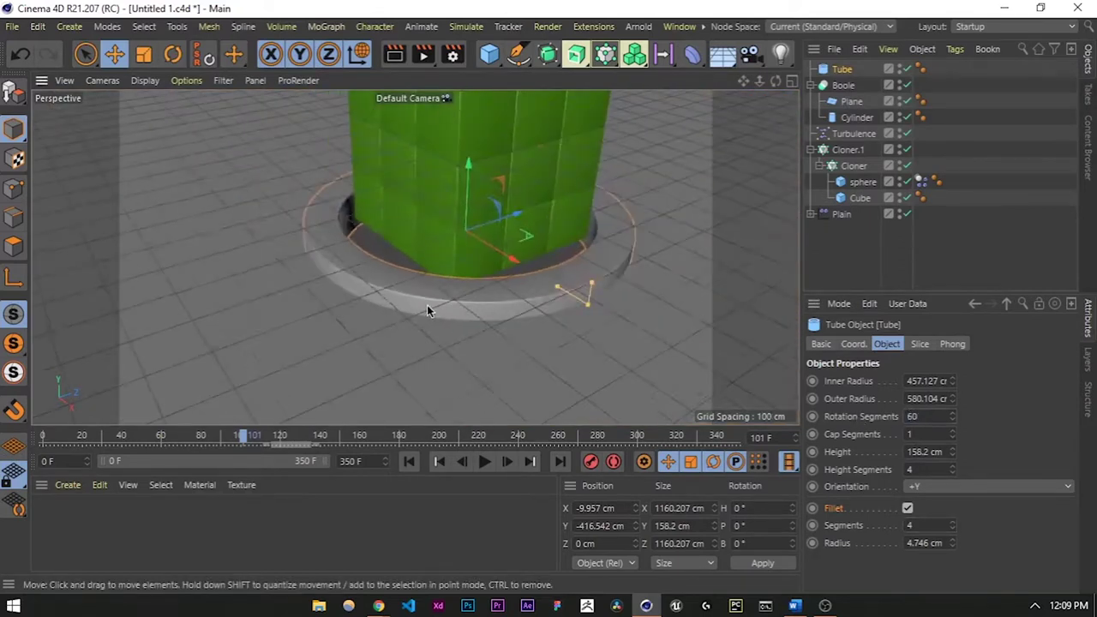
Enlarge the Boole's cylinder radius to about 612 cm in the top view to widen the floor hole.
click(695, 104)
scroll(376, 331, down, 4)
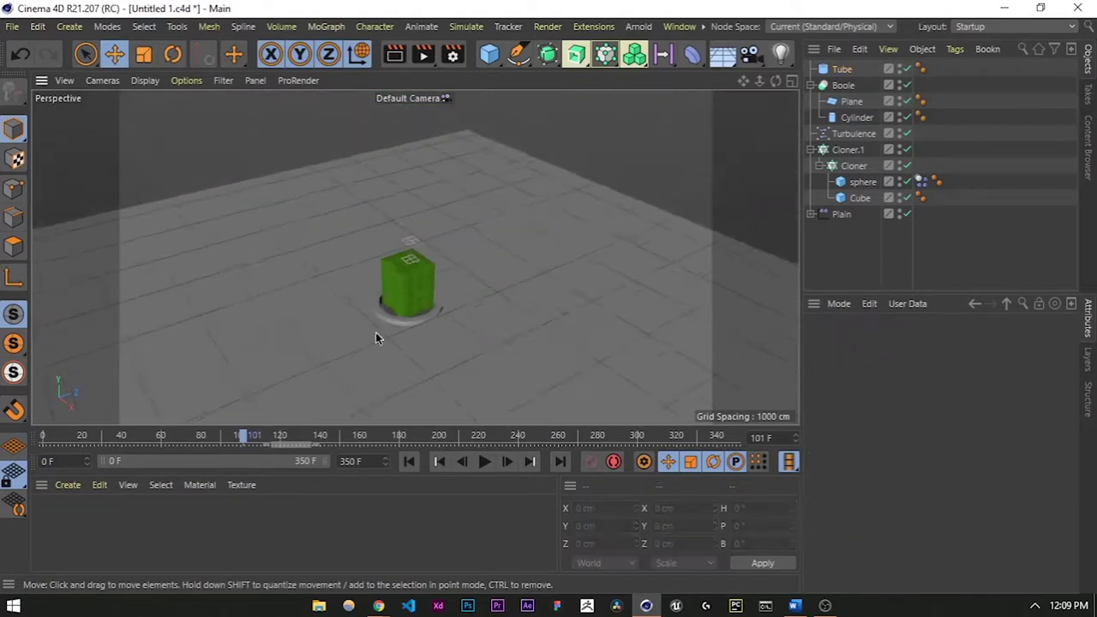
scroll(407, 305, up, 9)
mouse_move(392, 348)
alt+mouse_down()
mouse_move(492, 252)
mouse_move(434, 429)
mouse_move(438, 373)
mouse_move(466, 425)
mouse_move(470, 476)
mouse_move(411, 346)
alt+mouse_up()
scroll(436, 364, down, 5)
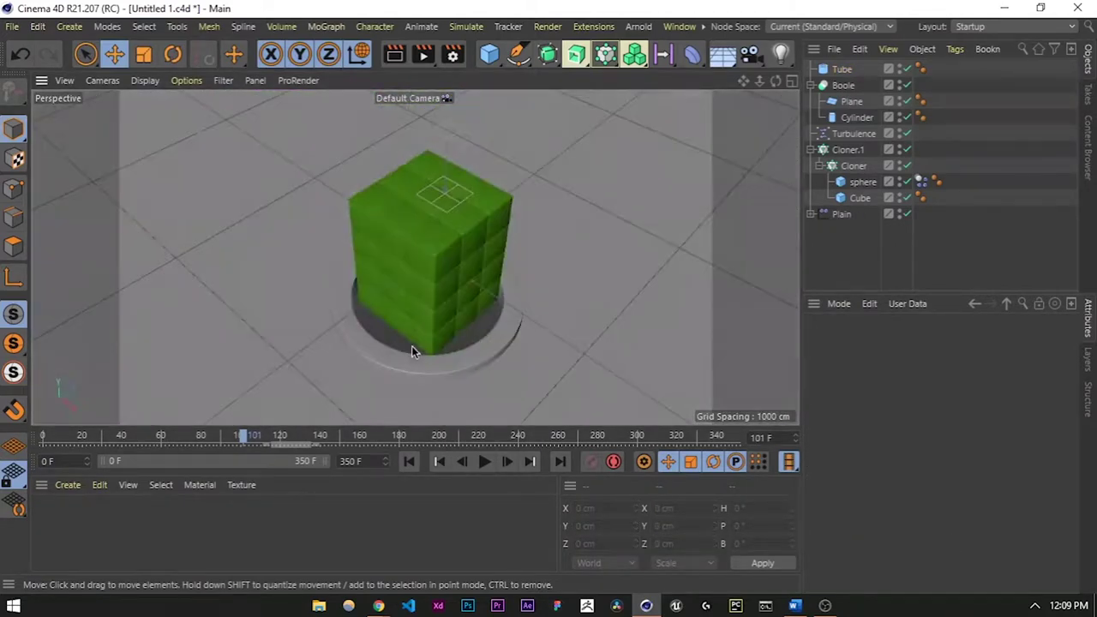
middle_click(412, 343)
middle_click(540, 208)
scroll(486, 240, down, 6)
scroll(486, 240, up, 5)
scroll(517, 260, down, 4)
scroll(517, 259, up, 2)
alt+middle_drag(517, 259, 465, 278)
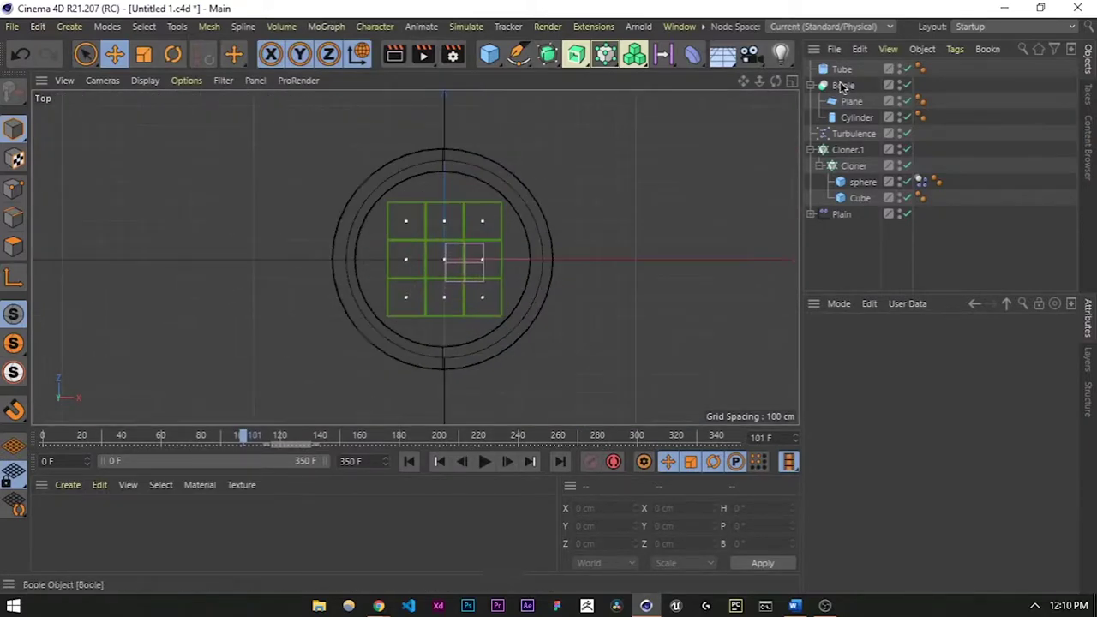
click(855, 117)
drag(549, 267, 562, 260)
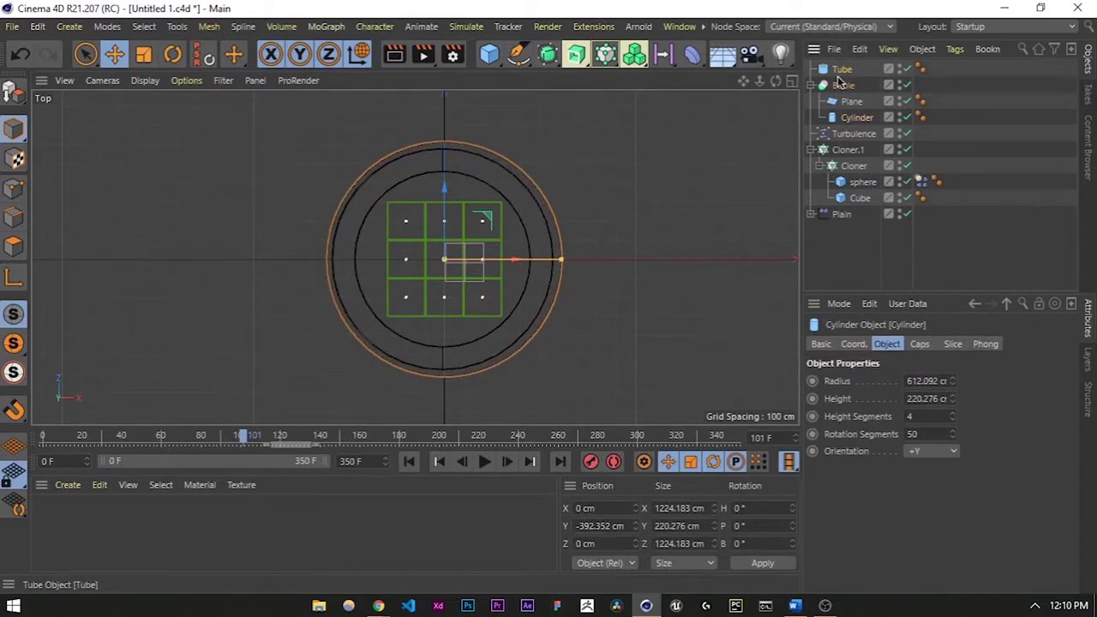
Scale the tube up to about 1352 cm across so its ring covers the edge of the enlarged hole.
click(841, 70)
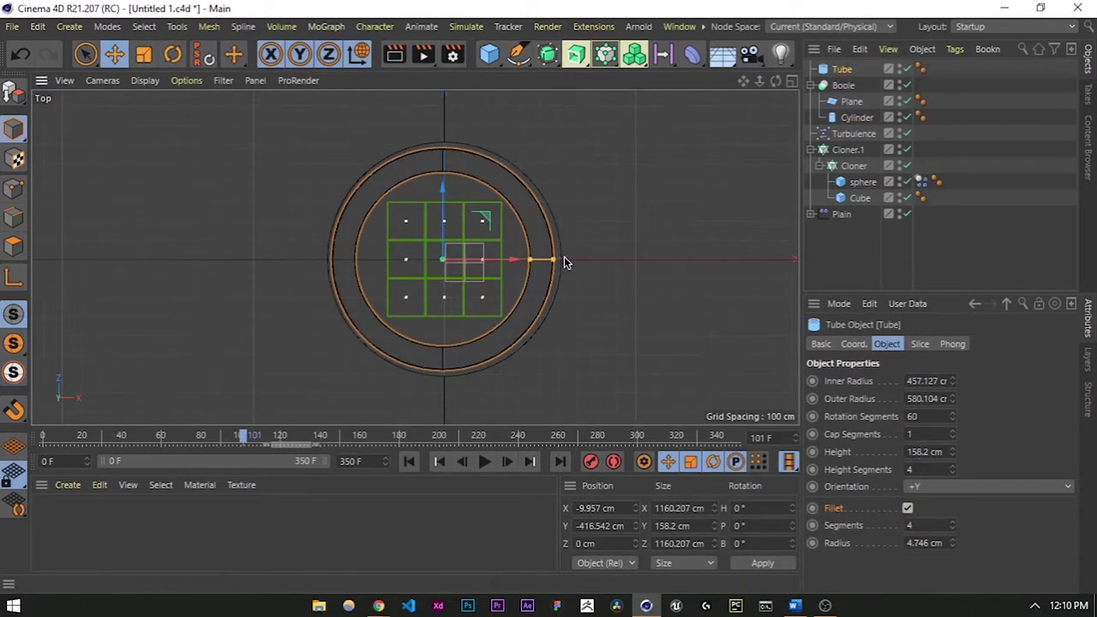
key(t)
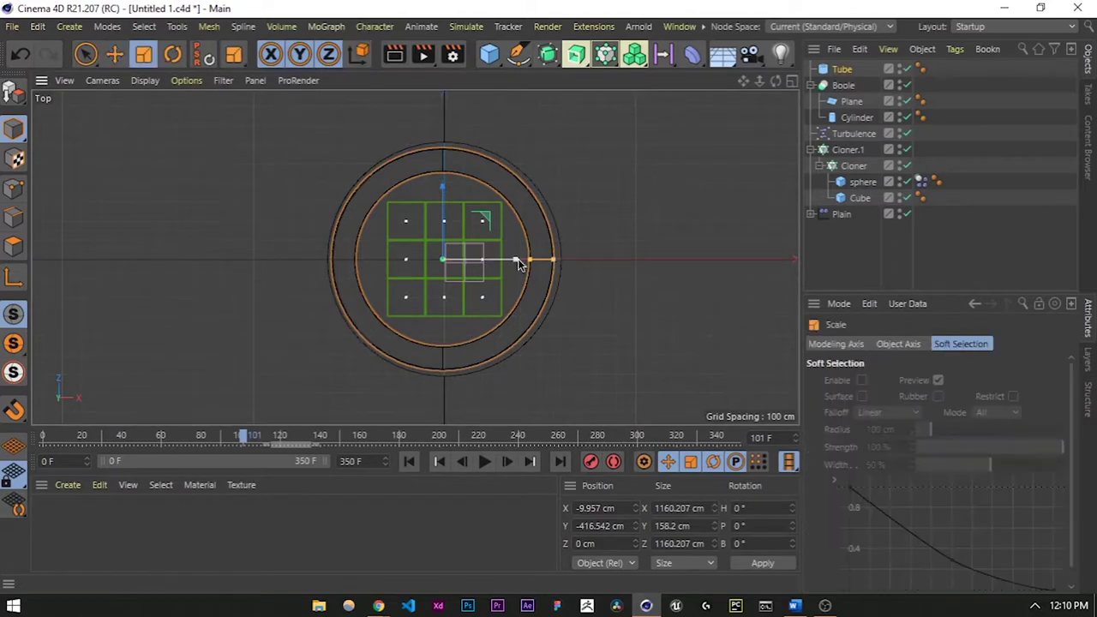
drag(514, 263, 525, 261)
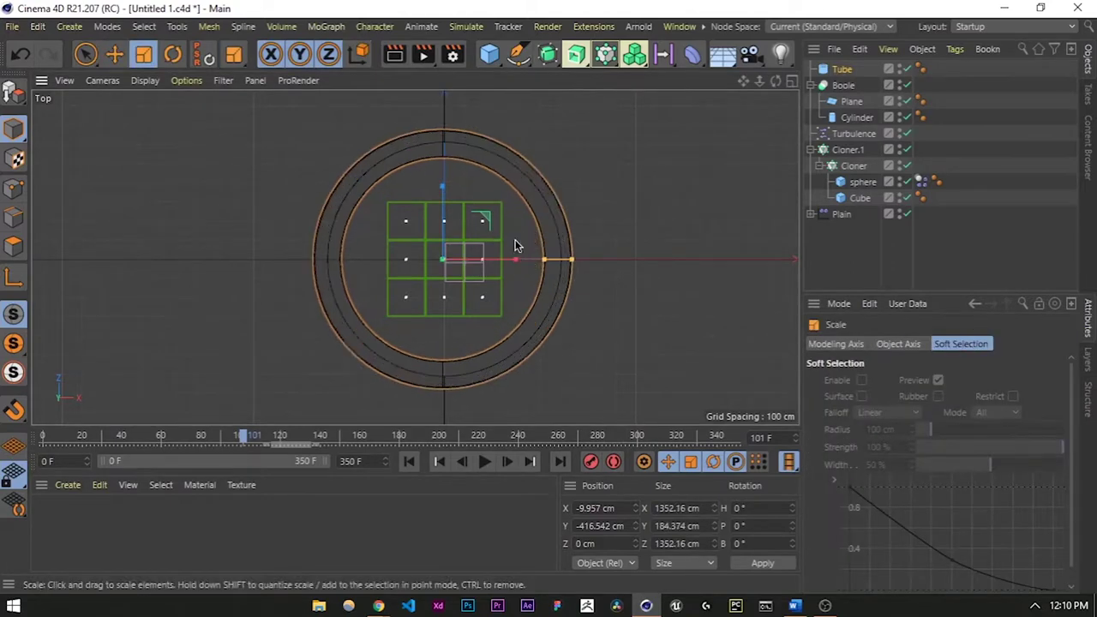
middle_click(526, 262)
middle_click(359, 240)
click(566, 221)
mouse_move(485, 366)
alt+mouse_down()
mouse_move(490, 266)
mouse_move(463, 228)
mouse_move(551, 352)
mouse_move(508, 394)
mouse_move(471, 306)
mouse_move(588, 279)
mouse_move(735, 274)
mouse_move(499, 332)
mouse_move(507, 360)
alt+mouse_up()
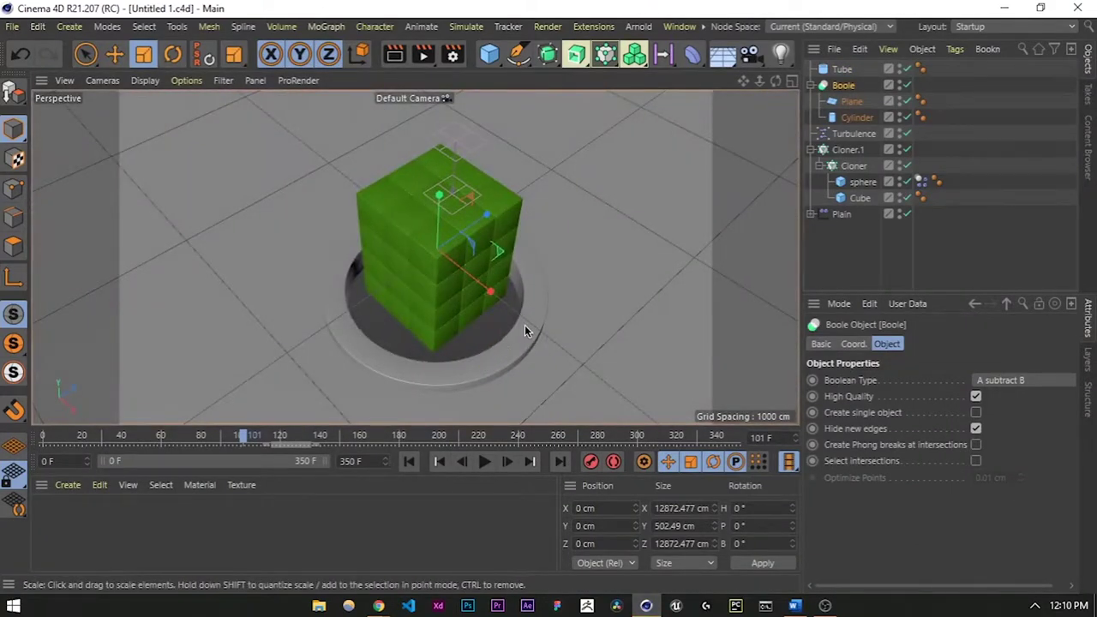
mouse_move(406, 270)
alt+mouse_down()
mouse_move(374, 171)
mouse_move(455, 203)
mouse_move(453, 288)
mouse_move(495, 228)
mouse_move(401, 269)
mouse_move(468, 240)
mouse_move(441, 273)
alt+mouse_up()
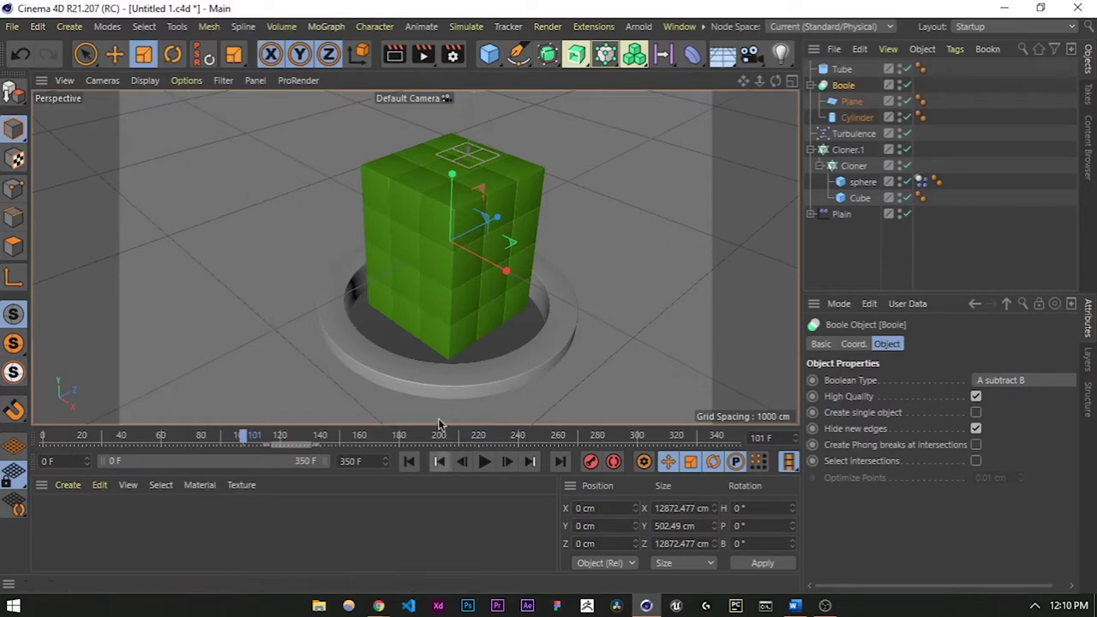
Return the timeline to frame 0 and clear the object selection.
drag(238, 431, 207, 435)
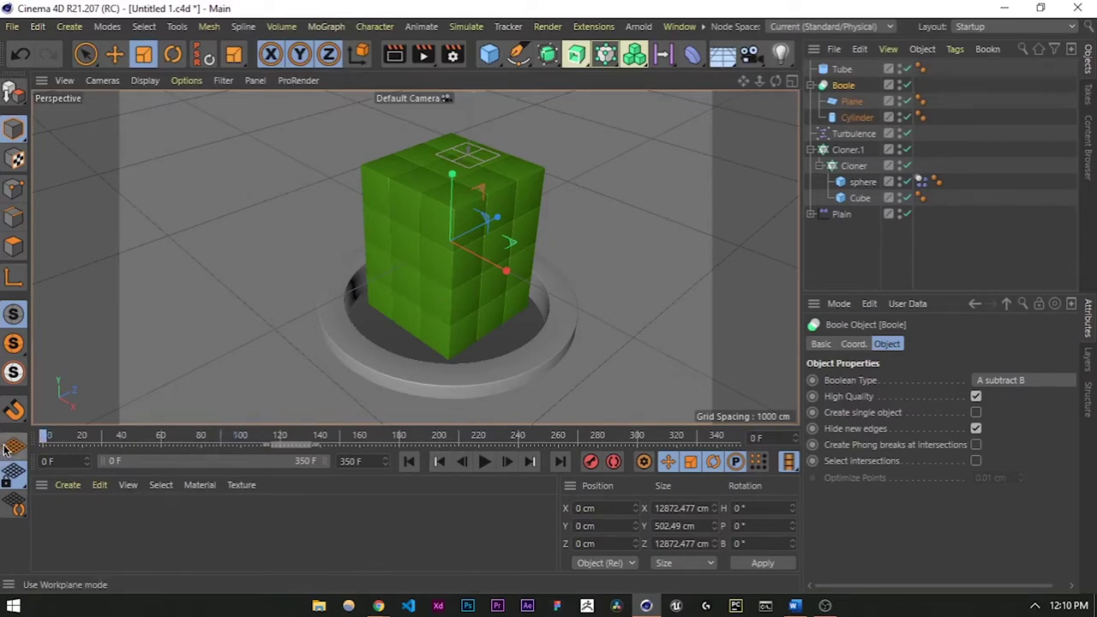
click(854, 246)
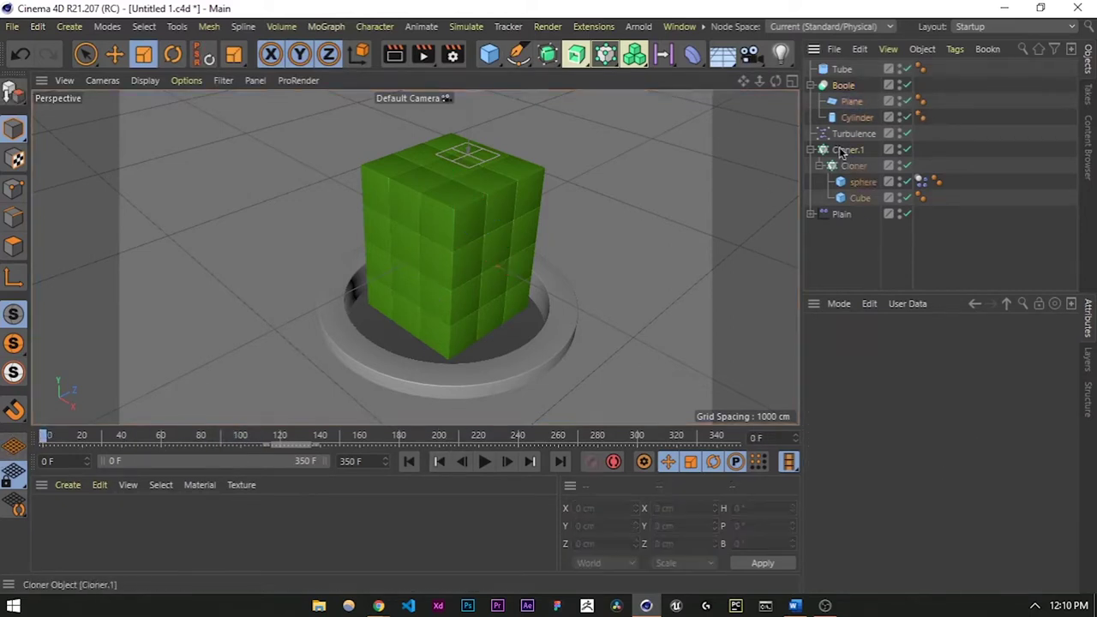
click(846, 150)
key(e)
drag(451, 175, 466, 214)
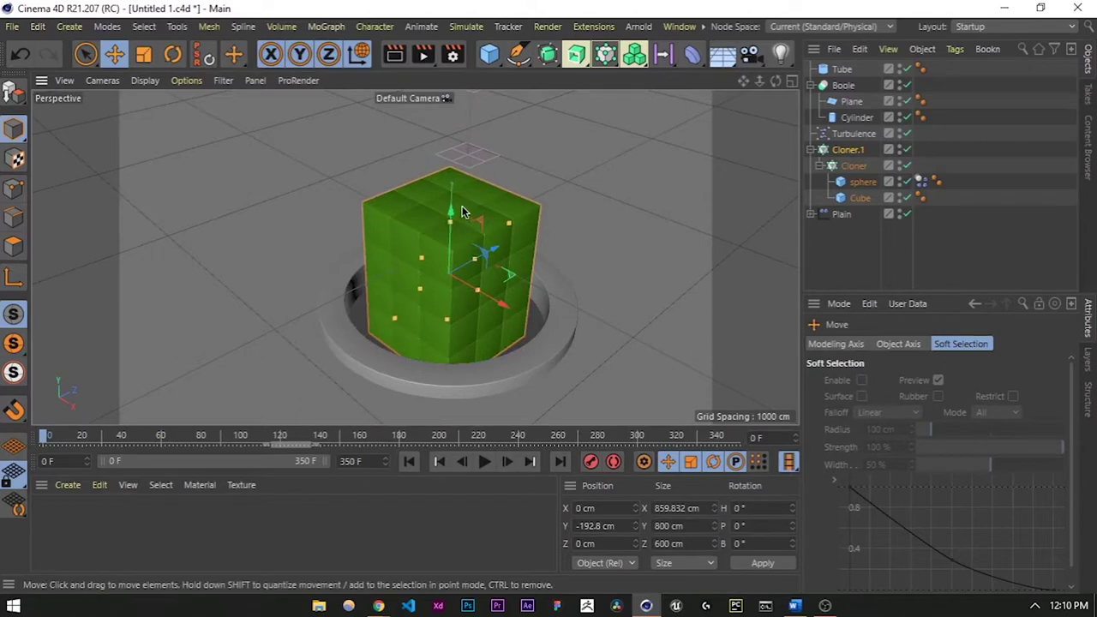
key(ctrl+z)
Set the Y position of Cloner.1 to -900 cm, lowering the cubes into the floor hole, and keyframe it.
click(849, 151)
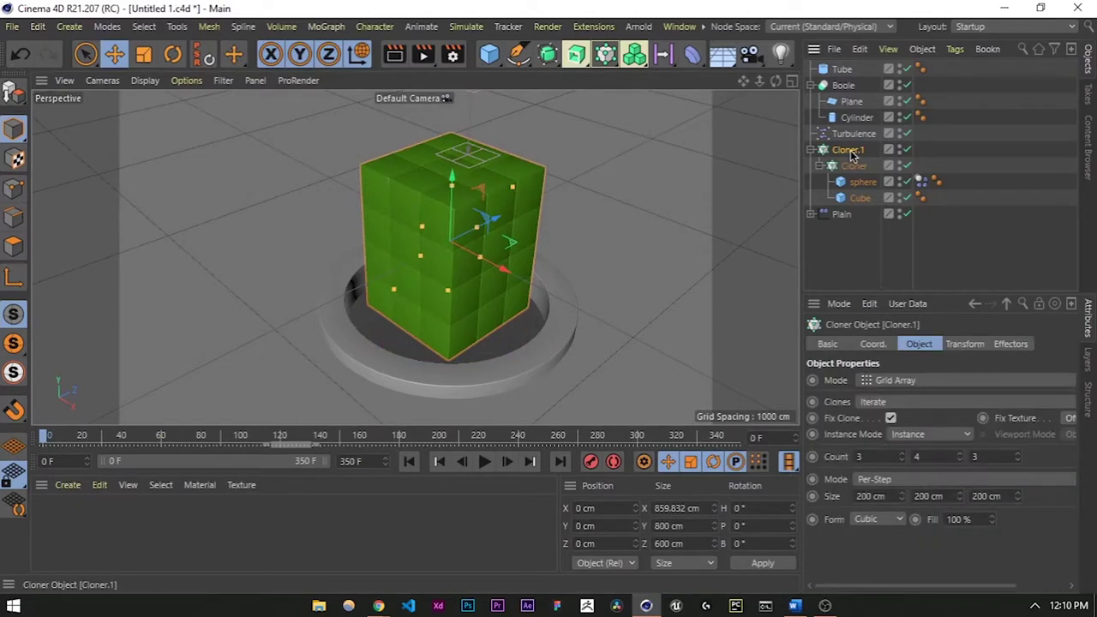
click(873, 343)
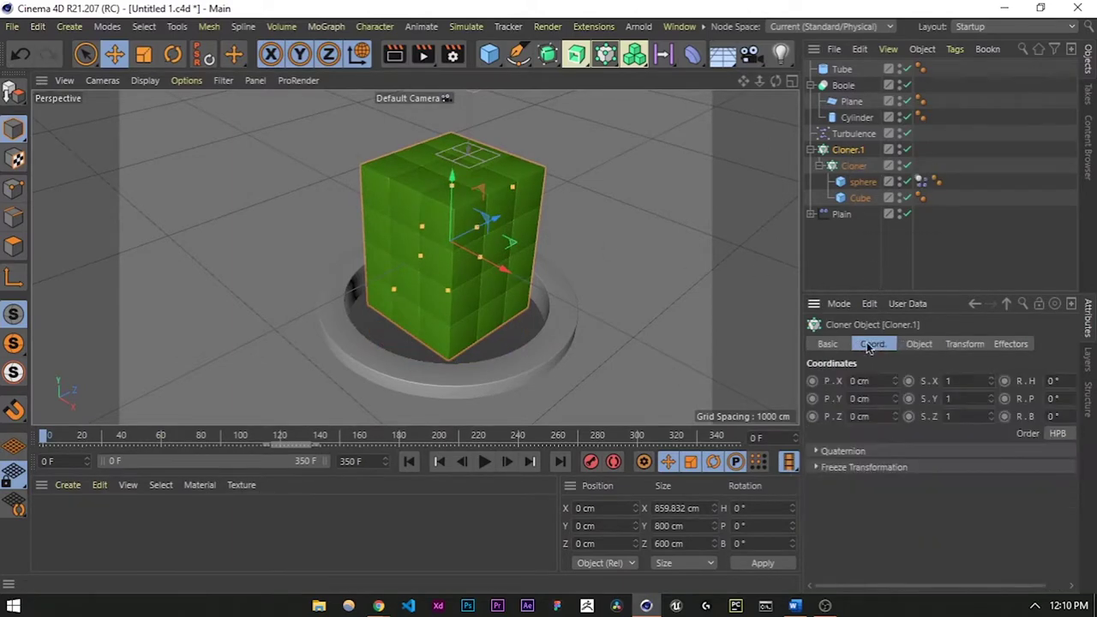
drag(451, 172, 454, 144)
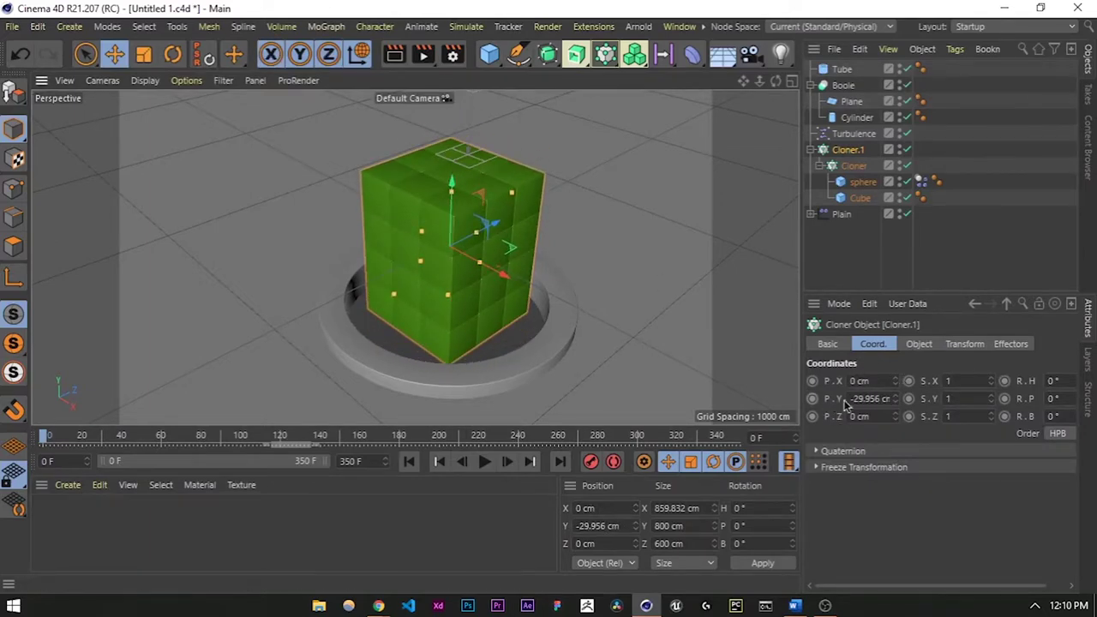
text(0)
key(Return)
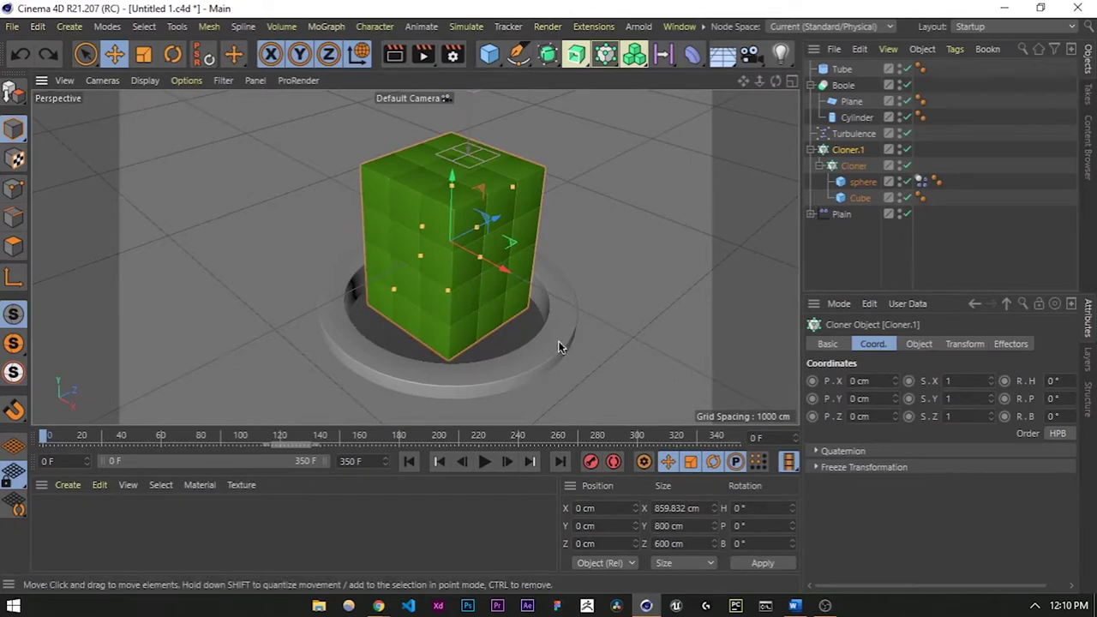
drag(896, 405, 821, 405)
alt+drag(421, 318, 426, 268)
scroll(442, 313, up, 5)
alt+drag(435, 321, 434, 284)
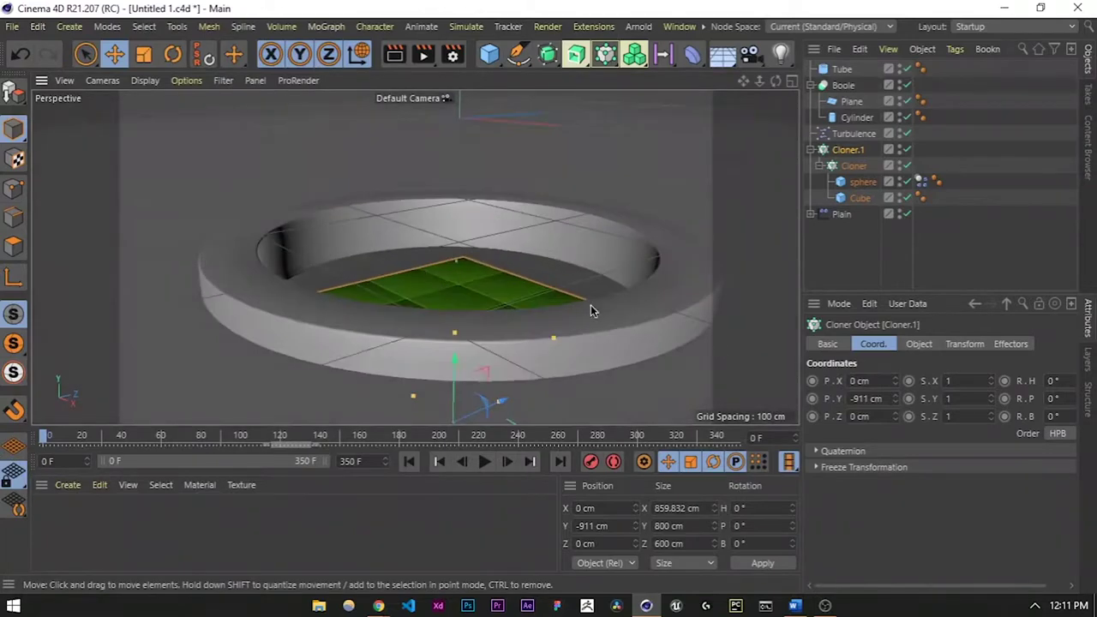
click(867, 398)
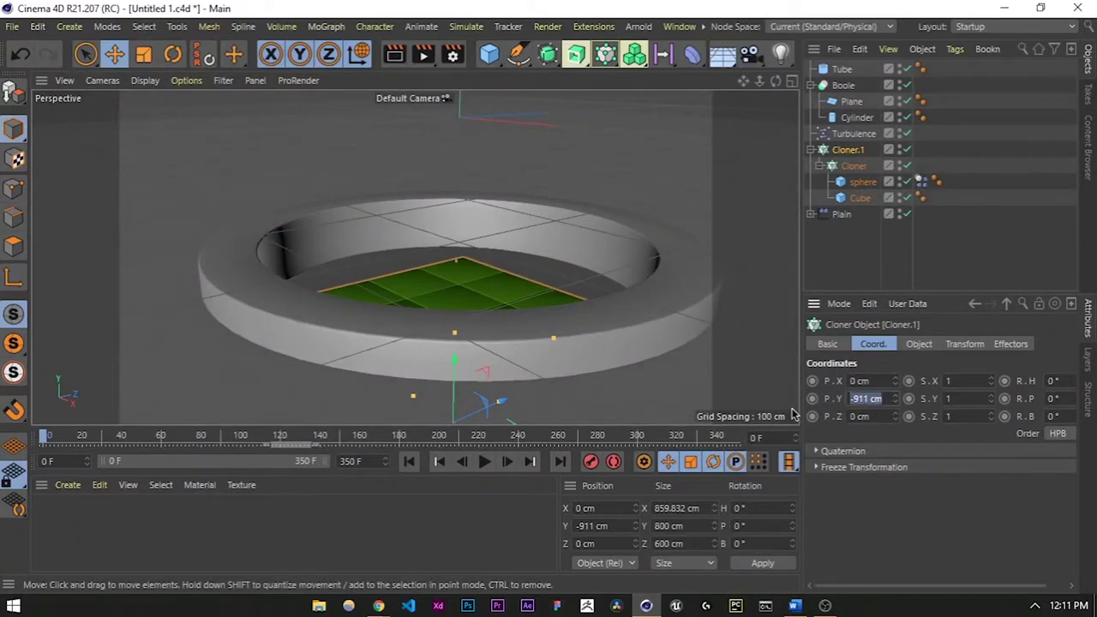
text(-900)
key(Return)
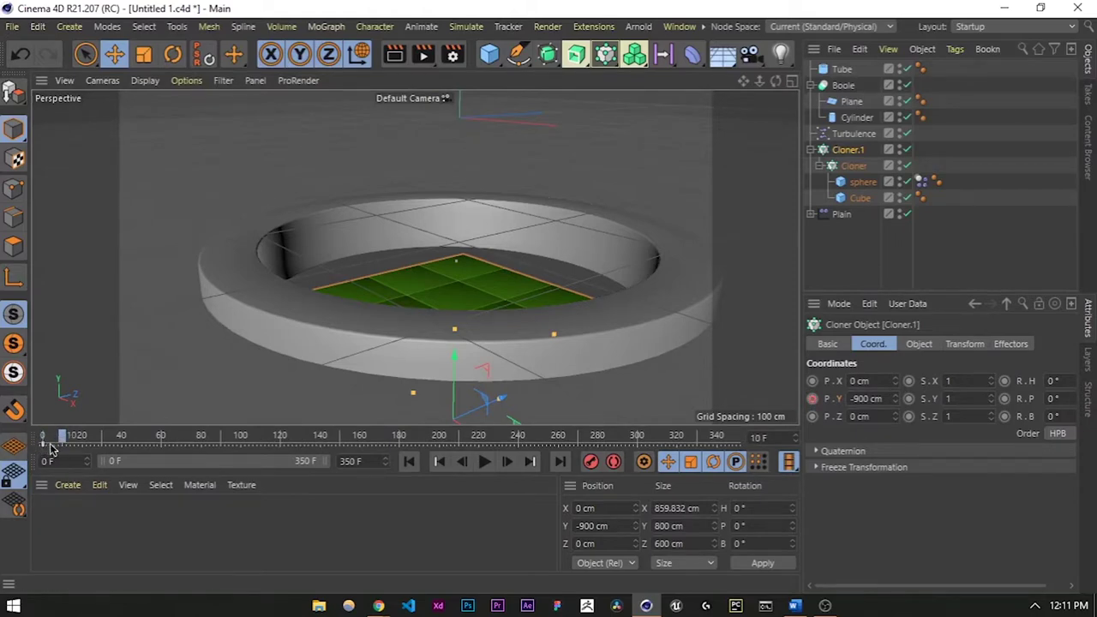
click(44, 448)
key(Delete)
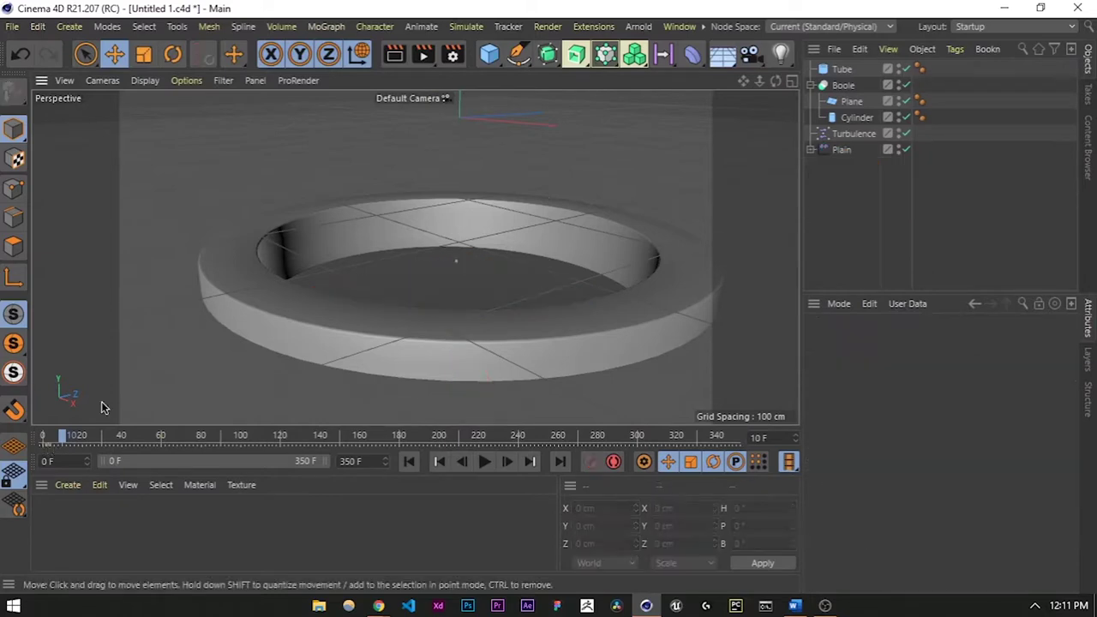
click(41, 439)
scroll(356, 249, down, 10)
key(ctrl+z)
Move the -900 cm Y-position keyframe to frame 15 and return the timeline to frame 0.
scroll(340, 240, up, 10)
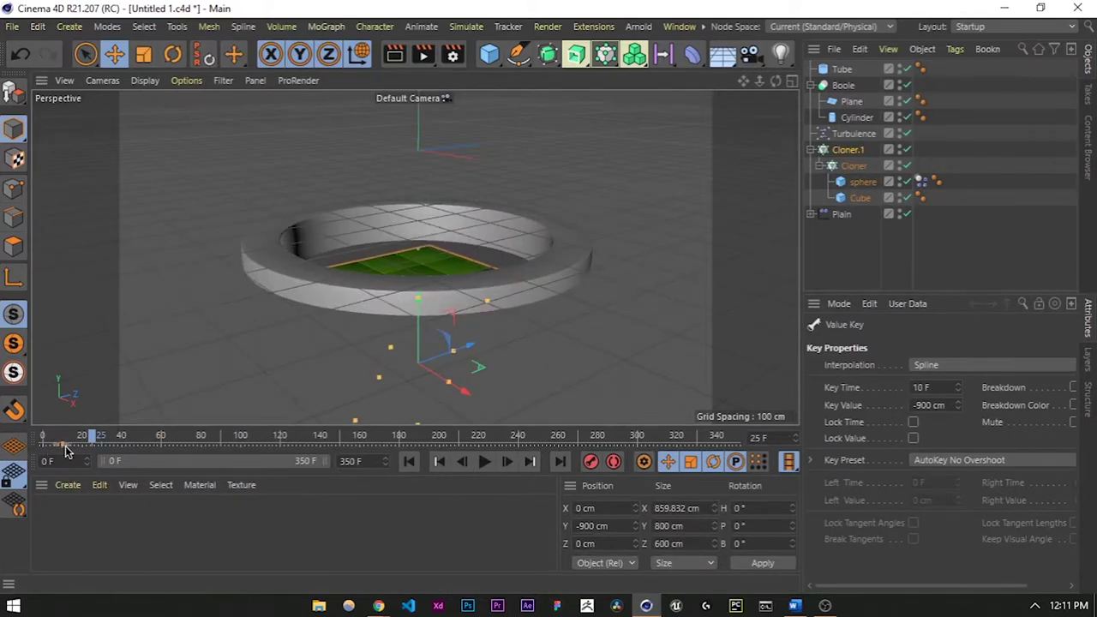
drag(74, 437, 42, 437)
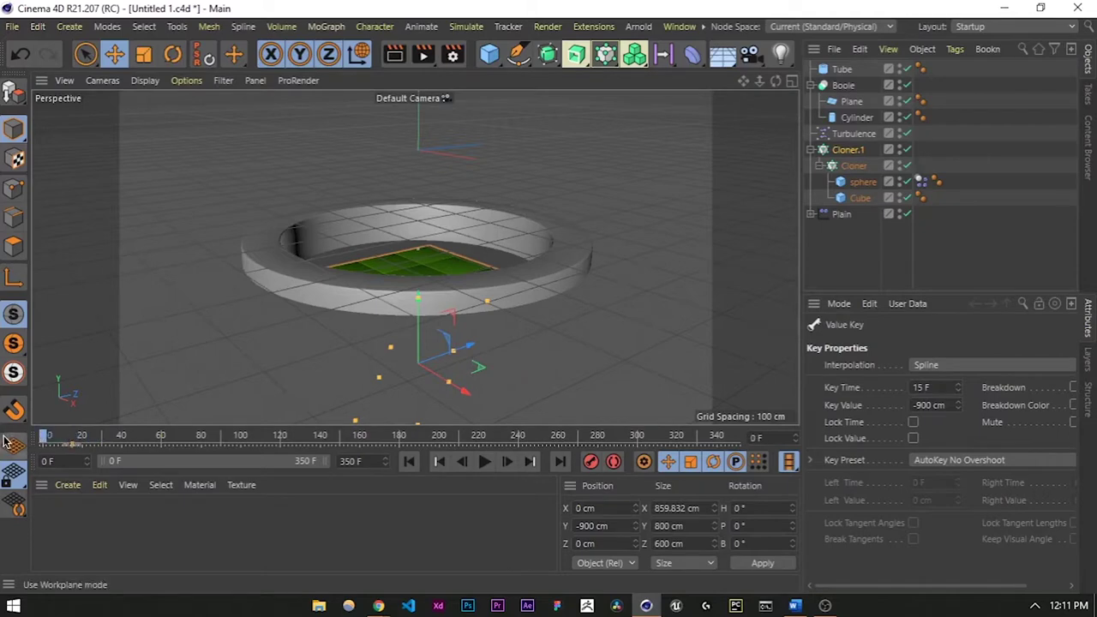
alt+drag(380, 230, 467, 257)
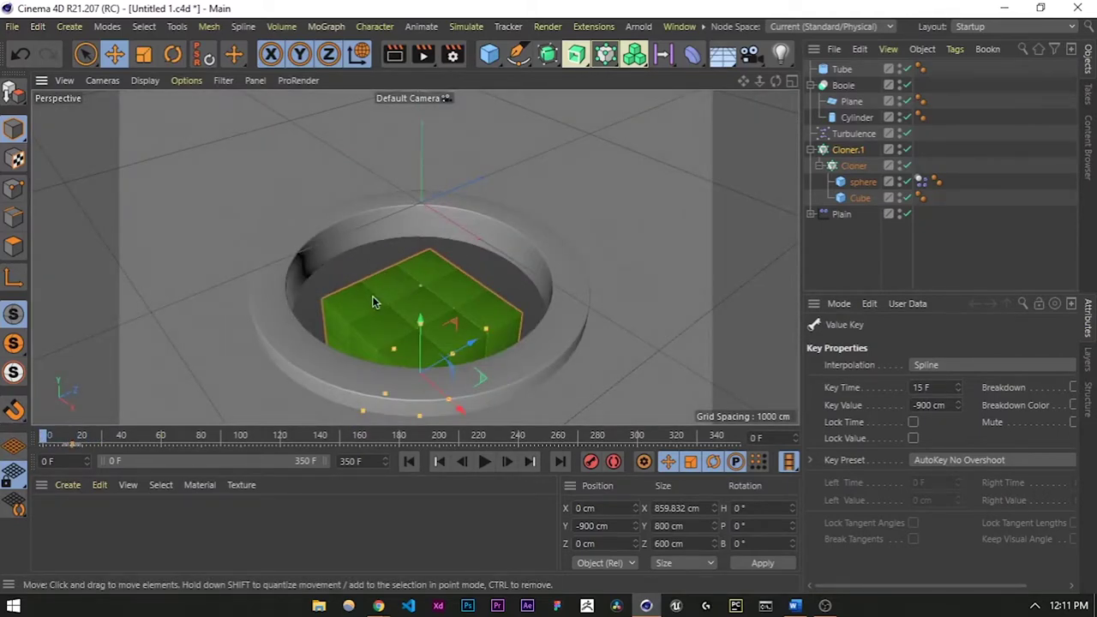
Move the -900 cm Y-position keyframe of Cloner.1 to frame 39.
key(9)
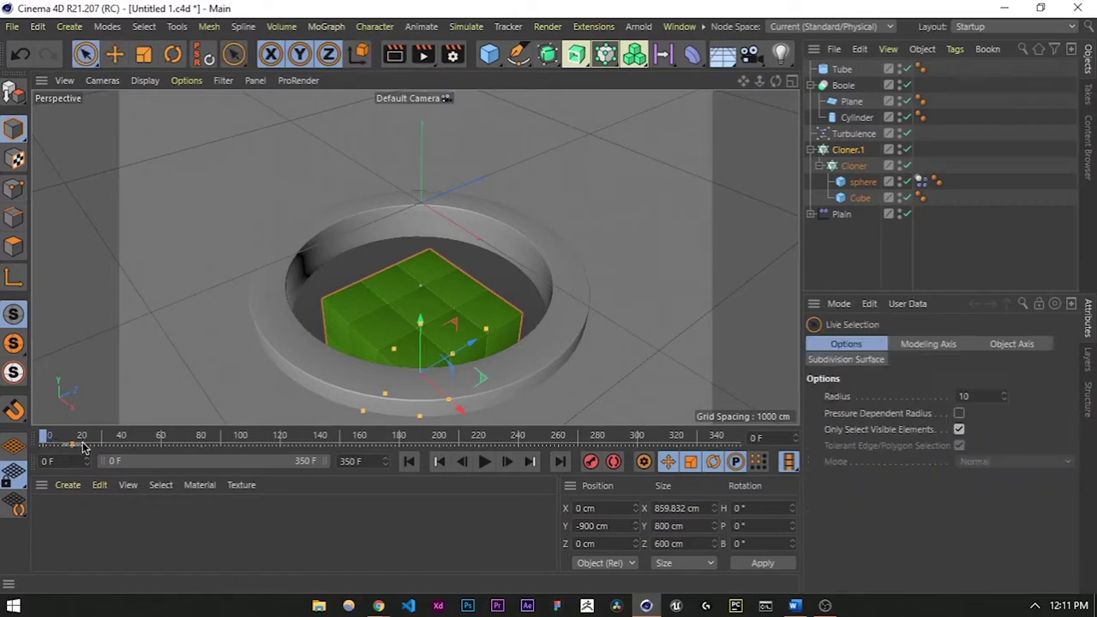
key(F8)
key(F8)
drag(87, 441, 48, 443)
click(96, 444)
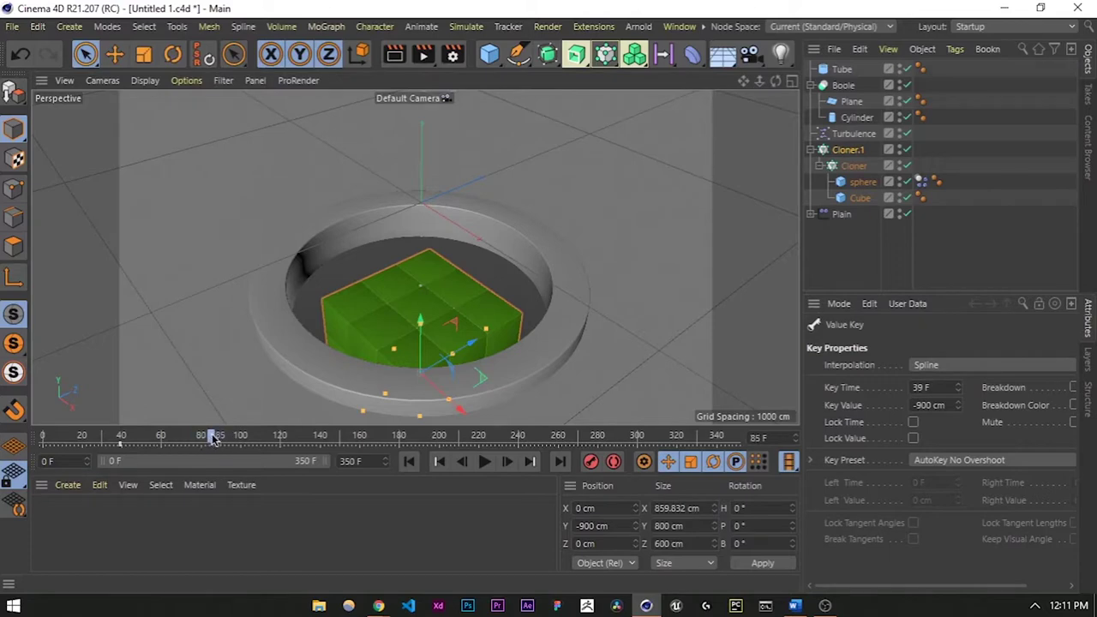
At frame 85, raise Cloner.1 to a Y position of 0 cm and keyframe it.
click(847, 152)
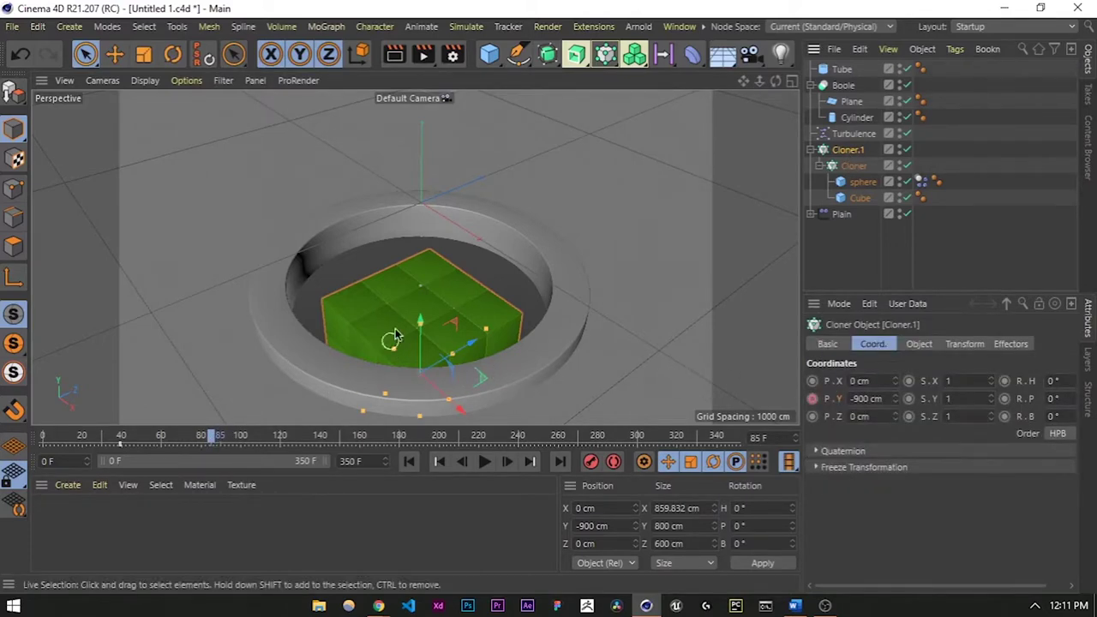
drag(420, 324, 423, 293)
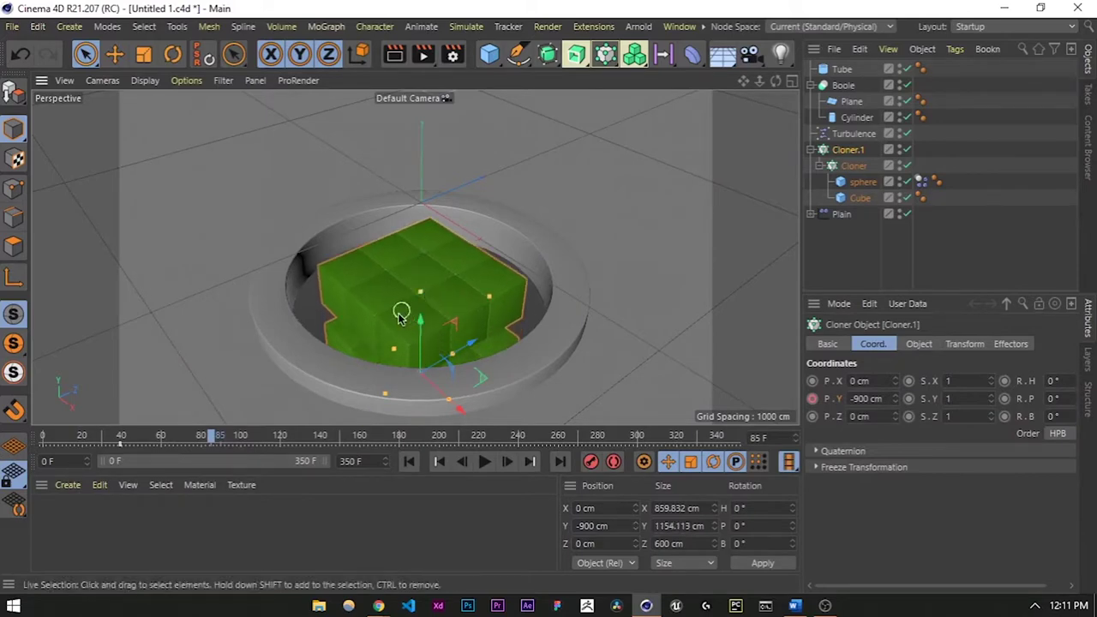
key(ctrl+z)
drag(422, 342, 492, 235)
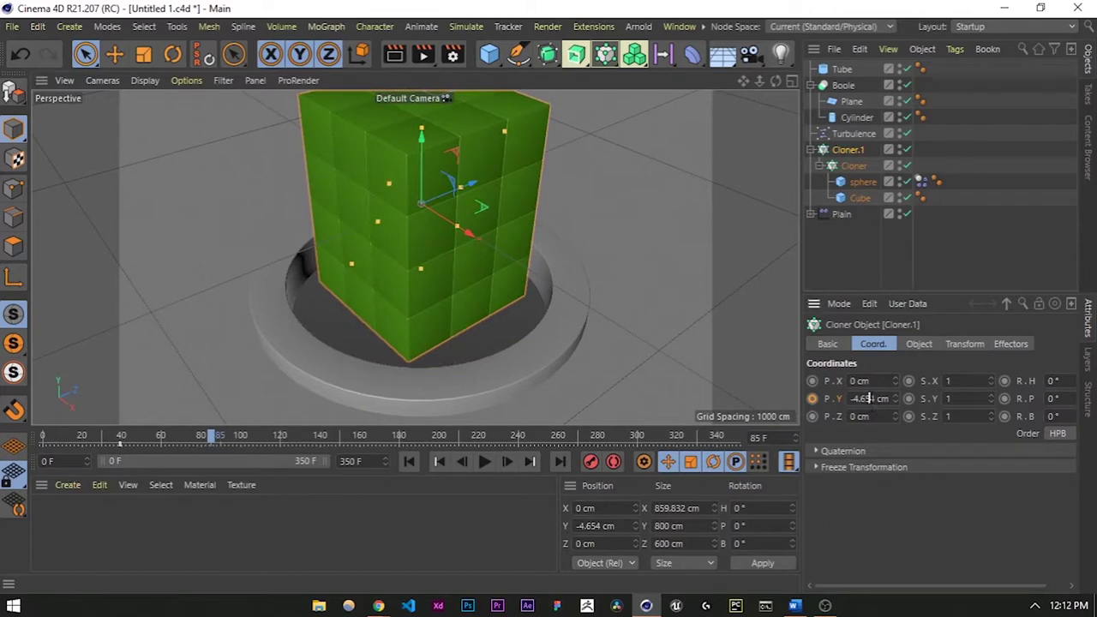
key(Return)
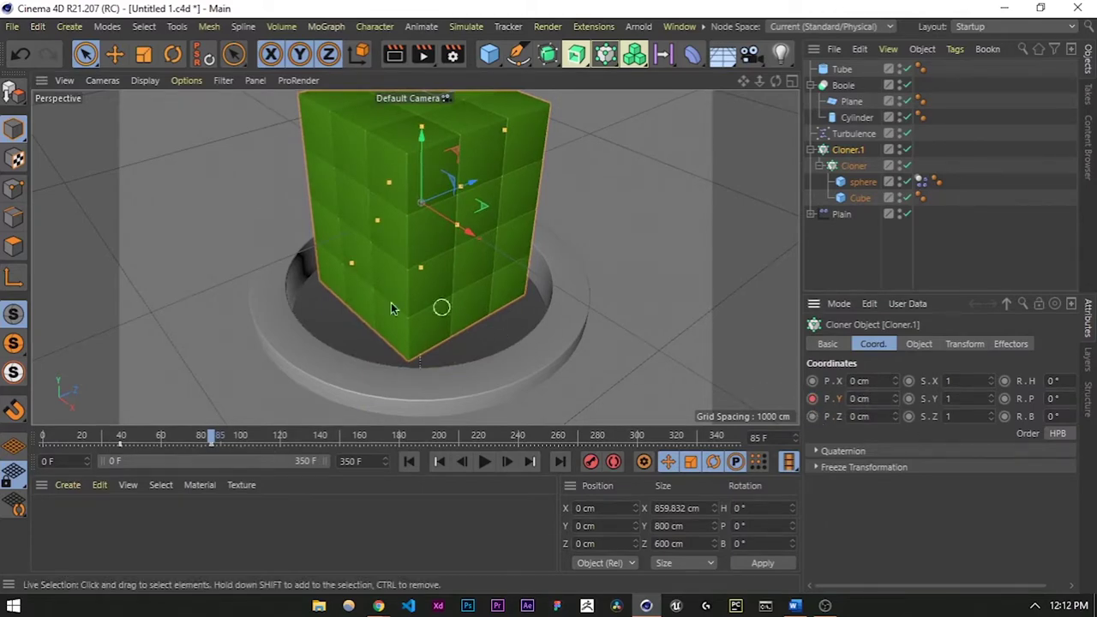
Play the animation from frame 0 to check how the cubes rise out of the hole and morph.
drag(211, 437, 105, 437)
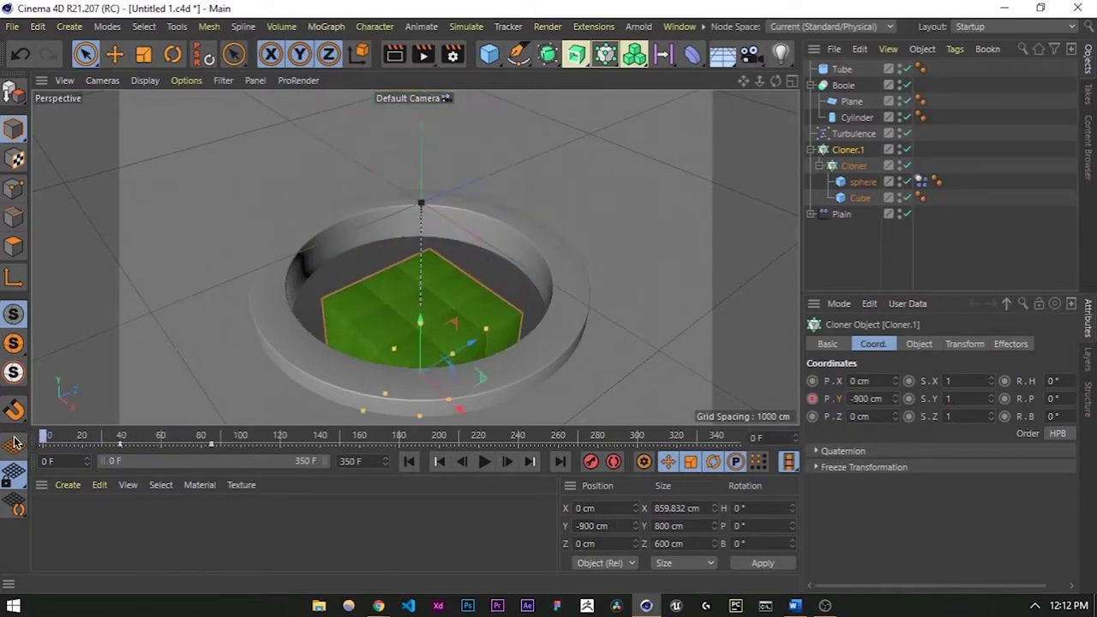
scroll(443, 377, down, 4)
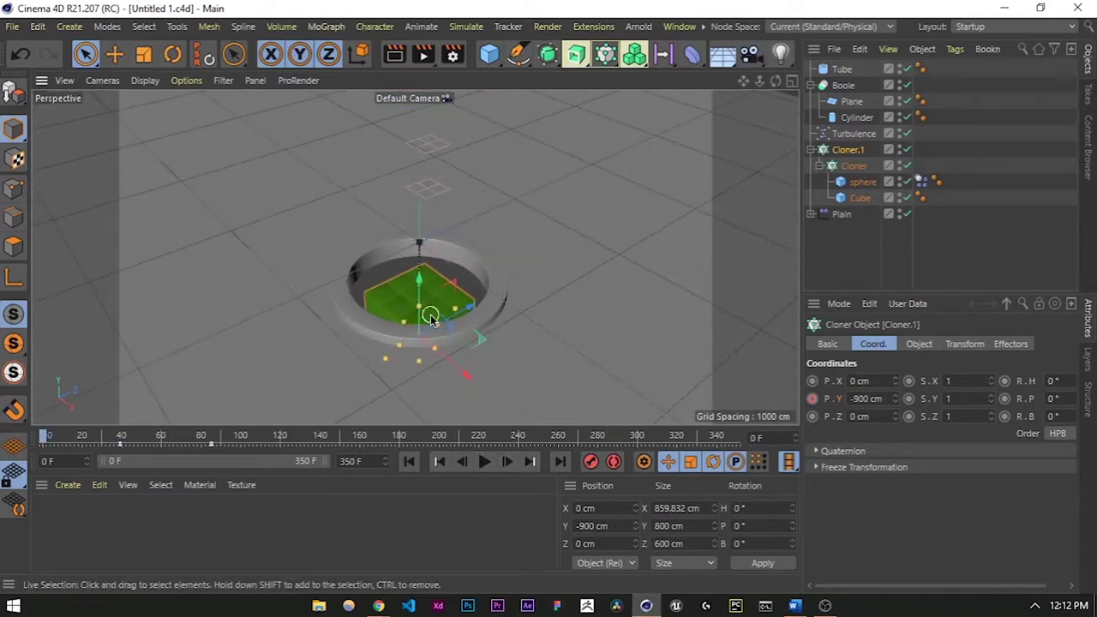
alt+drag(430, 317, 460, 324)
key(e)
click(483, 461)
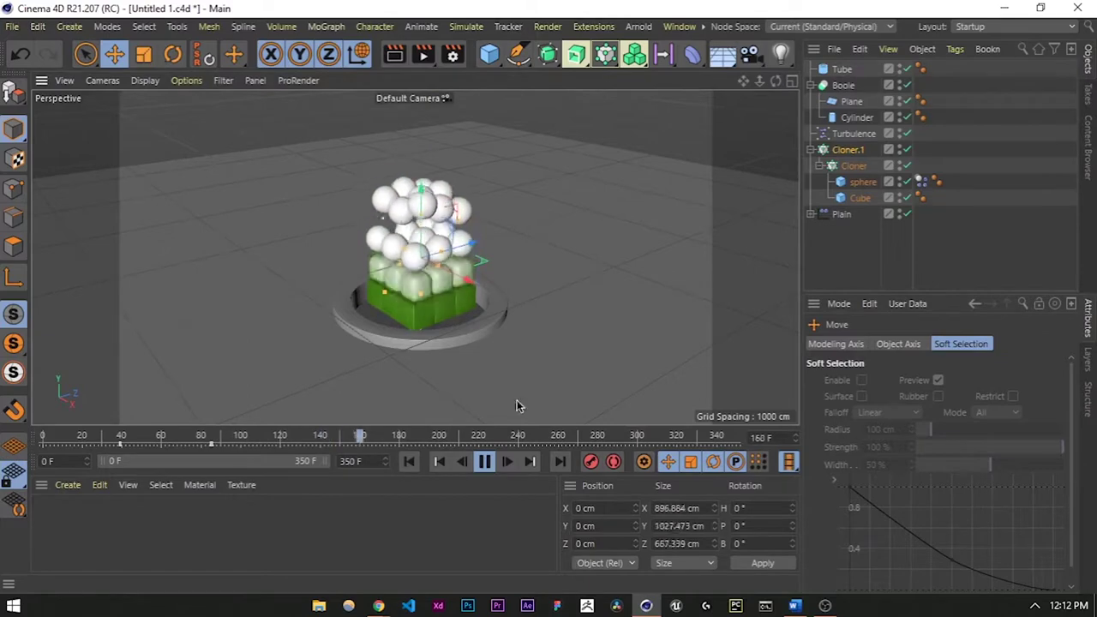
click(484, 462)
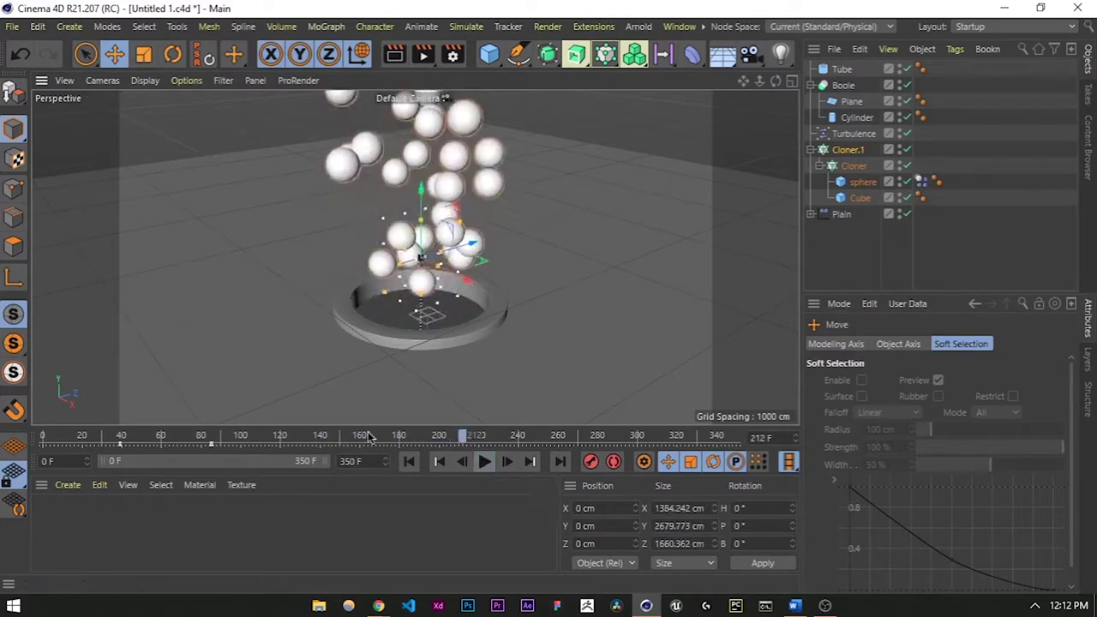
Move the 0 cm Y-position keyframe of Cloner.1 to frame 97 and play the animation from the start.
click(211, 447)
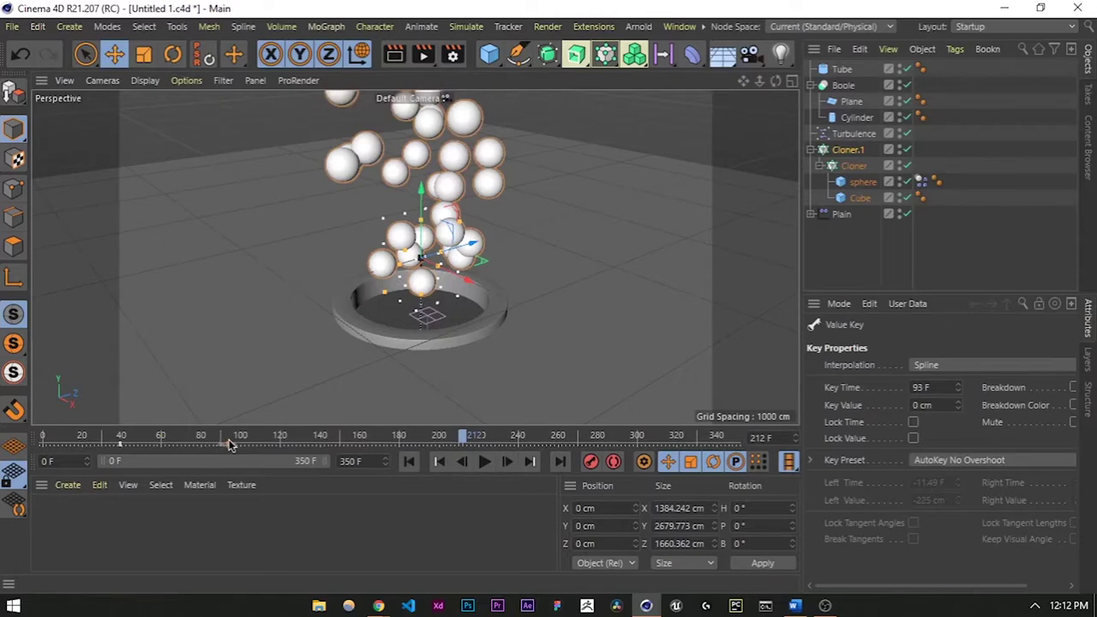
drag(231, 438, 248, 400)
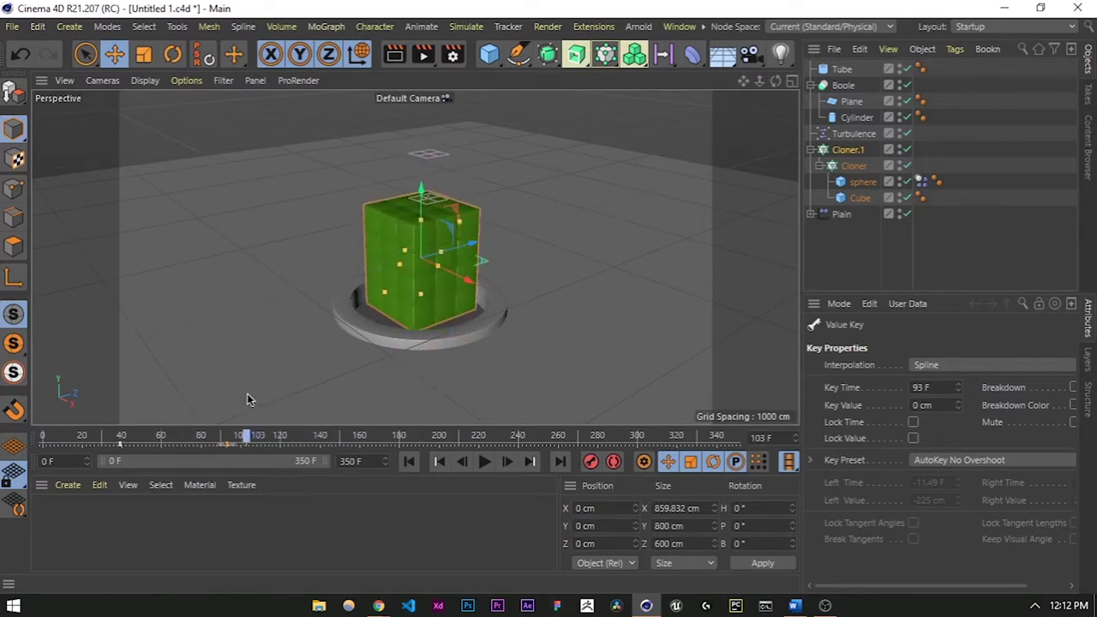
drag(240, 444, 41, 439)
click(486, 464)
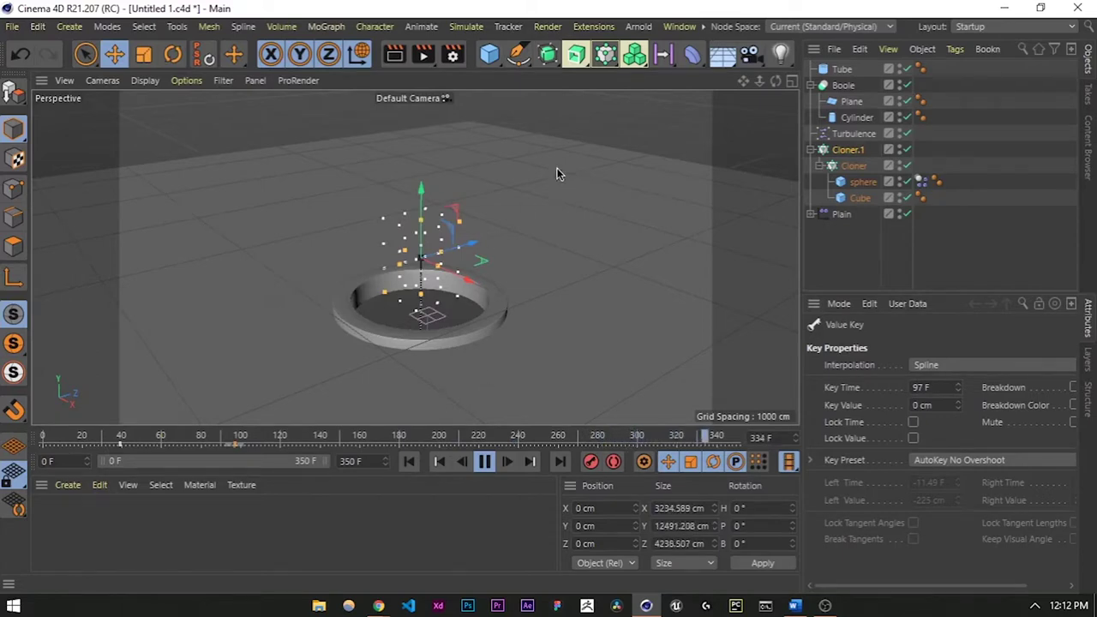
click(485, 461)
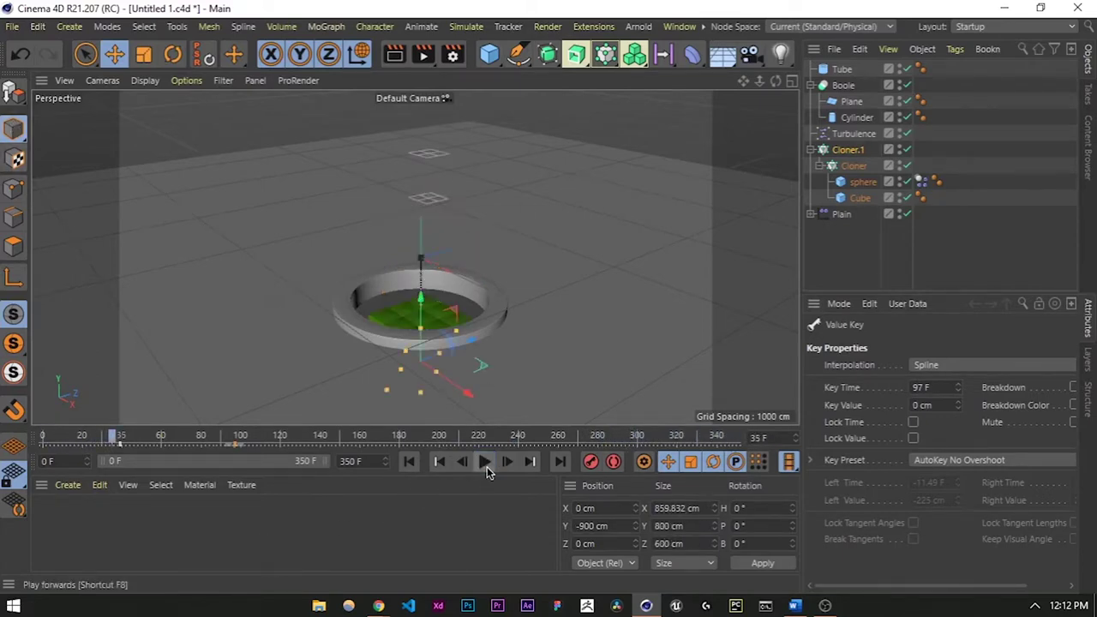
Add a cube primitive above the hole and flatten it into a slab about 22 cm high.
scroll(421, 392, up, 3)
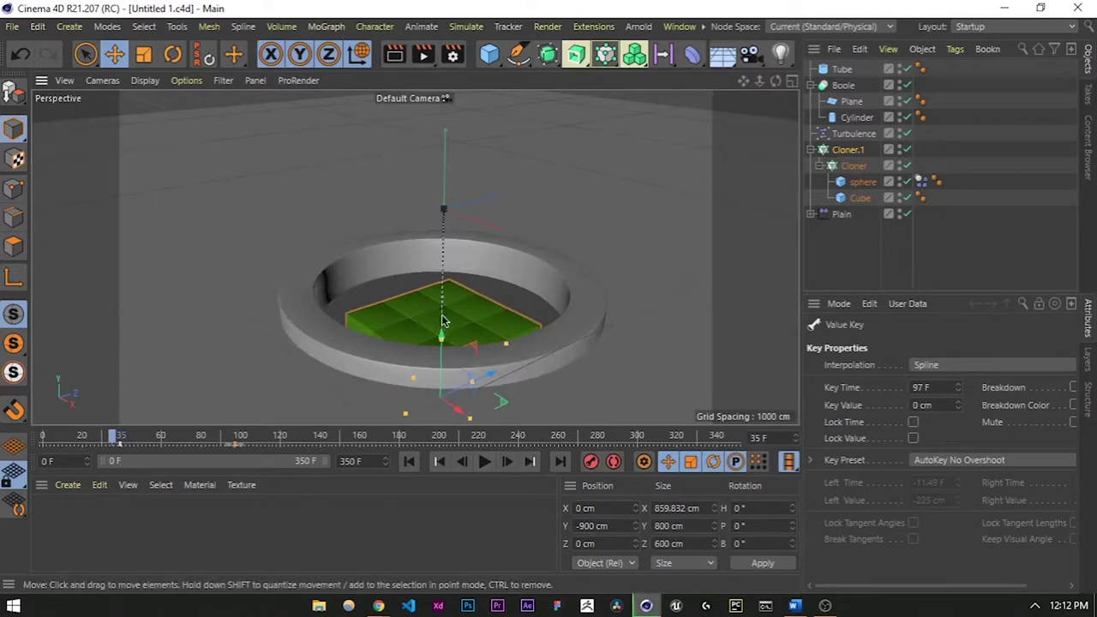
scroll(435, 318, up, 5)
mouse_move(443, 306)
alt+mouse_down()
mouse_move(432, 356)
mouse_move(425, 300)
alt+mouse_up()
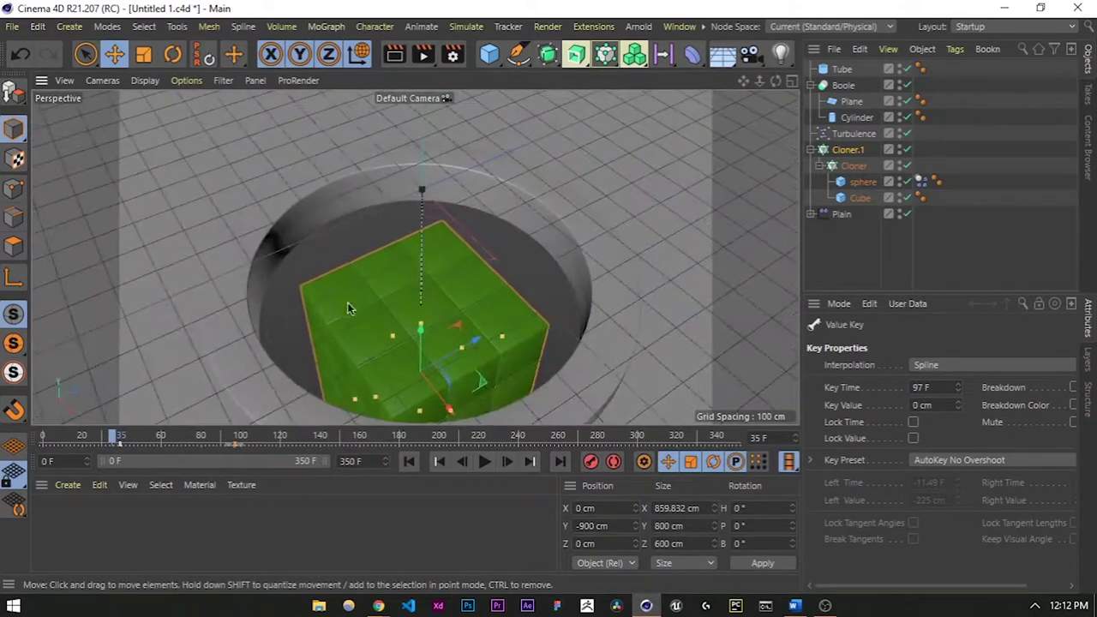
scroll(347, 296, down, 3)
click(489, 54)
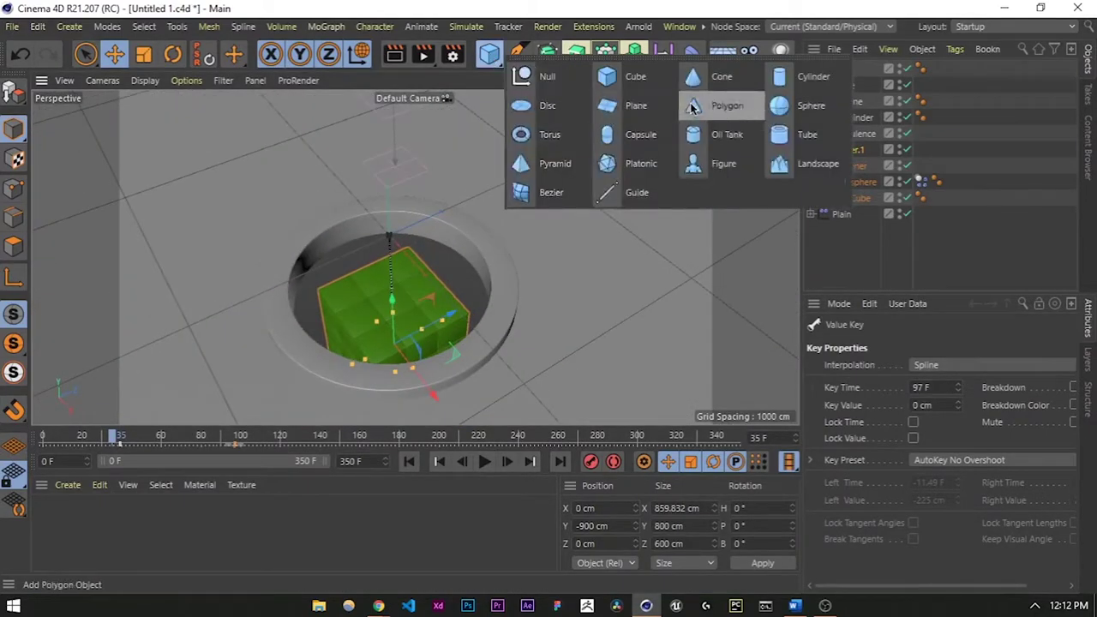
click(630, 83)
scroll(406, 253, up, 3)
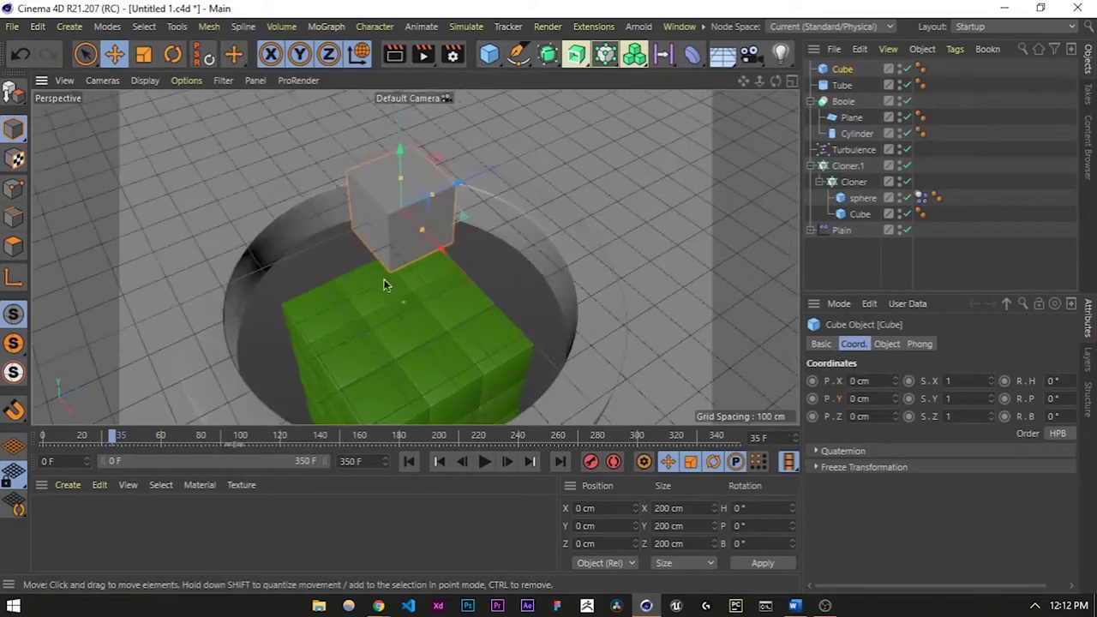
alt+drag(403, 297, 360, 218)
drag(404, 114, 396, 176)
alt+drag(497, 260, 546, 360)
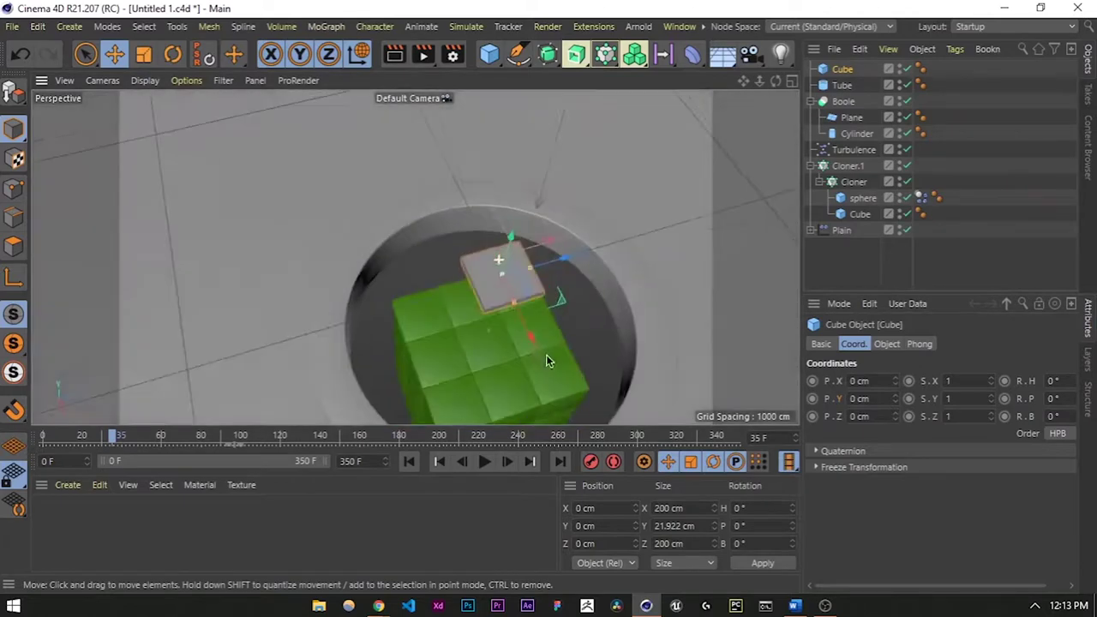
In the top view, lengthen the slab to about 1114 cm in Z so it spans the hole.
middle_click(502, 287)
middle_click(552, 183)
scroll(471, 223, down, 5)
scroll(437, 261, up, 9)
scroll(441, 276, down, 4)
alt+middle_drag(455, 293, 467, 285)
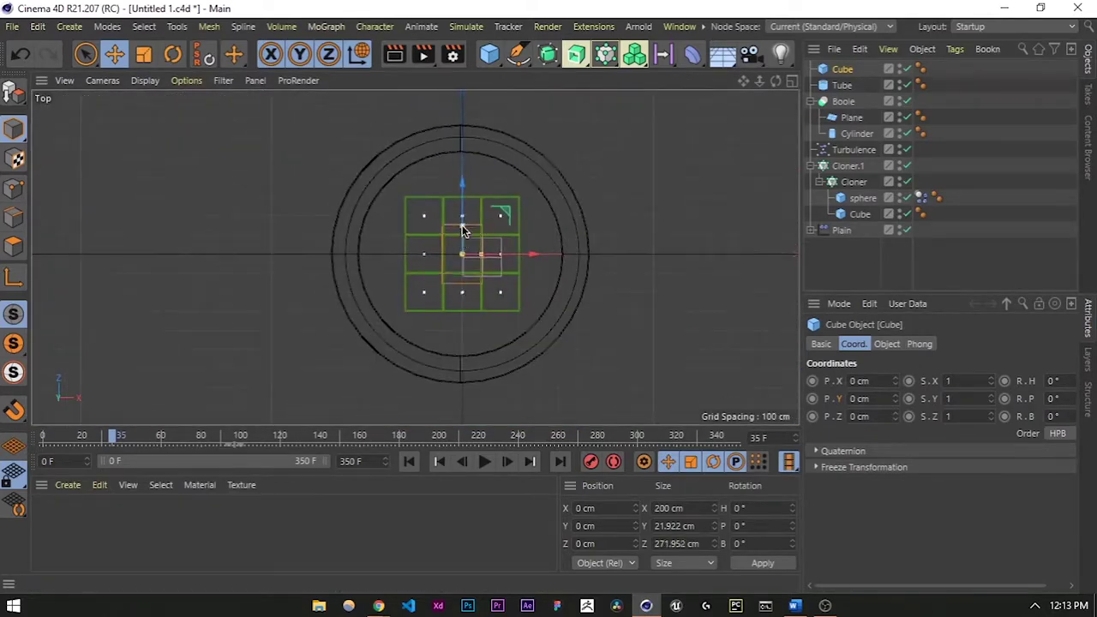
drag(467, 174, 466, 152)
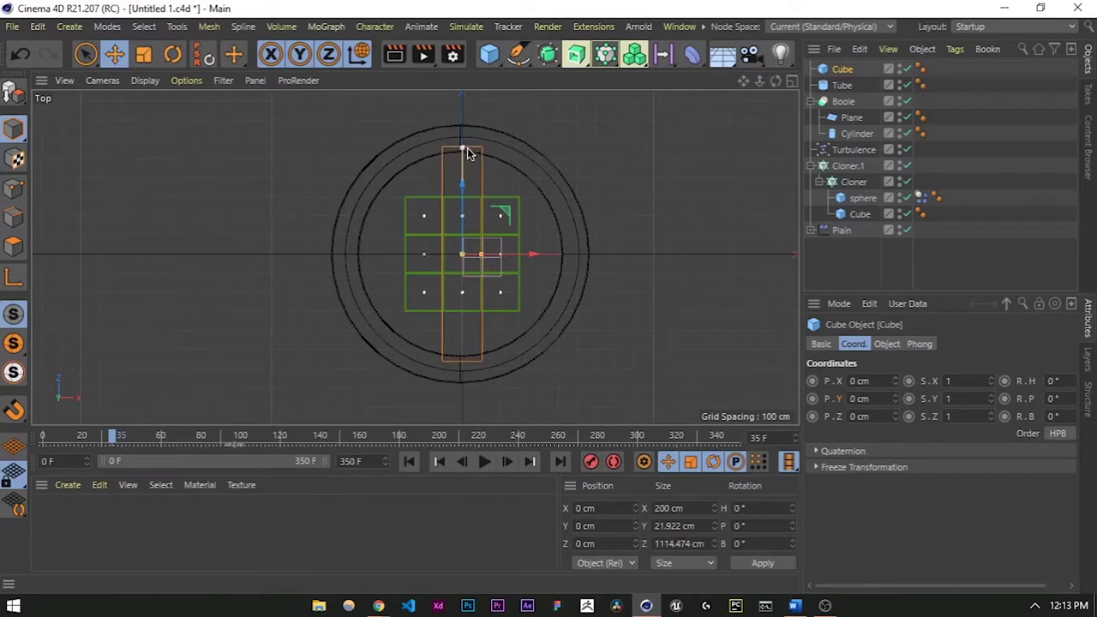
Widen the slab to about 634 cm in X and position it at about X -335 cm, Y -442 cm to cover half the hole.
drag(483, 255, 396, 236)
middle_click(449, 228)
middle_click(284, 208)
middle_click(397, 238)
middle_click(573, 186)
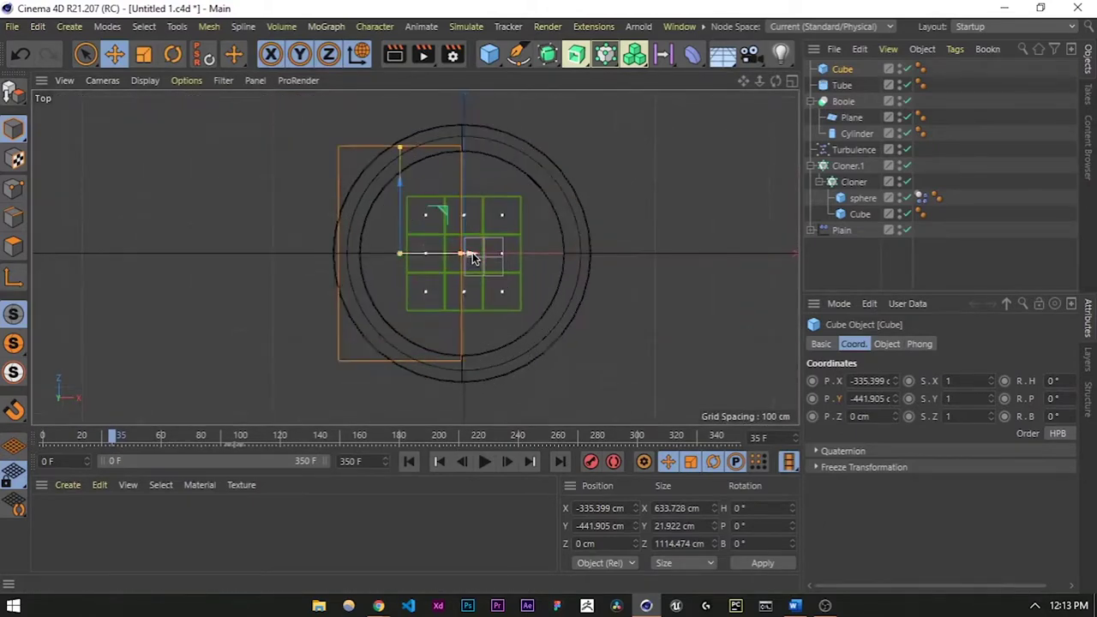
Duplicate the slab along X and place the copy at about X 302 cm to cover the other half of the hole.
ctrl+drag(472, 252, 600, 252)
scroll(467, 256, up, 2)
scroll(454, 264, up, 8)
scroll(410, 268, down, 3)
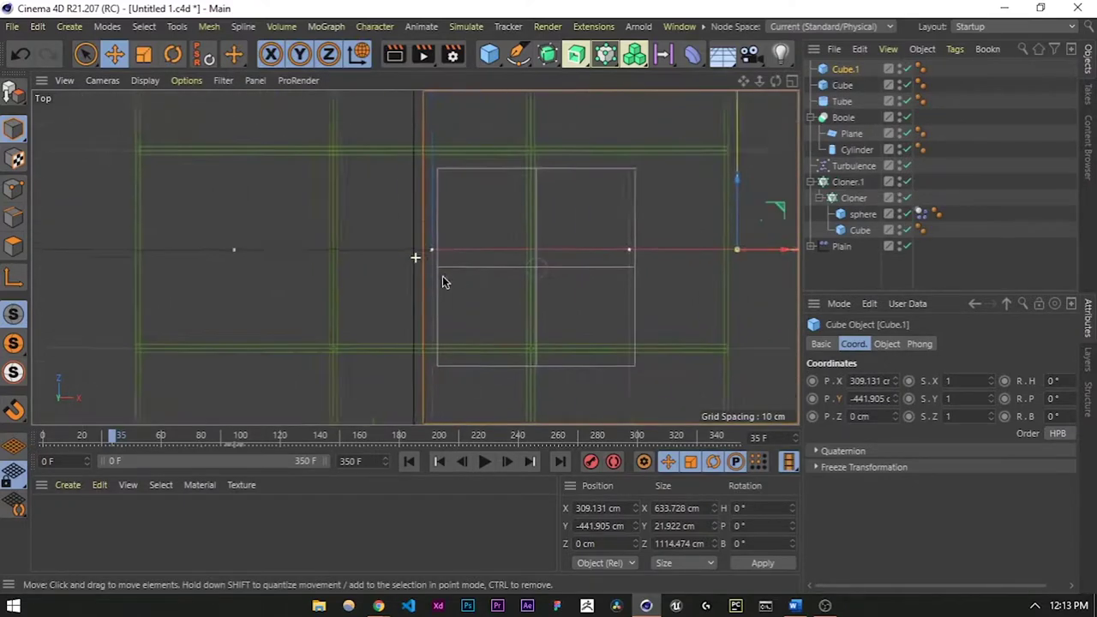
alt+middle_drag(442, 276, 375, 283)
drag(721, 257, 710, 257)
middle_click(319, 219)
middle_click(319, 219)
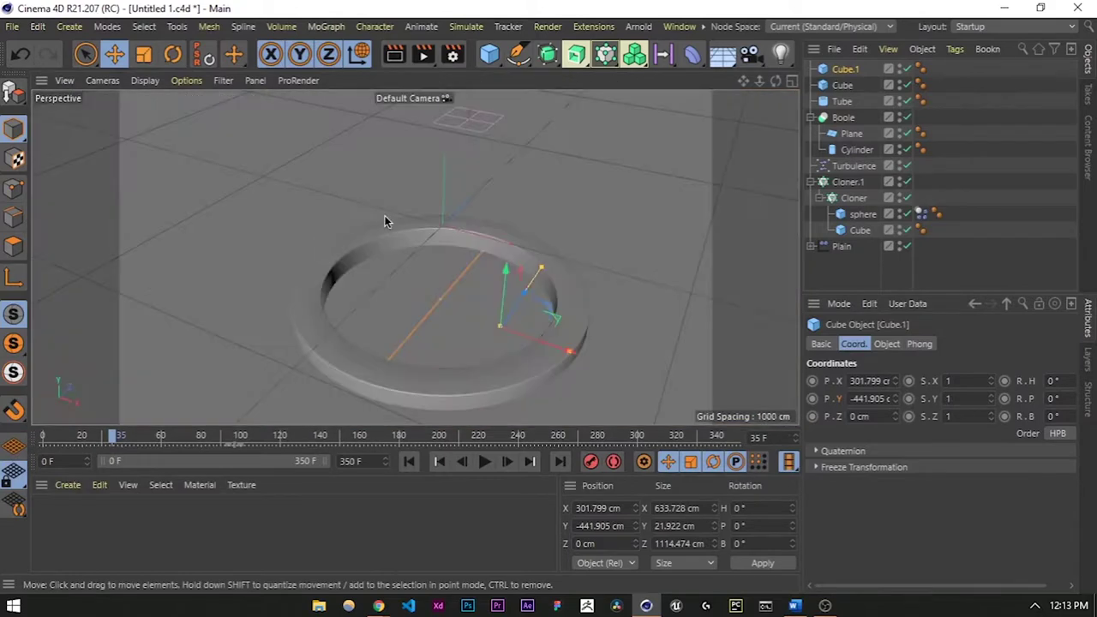
Select the original slab and keyframe its closed X position of about -335 cm at frame 2.
click(404, 296)
alt+drag(404, 296, 485, 336)
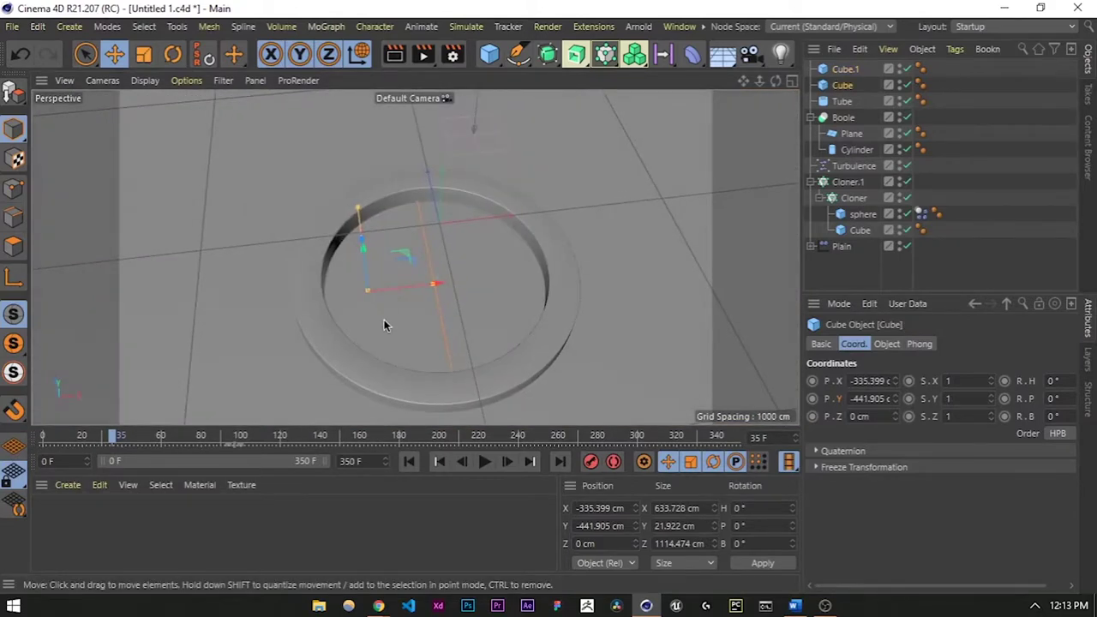
click(104, 438)
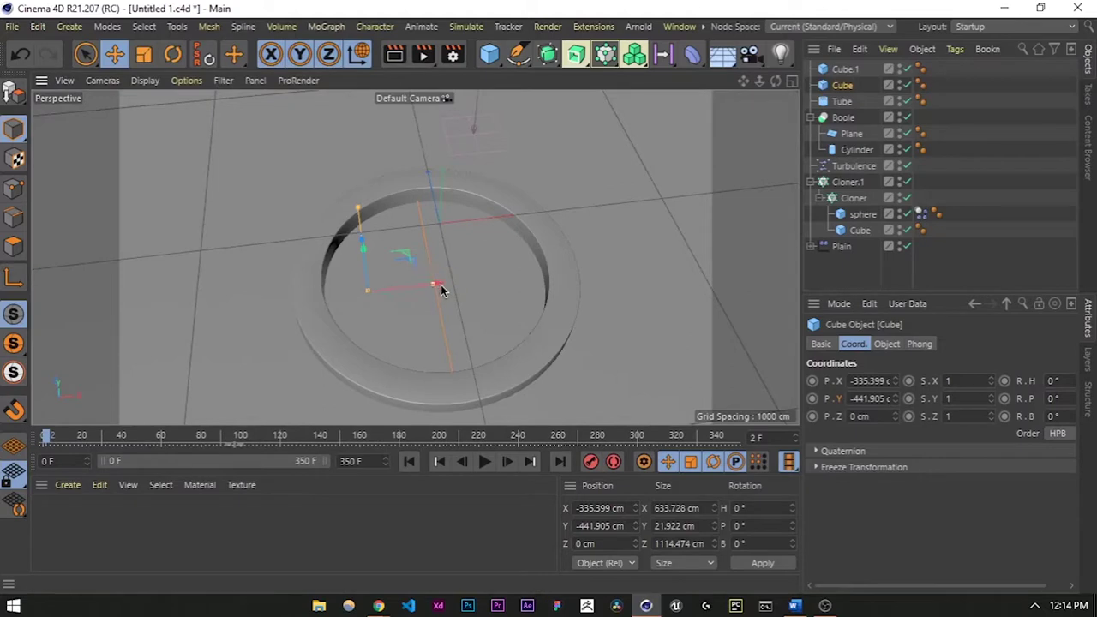
mouse_move(412, 293)
mouse_down()
mouse_move(368, 288)
mouse_move(393, 290)
mouse_up()
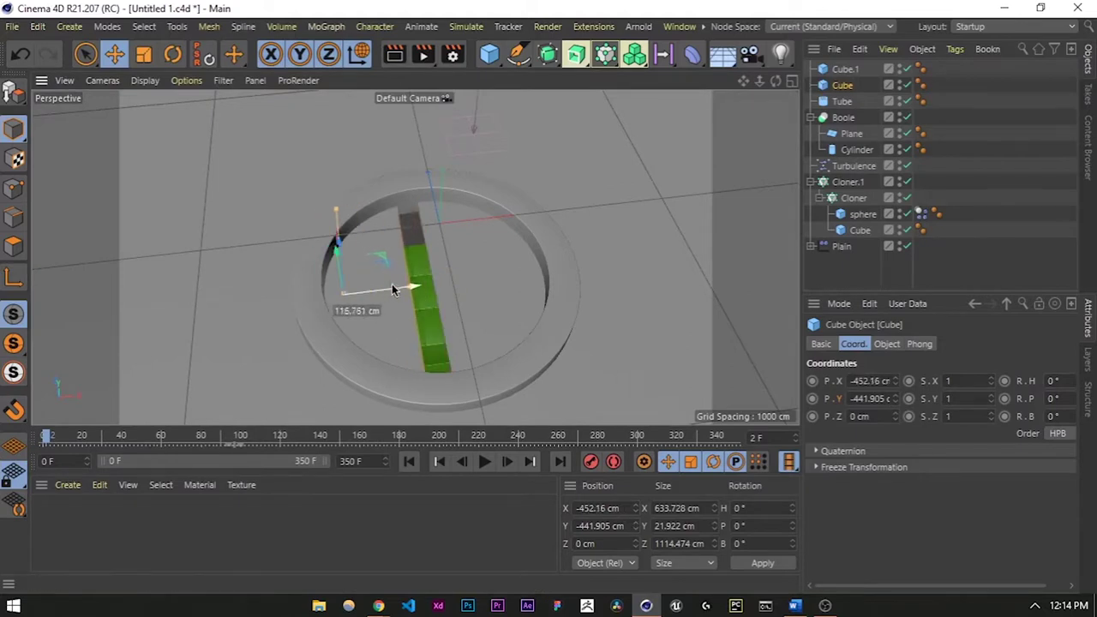
key(ctrl+z)
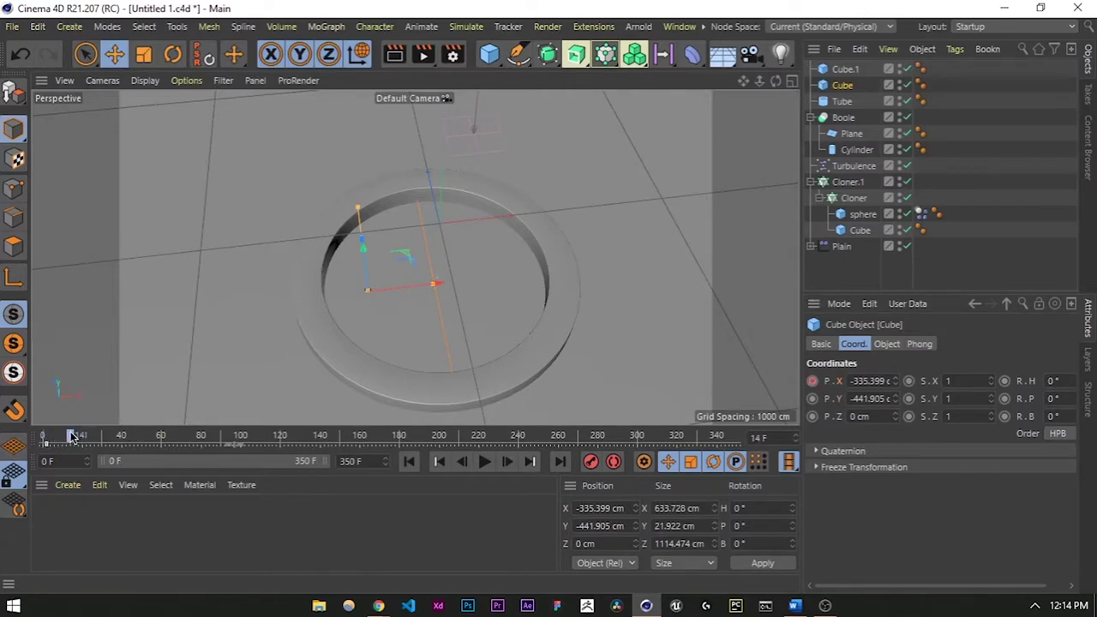
At frame 17, slide the original slab open to about X -894 cm, keyframe it and play the motion.
drag(434, 285, 306, 301)
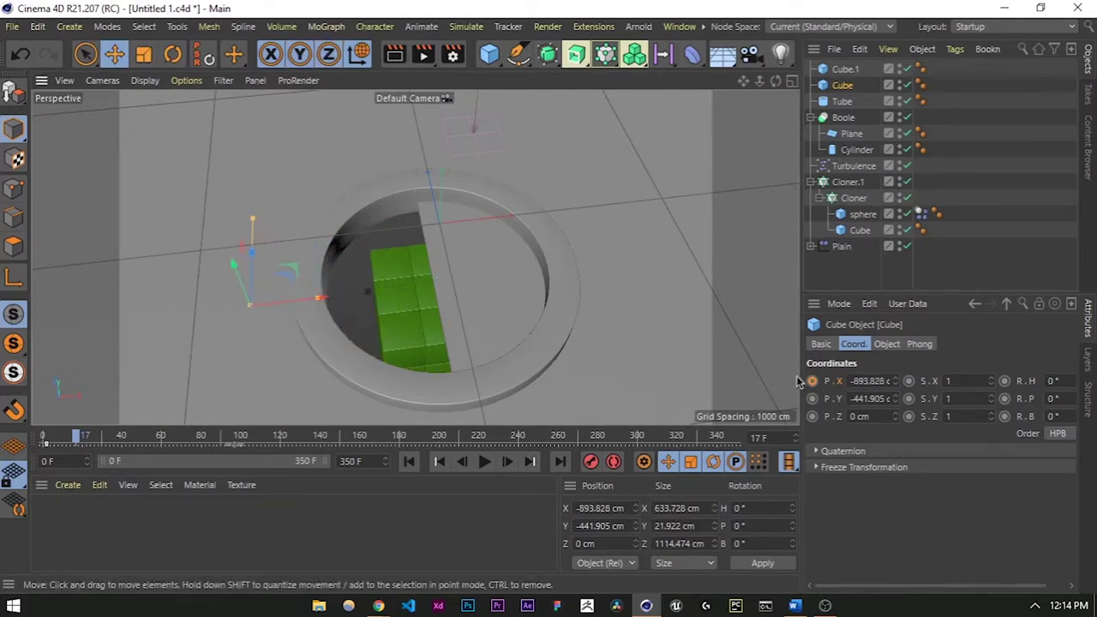
drag(76, 441, 32, 444)
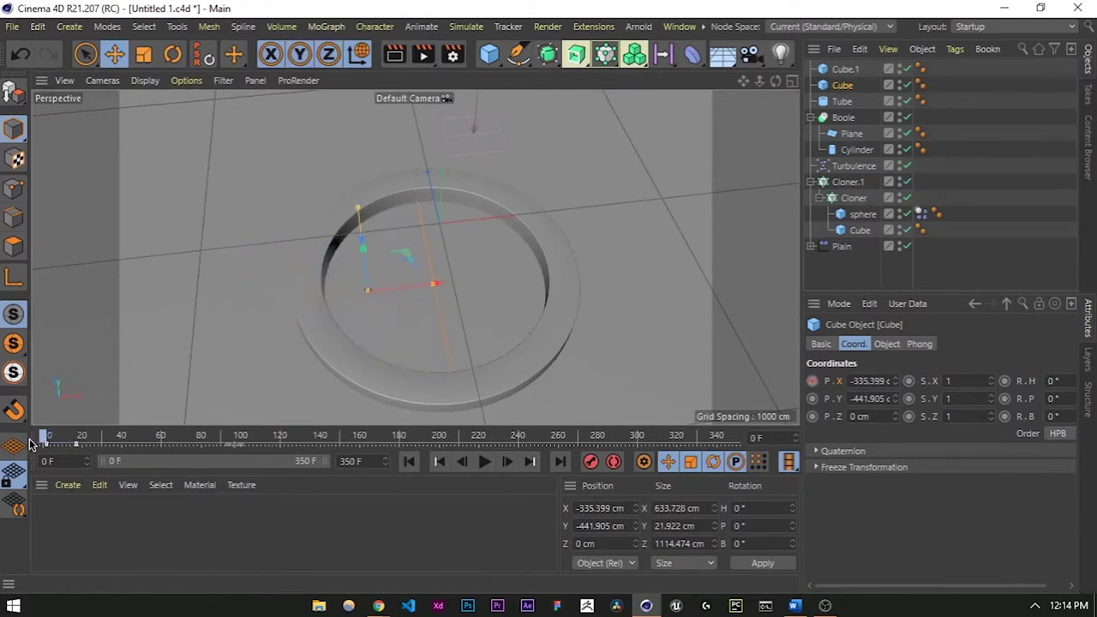
click(484, 461)
click(483, 461)
Delay the original slab's open-position keyframe to frame 28, playing the animation to check the opening speed.
click(82, 452)
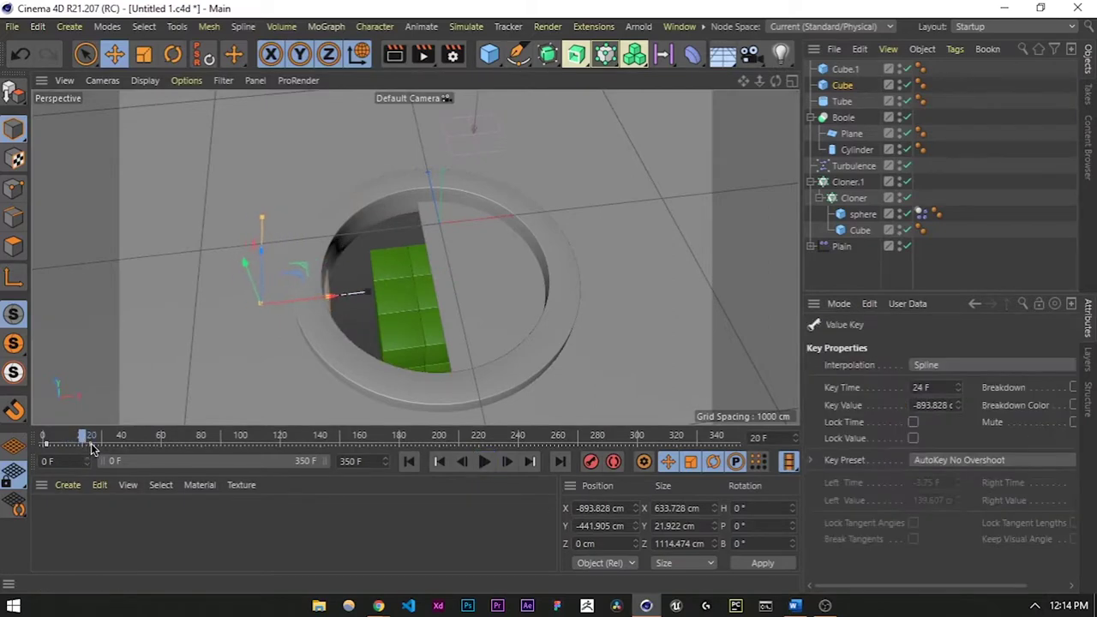
drag(93, 447, 4, 446)
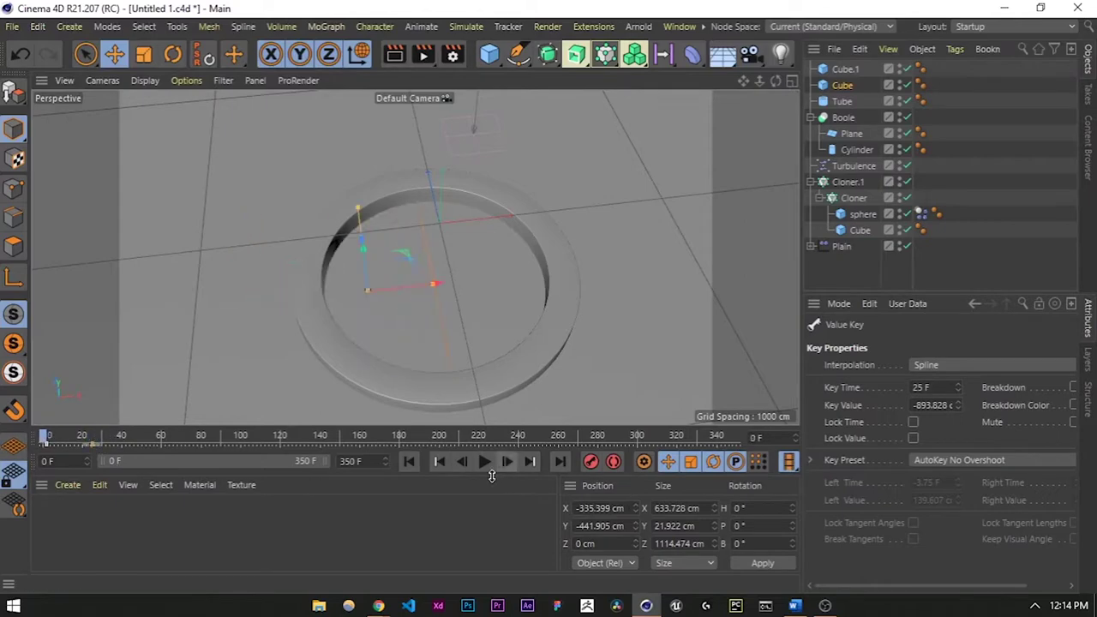
click(484, 461)
click(484, 461)
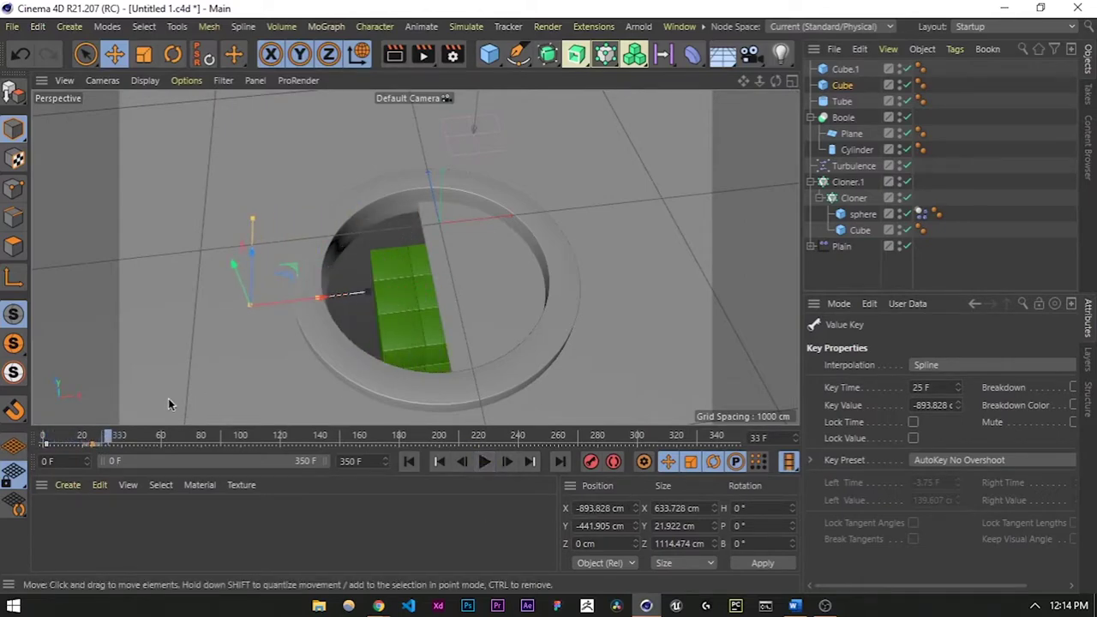
mouse_move(103, 442)
mouse_down()
mouse_move(30, 442)
mouse_move(137, 439)
mouse_move(86, 433)
mouse_move(106, 426)
mouse_up()
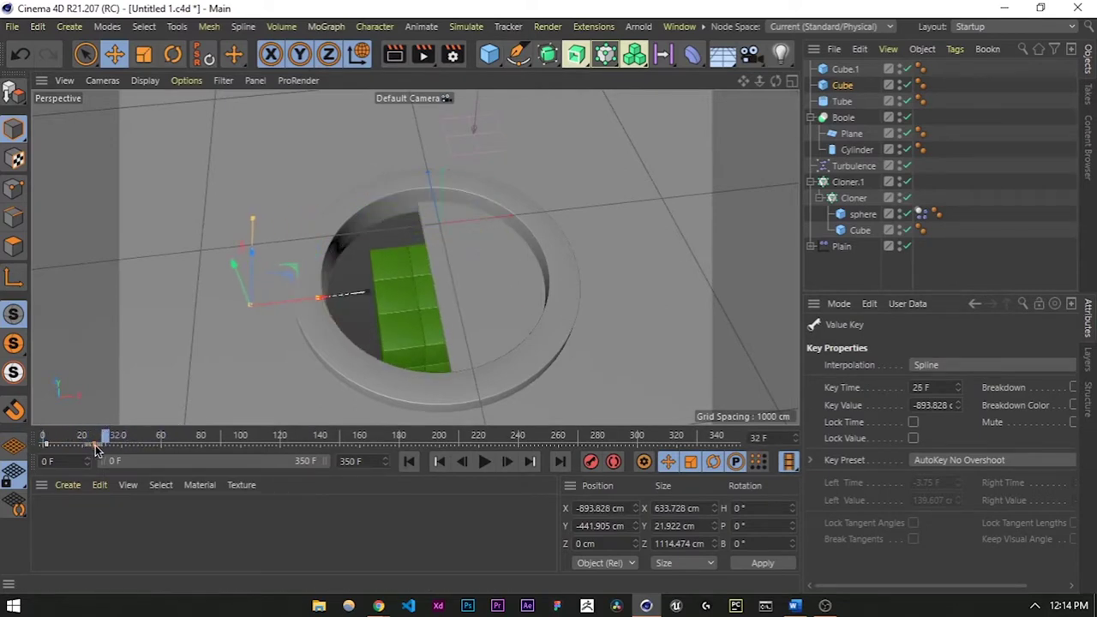
drag(98, 445, 46, 440)
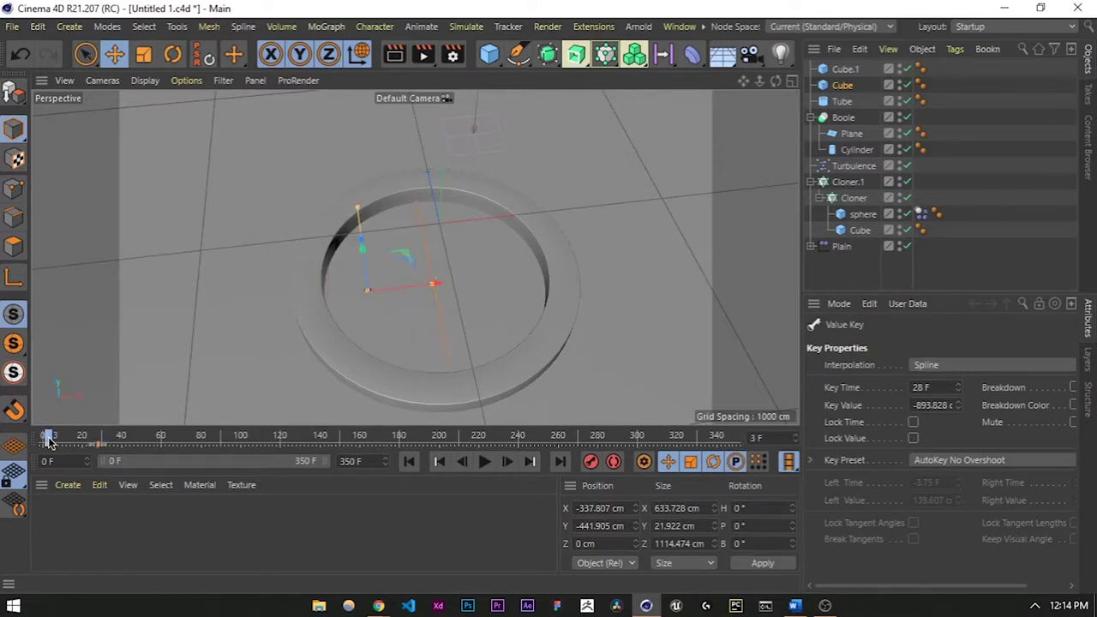
Keyframe the duplicate slab closed at X 301.799 cm on frame 2 and open at about 885 cm on frame 28, and play the motion.
click(462, 275)
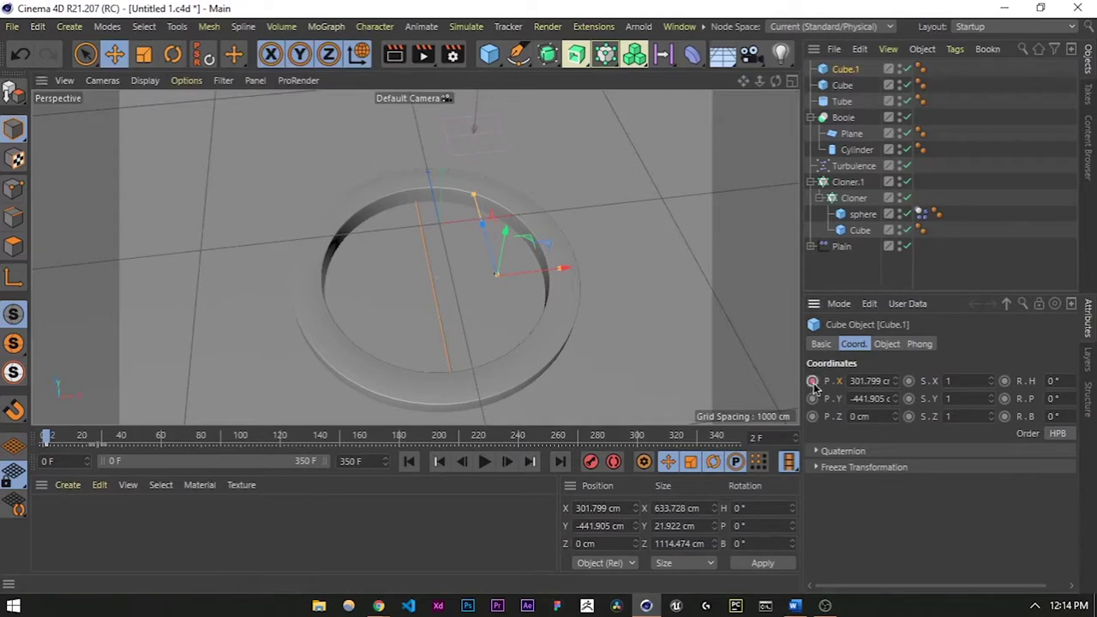
click(96, 435)
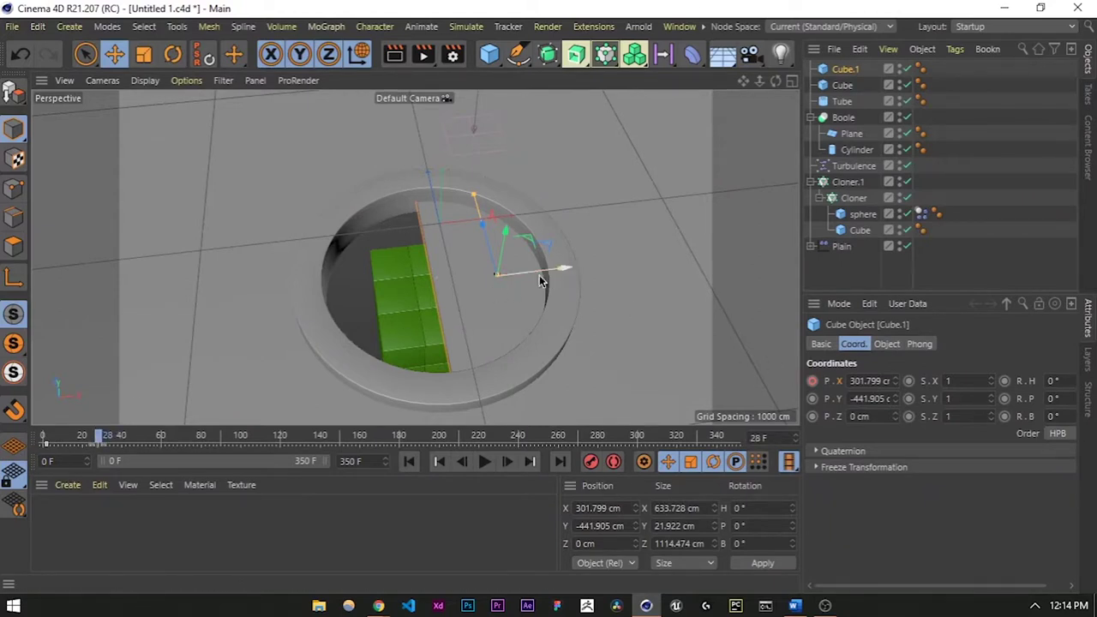
drag(535, 278, 649, 271)
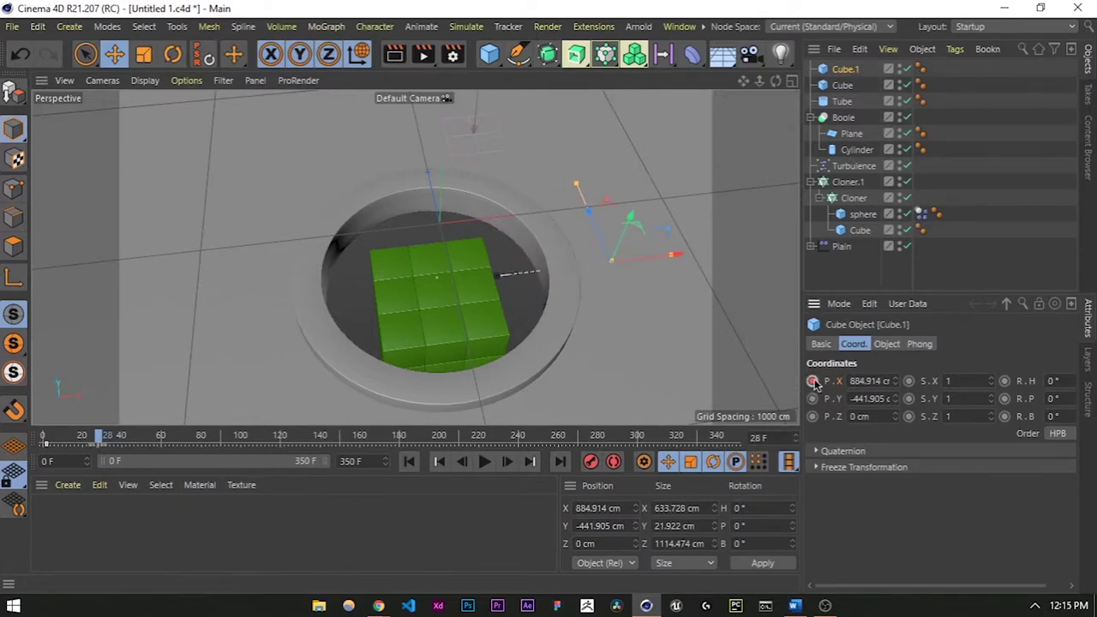
drag(225, 440, 16, 442)
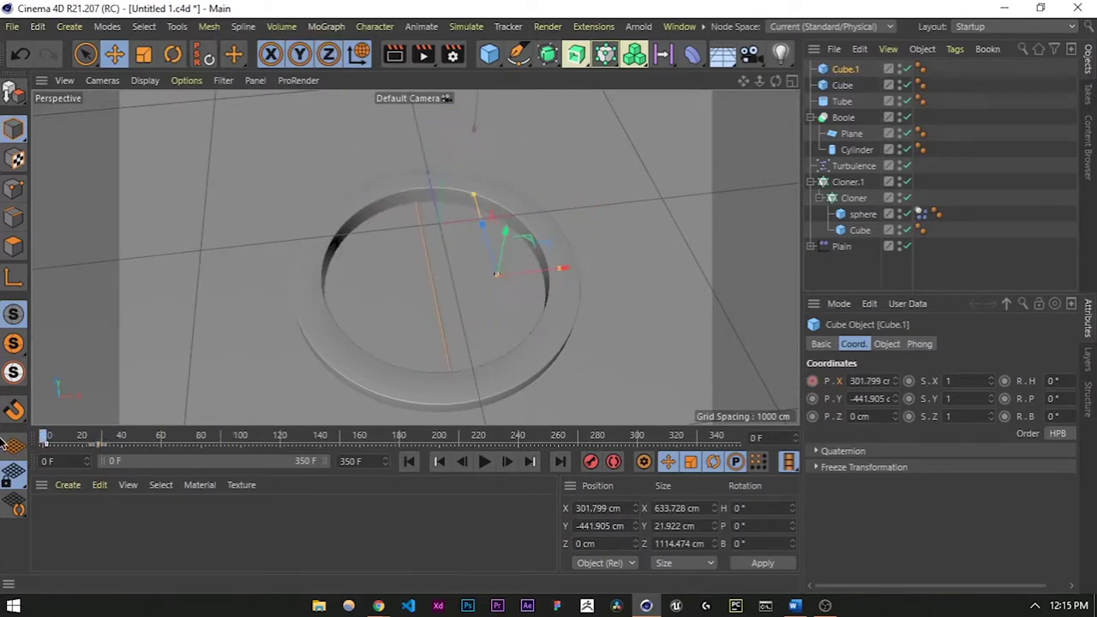
click(485, 462)
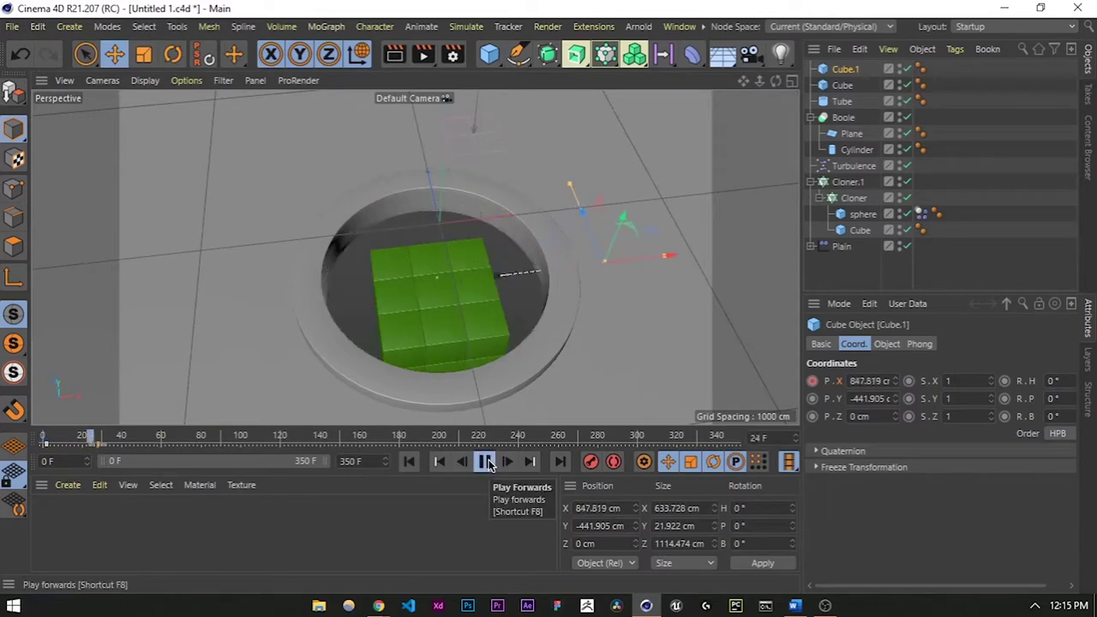
drag(114, 438, 4, 442)
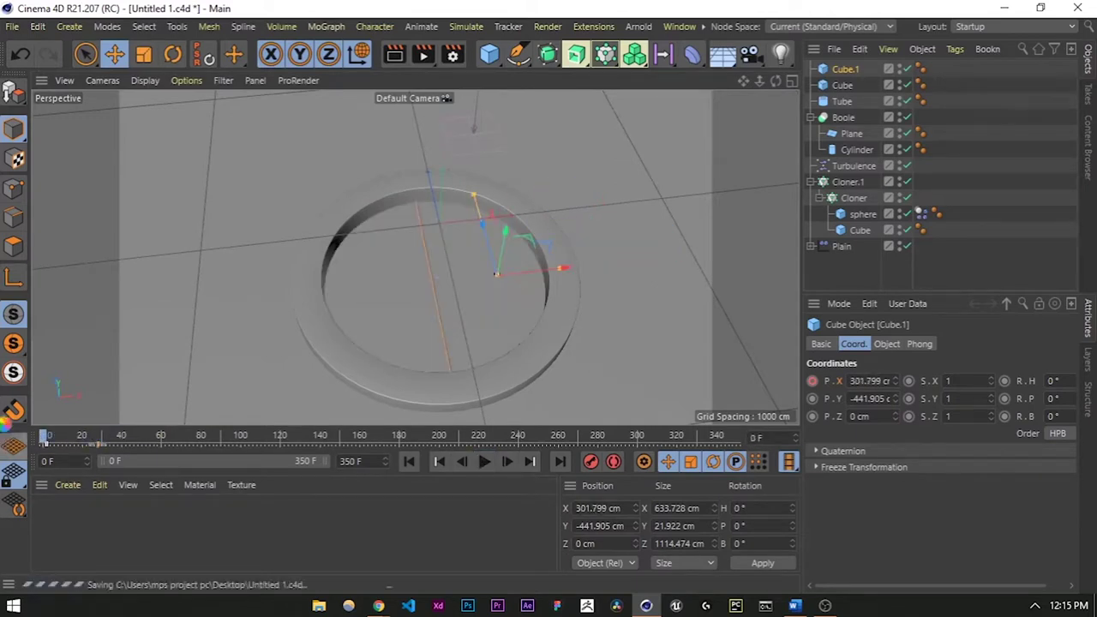
Play the animation from the start at a lower viewing angle to check when the spheres clear the hole.
scroll(421, 351, down, 4)
alt+drag(451, 352, 443, 326)
scroll(494, 310, up, 4)
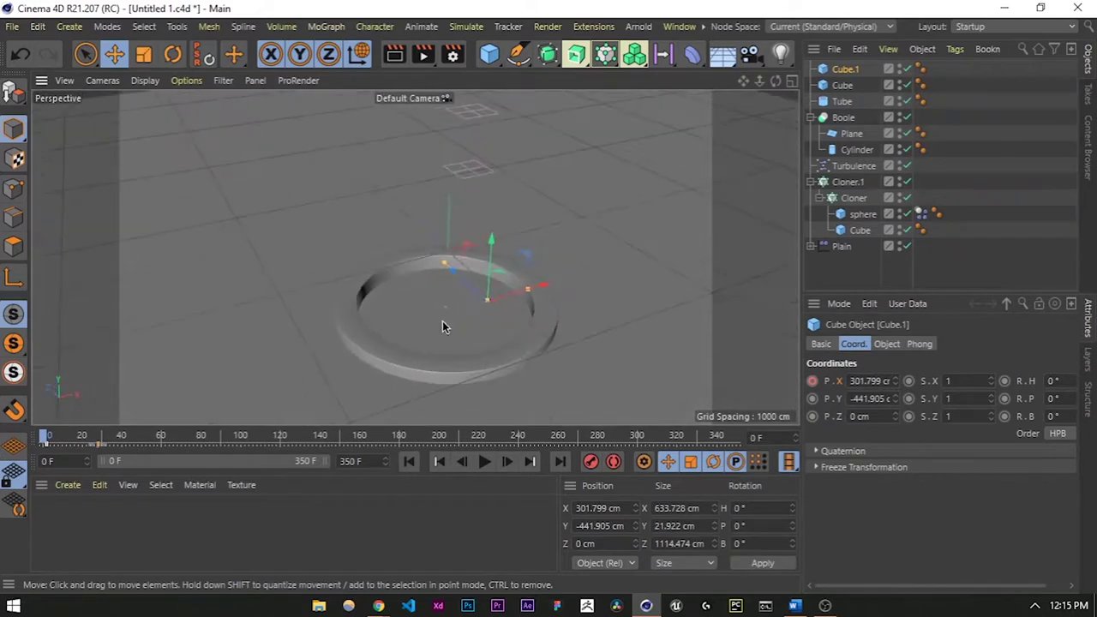
click(485, 462)
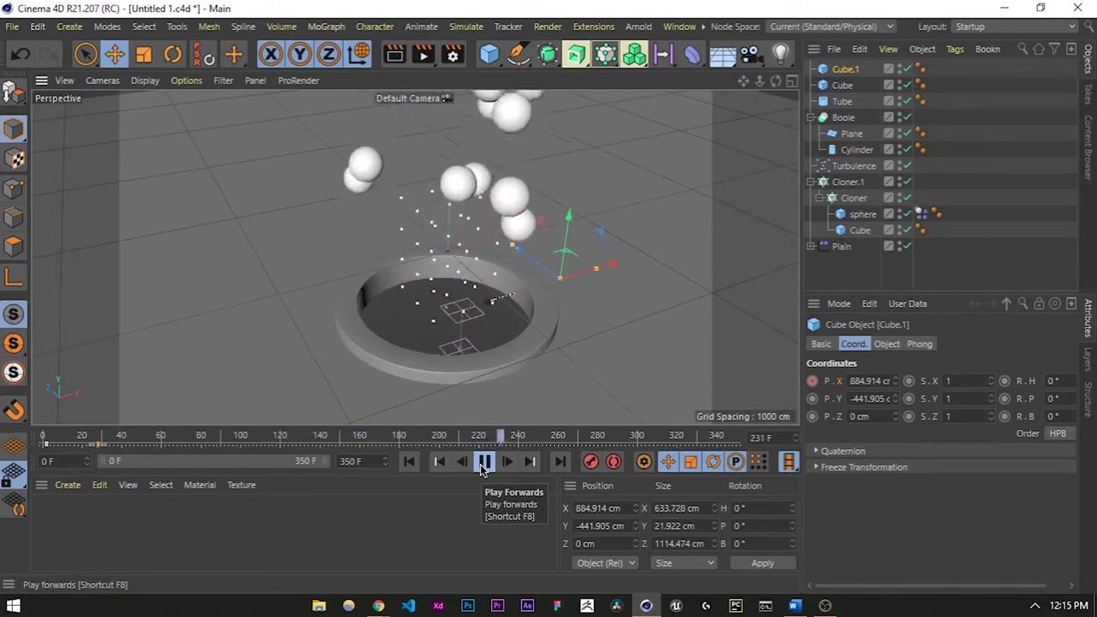
click(484, 462)
Keyframe the duplicate slab's open X position at frame 250.
mouse_move(559, 439)
mouse_down()
mouse_move(283, 442)
mouse_move(541, 441)
mouse_up()
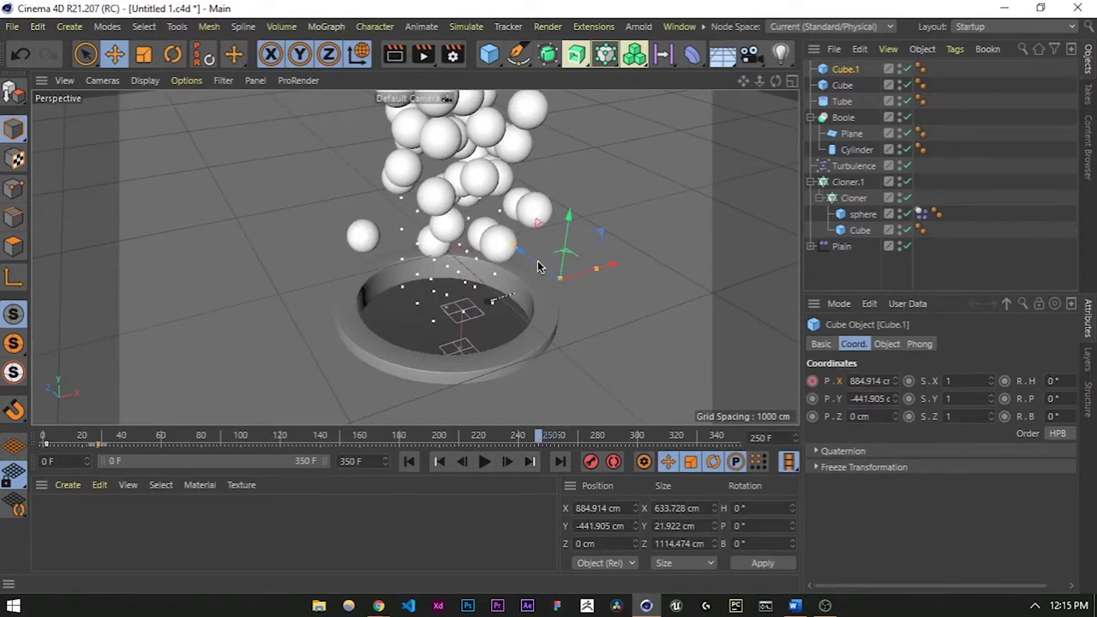
click(843, 86)
click(840, 70)
At frame 275, slide the duplicate slab closed to about X 333 cm, aligning it in the top view, and keyframe its X position.
drag(540, 438, 589, 438)
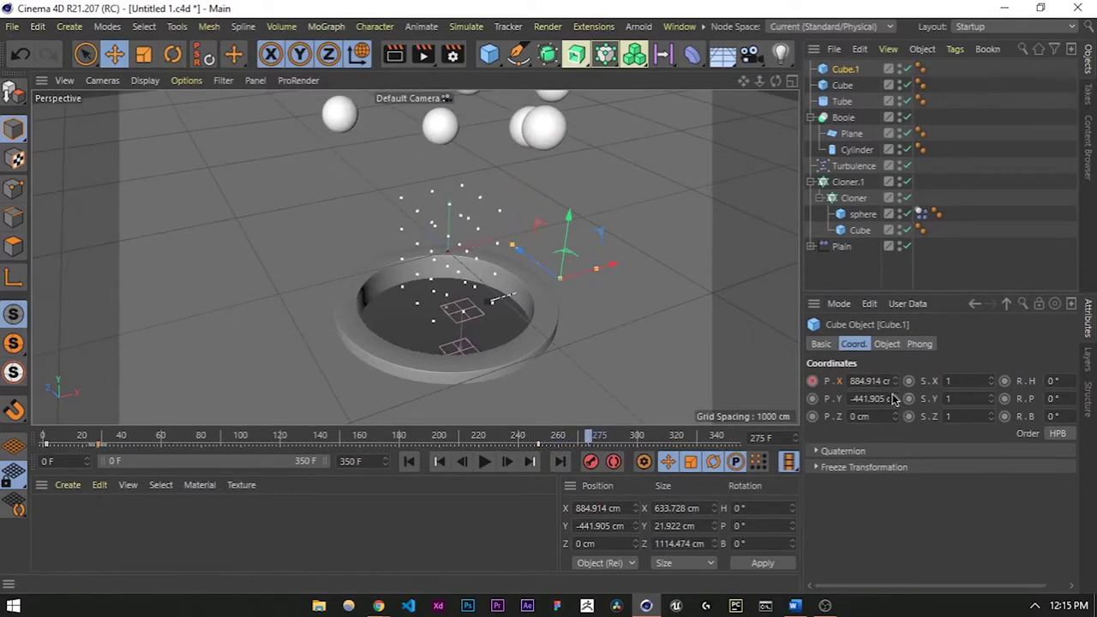
drag(611, 266, 553, 295)
key(F5)
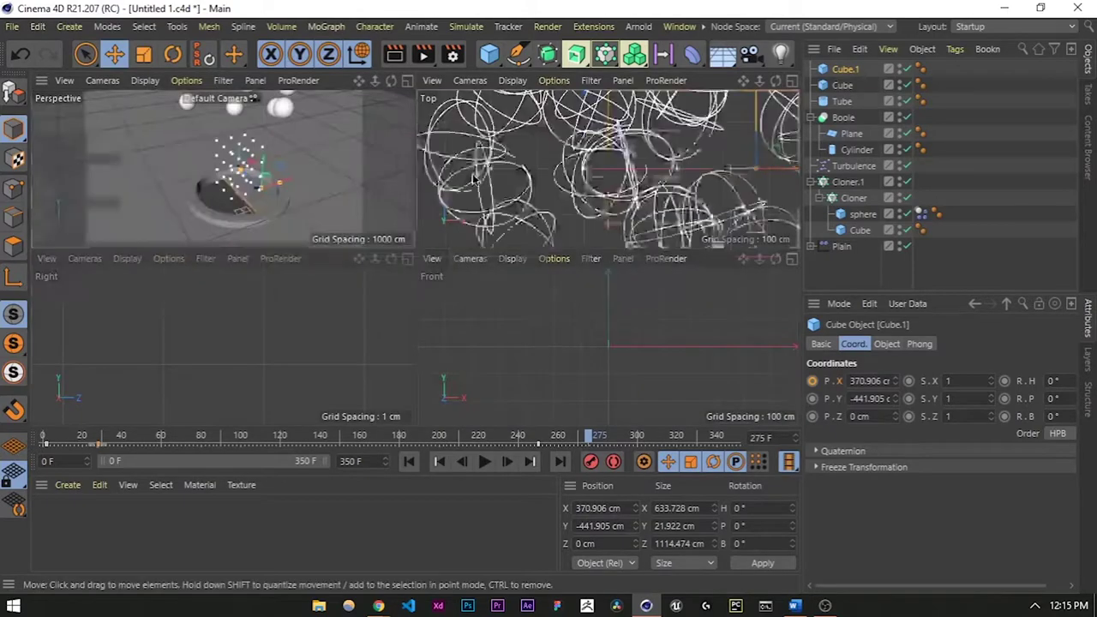
middle_click(441, 231)
scroll(420, 292, down, 5)
scroll(420, 279, up, 6)
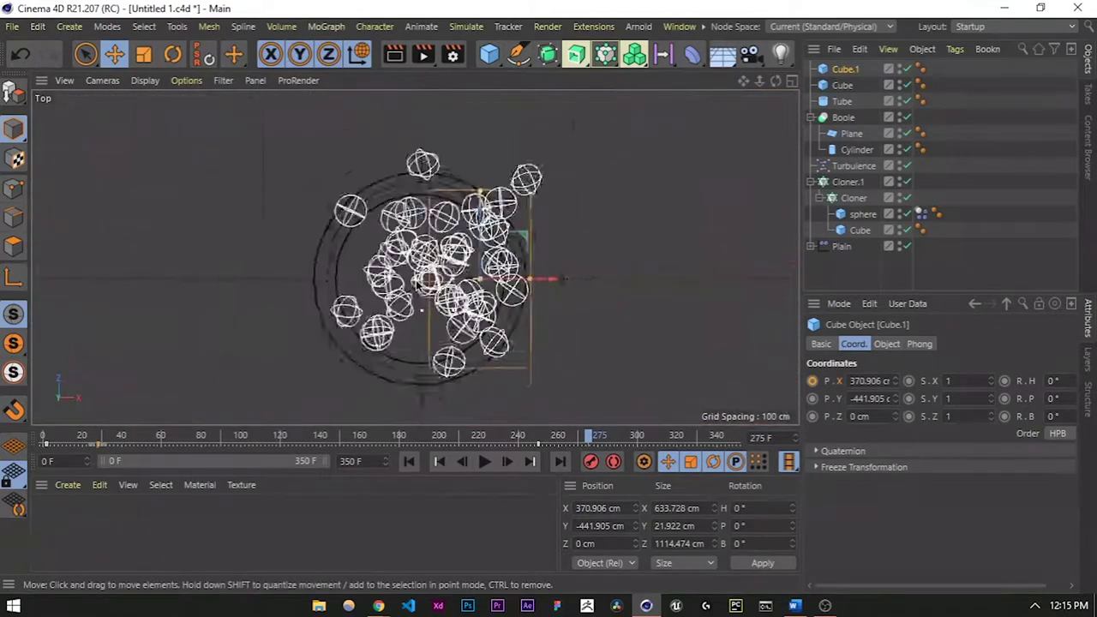
drag(620, 284, 608, 281)
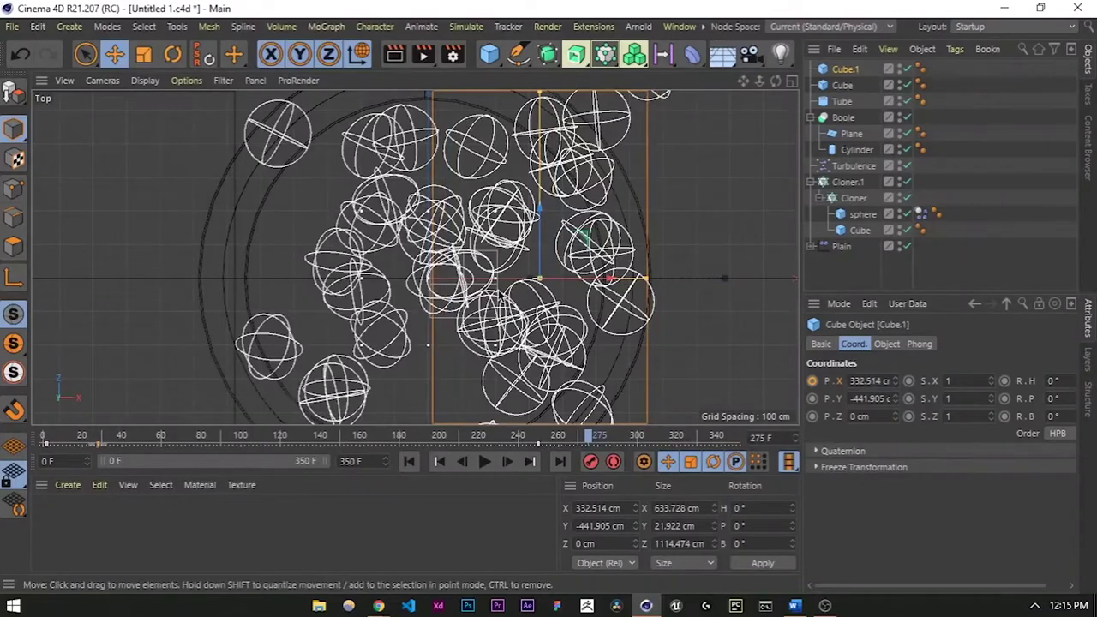
middle_click(453, 281)
middle_click(289, 214)
alt+drag(486, 320, 433, 335)
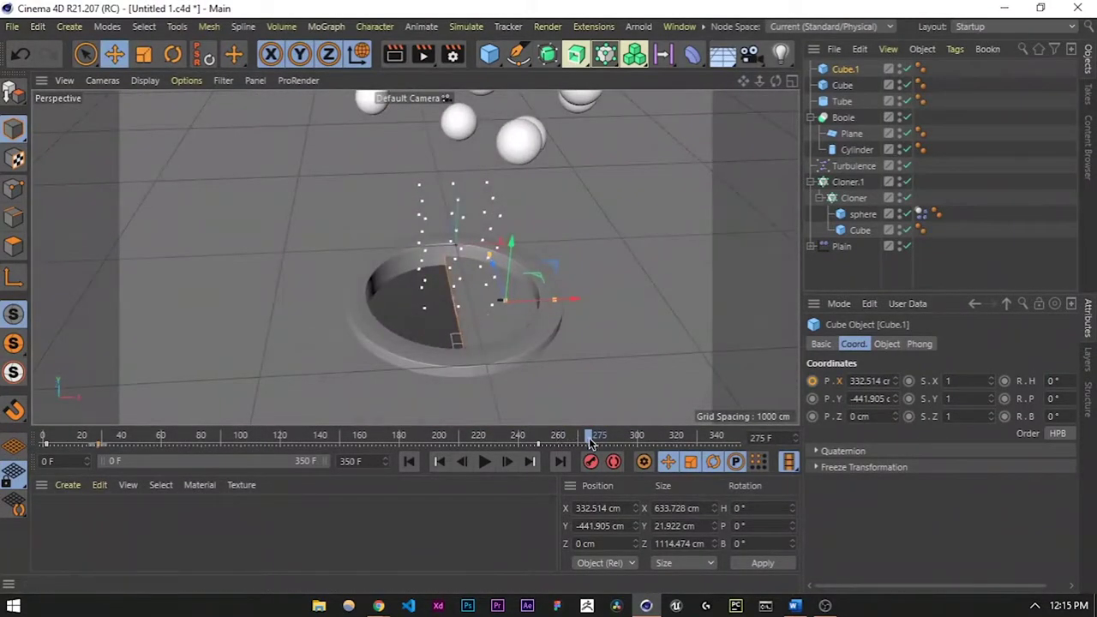
Keyframe the original slab open at frame 250 and closed at about X -304 cm at frame 275, aligning its edge in the top view.
drag(587, 435, 539, 417)
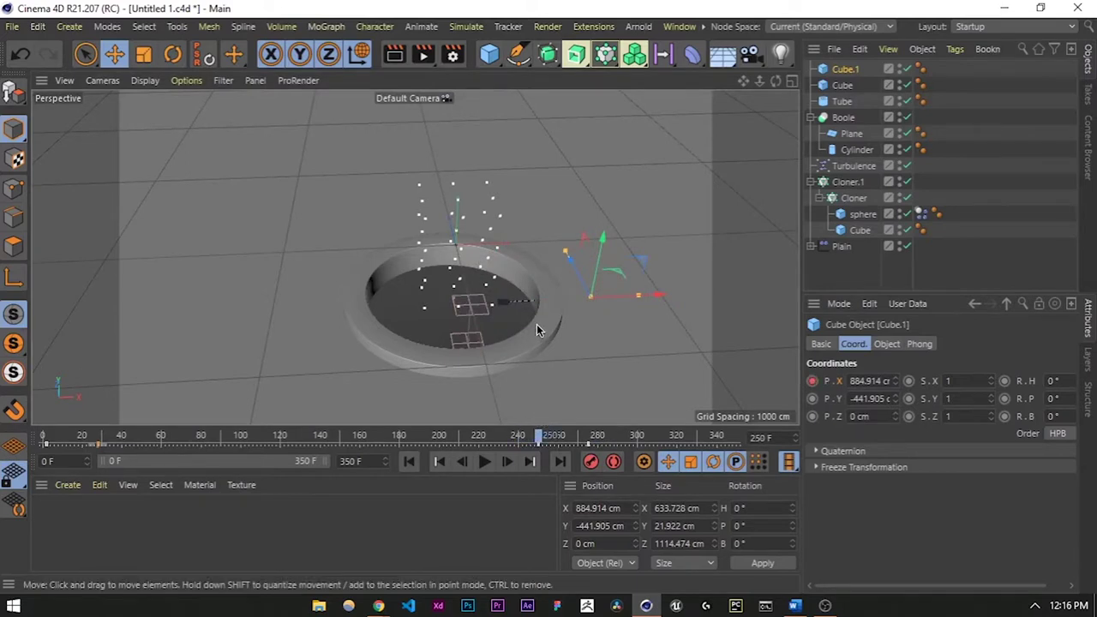
click(843, 86)
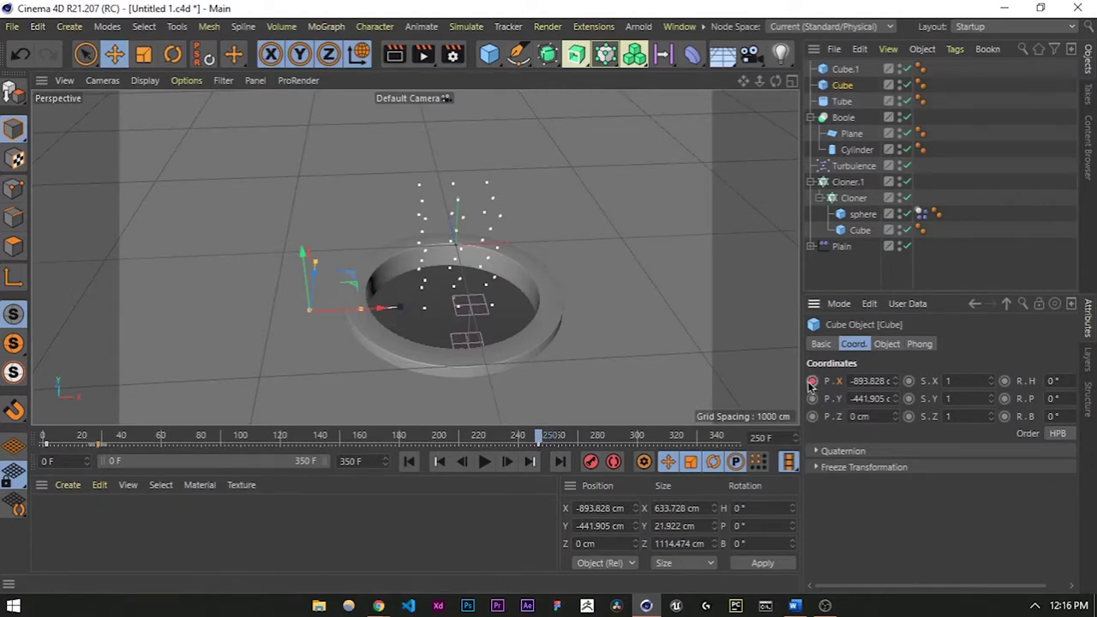
drag(570, 429, 588, 384)
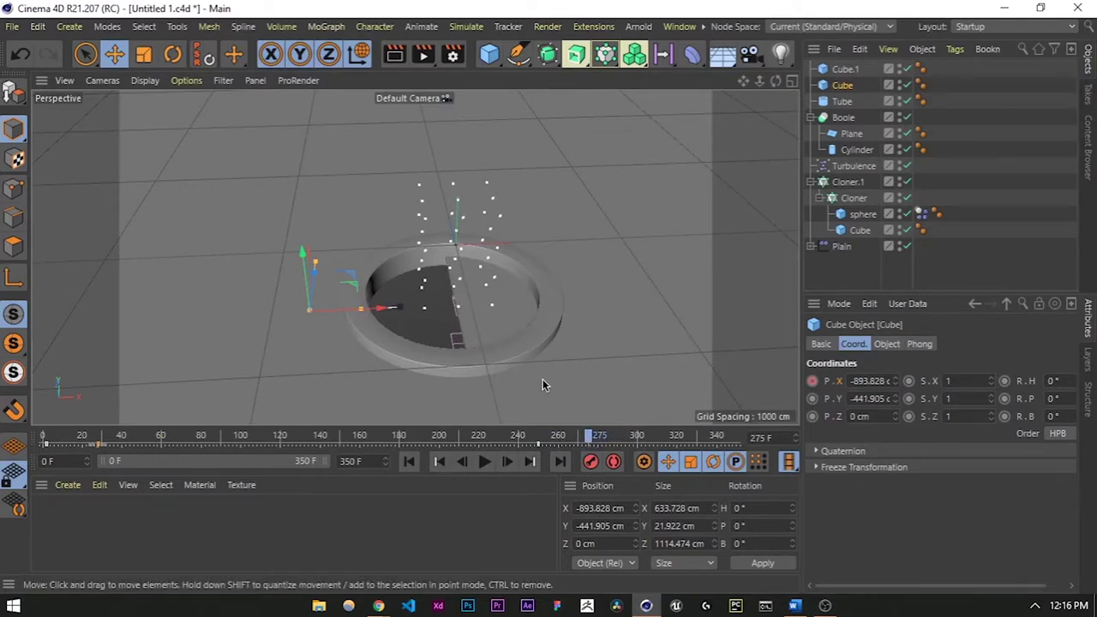
drag(378, 308, 465, 295)
middle_click(464, 292)
middle_click(509, 200)
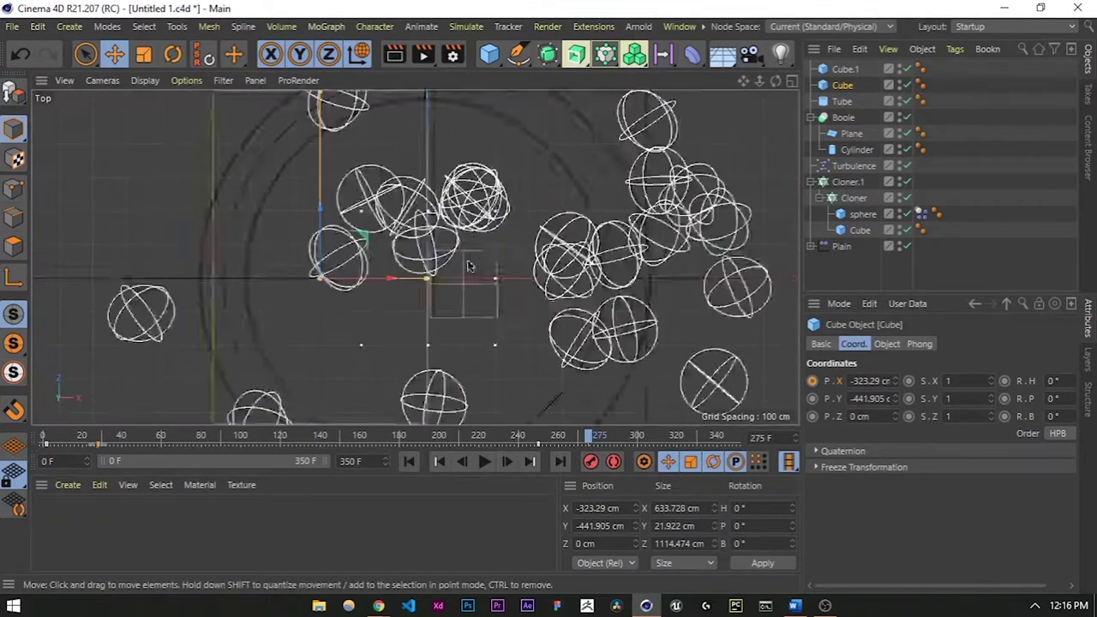
scroll(414, 290, up, 10)
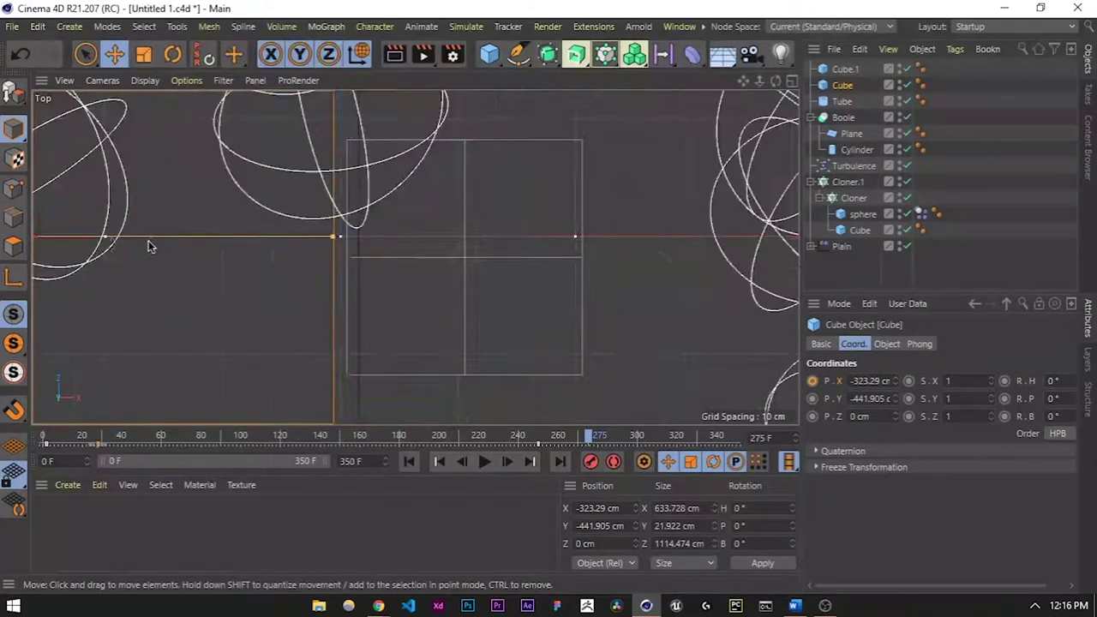
drag(34, 239, 56, 241)
middle_click(206, 259)
middle_click(257, 229)
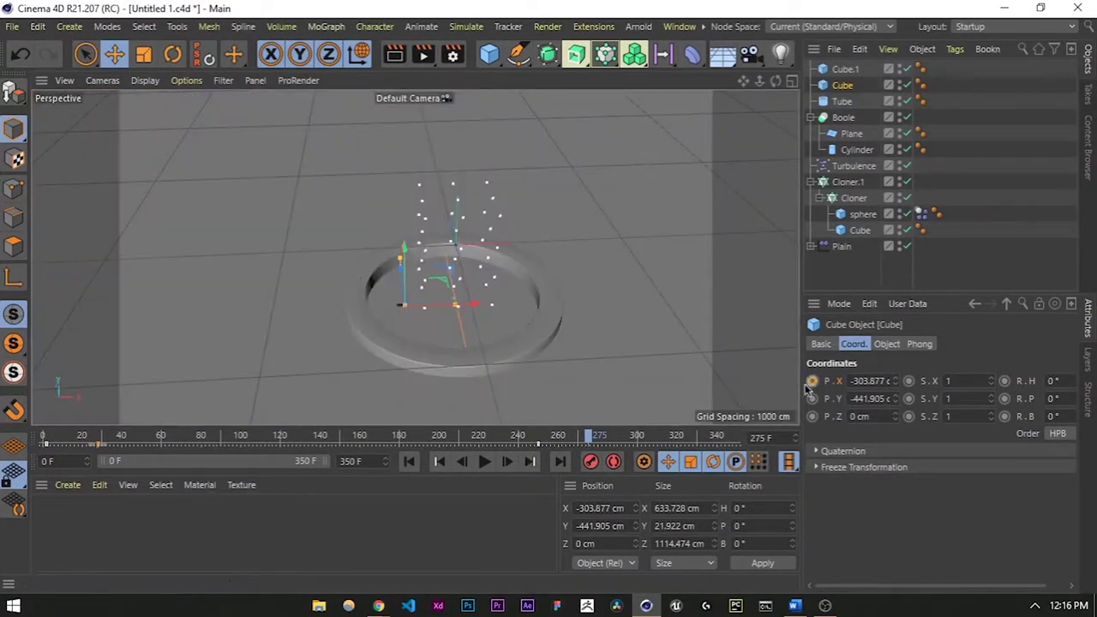
Replay the animation from frame 0 to check both slabs opening and closing around the rising spheres.
drag(590, 439, 2, 452)
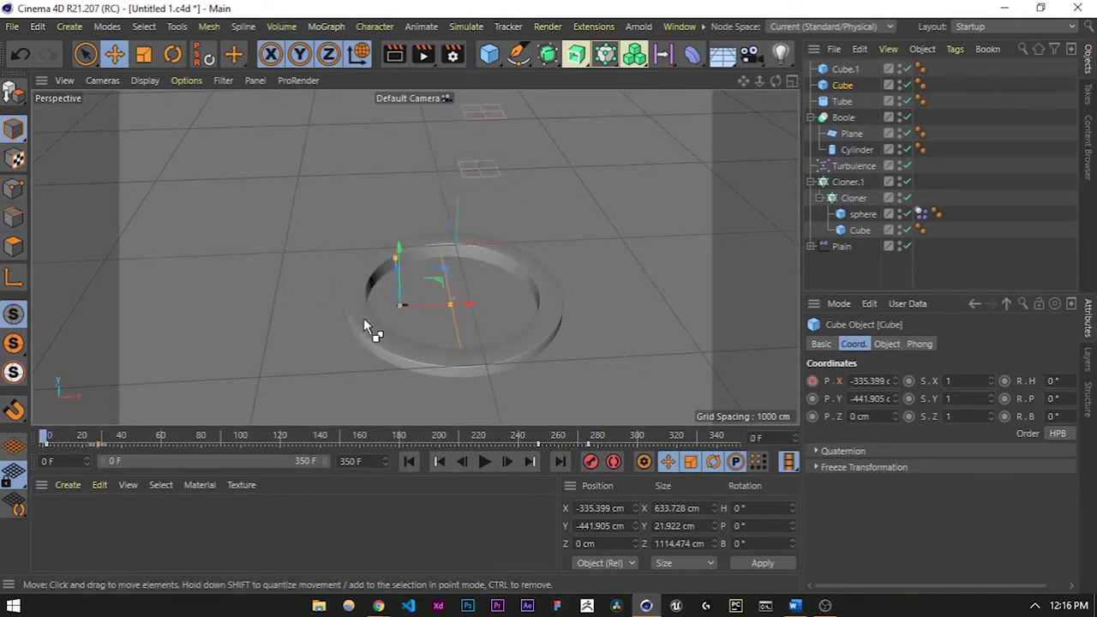
alt+drag(410, 296, 489, 321)
click(485, 461)
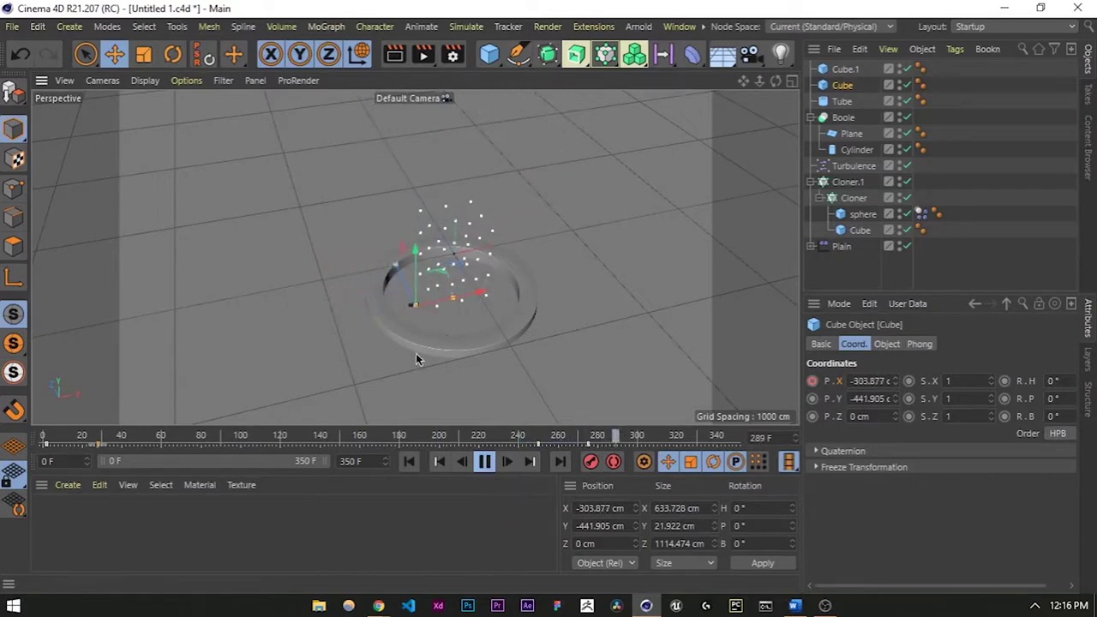
click(484, 461)
drag(486, 435, 42, 483)
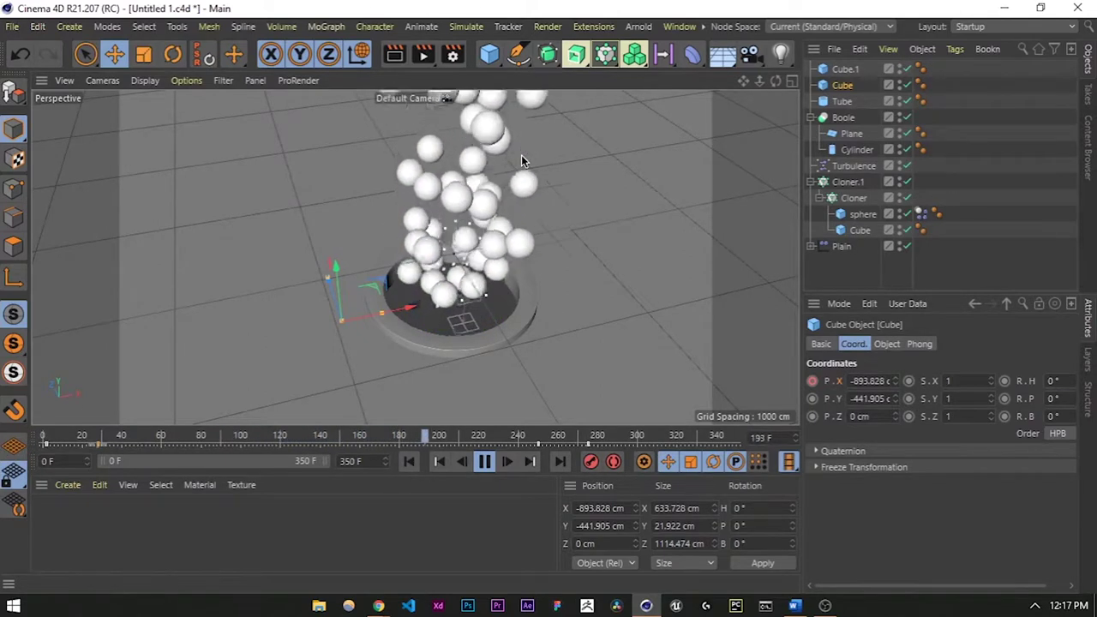
click(483, 463)
Shorten the project to end at frame 280, clear the object selection and replay the animation.
drag(583, 440, 595, 440)
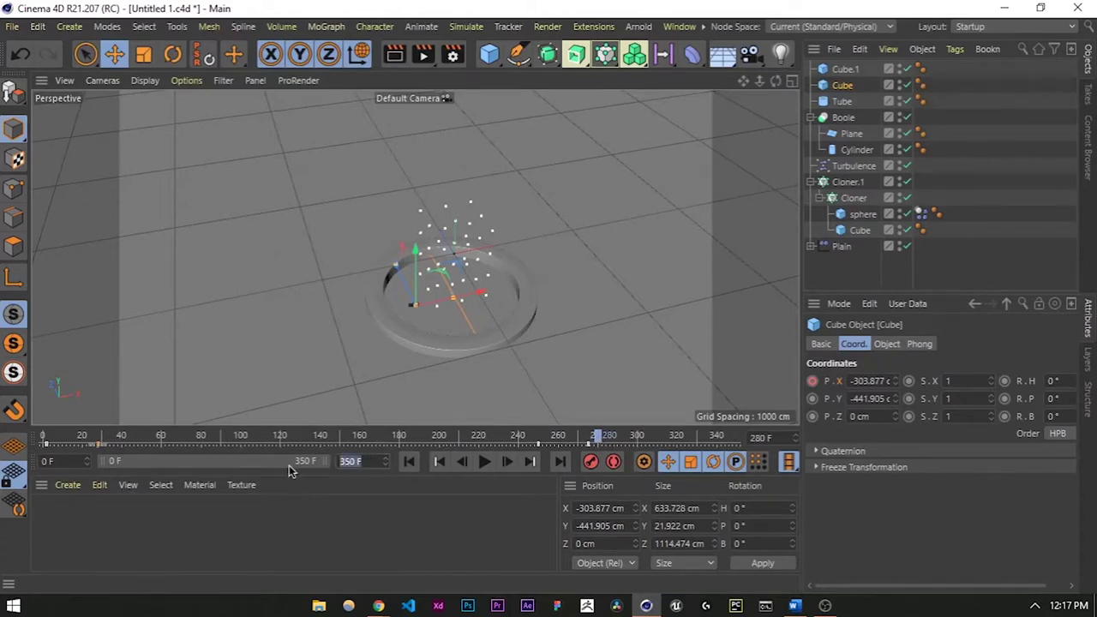
text(0)
key(Return)
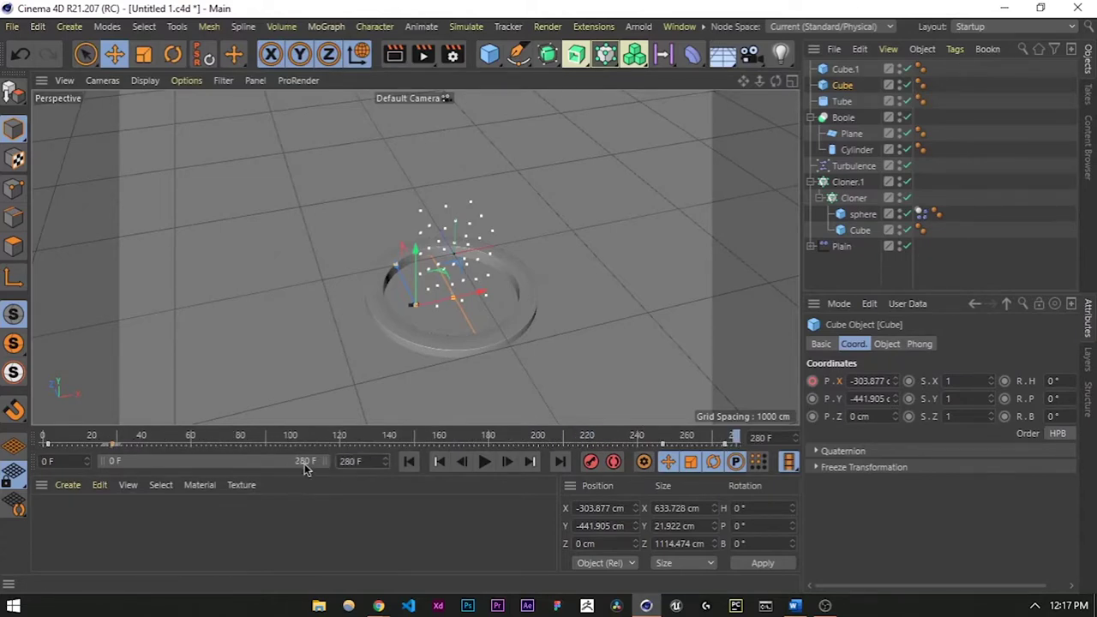
click(484, 463)
click(453, 533)
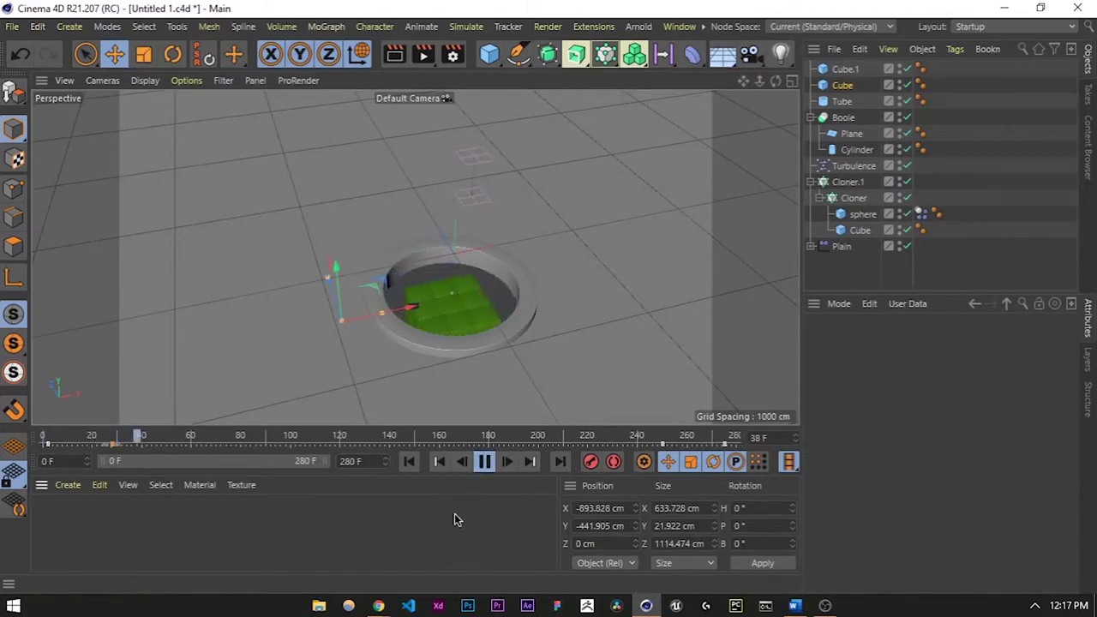
click(849, 272)
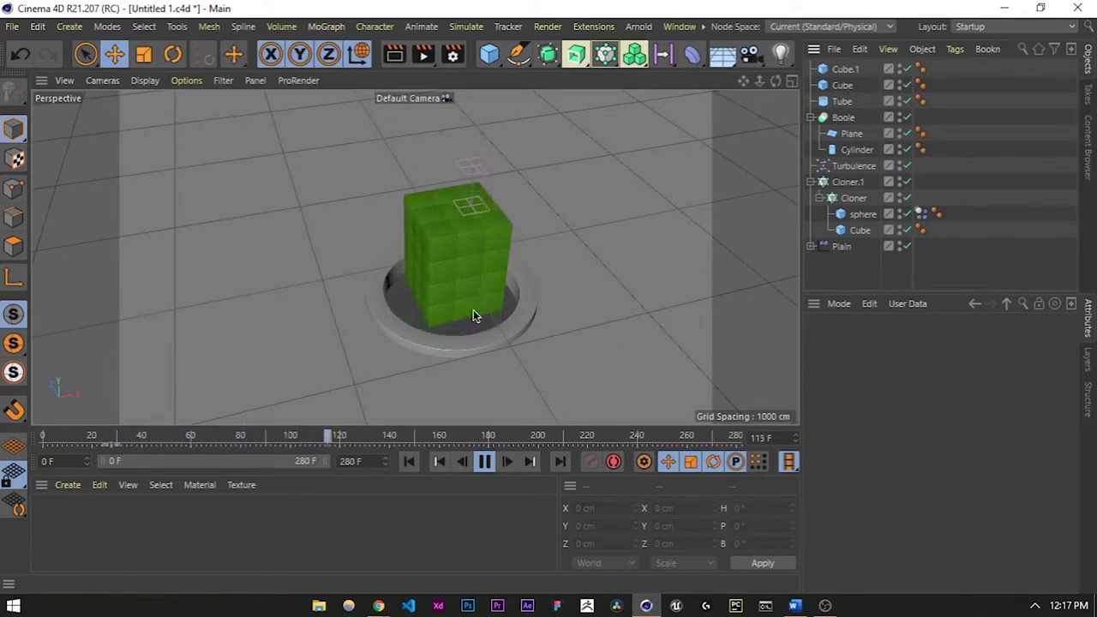
Extend the project and preview range to 300 frames and replay the animation from the start.
text(300)
key(Return)
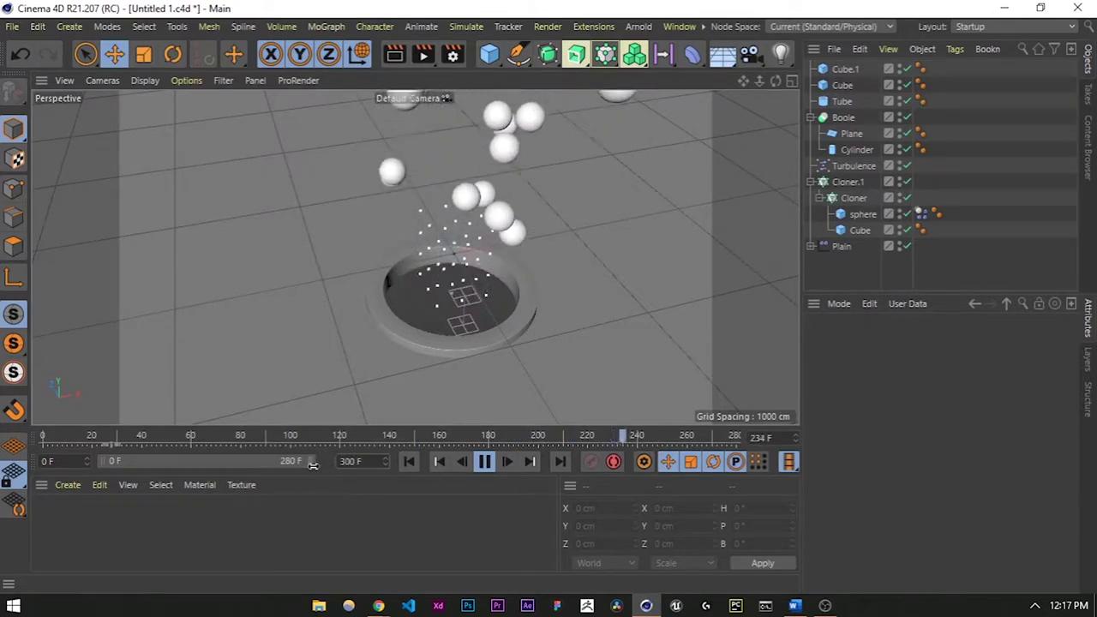
drag(313, 465, 334, 465)
drag(456, 440, 39, 441)
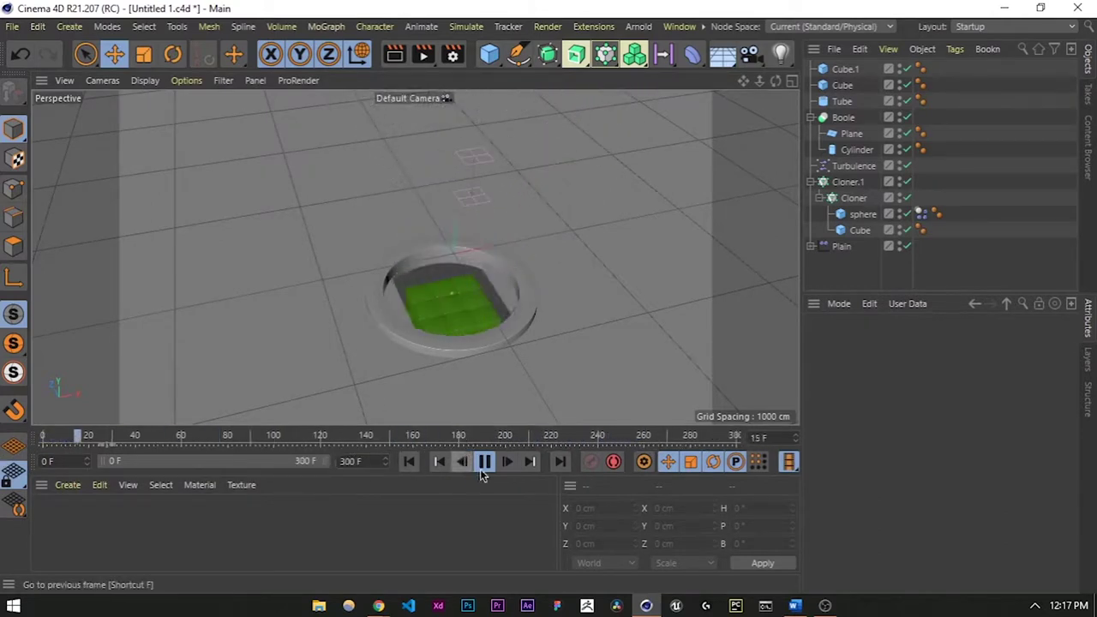